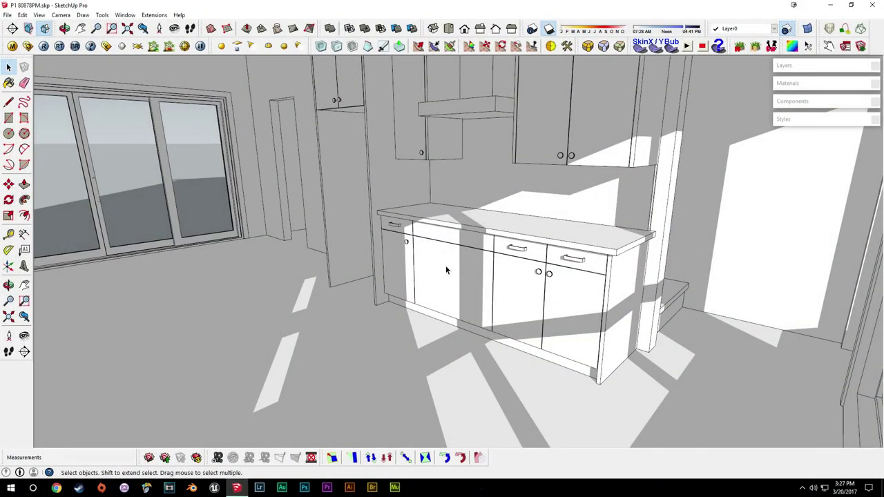
Turn off the model's shadows and make the Blueprint layer visible
left_click(546, 31)
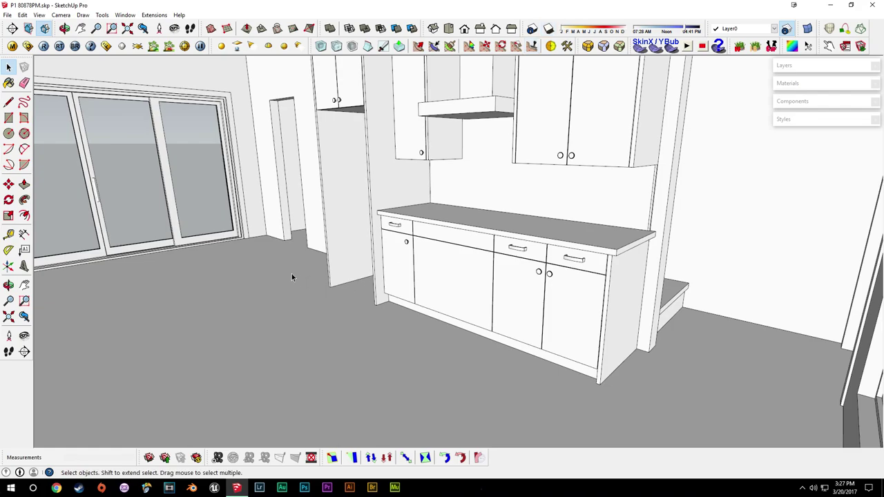
scroll(190, 251, "up", 4)
middle_click_drag(191, 252, 164, 295)
middle_click_drag(473, 284, 455, 308)
scroll(459, 262, "up", 2)
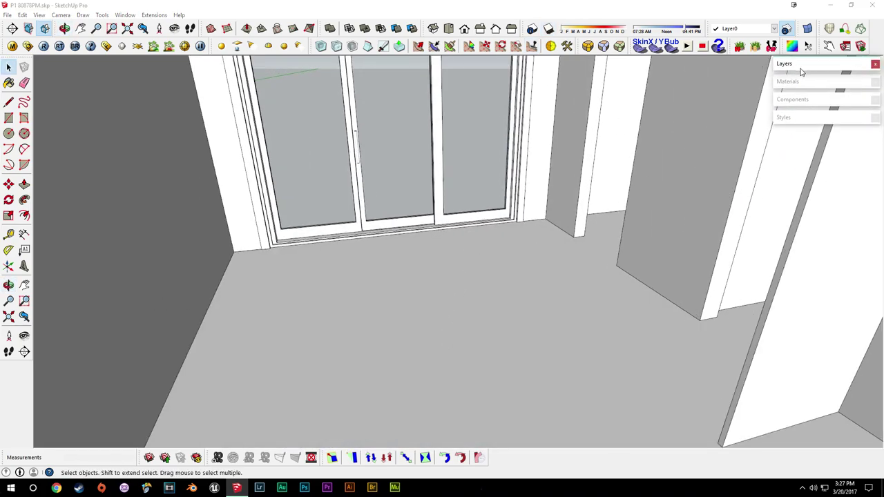
left_click(825, 72)
left_click(850, 112)
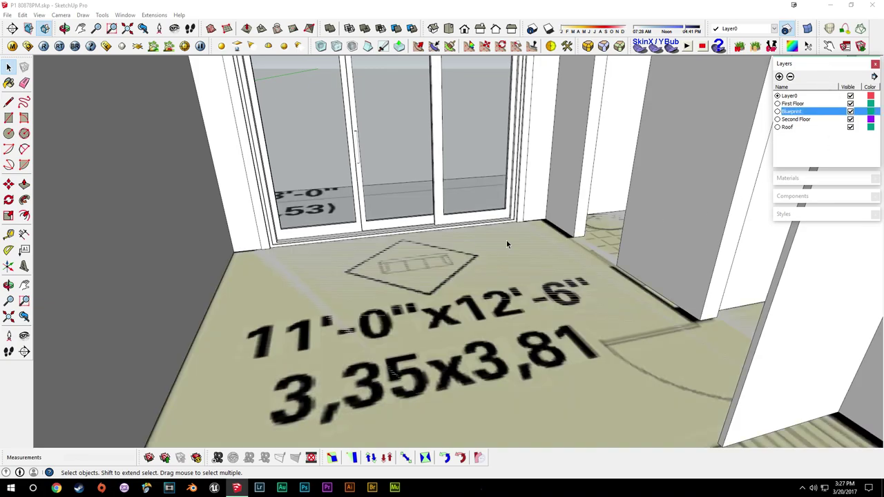
Examine the blueprint's panel layout beneath the first-floor sliding door
scroll(449, 247, "up", 5)
scroll(447, 290, "up", 5)
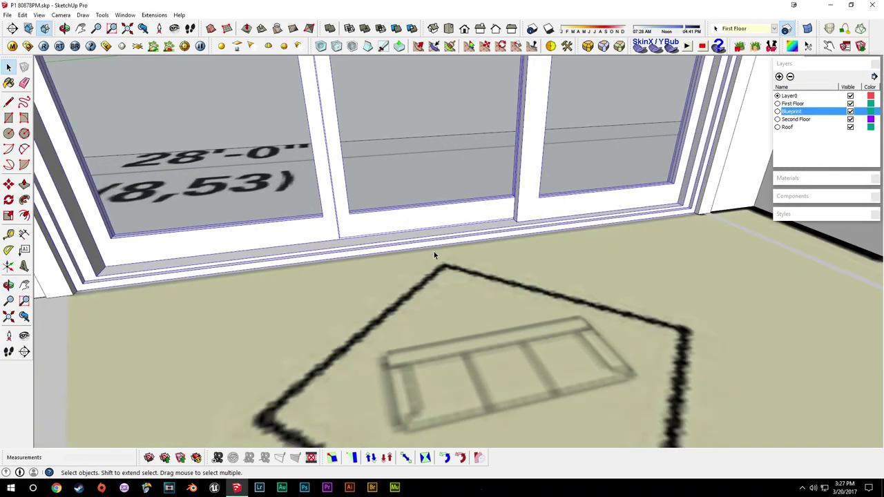
middle_click_drag(448, 293, 536, 285)
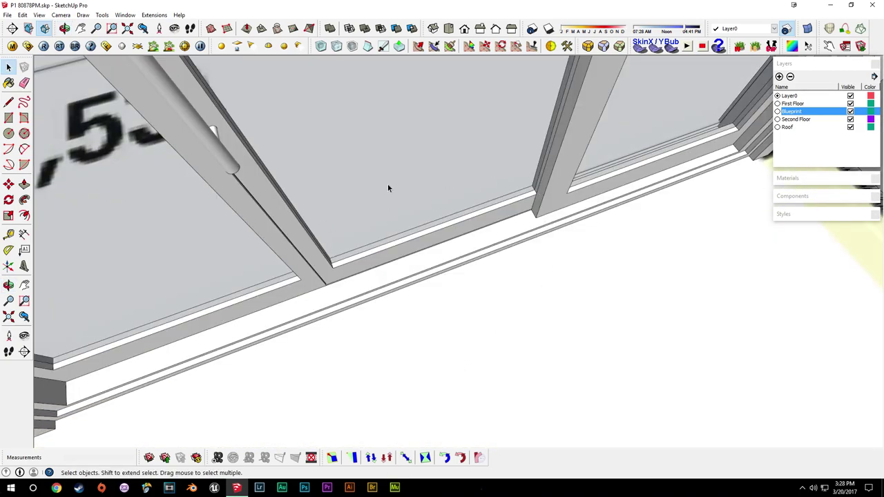
middle_click_drag(481, 263, 575, 291)
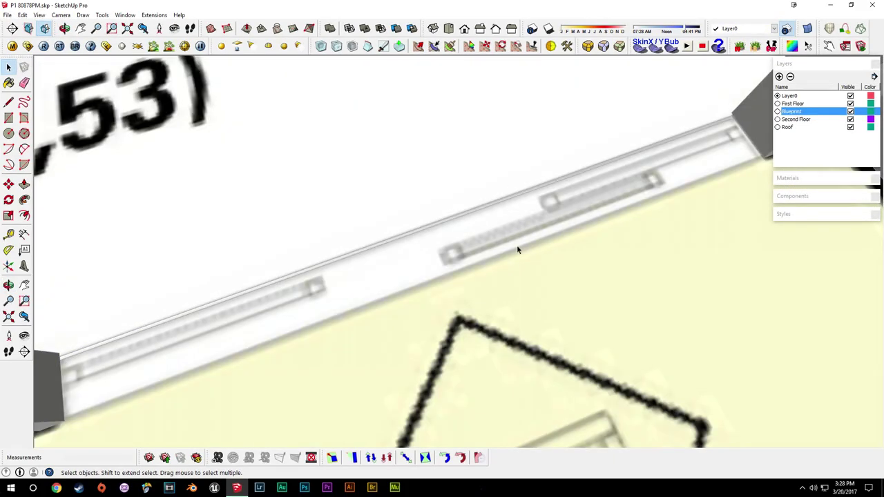
middle_click_drag(551, 196, 454, 122)
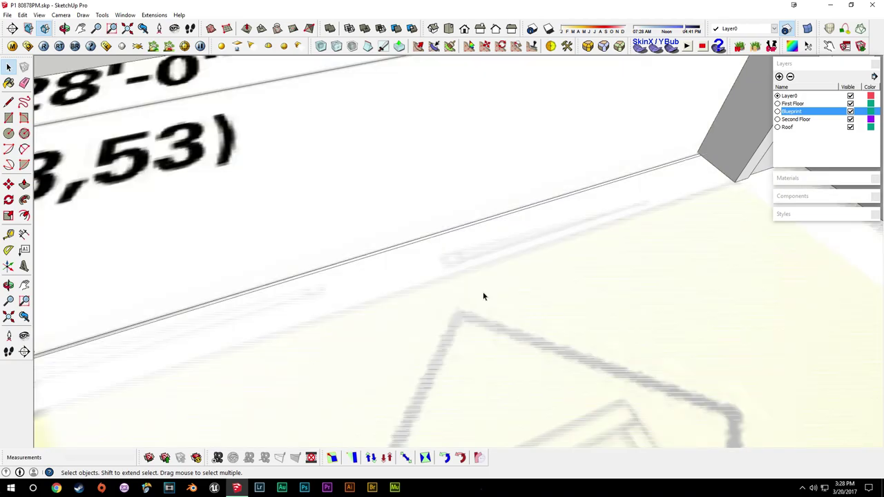
middle_click_drag(484, 291, 504, 241)
scroll(507, 248, "down", 1)
Flip the first-floor sliding door front to back by scaling it to -1.00 along the red axis
left_click(483, 255)
middle_click_drag(626, 188, 476, 292)
key("s")
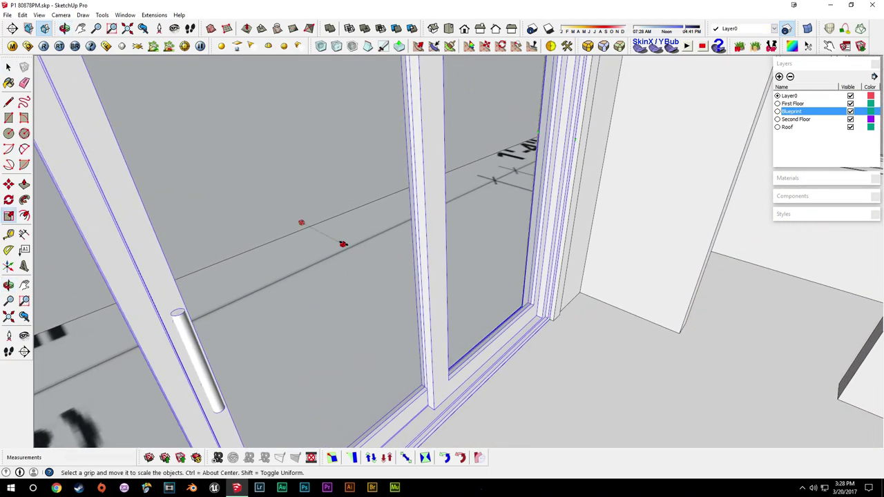
left_click_drag(343, 244, 287, 216)
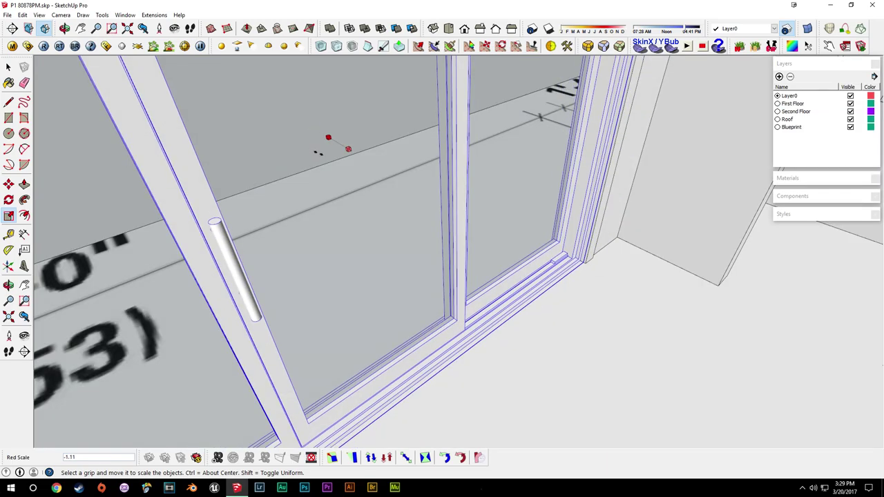
left_click_drag(327, 137, 330, 139)
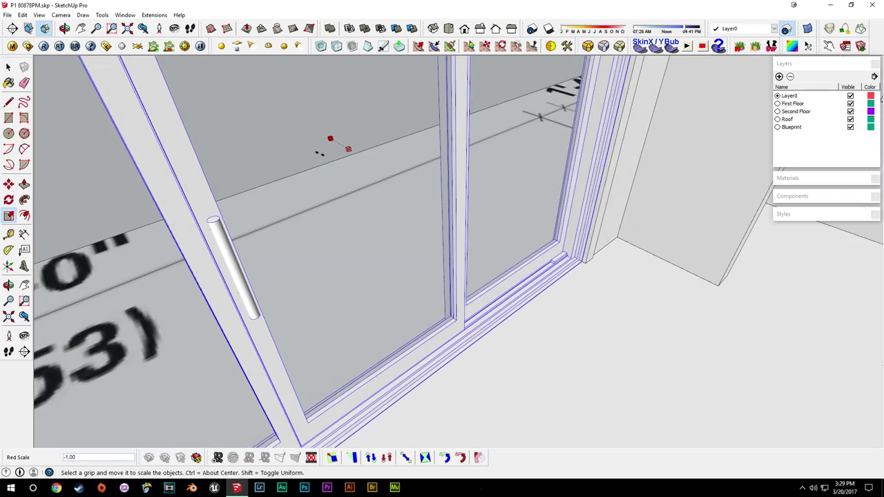
key("space")
Flip the second-floor balcony sliding door by scaling it to -1.00 along the red axis, and clear the selection
middle_click_drag(513, 293, 406, 306)
left_click(332, 340)
middle_click_drag(325, 340, 627, 334)
scroll(456, 293, "down", 5)
middle_click_drag(454, 294, 382, 282)
scroll(600, 248, "down", 3)
scroll(382, 279, "up", 15)
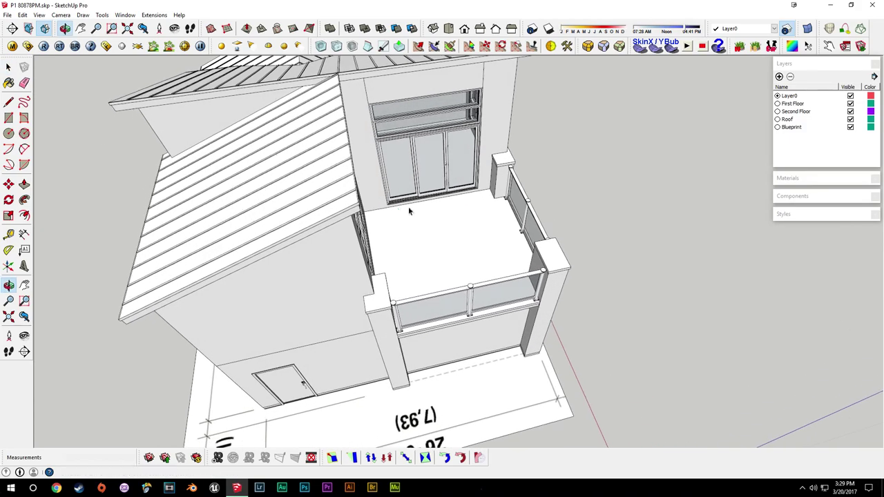
key("s")
left_click_drag(437, 179, 462, 158)
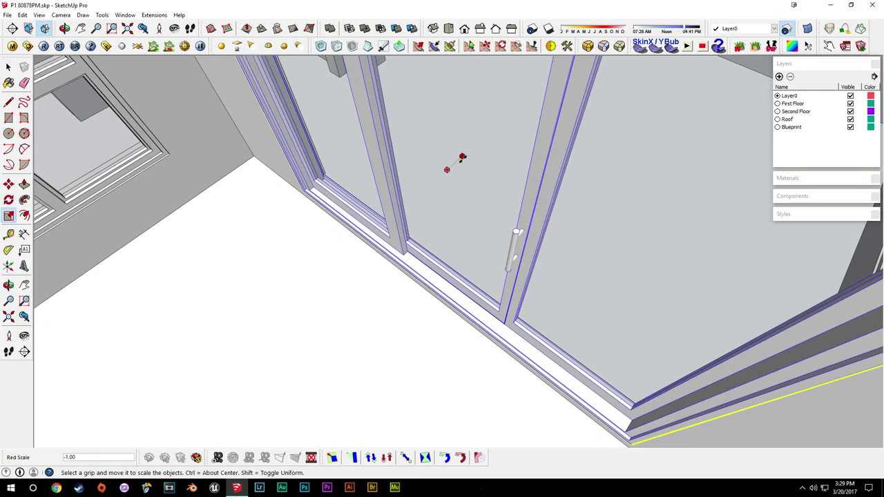
key("space")
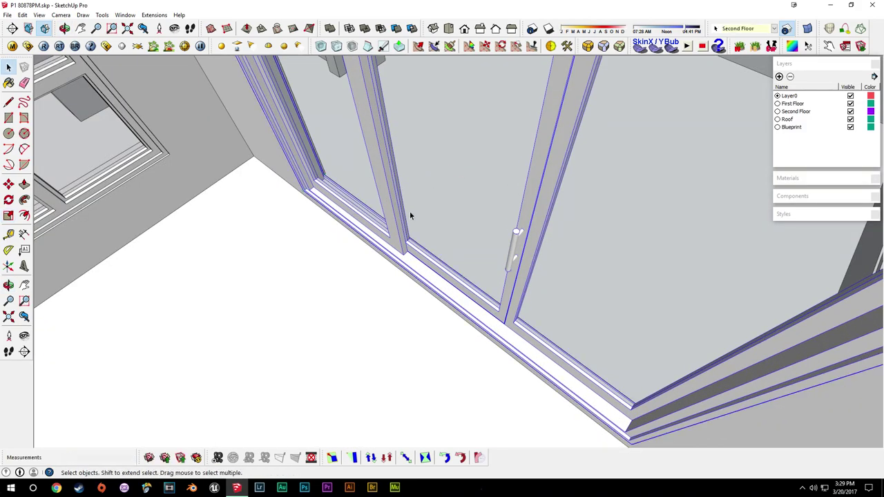
middle_click_drag(390, 225, 422, 227)
key("ctrl+t")
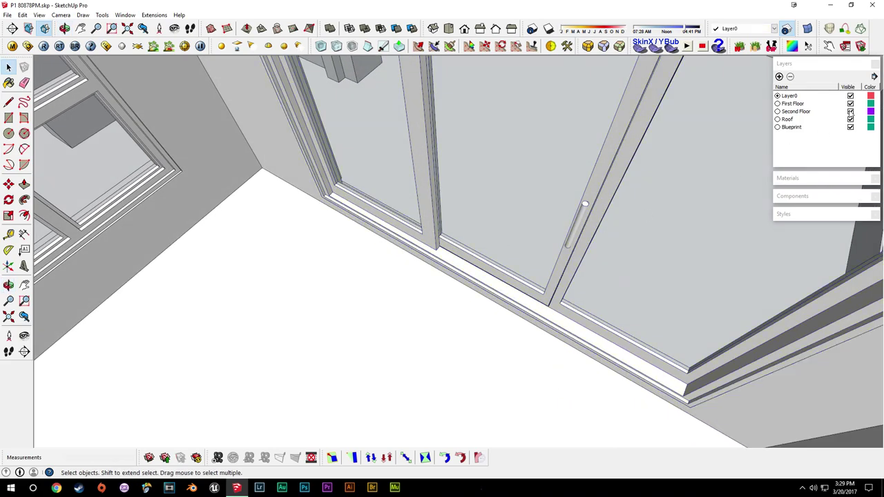
Unhide all hidden objects to bring back the second-floor blueprint beneath the balcony door
scroll(394, 300, "down", 3)
scroll(385, 235, "up", 2)
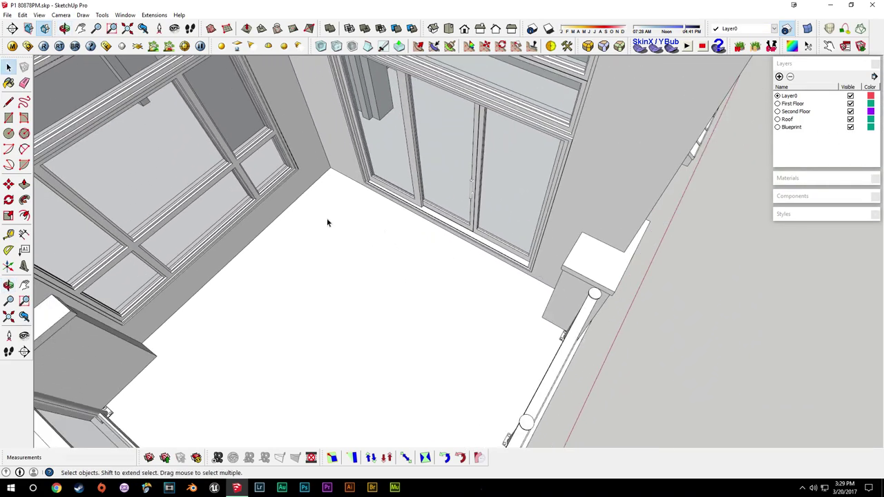
left_click(23, 14)
mouse_move(53, 147)
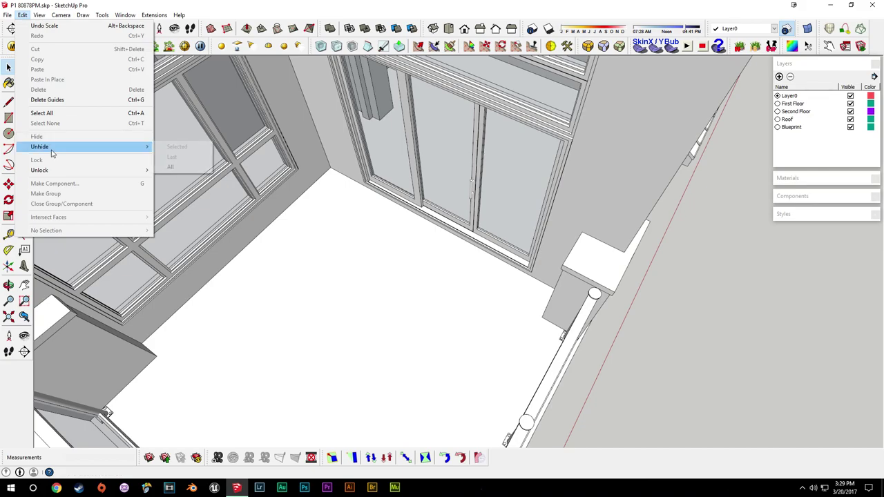
left_click(170, 168)
scroll(442, 258, "up", 2)
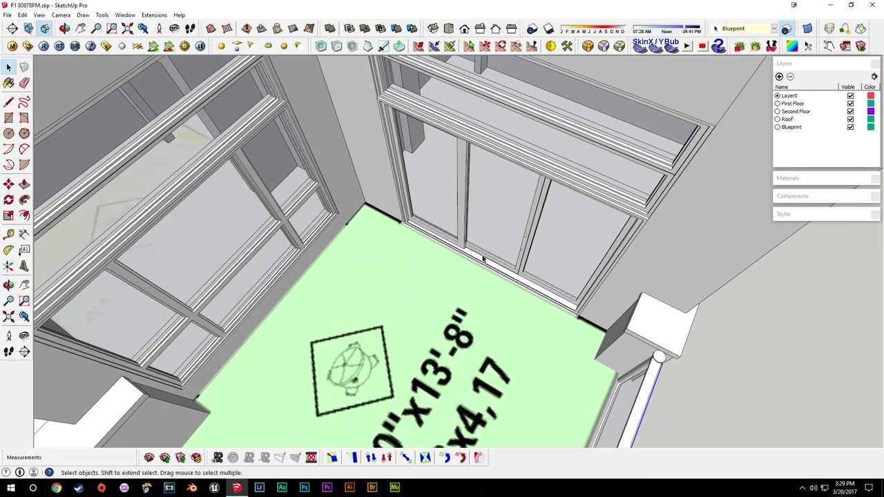
Delete the balcony sliding door temporarily to check the blueprint's panel layout beneath it, and undo the deletion
key("Delete")
scroll(488, 243, "up", 5)
middle_click_drag(485, 256, 509, 330)
middle_click_drag(593, 387, 497, 317, "shift")
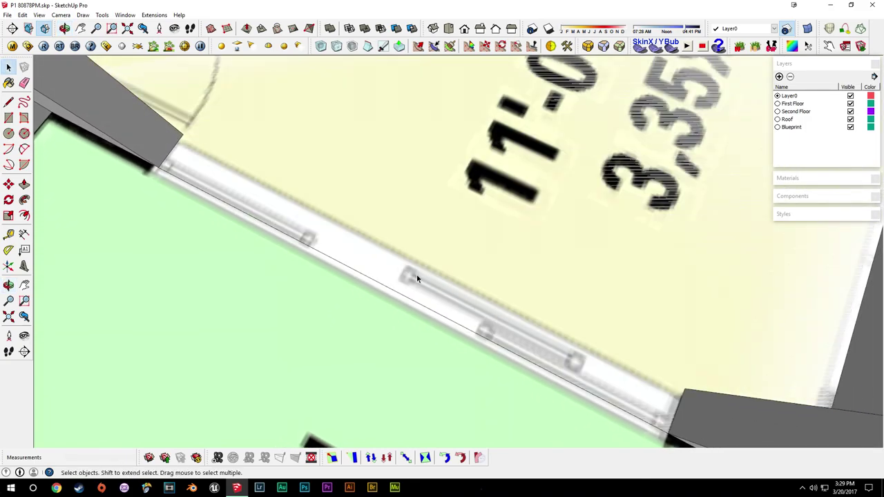
middle_click_drag(455, 265, 464, 311)
scroll(486, 202, "down", 3)
key("ctrl+z")
scroll(455, 221, "down", 2)
scroll(455, 219, "down", 3)
left_click(455, 305)
key("ctrl+z")
Mirror the balcony sliding door sideways by scaling it to -1.00 along the green axis, and clear the selection
middle_click_drag(531, 261, 470, 207)
key("s")
left_click(453, 156)
middle_click_drag(453, 156, 568, 281)
left_click_drag(668, 289, 302, 141)
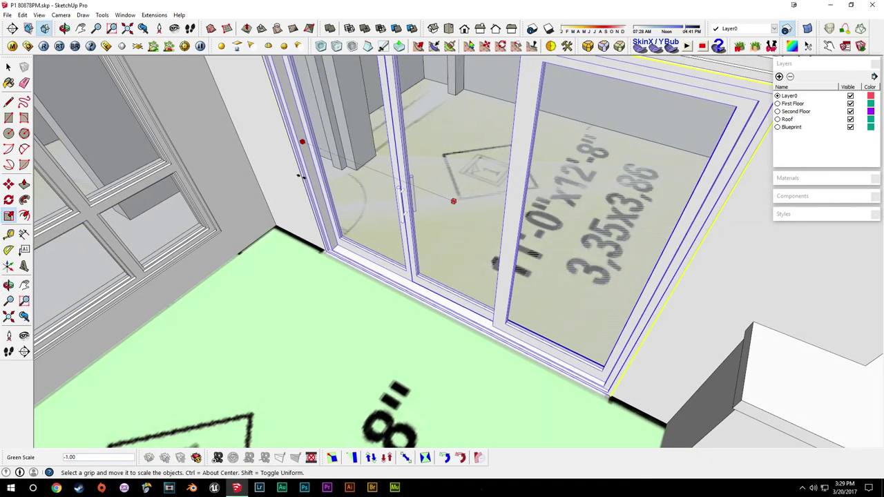
key("space")
left_click(431, 255)
middle_click_drag(431, 256, 492, 260)
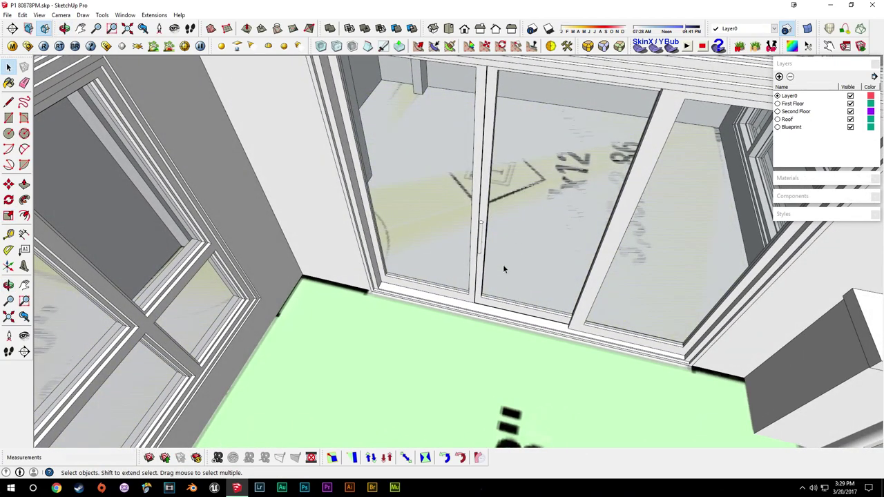
Delete the first-floor sliding door temporarily to compare it with the blueprint from outside, and undo the deletion
scroll(564, 268, "down", 10)
middle_click_drag(320, 296, 618, 188)
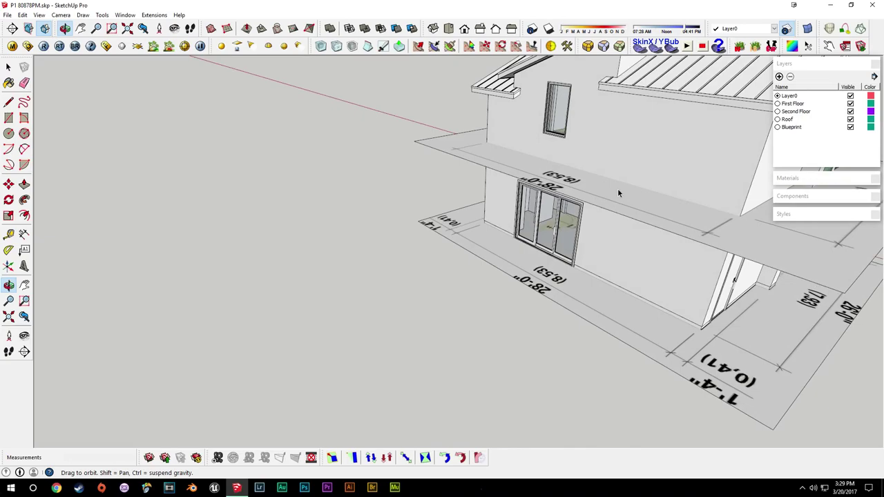
scroll(555, 235, "up", 10)
middle_click_drag(545, 228, 587, 316)
left_click(679, 338)
middle_click_drag(679, 338, 531, 342)
key("Delete")
key("ctrl+z")
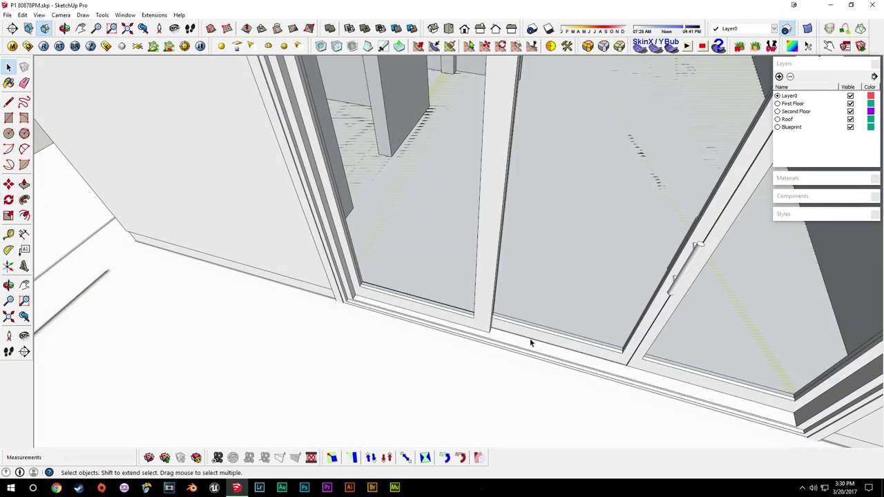
Open the handle on the kitchen base cabinet's end drawer for editing
middle_click_drag(594, 335, 523, 257)
middle_click_drag(379, 277, 556, 307)
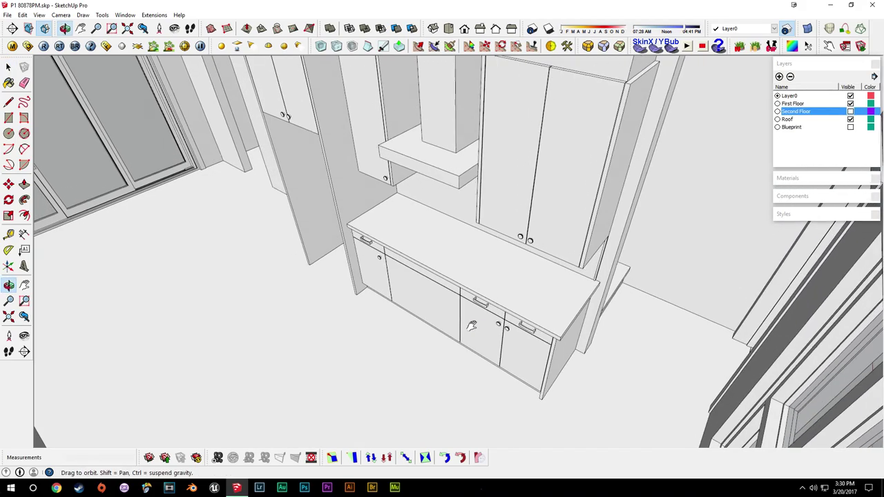
middle_click_drag(469, 304, 477, 310)
middle_click_drag(399, 230, 425, 268)
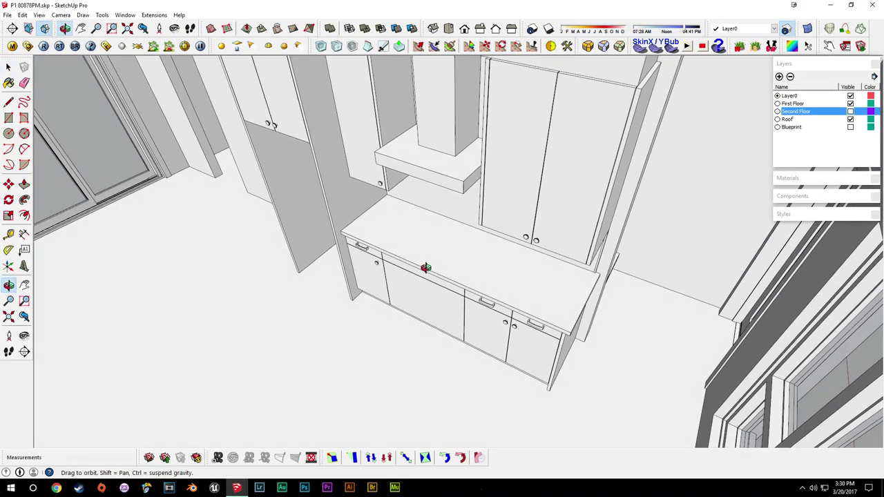
scroll(593, 321, "up", 5)
middle_click_drag(535, 330, 392, 222)
scroll(449, 285, "up", 2)
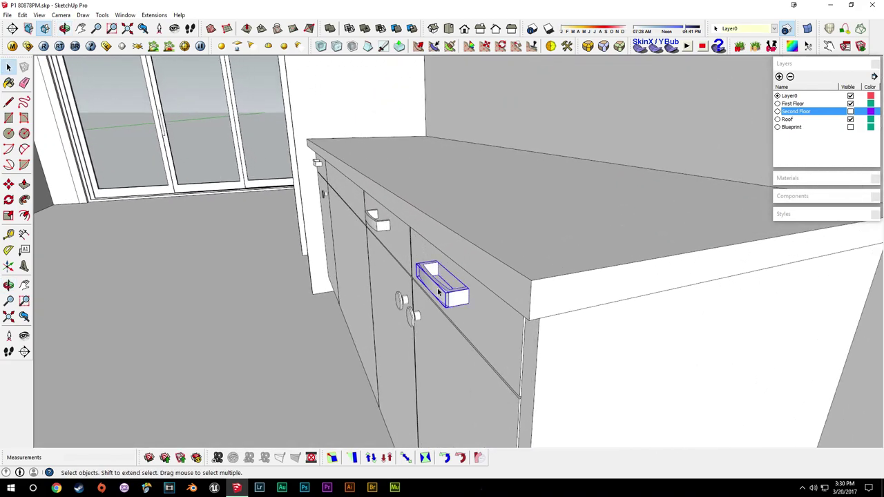
double_click(438, 293)
scroll(437, 293, "up", 1)
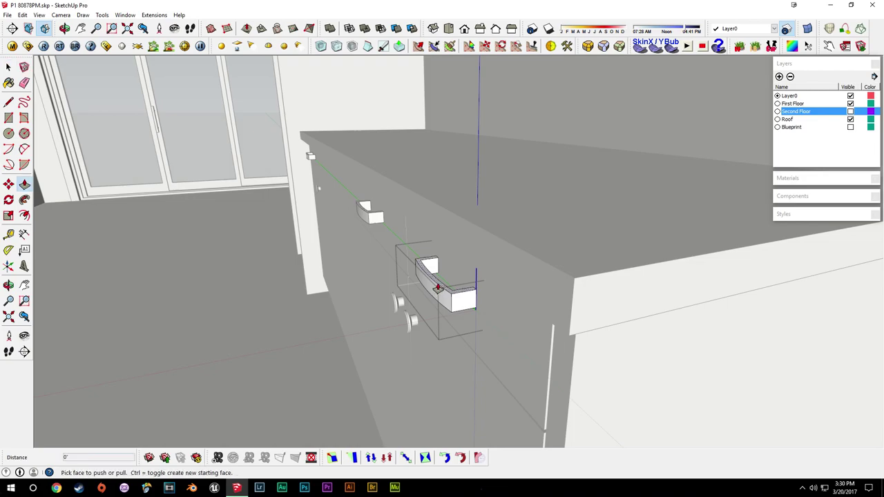
key("space")
Reduce the drawer handle's depth by scaling all its geometry along the red axis with a factor of .75
mouse_move(463, 299)
middle_mouse_down()
mouse_move(487, 313)
mouse_move(461, 311)
middle_mouse_up()
scroll(449, 297, "up", 2)
left_click(448, 300)
triple_click(449, 299)
middle_click_drag(530, 290, 459, 280)
key("s")
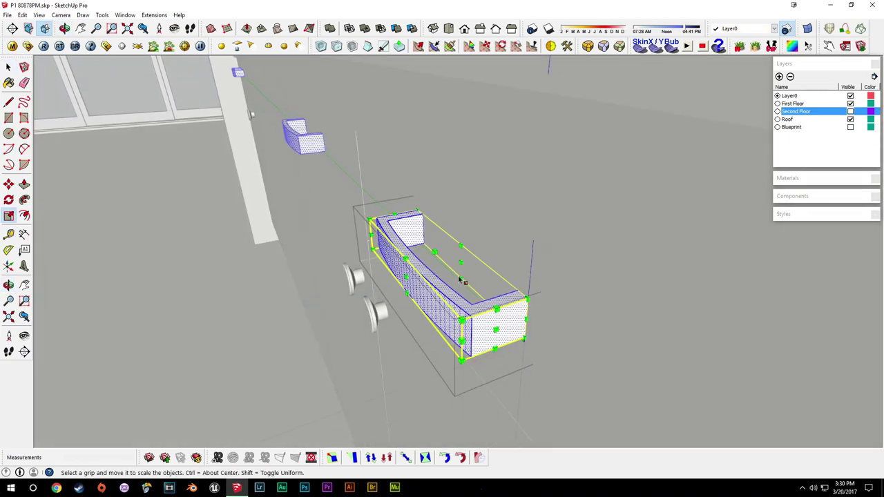
left_click(461, 262)
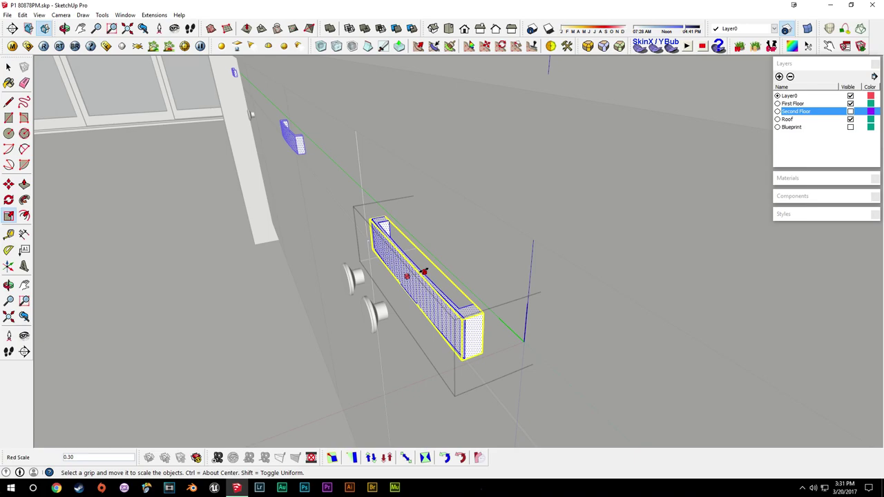
type(".75")
key("Return")
middle_click_drag(422, 273, 418, 252)
left_click_drag(399, 228, 357, 232)
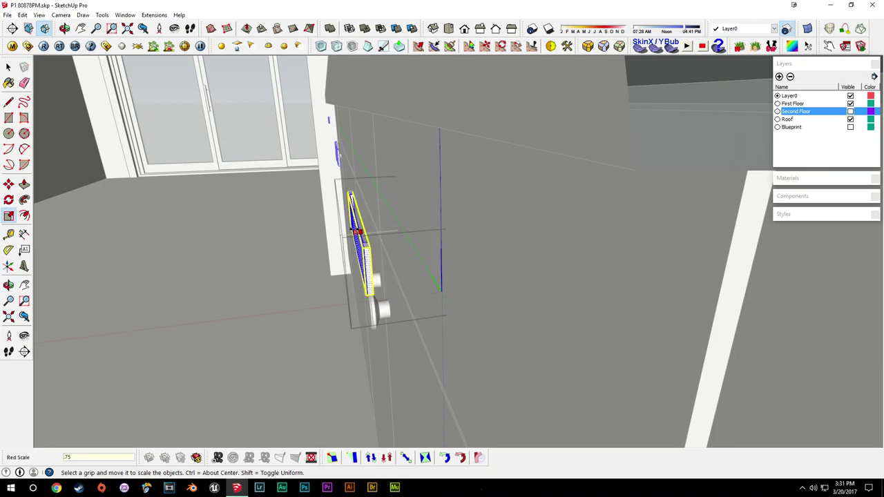
key("Return")
middle_click_drag(372, 235, 368, 225)
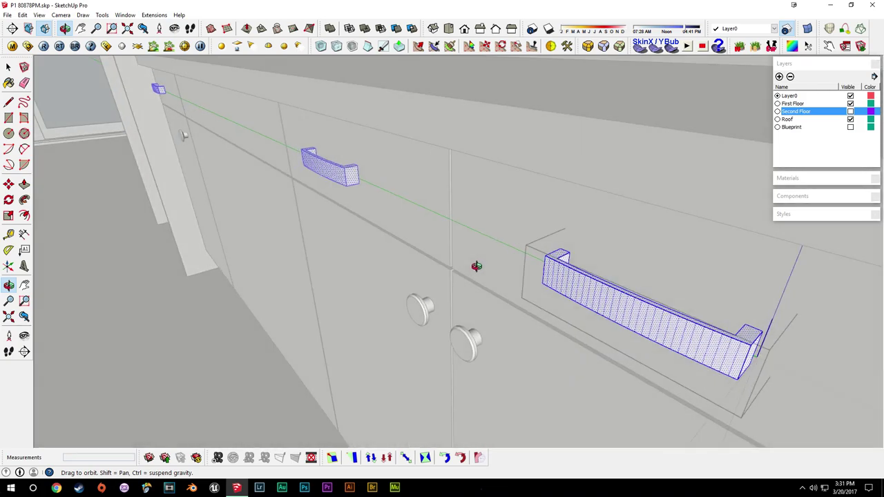
key("s")
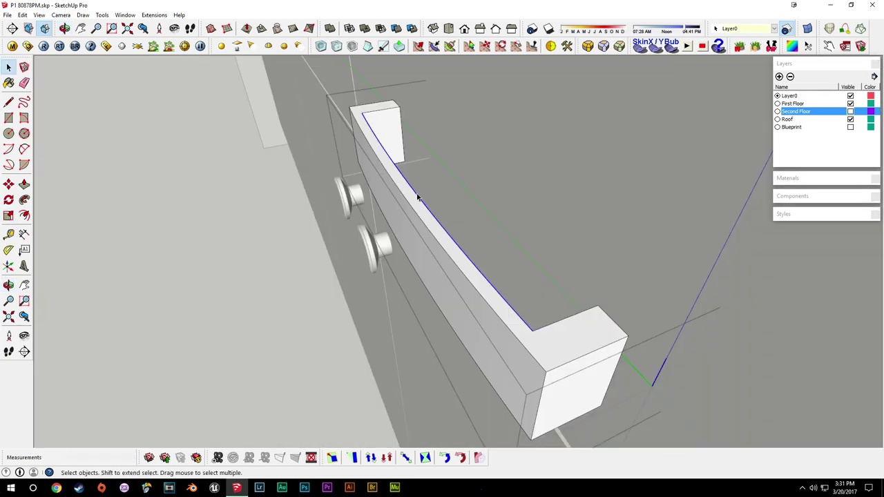
Move the handle's inner curved edge 1/16" along the red axis to thin the grip
middle_click_drag(417, 198, 408, 152)
left_click(434, 181)
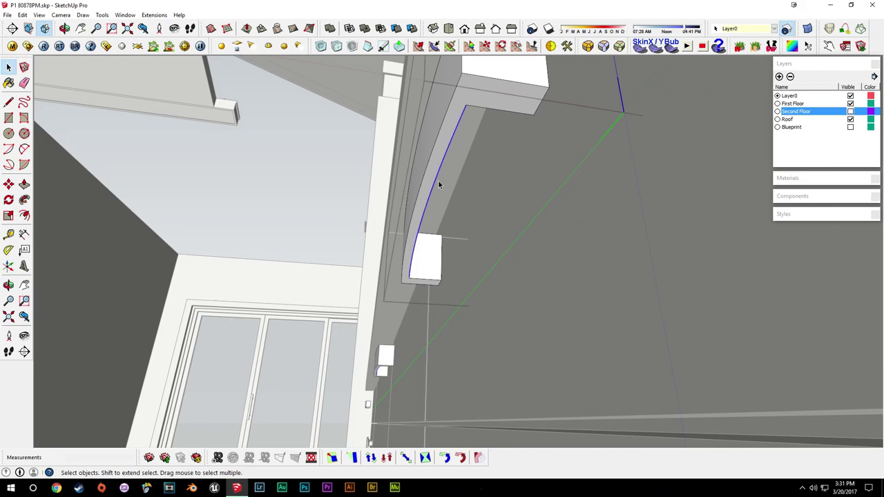
left_click(435, 177)
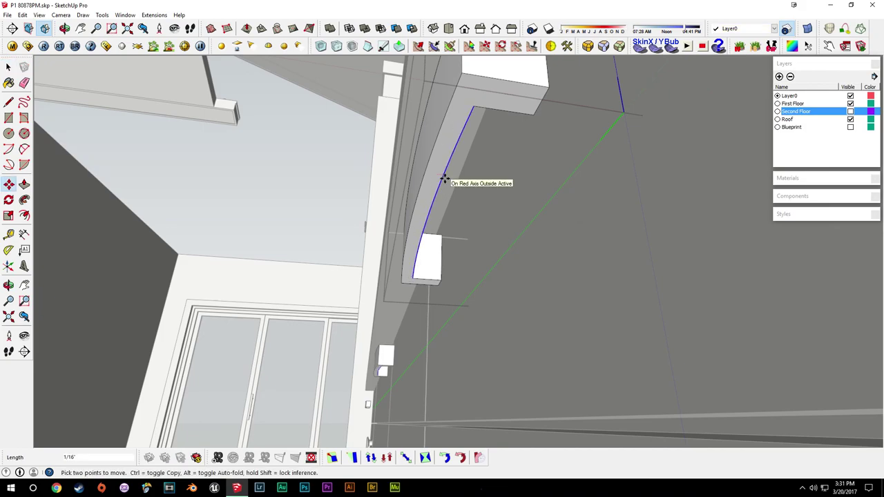
left_click(444, 179)
key("space")
Draw a line across the top of the handle leg nearest the cabinet's end, starting at the grip's inner corner
middle_click_drag(427, 159, 513, 408)
scroll(516, 356, "down", 2)
middle_click_drag(516, 356, 484, 290)
left_click(592, 220)
middle_click_drag(589, 220, 495, 274)
key("l")
left_click(496, 274)
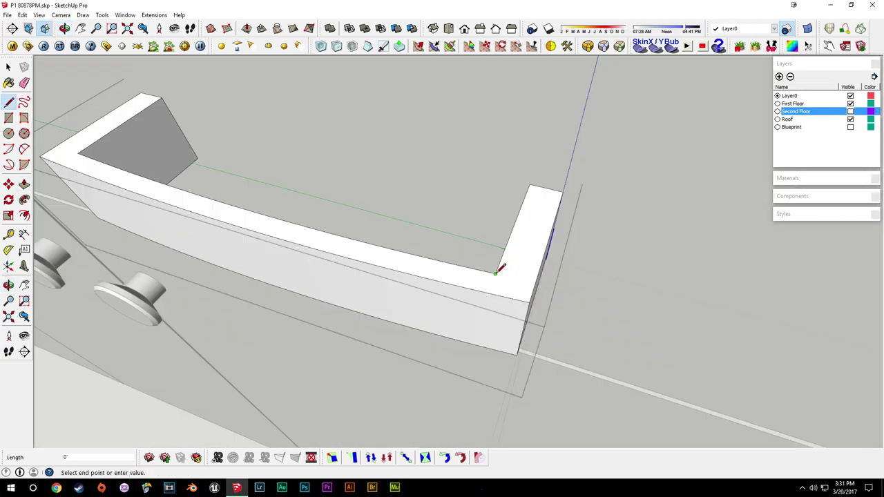
middle_click_drag(543, 276, 340, 267)
Draw a line from the grip's inner corner across the leg nearest the knobs and down that leg's outer side
key("space")
key("l")
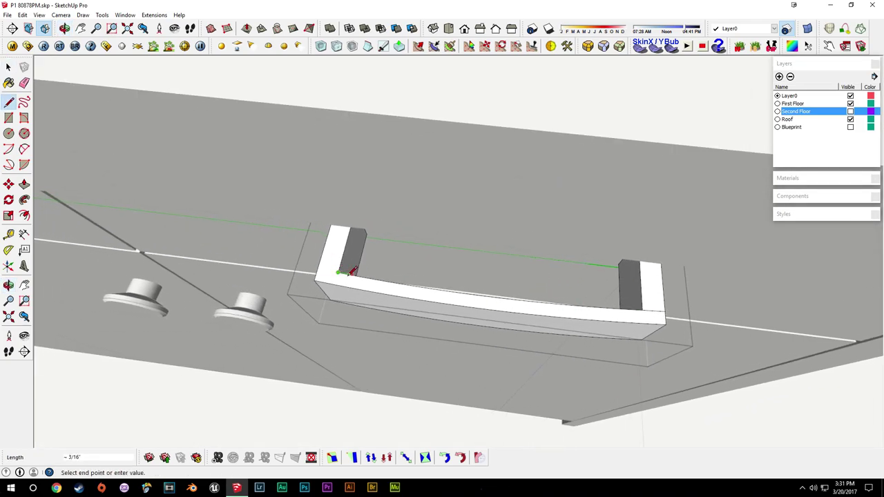
middle_click_drag(348, 271, 422, 263)
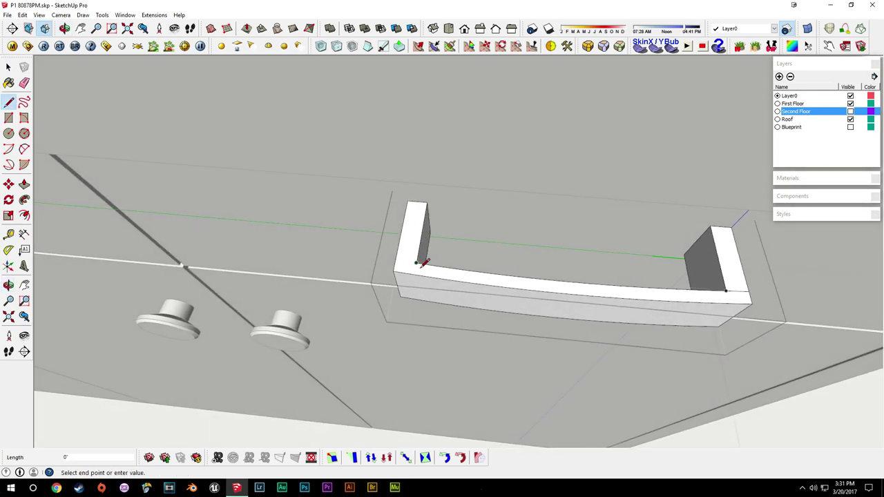
scroll(432, 262, "up", 4)
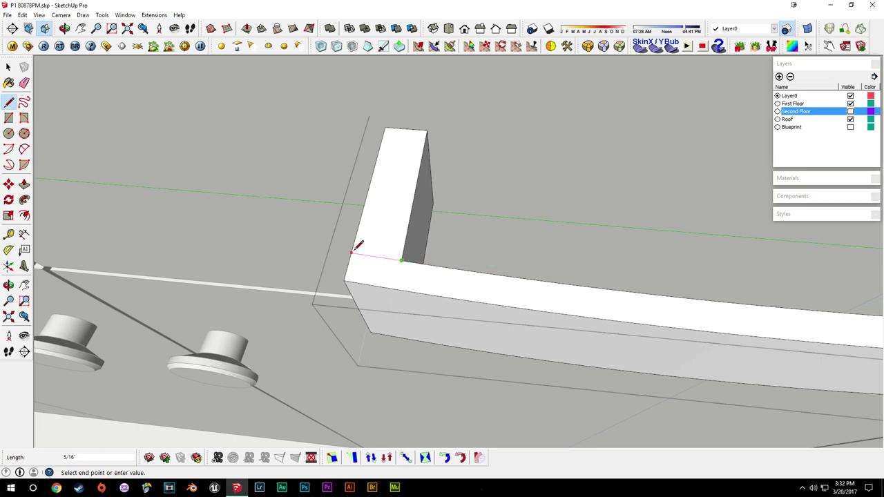
middle_click_drag(369, 276, 445, 331)
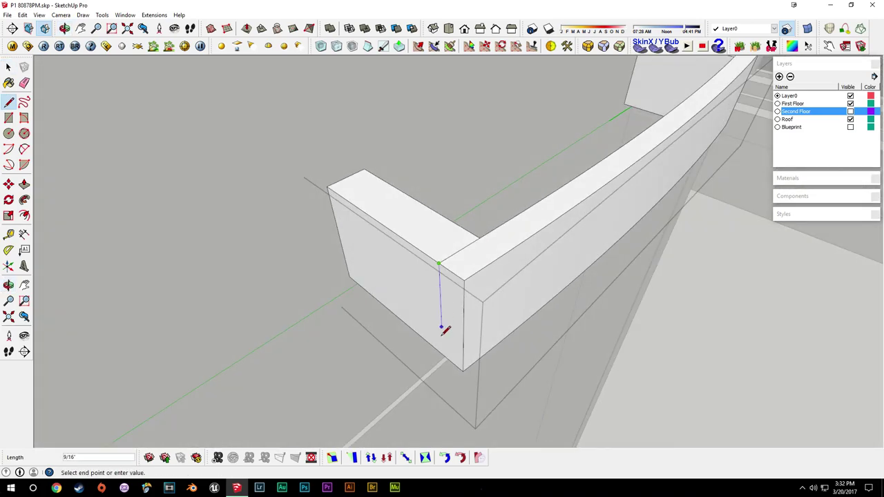
middle_click_drag(444, 287, 428, 282)
Push the knob-side leg's outer face in 3/16" and pull its inner face toward the handle's middle
key("p")
left_click_drag(368, 253, 391, 242)
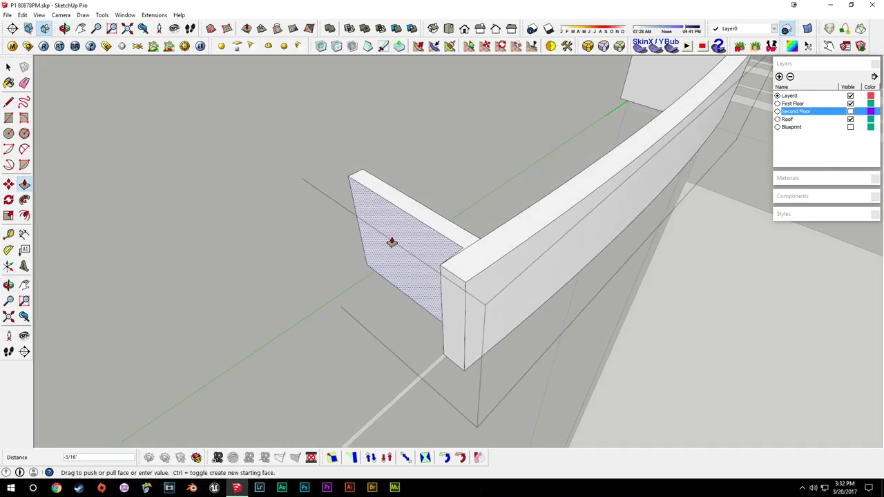
middle_click_drag(391, 242, 488, 223)
left_click_drag(488, 223, 509, 228)
key("space")
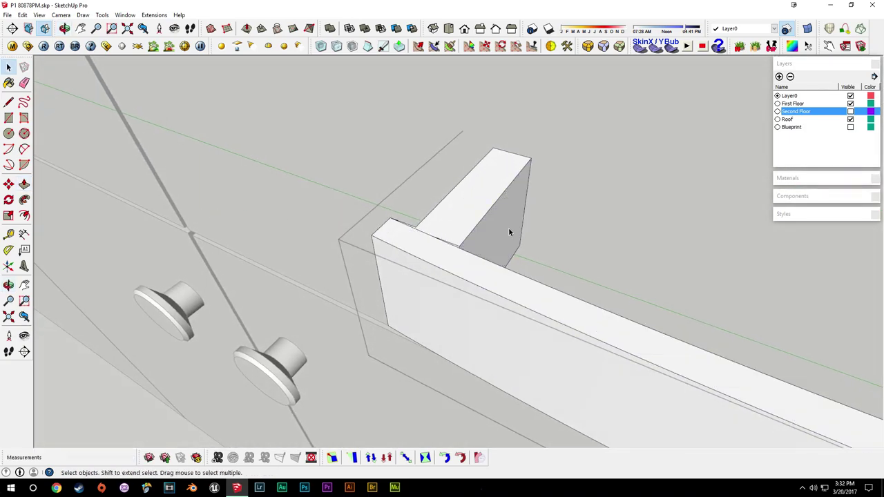
Split the outer side of the cabinet-end leg with a vertical line and inset that leg to match the other one
middle_click_drag(527, 234, 412, 209)
middle_click_drag(433, 241, 472, 276)
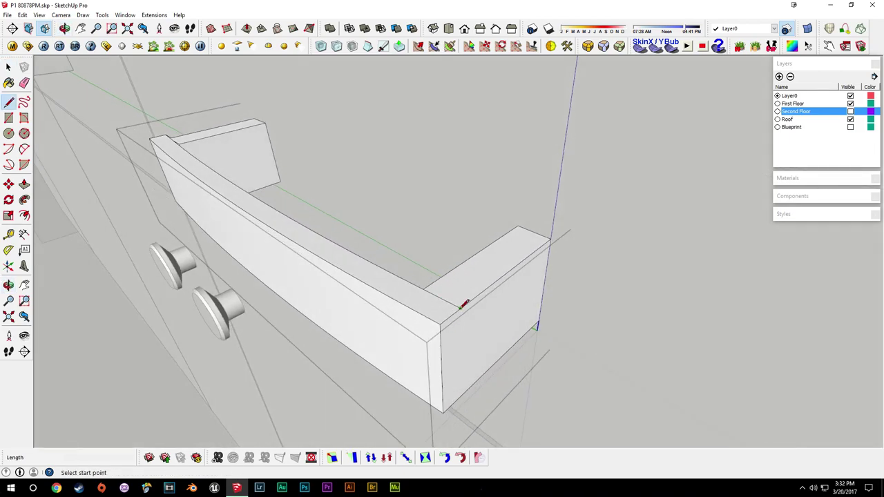
left_click(467, 397)
middle_click_drag(467, 398, 575, 280)
left_click(584, 306)
key("space")
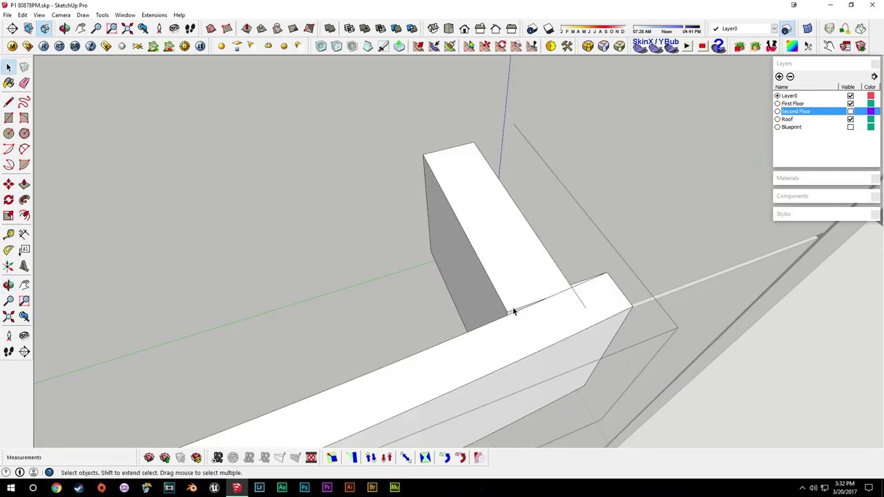
Erase the leftover edges where the inset cabinet-end leg meets the back of the grip
key("space")
middle_click_drag(519, 334, 398, 282)
key("o")
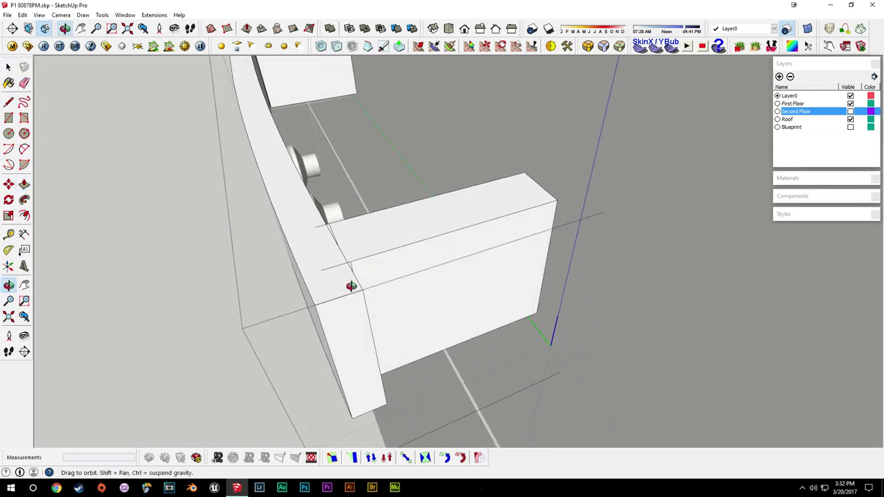
left_click_drag(351, 286, 215, 227)
key("p")
key("e")
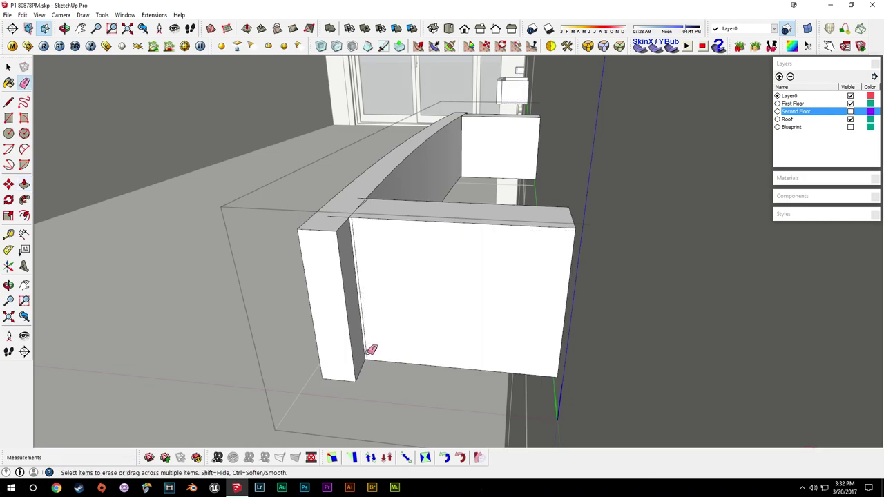
mouse_move(340, 209)
middle_mouse_down()
mouse_move(403, 256)
mouse_move(418, 314)
middle_mouse_up()
scroll(344, 217, "up", 4)
key("p")
left_click(304, 218)
middle_click_drag(310, 221, 726, 188)
key("Escape")
key("e")
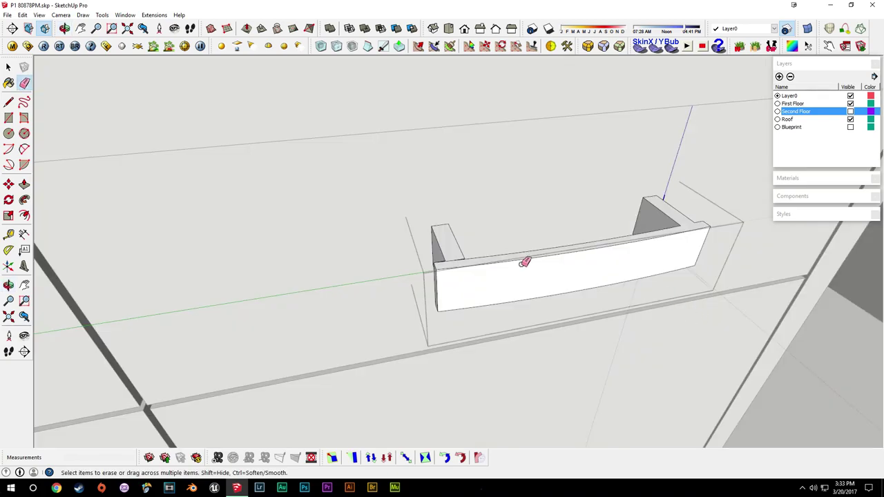
Clean up the leftover edges at the joint between the knob-side leg and the grip
mouse_move(525, 262)
middle_mouse_down()
mouse_move(504, 298)
mouse_move(471, 240)
middle_mouse_up()
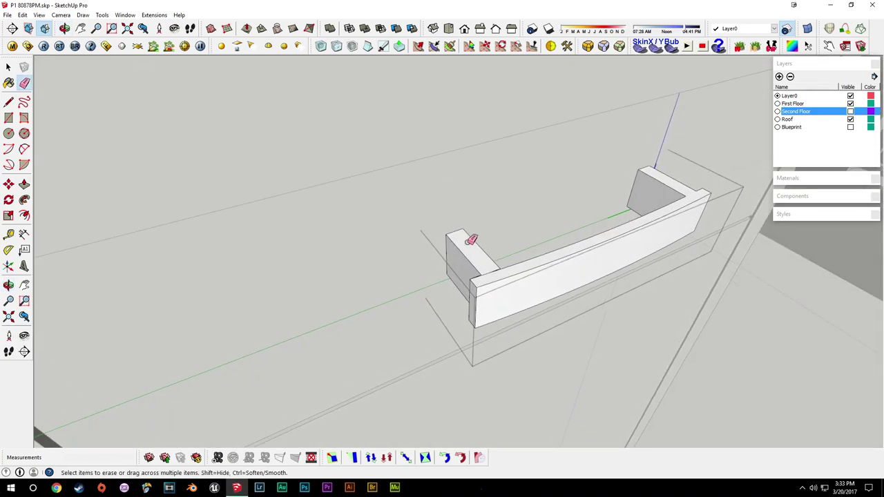
scroll(475, 260, "up", 10)
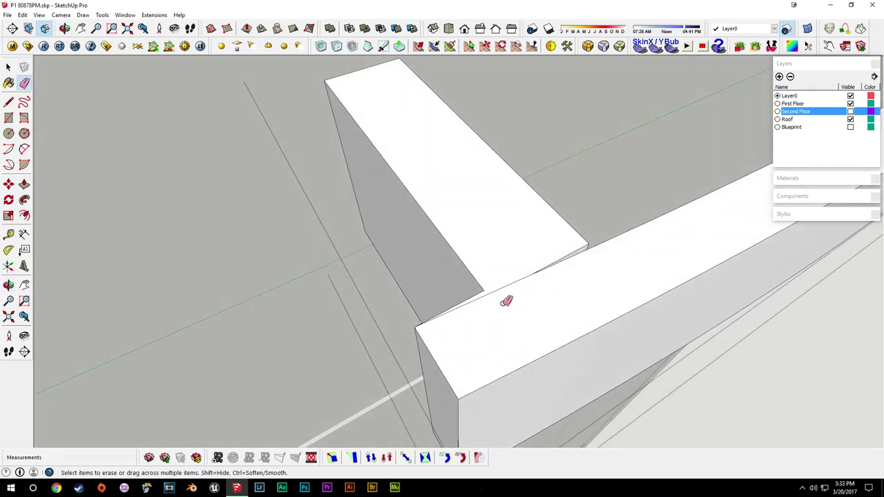
key("l")
key("e")
mouse_move(486, 288)
middle_mouse_down()
mouse_move(518, 222)
mouse_move(683, 350)
mouse_move(659, 331)
middle_mouse_up()
mouse_move(602, 248)
middle_mouse_down()
mouse_move(460, 304)
mouse_move(327, 309)
middle_mouse_up()
scroll(327, 308, "down", 1)
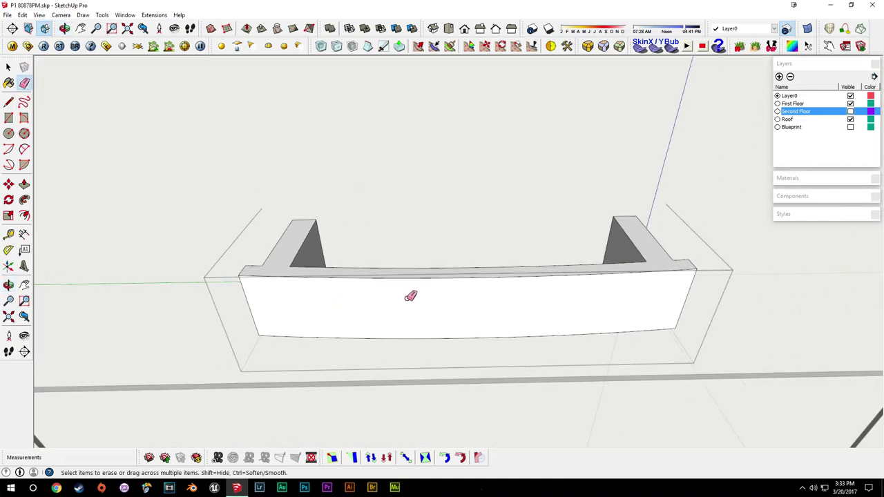
Draw a line across the top of the cabinet-end leg where it joins the grip, separating the two top faces
scroll(411, 296, "down", 3)
middle_click_drag(411, 297, 309, 285)
scroll(552, 226, "down", 3)
scroll(430, 300, "down", 3)
mouse_move(430, 300)
middle_mouse_down()
mouse_move(355, 297)
mouse_move(442, 283)
mouse_move(394, 239)
mouse_move(438, 312)
mouse_move(527, 311)
middle_mouse_up()
mouse_move(592, 339)
middle_mouse_down()
mouse_move(559, 223)
mouse_move(592, 306)
middle_mouse_up()
scroll(572, 297, "up", 5)
key("space")
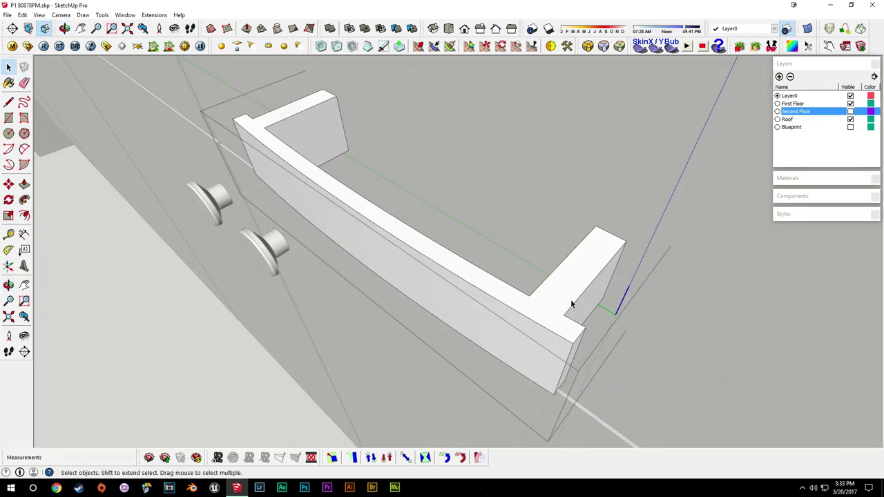
scroll(572, 304, "up", 4)
key("l")
left_click(561, 321)
left_click(494, 284)
key("space")
Draw a line between the two inner corners of the knob-side leg to separate its top face from the grip
scroll(513, 293, "down", 4)
middle_click_drag(351, 202, 476, 254)
scroll(494, 260, "up", 4)
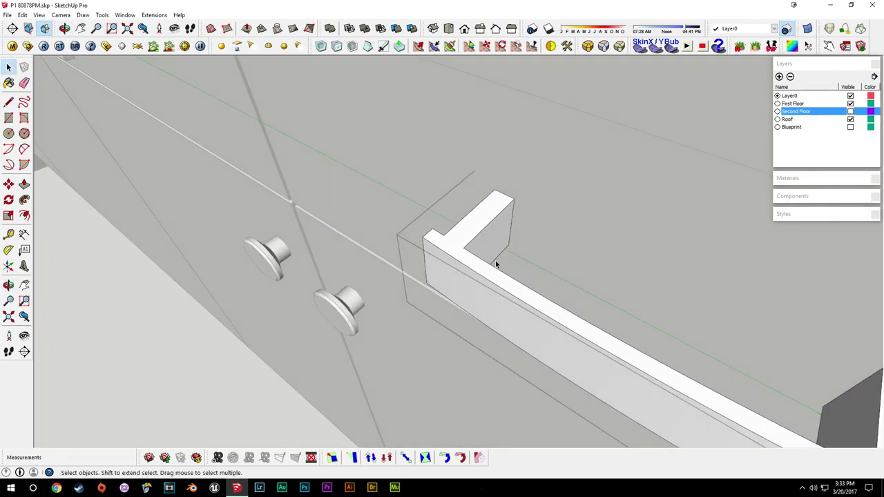
key("l")
left_click(460, 251)
left_click(432, 233)
key("space")
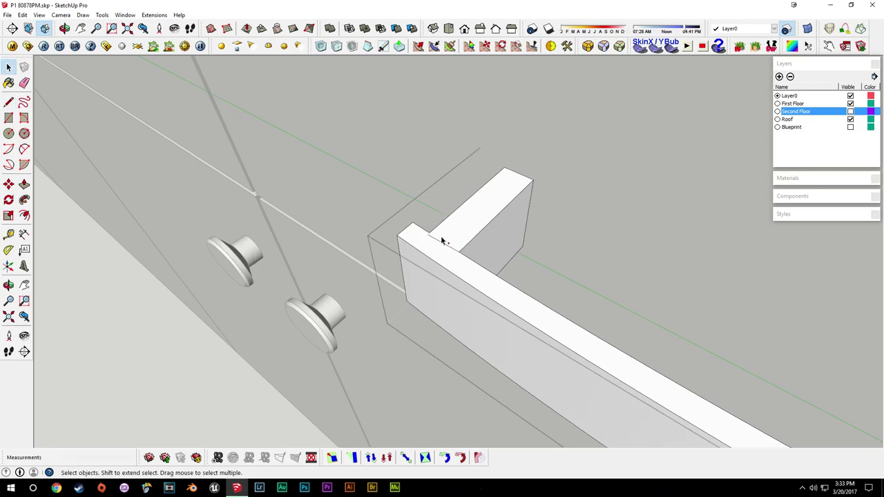
key("l")
left_click(429, 233)
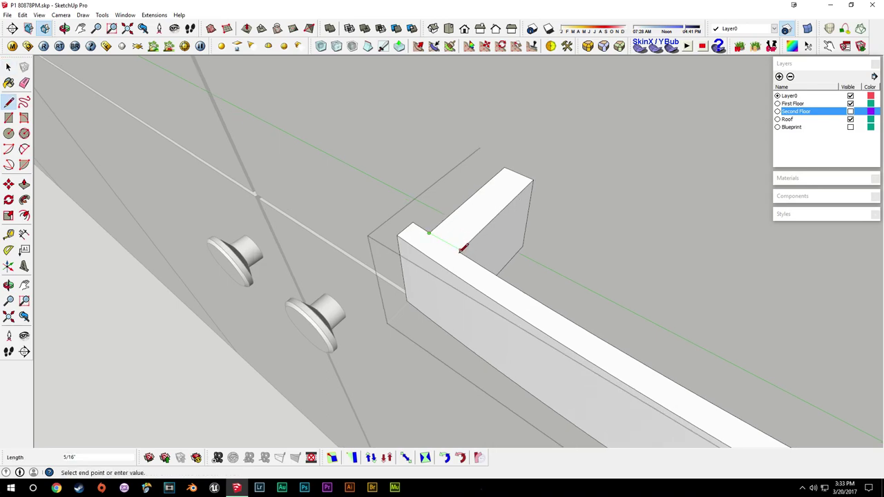
scroll(460, 253, "up", 5)
left_click(459, 250)
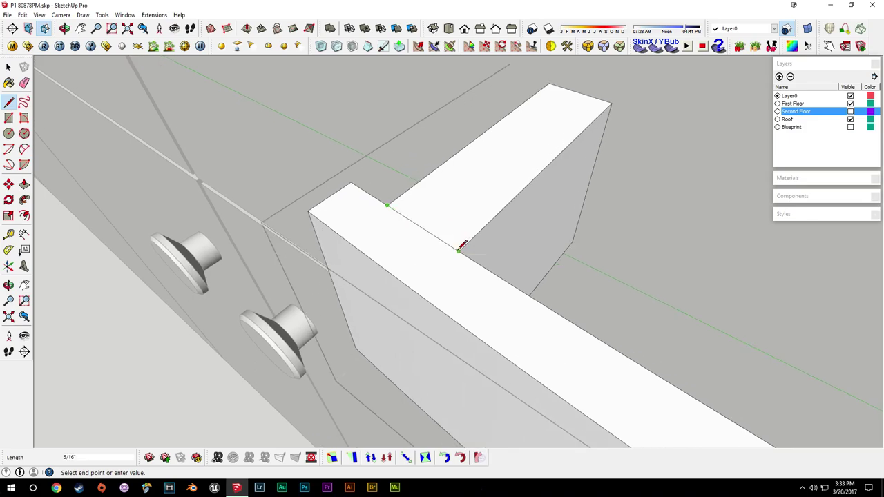
key("space")
Push the top and bottom faces of the handle's legs in by 1/16" so the legs are slimmer than the grip
scroll(477, 287, "down", 1)
mouse_move(477, 286)
middle_mouse_down()
mouse_move(470, 196)
mouse_move(404, 83)
middle_mouse_up()
key("l")
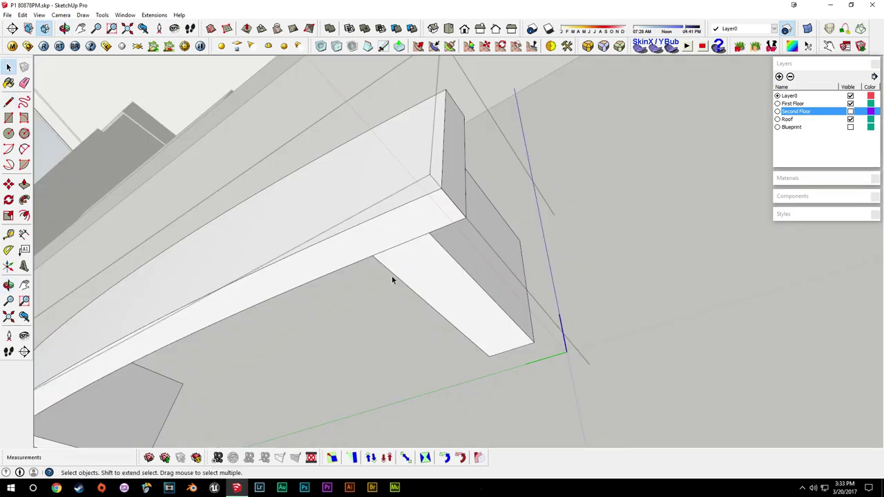
key("p")
left_click(403, 267)
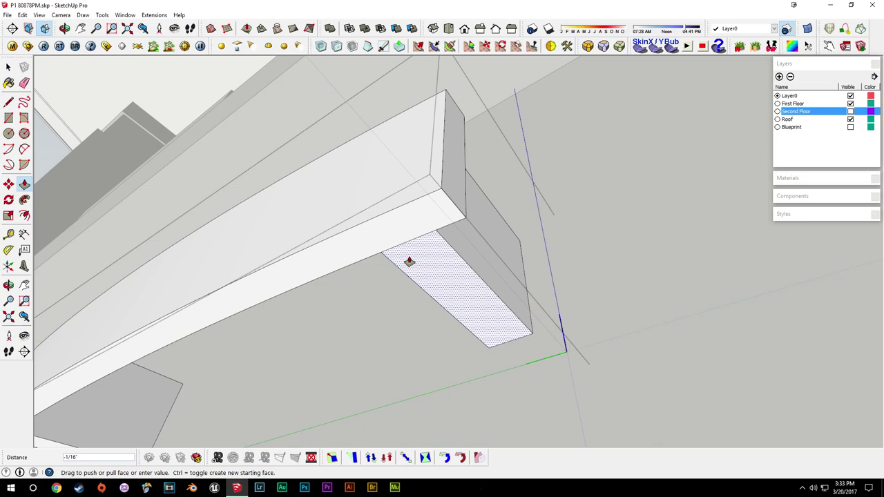
left_click(410, 262)
middle_click_drag(300, 270, 604, 182, "shift")
left_click(285, 372)
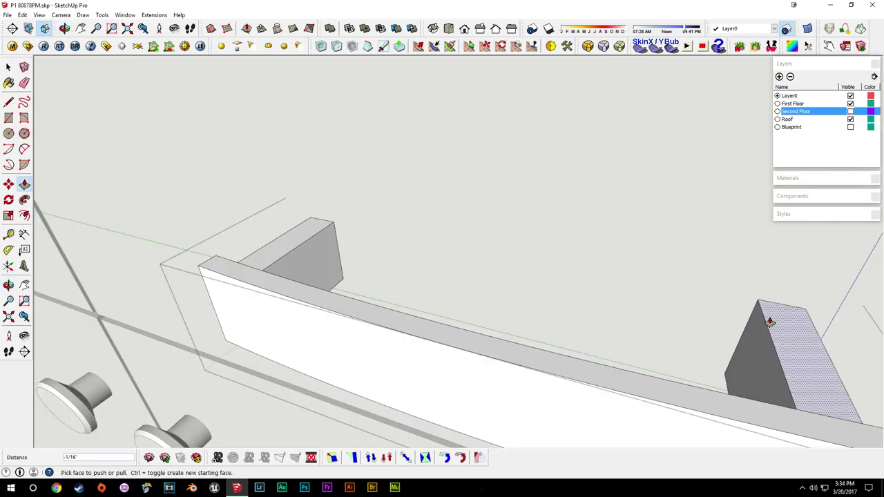
double_click(769, 326)
Erase the stray edges at the joint between leg and grip, and finish editing the handle
mouse_move(768, 328)
middle_mouse_down()
mouse_move(582, 253)
mouse_move(497, 237)
mouse_move(478, 258)
mouse_move(413, 251)
middle_mouse_up()
scroll(497, 237, "down", 4)
key("space")
scroll(390, 221, "up", 5)
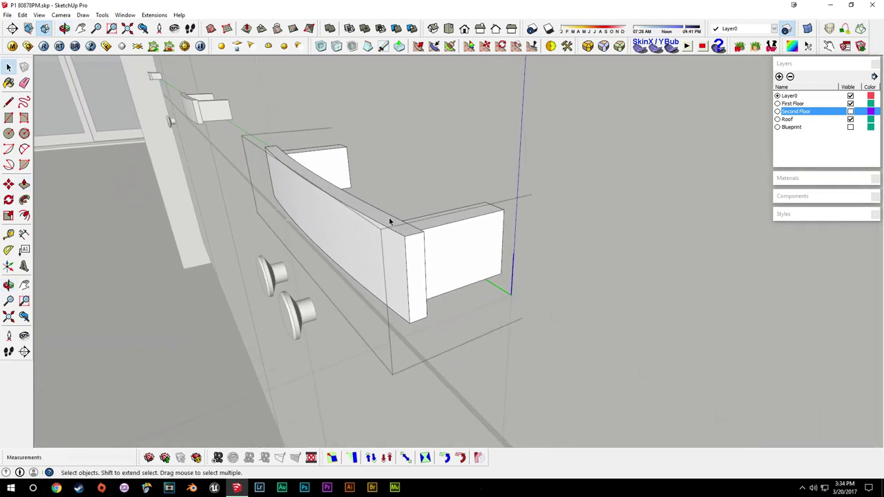
middle_click_drag(391, 221, 311, 231)
key("e")
left_click_drag(386, 225, 403, 210)
mouse_move(411, 253)
middle_mouse_down()
mouse_move(408, 317)
mouse_move(344, 293)
middle_mouse_up()
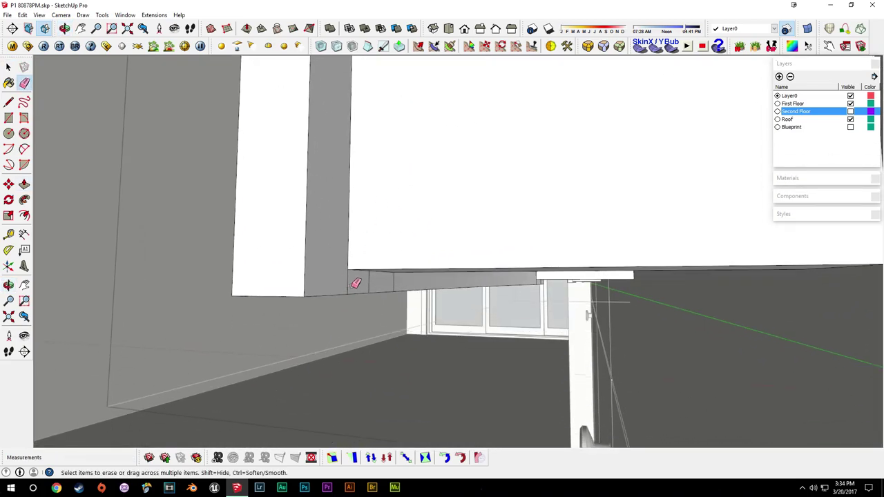
mouse_move(405, 282)
middle_mouse_down()
mouse_move(555, 278)
mouse_move(450, 245)
mouse_move(405, 103)
mouse_move(393, 158)
mouse_move(532, 397)
middle_mouse_up()
scroll(501, 344, "down", 6)
middle_click_drag(492, 368, 533, 367)
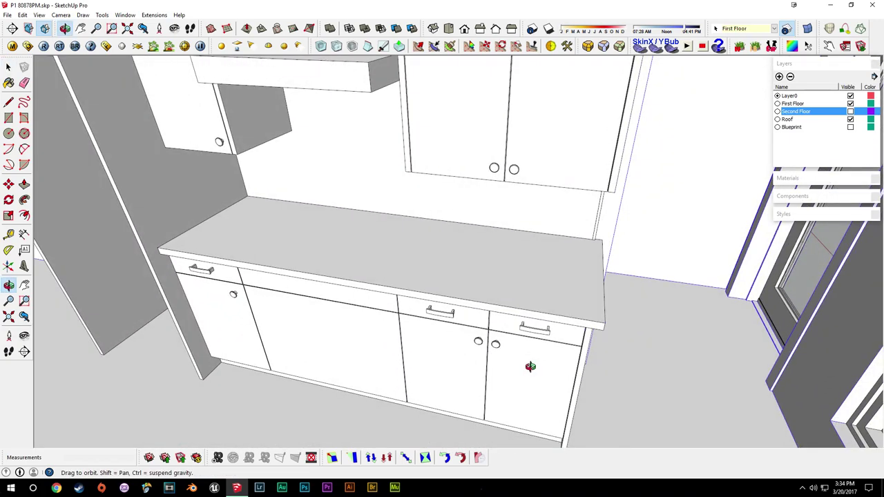
Open the range hood above the counter for editing and place vertical and horizontal guides through its front face's center
middle_click_drag(365, 275, 497, 127)
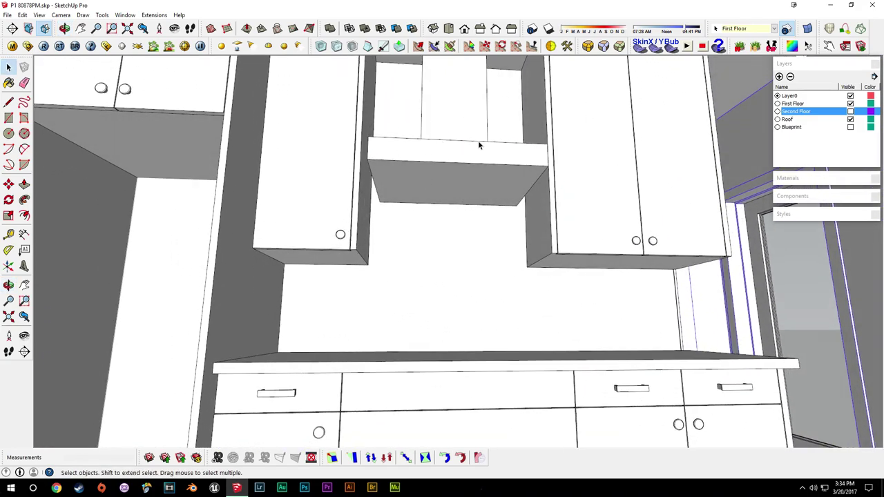
middle_click_drag(477, 147, 477, 219)
left_click(461, 183)
scroll(466, 241, "up", 3)
scroll(476, 219, "up", 3)
scroll(240, 277, "down", 3)
middle_click_drag(263, 256, 415, 297)
key("t")
left_click(245, 289)
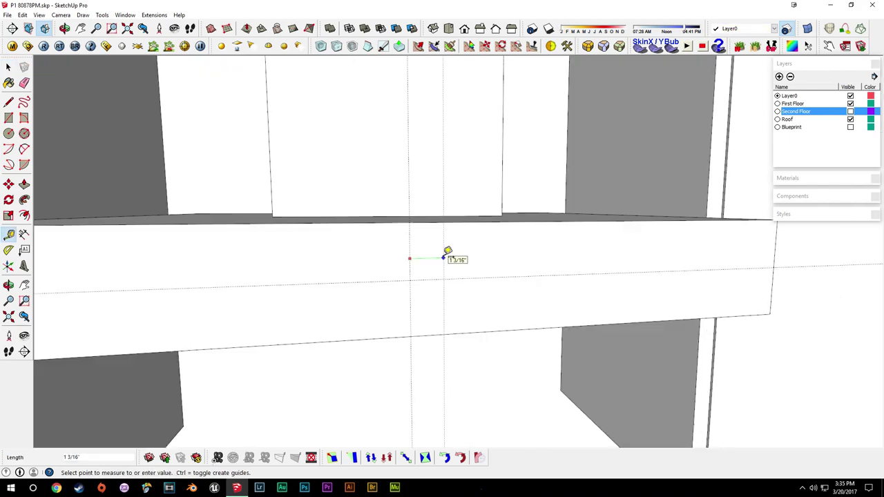
Add vertical guides 2" to each side of the hood front's vertical center guide
key("Return")
left_click(410, 252)
type("2")
key("Return")
Add horizontal guides above and below the hood front's horizontal center guide
middle_click_drag(387, 263, 475, 293)
left_click(475, 293)
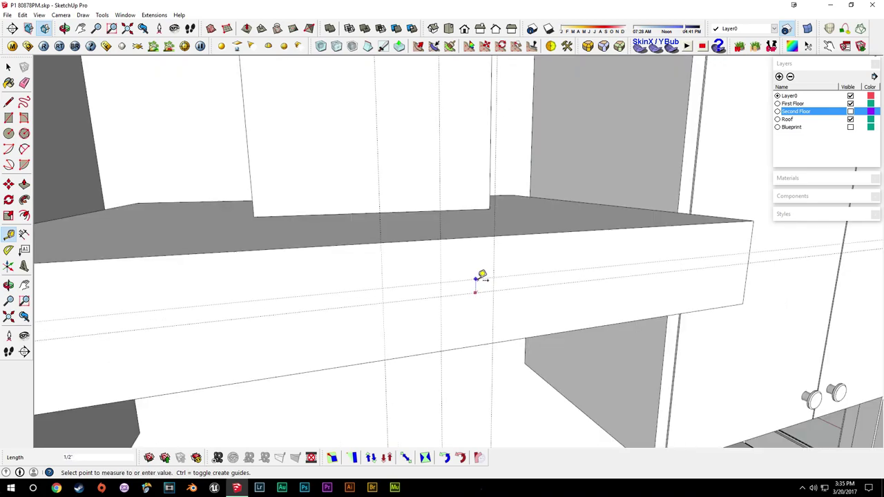
key("Return")
left_click(482, 289)
type("3")
key("Return")
Draw a rectangle between the outer guide intersections on the hood's front face and delete all the guides
middle_click_drag(533, 365, 567, 318)
left_click(432, 239)
key("r")
middle_click_drag(424, 237, 361, 270)
left_click(357, 275)
left_click(436, 281)
key("space")
middle_click_drag(468, 298, 417, 266)
key("shift+g")
Add a vertical guide .5" outside the end edge of the hood's rectangle
scroll(408, 272, "up", 1)
key("t")
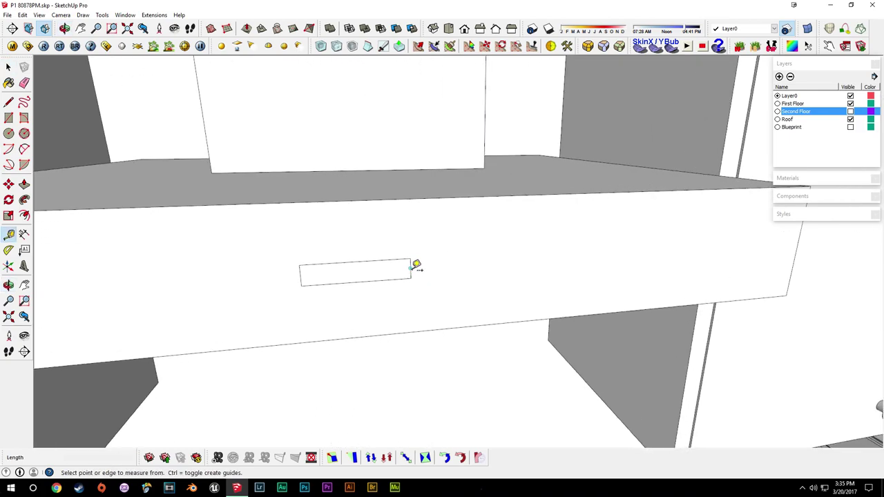
scroll(417, 264, "up", 2)
left_click(410, 268)
type(".5")
key("Return")
left_click(431, 267)
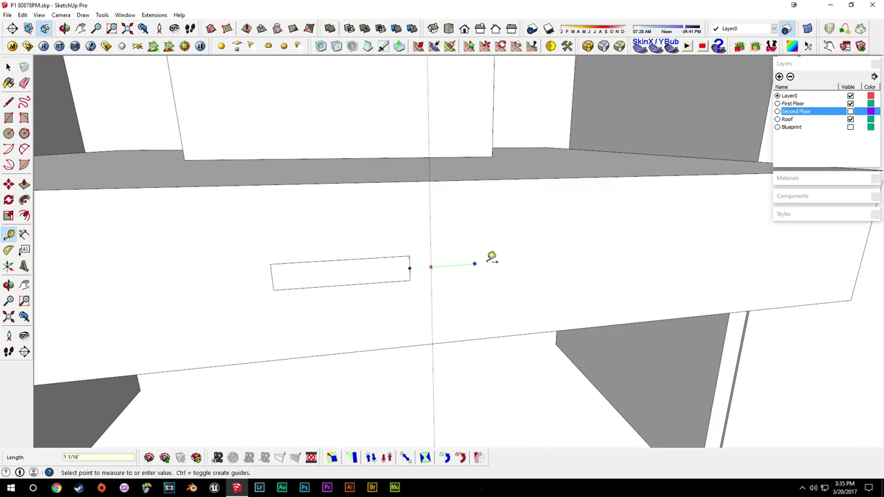
key("Escape")
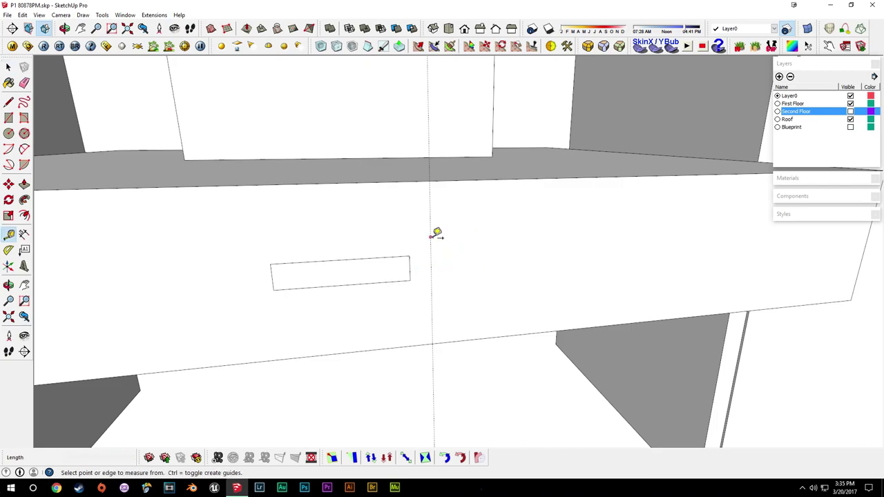
Add three more vertical guides beyond the first one, each spaced .5" from the previous
left_click(431, 236)
type(".5")
key("Return")
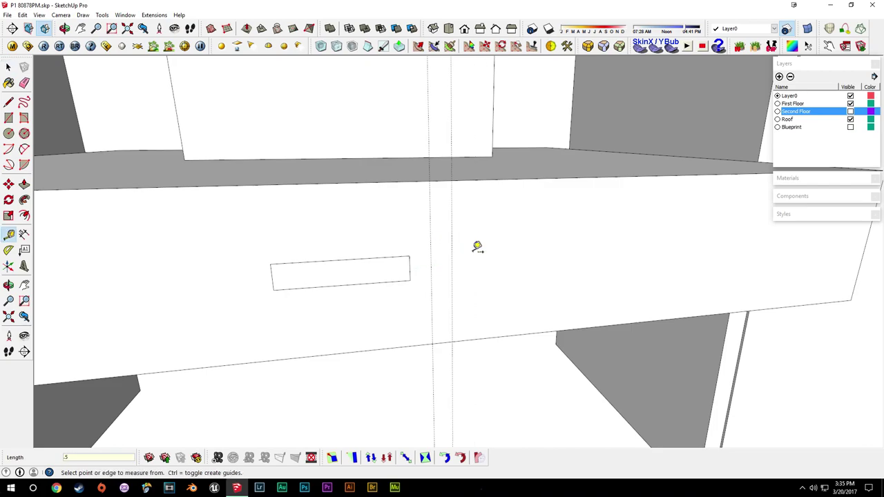
left_click(452, 236)
type(".5")
key("Return")
left_click(472, 235)
type(".5")
key("Return")
Add center guides and draw two circles with a 1/4" radius beside the rectangle, each centered between a pair of guides
key("space")
key("t")
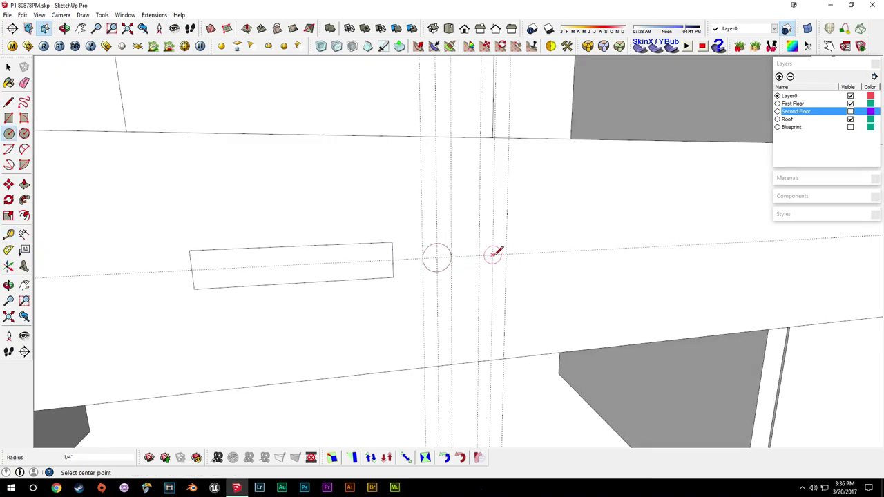
left_click(507, 254)
middle_click_drag(390, 259, 473, 264)
key("space")
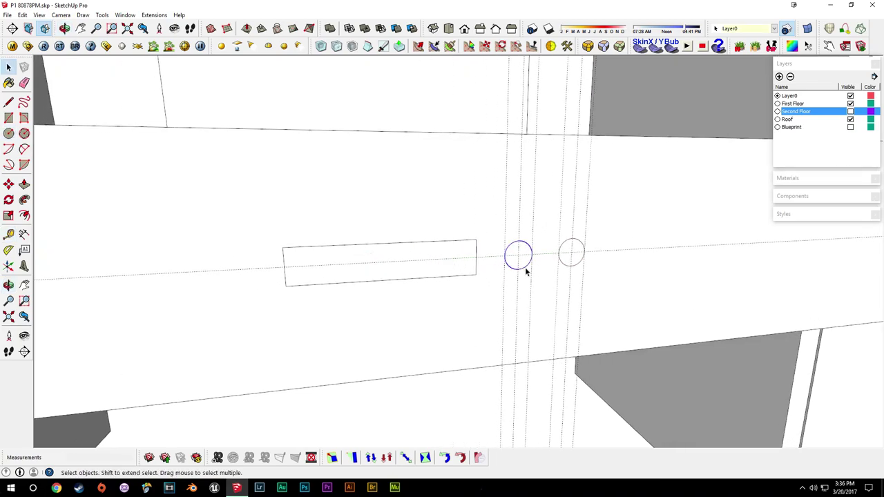
Select both circles and copy them to the opposite side of the display rectangle on the hood's front face
left_click(574, 267, "shift")
middle_click_drag(574, 268, 549, 272)
key("m")
key("ctrl")
left_click(576, 268)
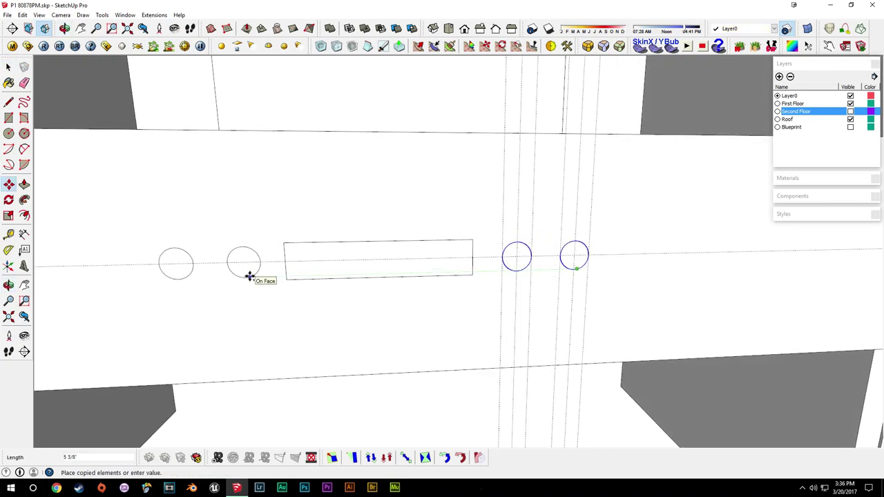
left_click(250, 275)
Add a vertical guide .5" outside the rectangle's end that faces the copied circles
key("t")
left_click(284, 251)
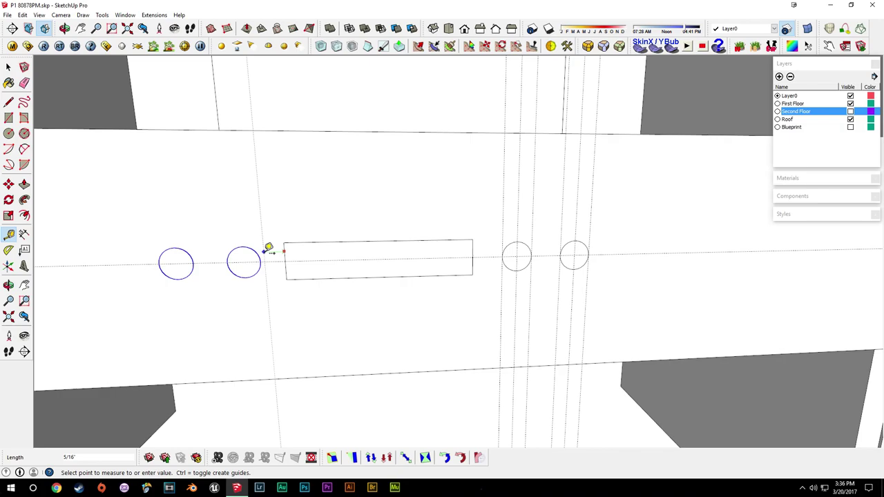
type(".5")
key("Return")
key("space")
Move the copied pair of circles 1/8" away from the rectangle so the nearer one touches the new guide
middle_click_drag(221, 282, 361, 270, "shift")
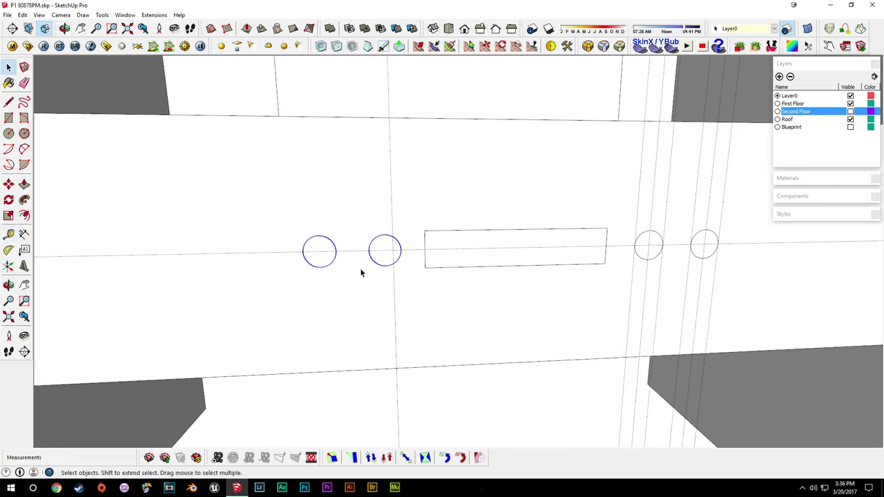
key("m")
left_click(384, 266)
left_click(377, 265)
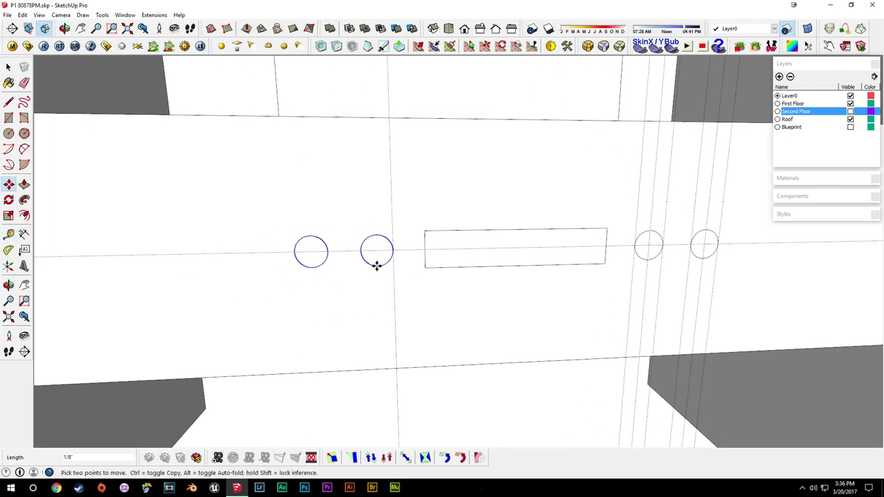
Clear the selection and delete all guides around the display and button outlines
key("space")
middle_click_drag(386, 274, 474, 303)
left_click(432, 311)
key("shift+g")
key("ctrl+t")
Push the display rectangle into the hood's front face to form a shallow recess
middle_click_drag(477, 246, 500, 268)
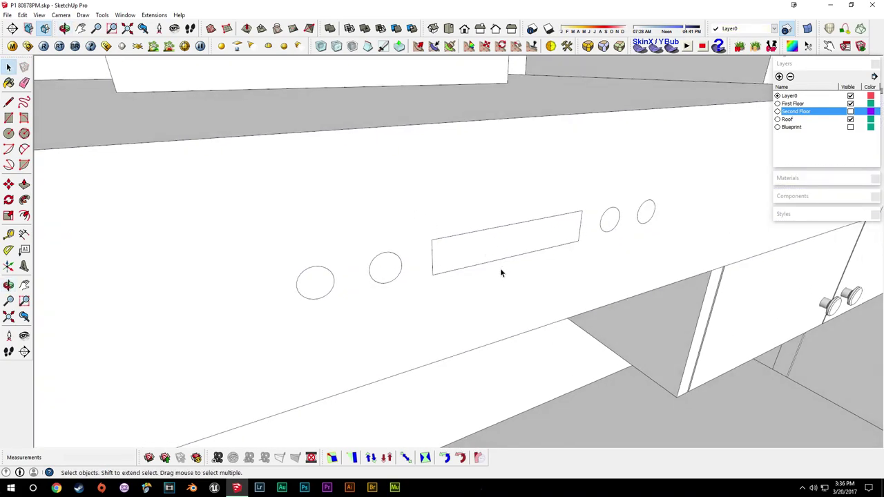
key("p")
left_click(493, 258)
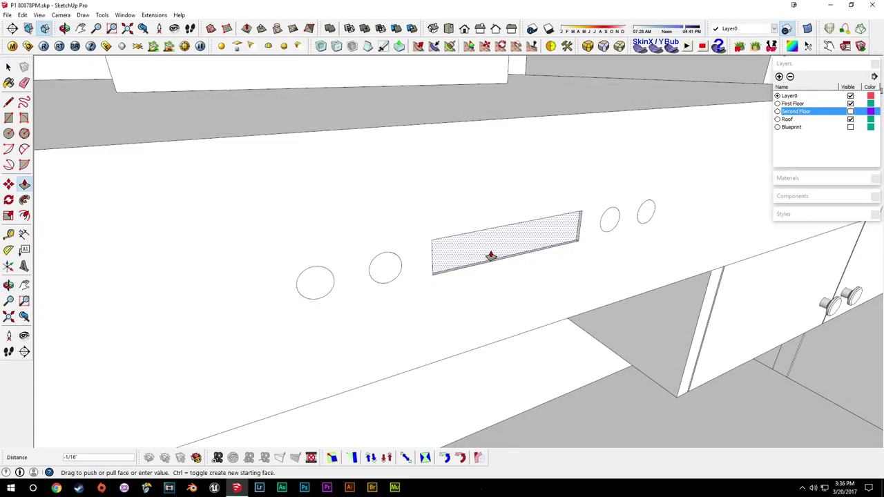
left_click(488, 257)
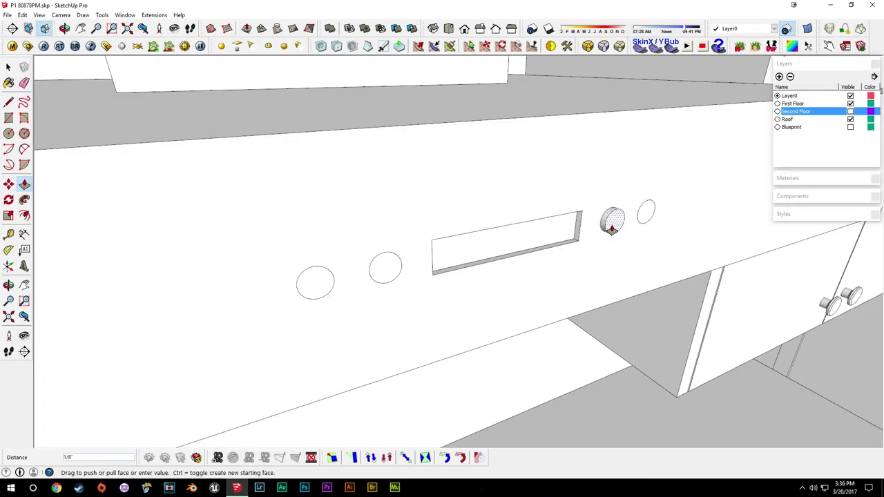
Pull the four circles out of the hood's front face by 1/8" to form buttons
left_click(612, 228)
left_click(647, 218)
left_click(649, 218)
middle_click_drag(380, 270, 565, 346)
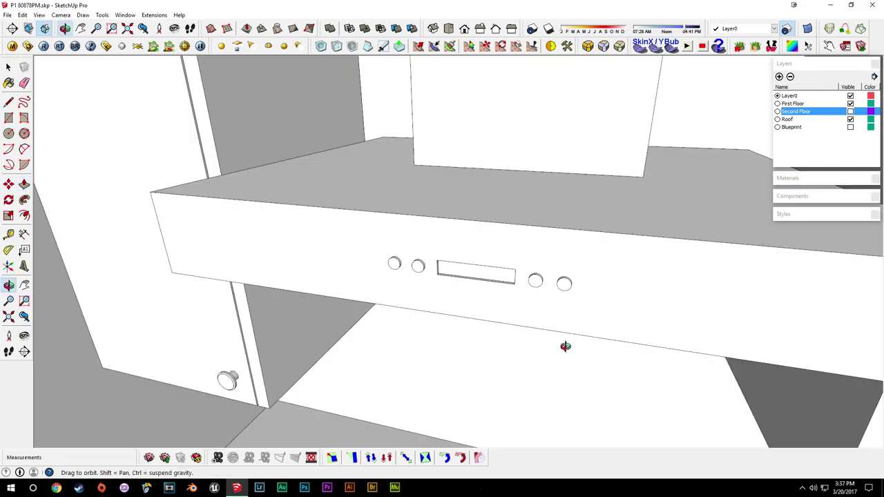
Adjust the lower inner face of the display recess with Push/Pull
scroll(504, 270, "up", 4)
middle_click_drag(573, 288, 527, 292)
key("p")
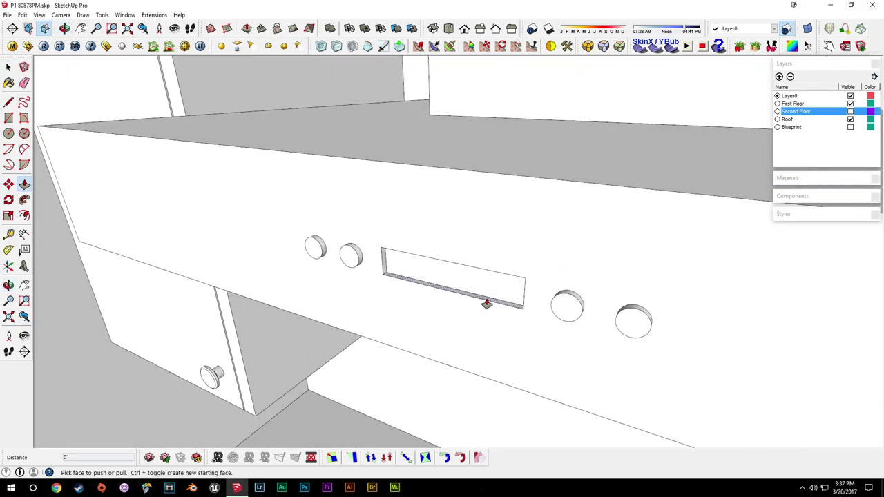
left_click(487, 304)
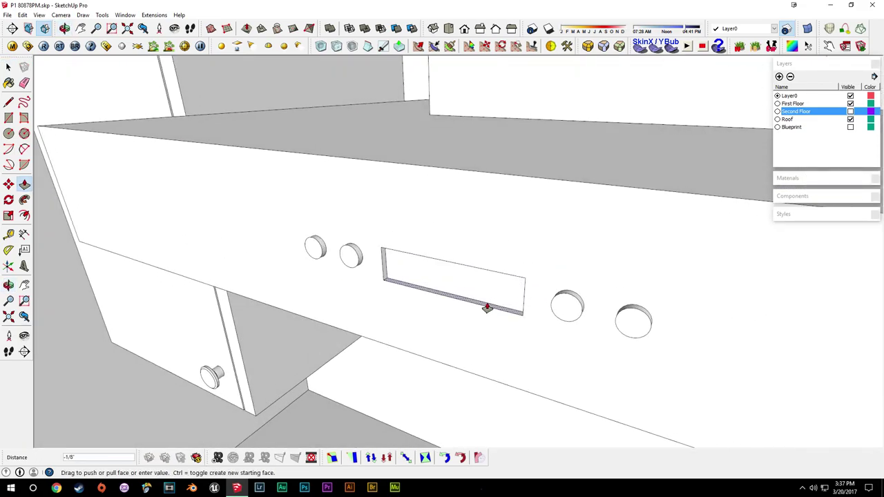
left_click(488, 300)
Offset the outline of the hood's underside face inward to create a narrow rim
middle_click_drag(488, 300, 397, 169)
key("space")
scroll(446, 257, "down", 6)
middle_click_drag(420, 256, 273, 210)
left_click(279, 214)
left_click(24, 215)
left_click(251, 202)
left_click(261, 200)
key("space")
Add a guide on the underside about 4 3/4" behind the rim's front inner edge
middle_click_drag(266, 221, 221, 192)
key("t")
left_click(398, 196)
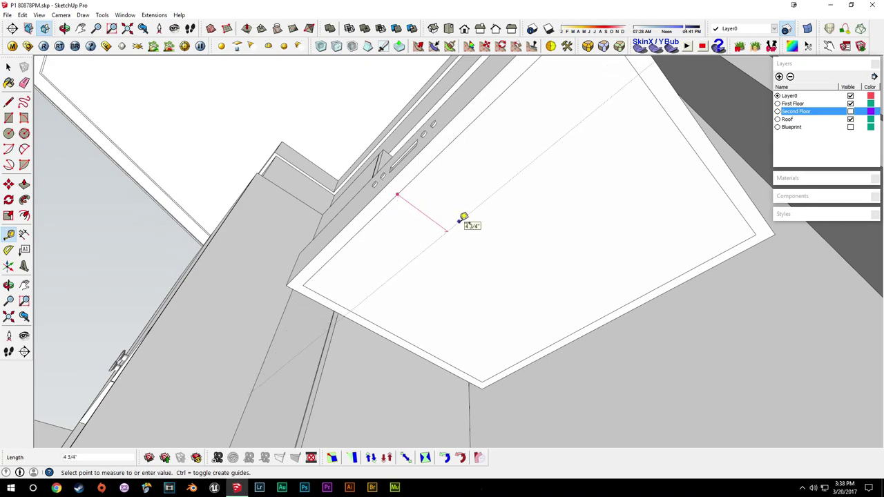
left_click(459, 215)
key("space")
Add a front-to-back center guide on the hood's underside and parallel guides .5" to each side of it
key("t")
middle_click_drag(412, 260, 365, 345)
left_click(359, 351)
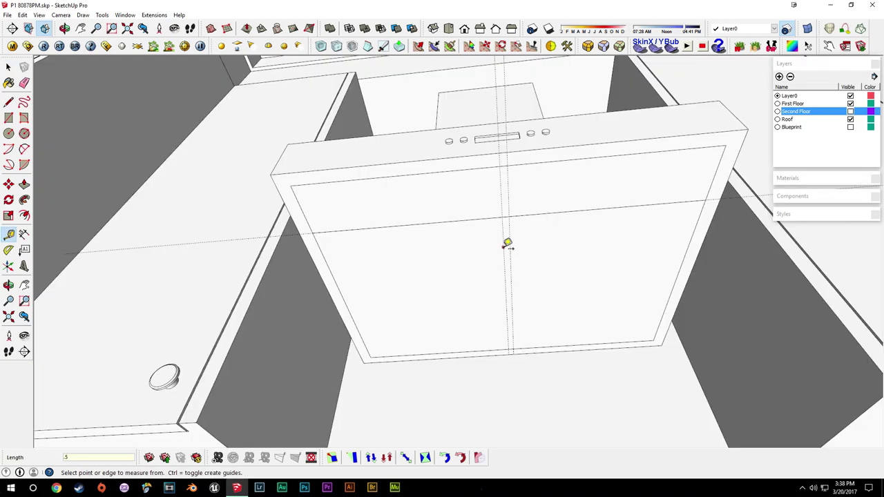
left_click(503, 248)
type(".5")
key("Return")
key("space")
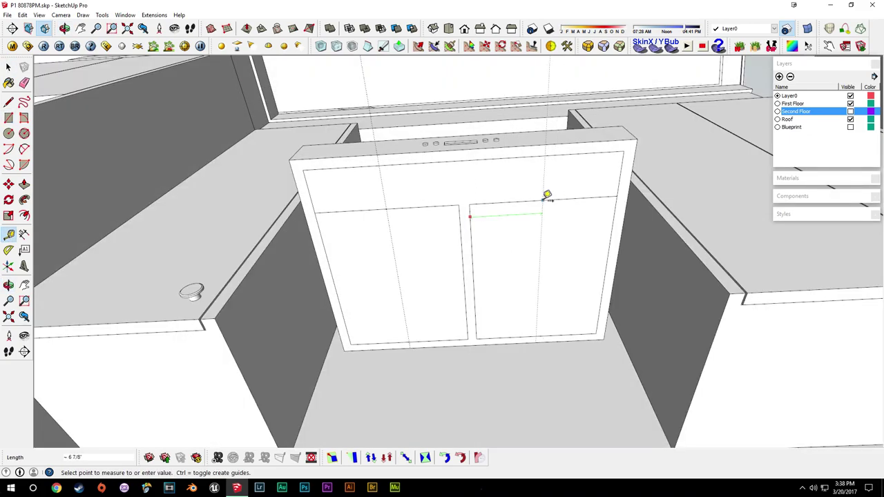
Add a center guide to the second underside panel and a guide just inside the panels' front edges, erasing the extra guide
left_click(547, 195)
scroll(509, 205, "up", 2)
left_click(510, 201)
left_click(510, 218)
middle_click_drag(510, 218, 359, 200)
left_click(370, 193)
left_click(371, 207)
key("e")
left_click(315, 221)
Add guides 2" to each side of the panels' center guides
key("t")
left_click(356, 217)
type("2")
key("Return")
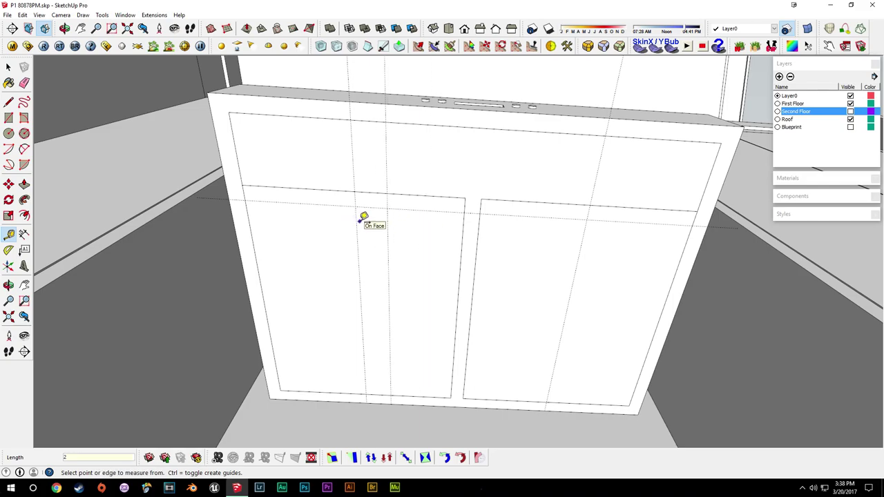
left_click(357, 221)
type("2")
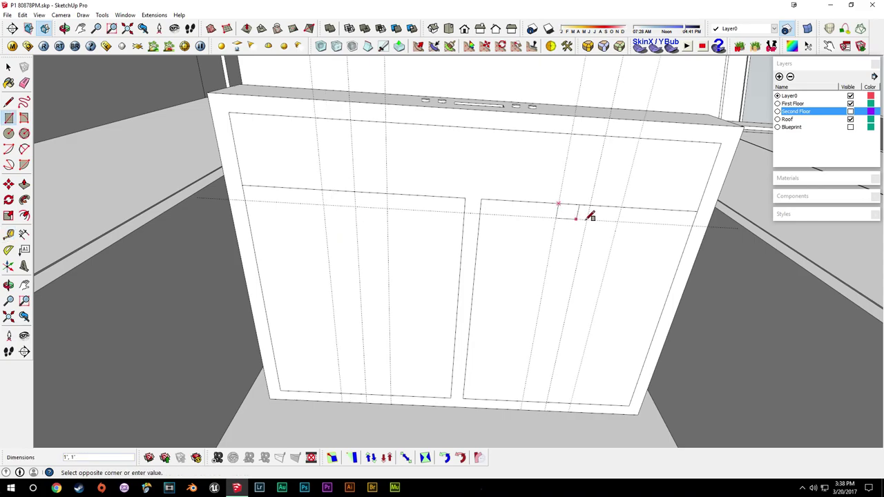
Draw a handle rectangle between the outer guides at each panel's front edge and delete all the guides
left_click(322, 190)
left_click(387, 208)
middle_click_drag(391, 227, 502, 226)
key("space")
key("shift+g")
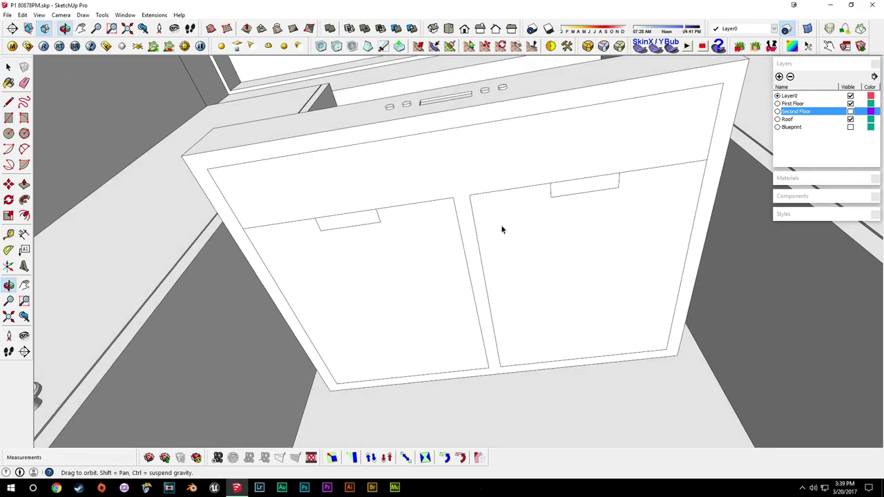
Collapse the Layers tray and offset the first underside panel's outline inward by .25"
key("space")
scroll(353, 228, "up", 2)
middle_click_drag(594, 182, 544, 218)
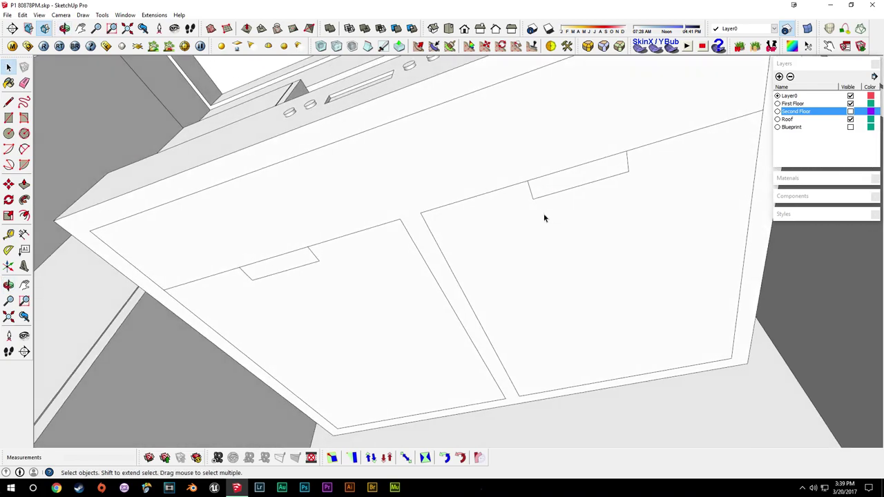
left_click(813, 65)
middle_click_drag(487, 214, 318, 267)
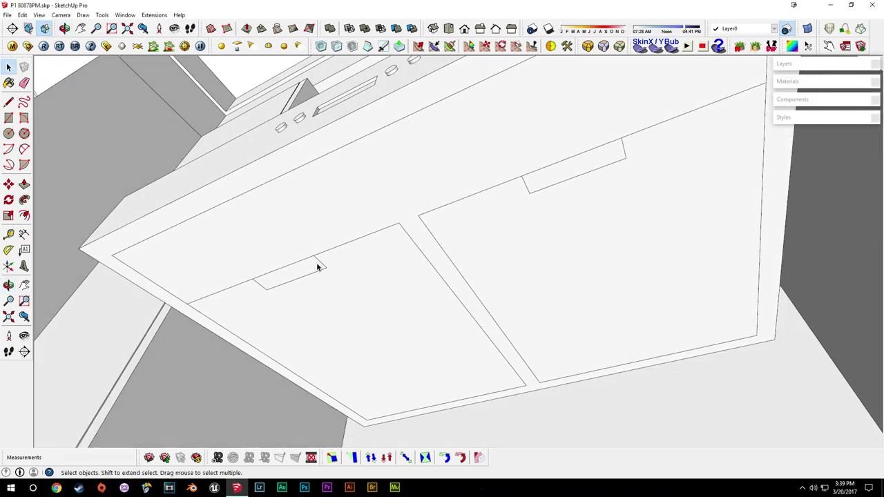
scroll(302, 266, "up", 3)
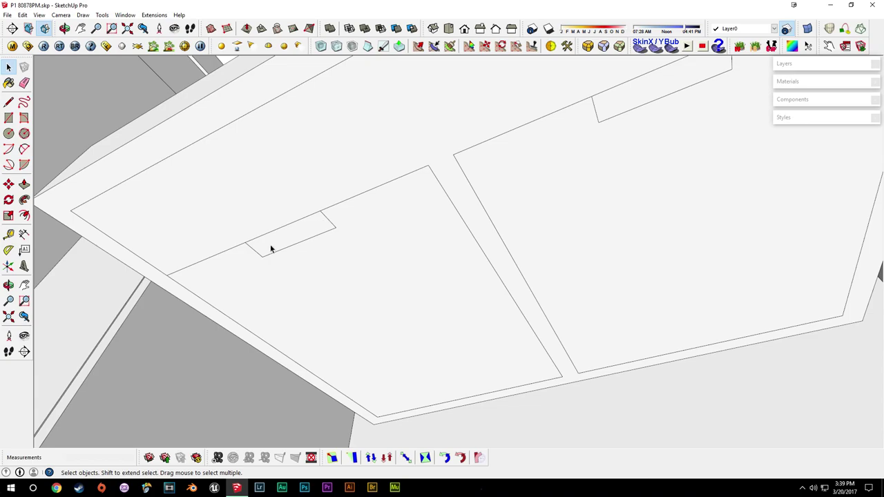
middle_click_drag(313, 227, 499, 223)
middle_click_drag(381, 207, 158, 142)
key("f")
left_click(154, 141)
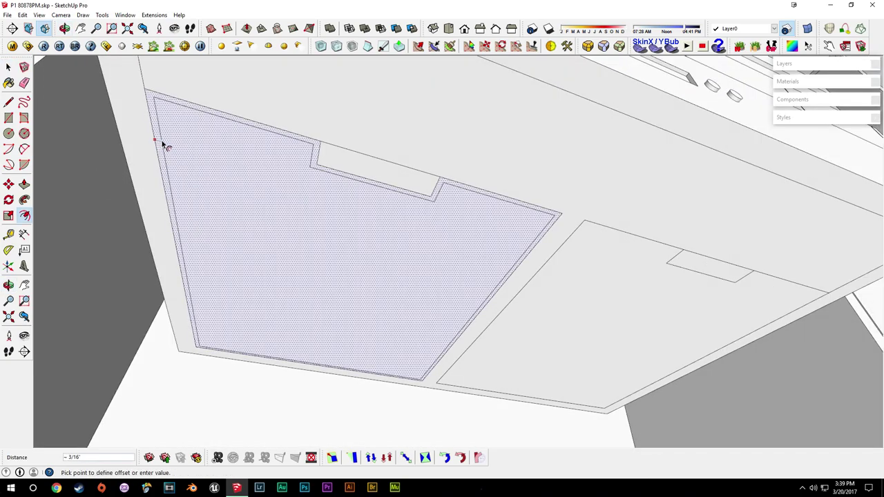
left_click(164, 145)
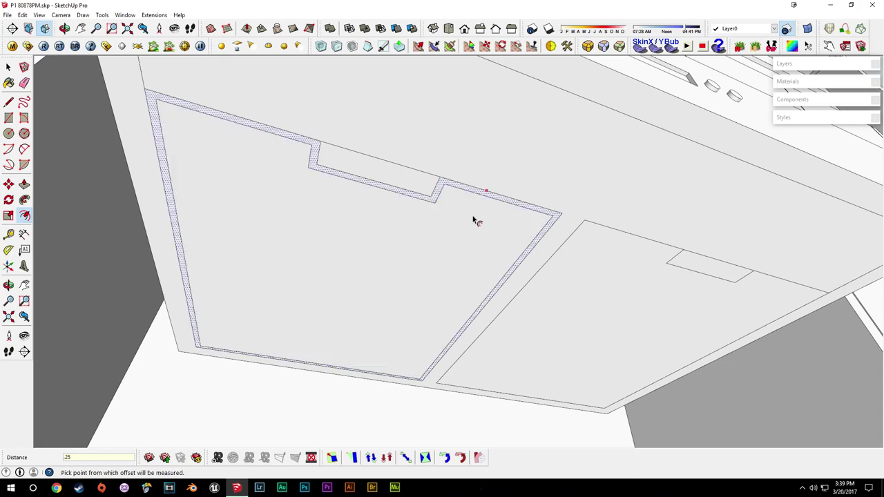
Offset the second underside panel's outline inward in the same way as the first
middle_click_drag(602, 238, 493, 181, "shift")
key("space")
left_click(494, 187)
left_click(25, 215)
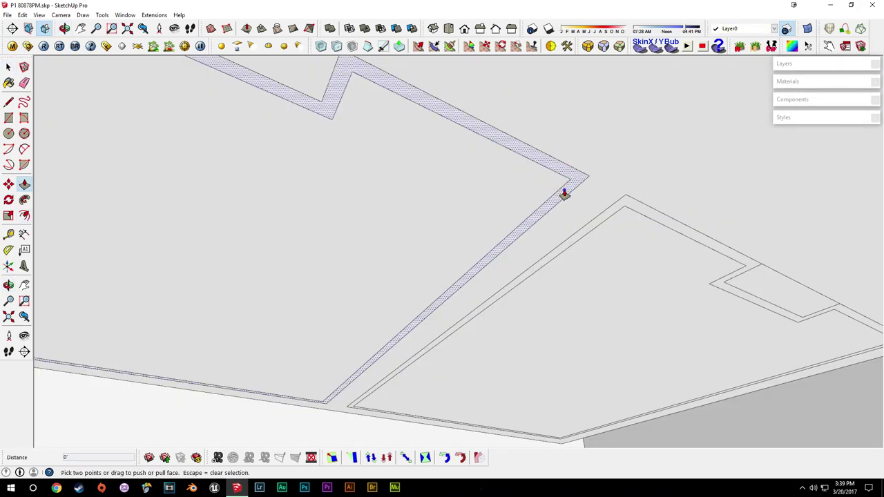
Push the border strips around both underside panels into the hood by about 1/16"
left_click(564, 194)
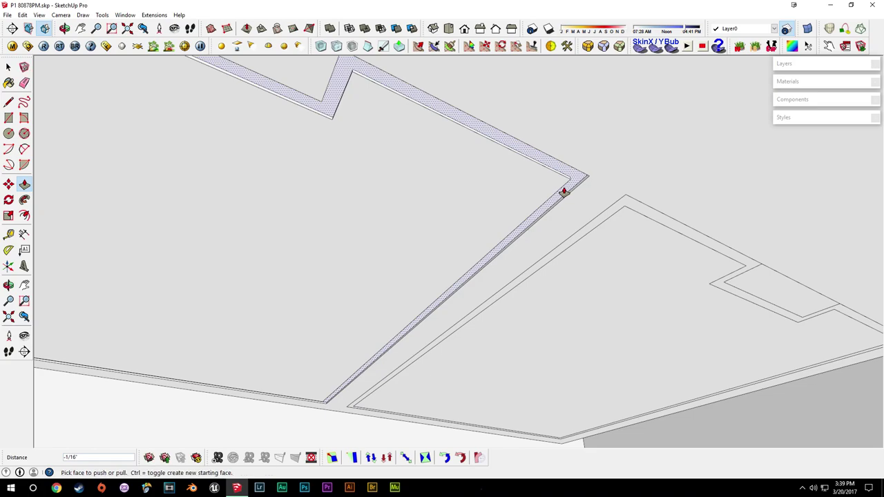
left_click(562, 190)
left_click(544, 184)
left_click(626, 207)
left_click(626, 207)
left_click(626, 227)
left_click(624, 224)
key("space")
Push the handle rectangles of both underside panels in by about 1/16"
middle_click_drag(625, 223, 593, 245)
key("p")
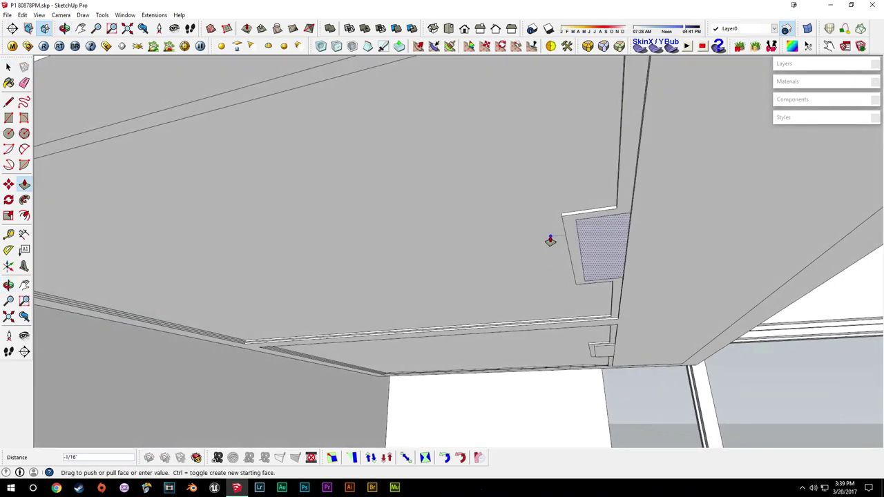
left_click(570, 251)
middle_click_drag(534, 240, 607, 302)
left_click(659, 302)
left_click(607, 298)
left_click(652, 301)
left_click(612, 302)
Offset the handle rectangle's outline inward by .25"
middle_click_drag(465, 229, 290, 173)
key("f")
left_click(292, 246)
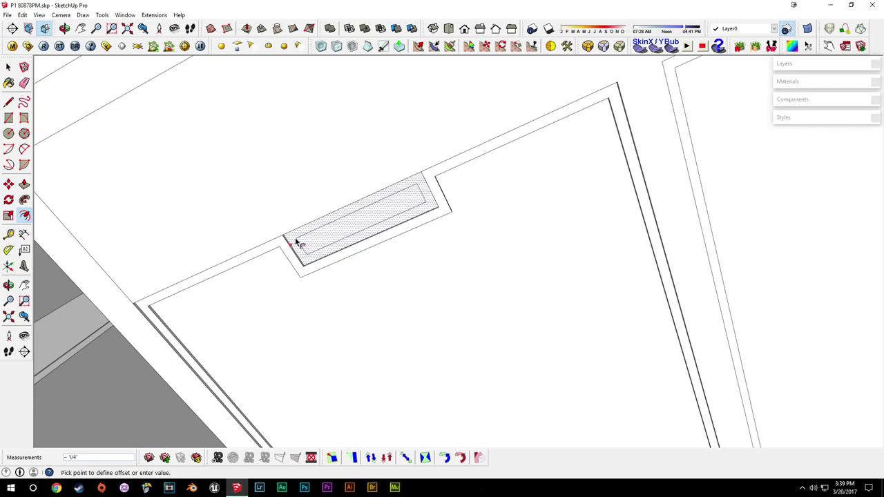
type(".5")
key("Return")
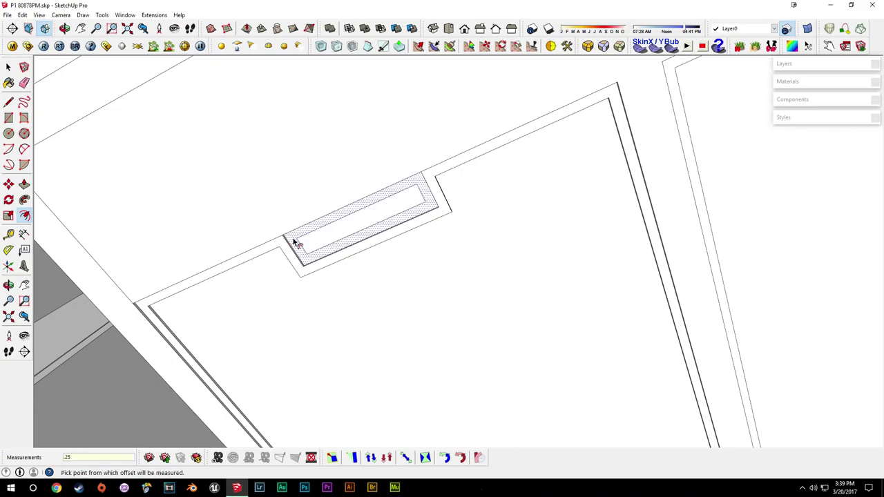
key("space")
Push the handle's inner rectangle in by .25" to form a finger recess
middle_click_drag(407, 255, 365, 351)
key("p")
left_click(401, 322)
left_click(402, 316)
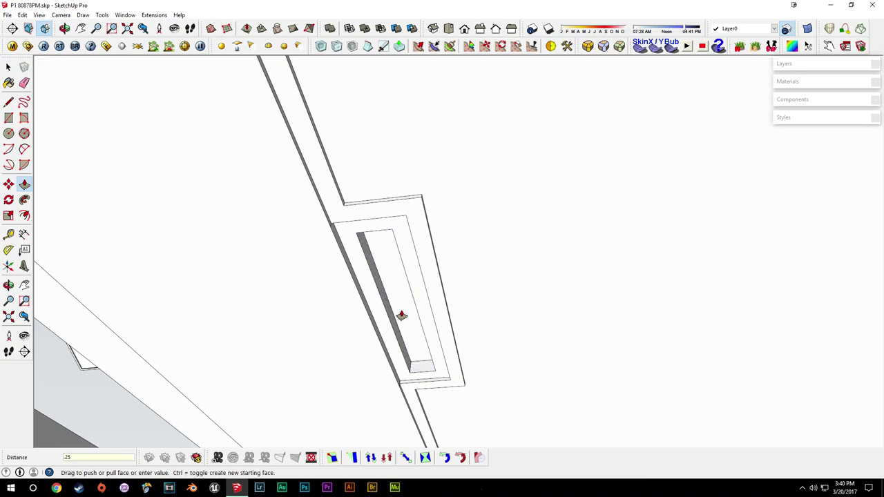
key("space")
Move the deep long edge of the handle recess to slant its inner wall
middle_click_drag(400, 316, 515, 317)
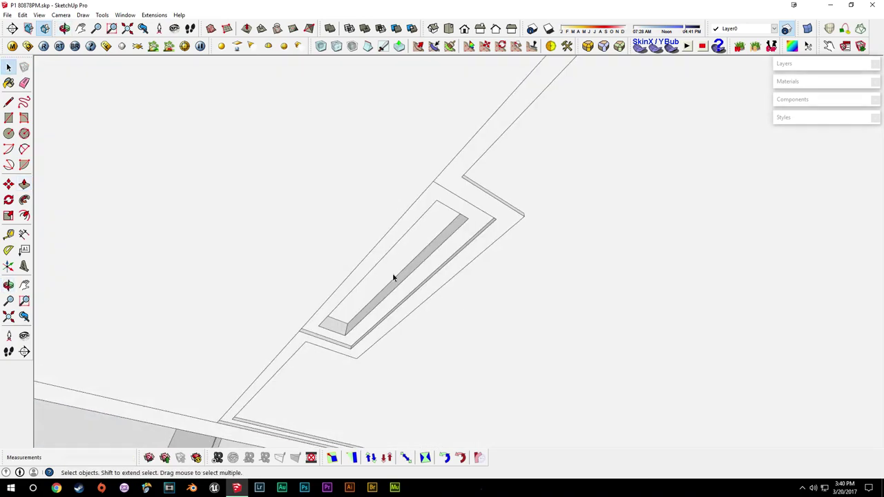
left_click(391, 281)
left_click(391, 283)
scroll(390, 282, "up", 2)
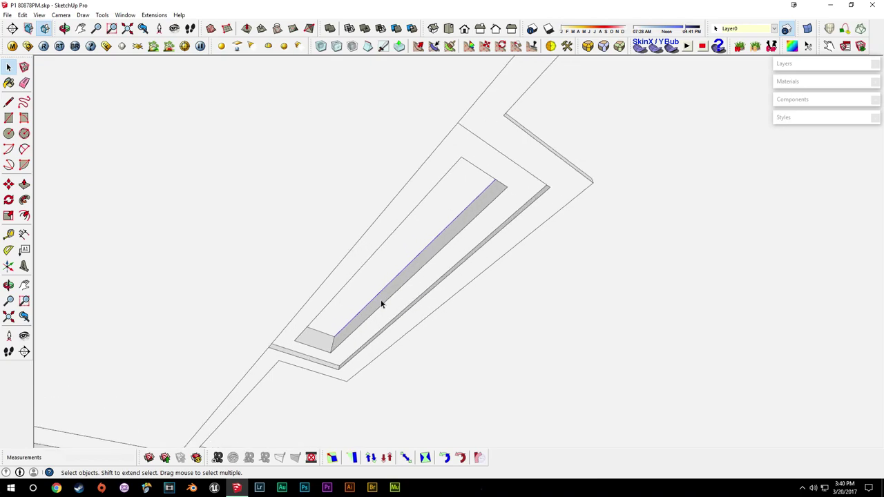
key("m")
left_click(367, 308)
left_click(360, 322)
key("space")
middle_click_drag(404, 302, 508, 212)
key("m")
left_click(384, 304)
left_click(382, 319)
scroll(409, 333, "down", 5)
scroll(508, 212, "down", 5)
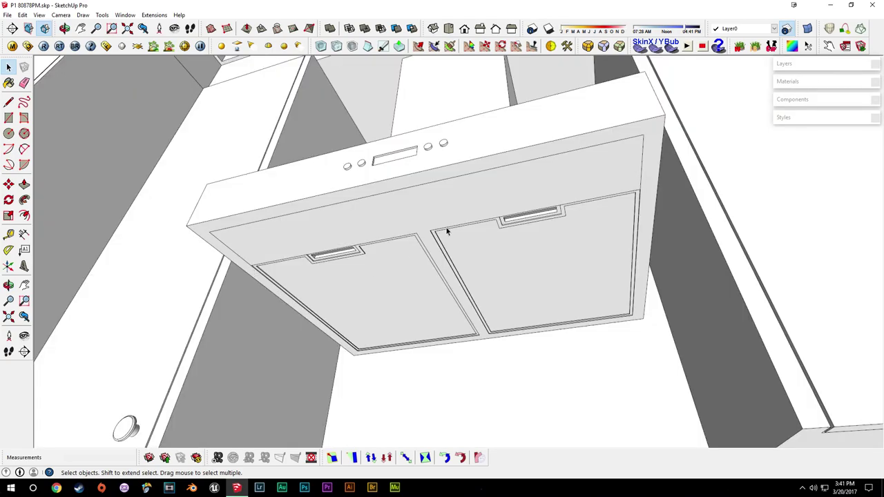
Add crossing guides on the underside's front strip to locate a light in line with the panel handle
middle_click_drag(540, 251, 244, 200)
key("t")
left_click(172, 209)
left_click(322, 206)
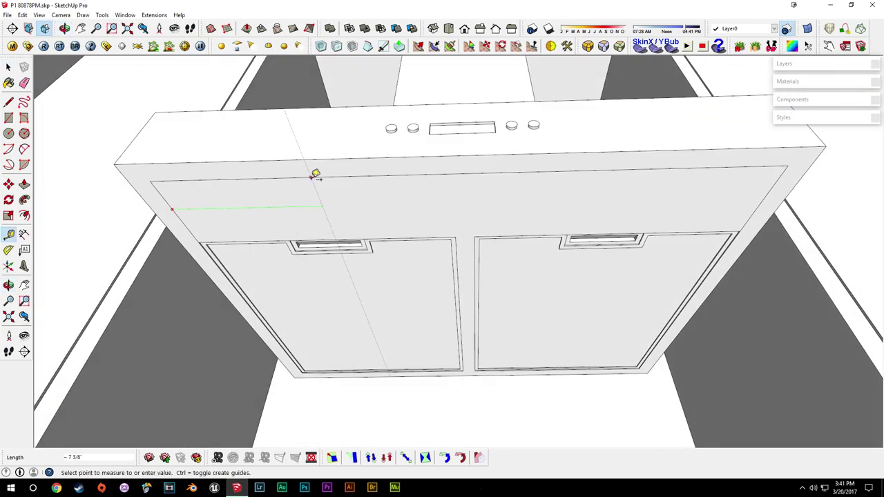
left_click(315, 212)
middle_click_drag(609, 228, 221, 217)
middle_click_drag(334, 353, 359, 259)
Draw a circle at the guides' crossing on the underside's front strip and offset it to form two concentric rings for the light
key("c")
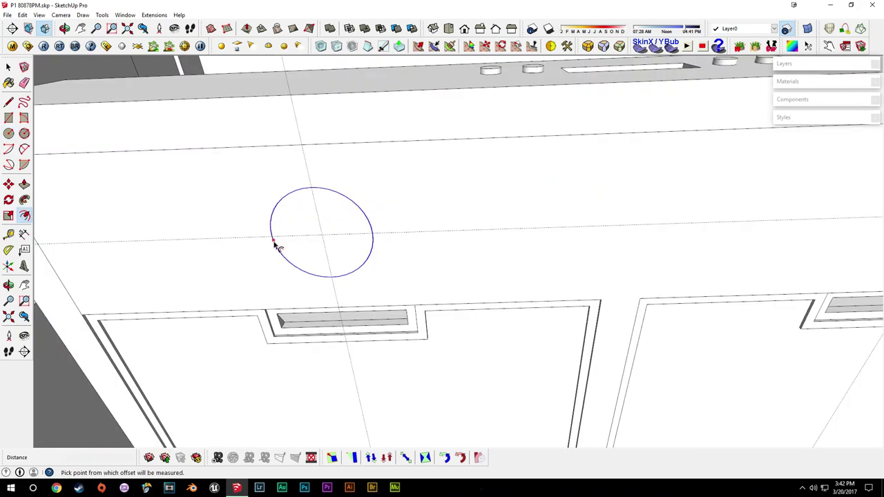
left_click(275, 242)
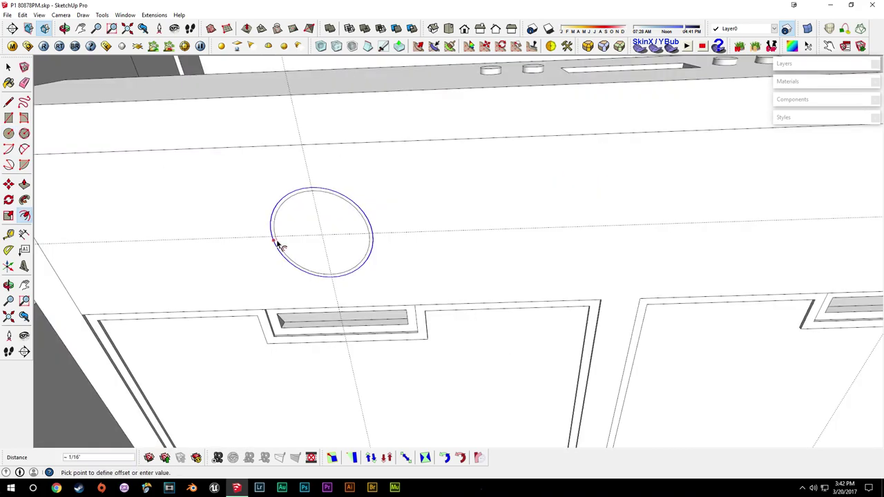
left_click(280, 247)
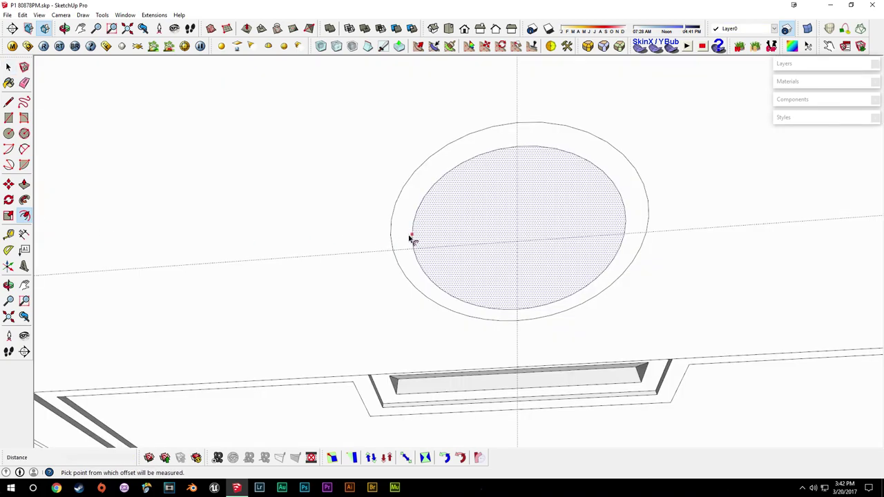
left_click(412, 239)
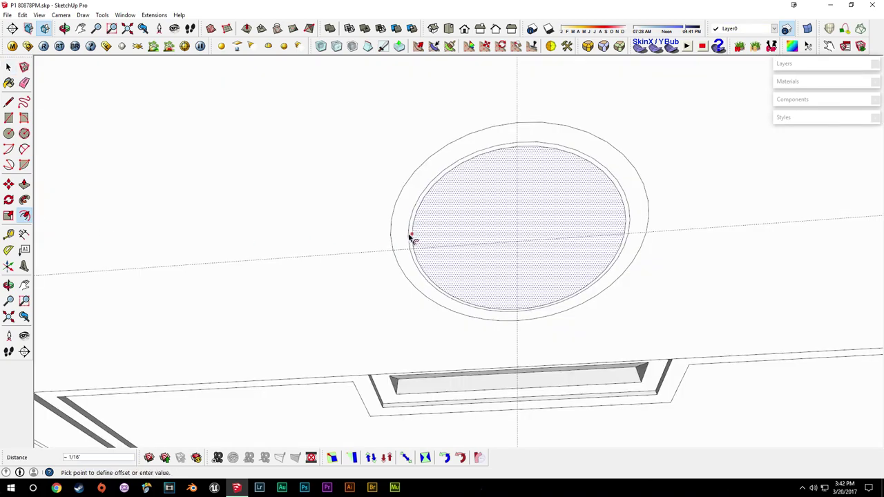
left_click(411, 239)
key("space")
scroll(415, 228, "down", 3)
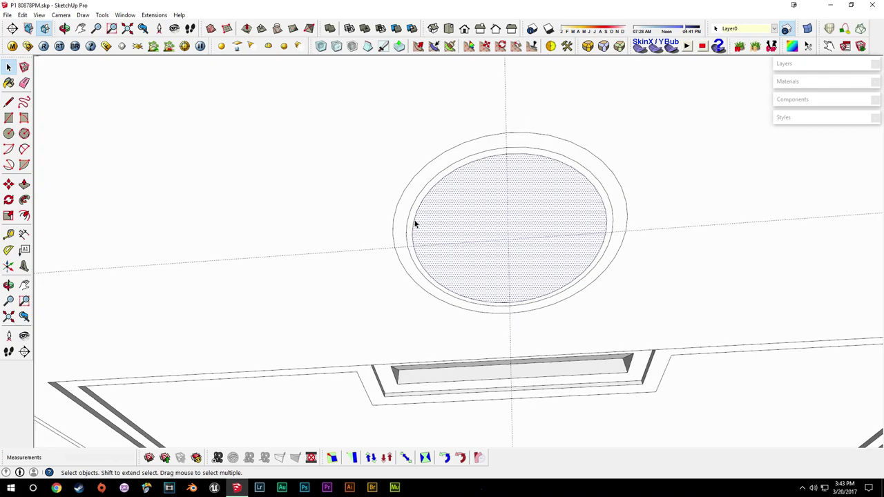
Pull the light's outer ring out 1/16" and push in the thin ring inside it
middle_click_drag(242, 232, 393, 253)
key("p")
left_click(335, 217)
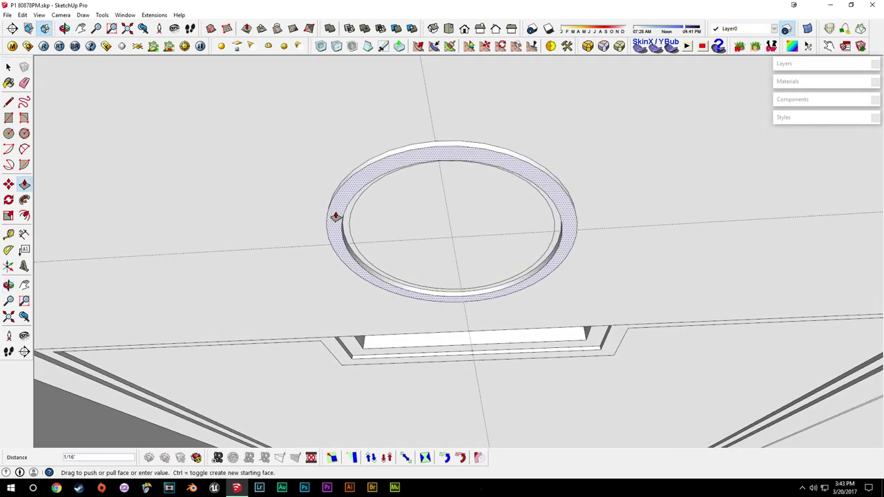
left_click(335, 217)
middle_click_drag(351, 209, 371, 197)
scroll(367, 197, "down", 1)
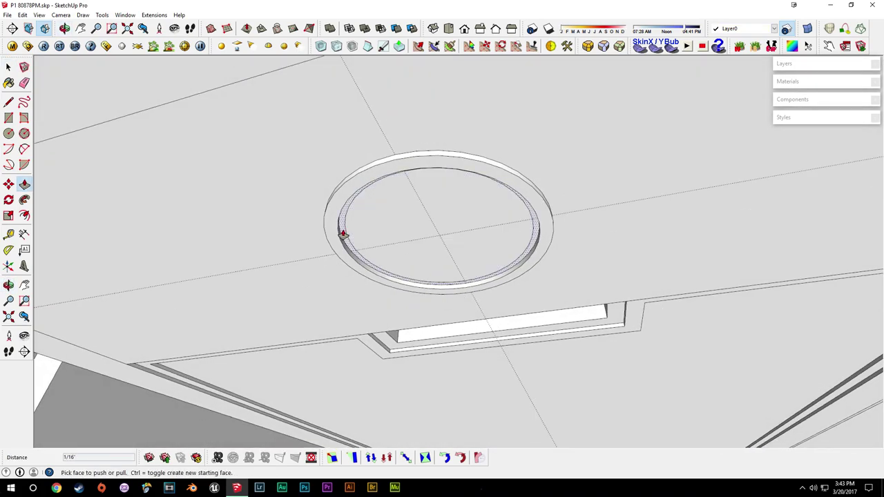
left_click(344, 235)
left_click(345, 224)
scroll(345, 224, "down", 2)
middle_click_drag(345, 224, 401, 172)
Scale the light's inner disc about its center by about 0.96
key("space")
left_click(389, 173)
scroll(389, 174, "up", 3)
key("s")
left_click(298, 127)
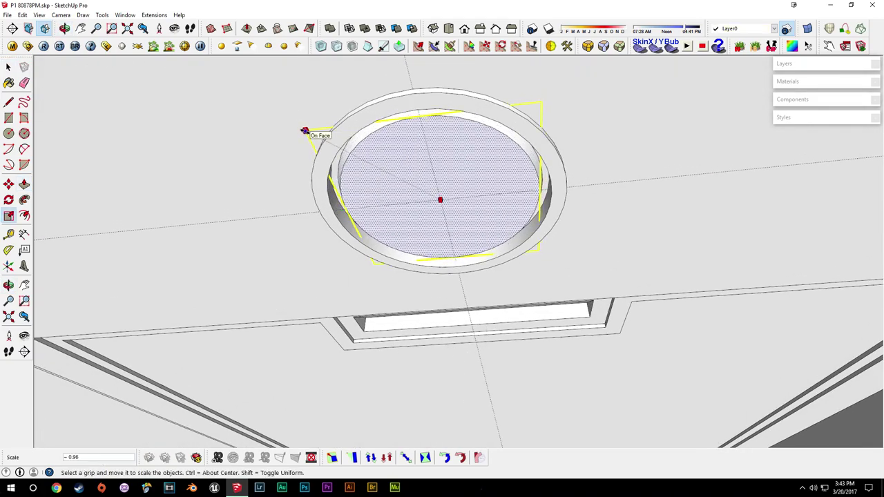
left_click(306, 131)
Copy the finished light across the front strip to align with the other filter panel's handle
scroll(297, 154, "down", 3)
middle_click_drag(298, 154, 691, 139, "shift")
scroll(500, 150, "up", 3)
middle_click_drag(501, 148, 492, 265)
double_click(395, 193)
left_click(391, 197)
scroll(379, 203, "up", 2)
scroll(380, 206, "down", 4)
left_click(571, 234)
Draw a line along the underside above the hood's chimney to split off a narrow strip behind the front panel
scroll(568, 259, "down", 2)
scroll(568, 259, "down", 2)
scroll(569, 263, "down", 2)
middle_click_drag(539, 172, 488, 325)
scroll(571, 334, "down", 1)
middle_click_drag(462, 353, 475, 238)
middle_click_drag(392, 182, 450, 195)
scroll(431, 163, "up", 4)
left_click(478, 198)
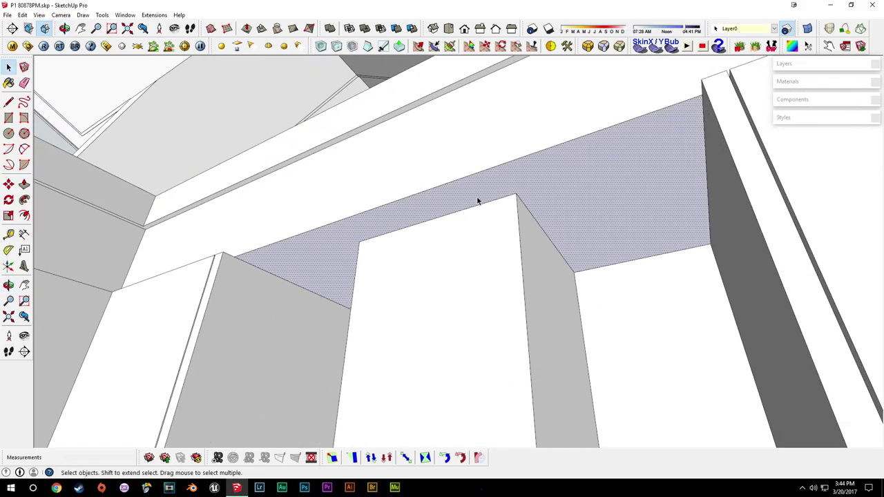
key("t")
mouse_move(347, 214)
middle_mouse_down()
mouse_move(395, 311)
mouse_move(111, 267)
mouse_move(279, 257)
mouse_move(410, 122)
mouse_move(351, 198)
middle_mouse_up()
key("space")
middle_click_drag(357, 209, 385, 204)
key("l")
mouse_move(335, 217)
middle_mouse_down()
mouse_move(442, 191)
mouse_move(487, 197)
middle_mouse_up()
left_click(661, 237)
key("space")
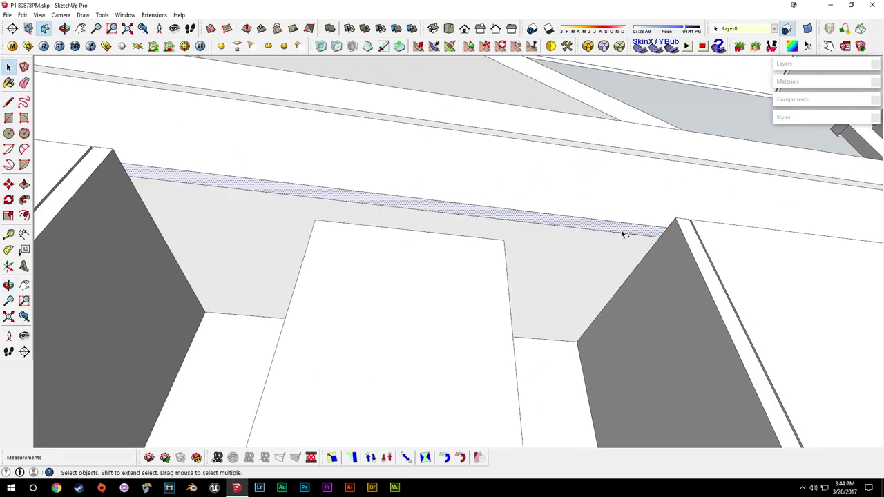
Push the underside face around the hood's chimney in by 1/8", leaving the front strip in place
middle_click_drag(621, 232, 581, 247)
key("p")
key("Escape")
key("space")
left_click(529, 253)
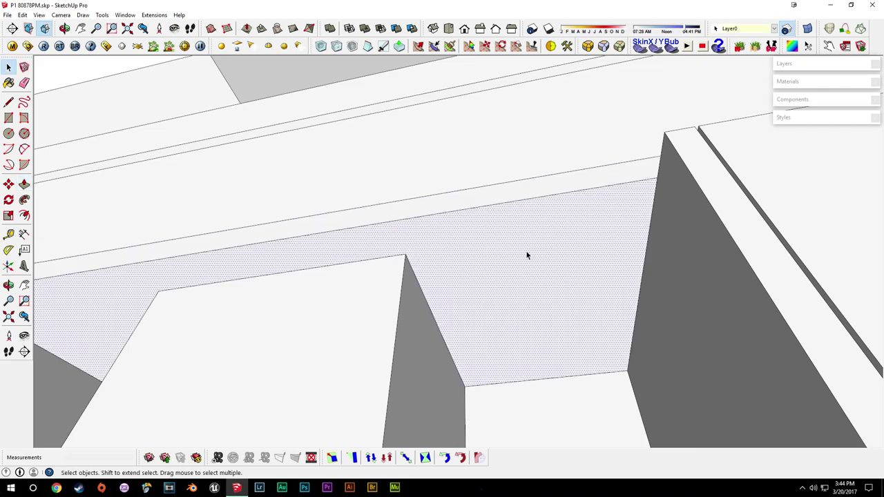
key("p")
left_click(525, 244)
type("1/")
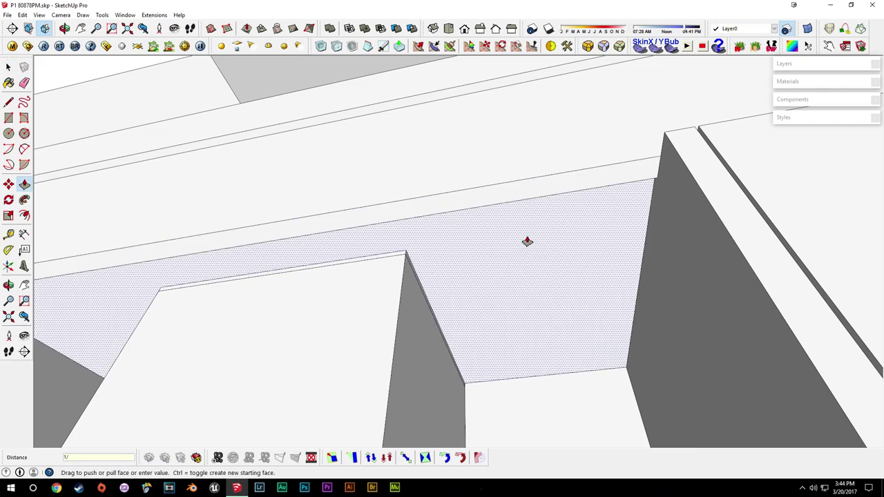
type("8")
key("Return")
Erase the leftover edges around the top of the hood's chimney
key("space")
key("e")
scroll(486, 250, "up", 3)
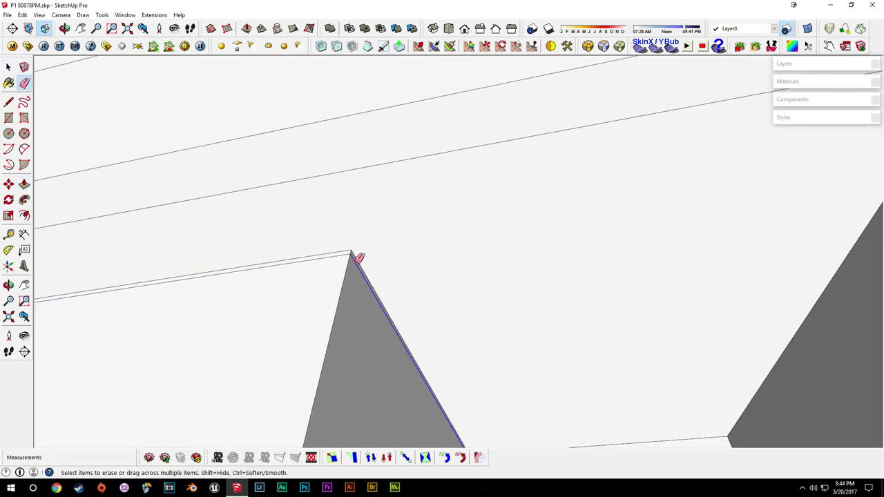
scroll(288, 263, "down", 10)
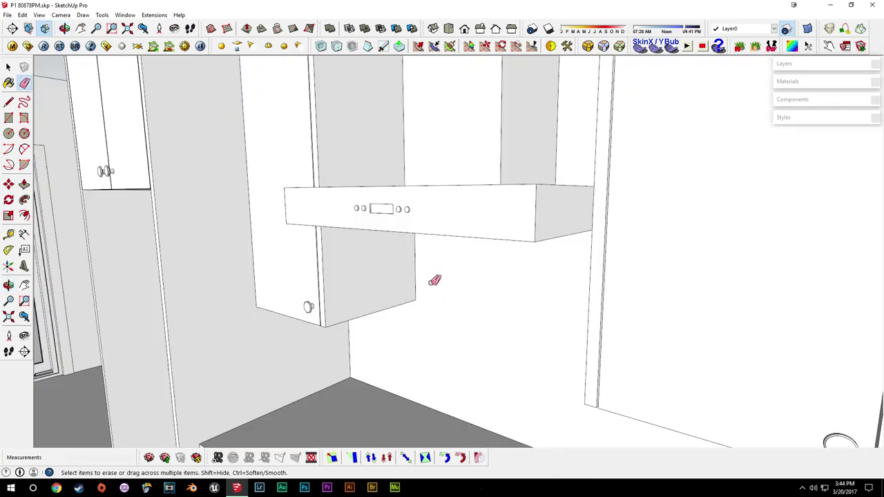
Draw border lines on the narrow wall cabinet's underside along its hood side and wall edge
middle_click_drag(430, 282, 384, 144)
scroll(275, 294, "up", 4)
middle_click_drag(270, 304, 324, 169)
key("space")
left_click(327, 222)
key("ctrl+t")
middle_click_drag(321, 222, 348, 231)
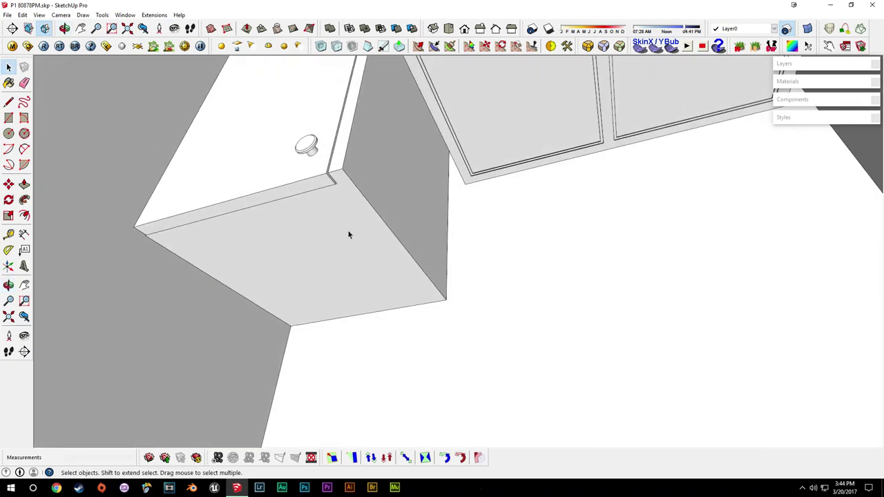
key("l")
left_click(336, 183)
key("t")
left_click(436, 296)
left_click(419, 289)
middle_click_drag(419, 289, 472, 274)
Push the bordered underside face of the narrow wall cabinet inward to form a recess
key("p")
left_click(446, 207)
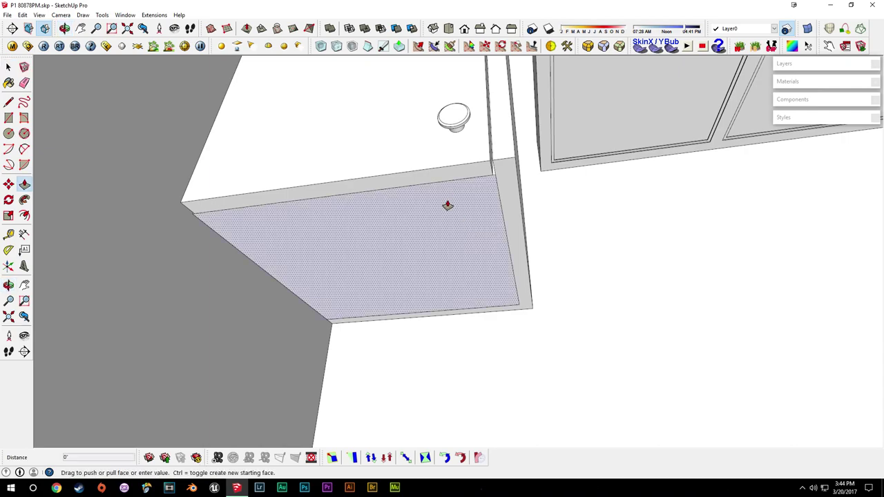
left_click(447, 203)
middle_click_drag(447, 202, 272, 254)
key("space")
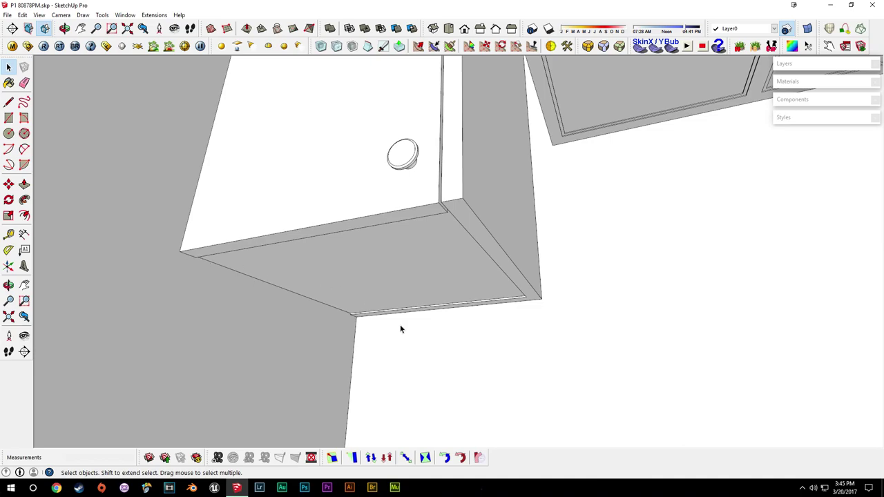
Recess the bordered underside face of the wide double-door wall cabinet by 1/4"
scroll(524, 262, "down", 10)
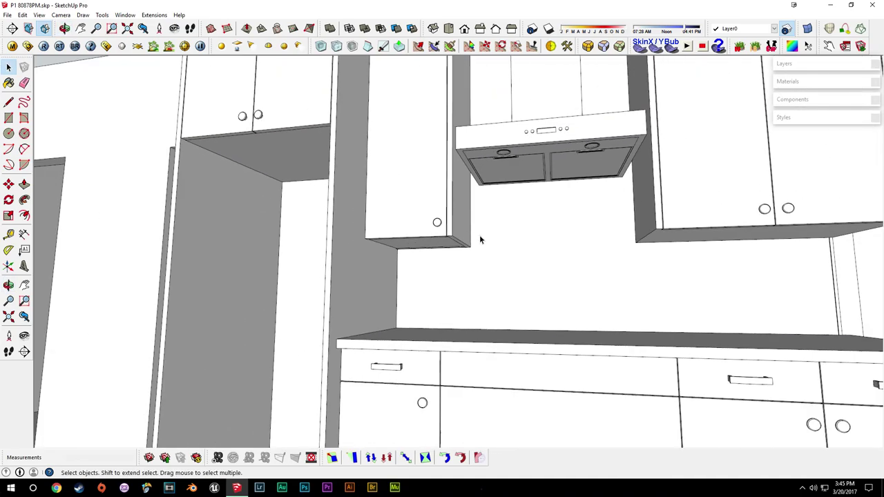
middle_click_drag(480, 241, 311, 369)
key("p")
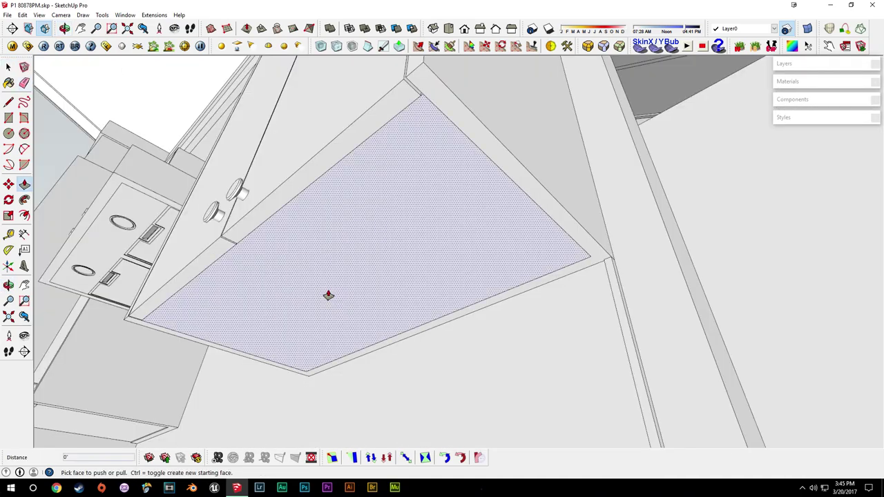
left_click(328, 295)
type("1/")
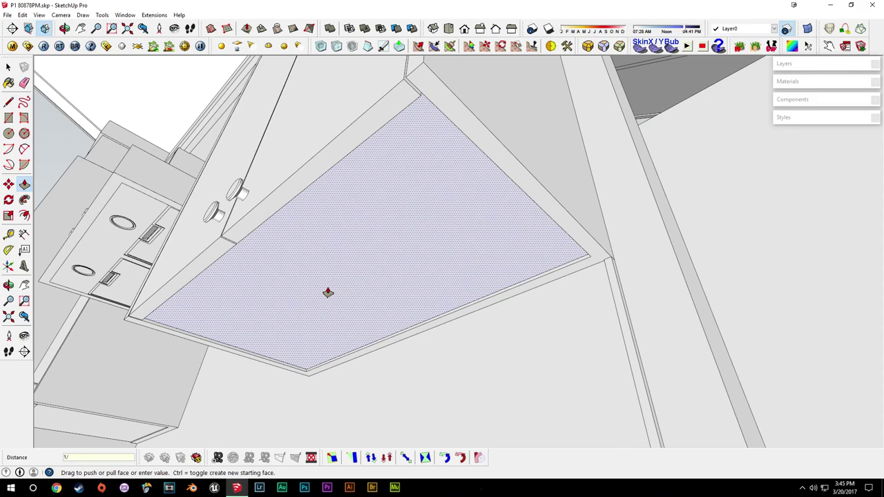
type("4")
key("Return")
key("space")
Add a guide and draw a line along the wall edge of the underside of the cabinet over the tall opening
middle_click_drag(329, 291, 426, 277)
key("t")
left_click(367, 318)
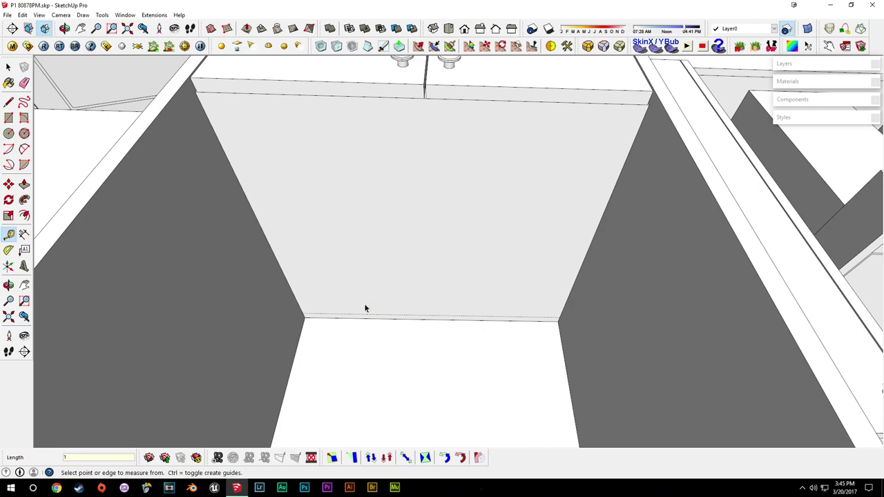
key("space")
scroll(363, 311, "up", 2)
key("l")
left_click(281, 316)
left_click(625, 323)
key("space")
Push in the main underside face of the cabinet over the tall opening, leaving the wall-side strip
scroll(627, 325, "down", 2)
key("p")
scroll(615, 319, "up", 1)
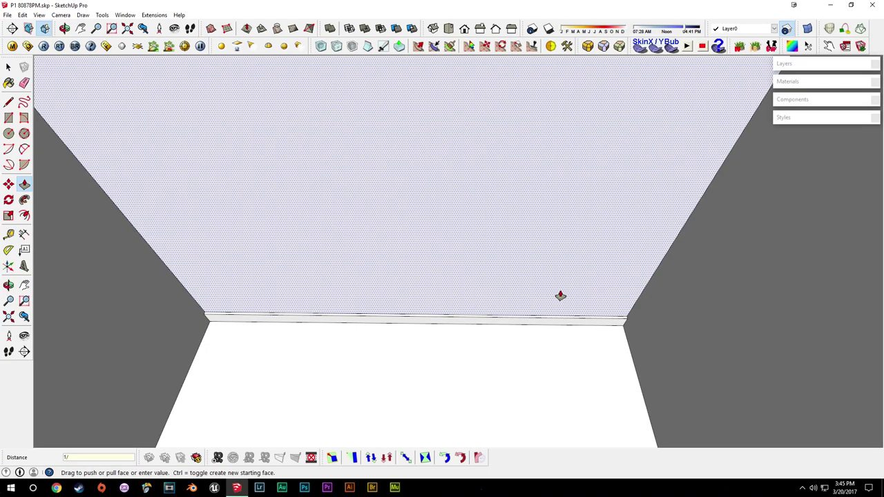
key("space")
scroll(567, 290, "down", 2)
middle_click_drag(584, 276, 508, 280)
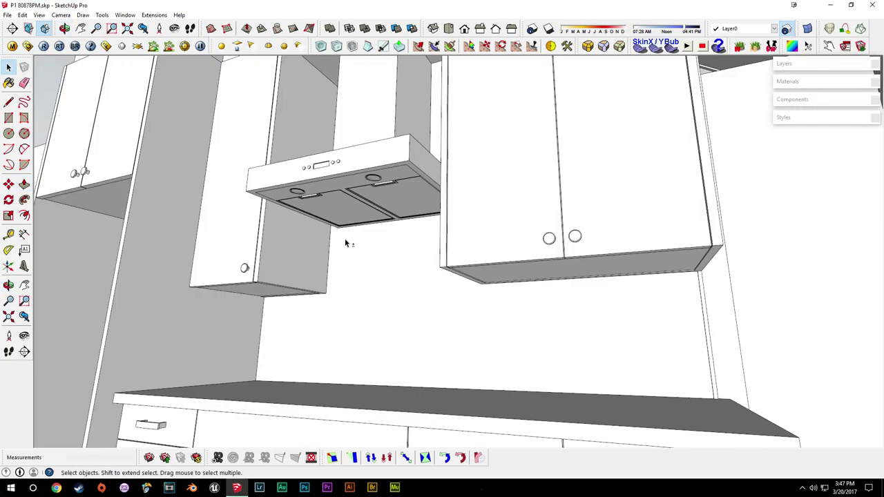
middle_click_drag(346, 243, 448, 262)
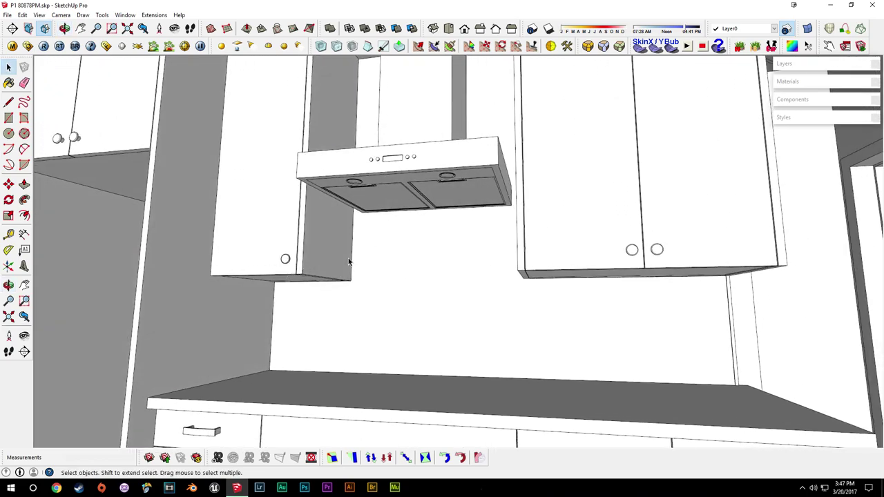
middle_click_drag(418, 256, 467, 163)
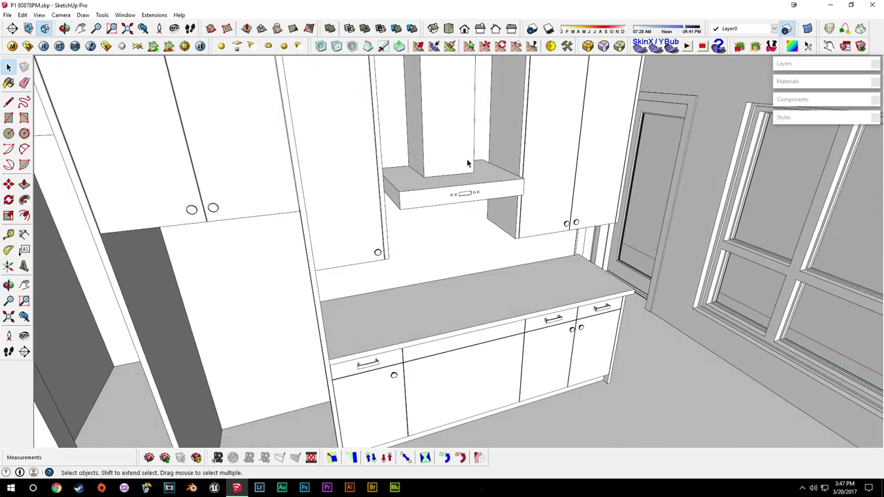
middle_click_drag(462, 265, 486, 353)
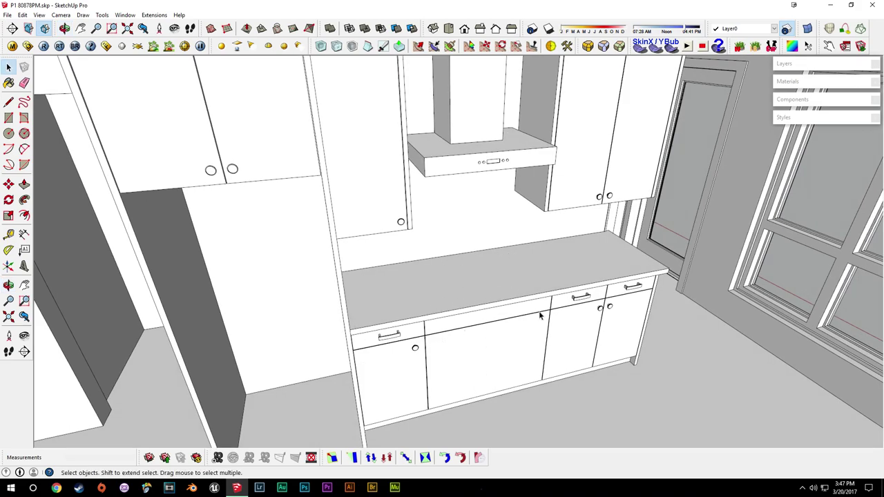
middle_click_drag(524, 319, 482, 328)
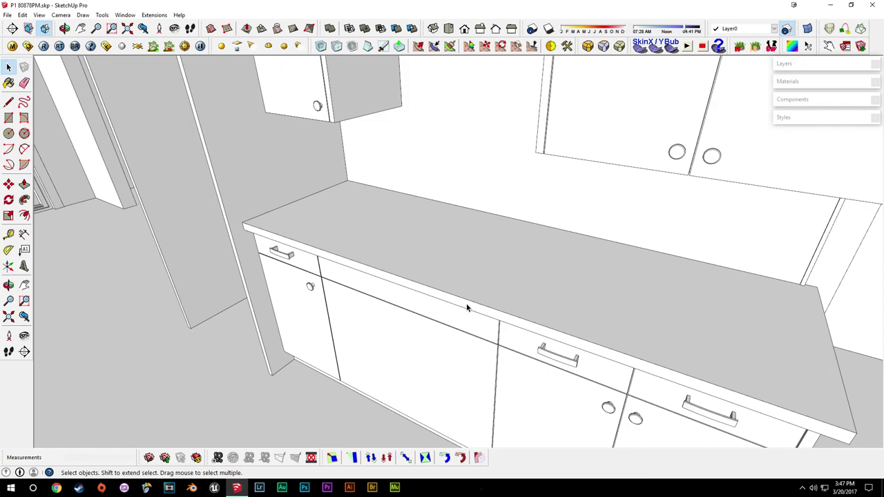
Open 3D Warehouse and preview the KGCC506R KitchenAid 4 Burners, Gas-on-Glass Surface model in 3D
middle_click_drag(468, 308, 463, 298)
left_click(7, 16)
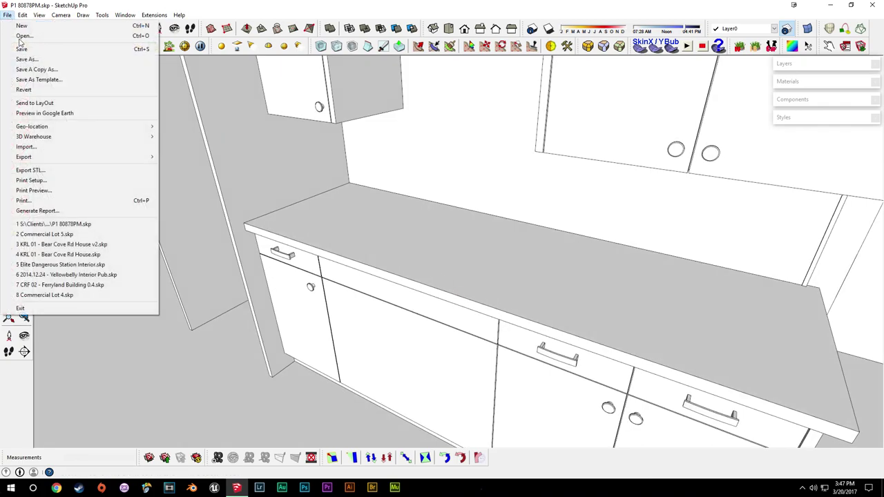
mouse_move(153, 135)
left_click(218, 138)
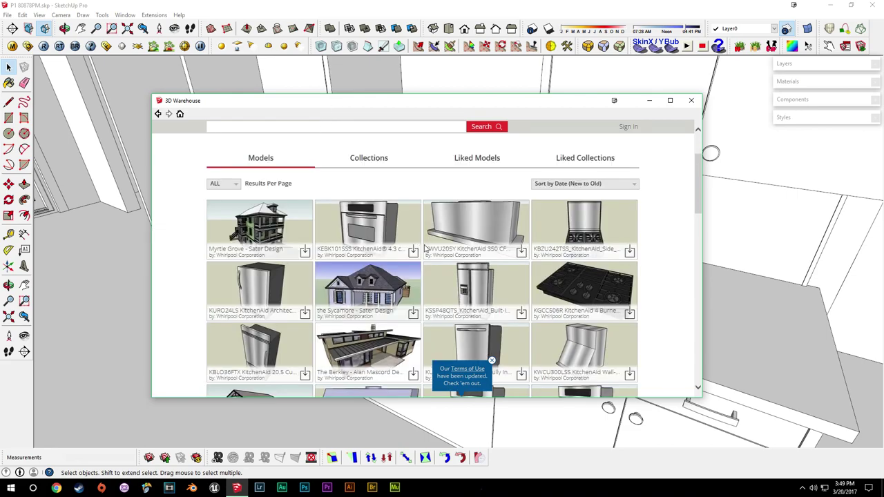
left_click(584, 284)
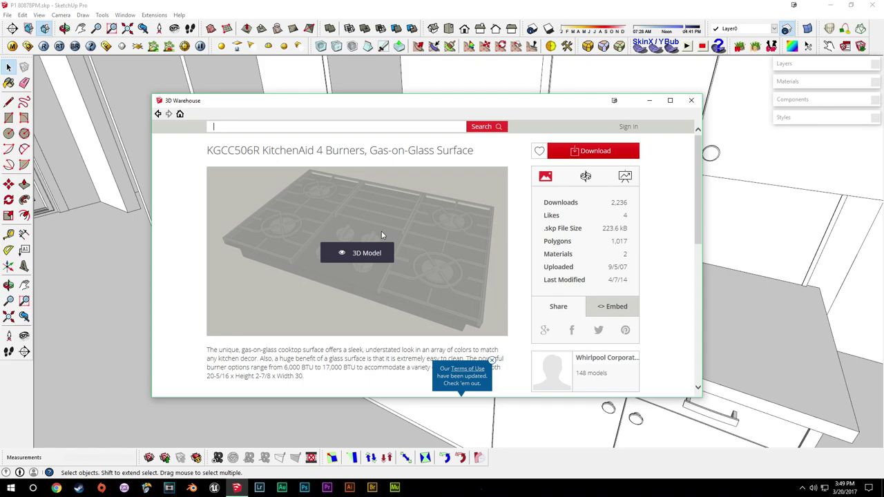
left_click(409, 248)
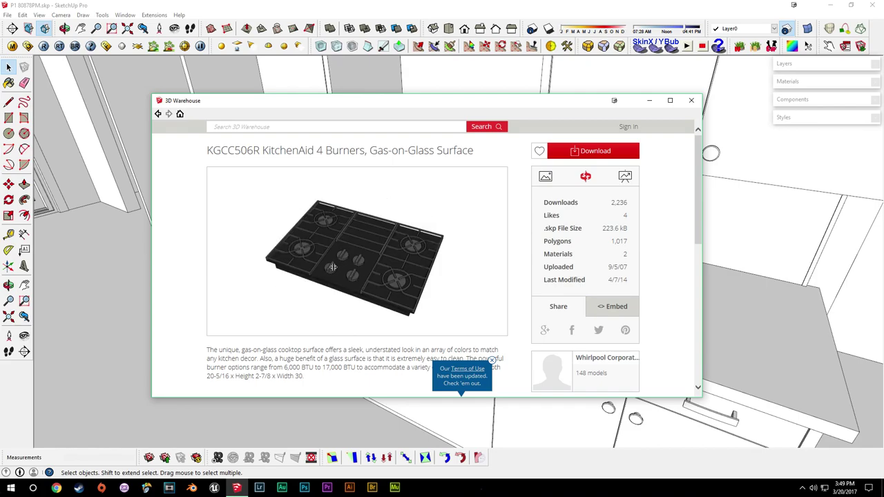
left_click_drag(518, 103, 516, 100)
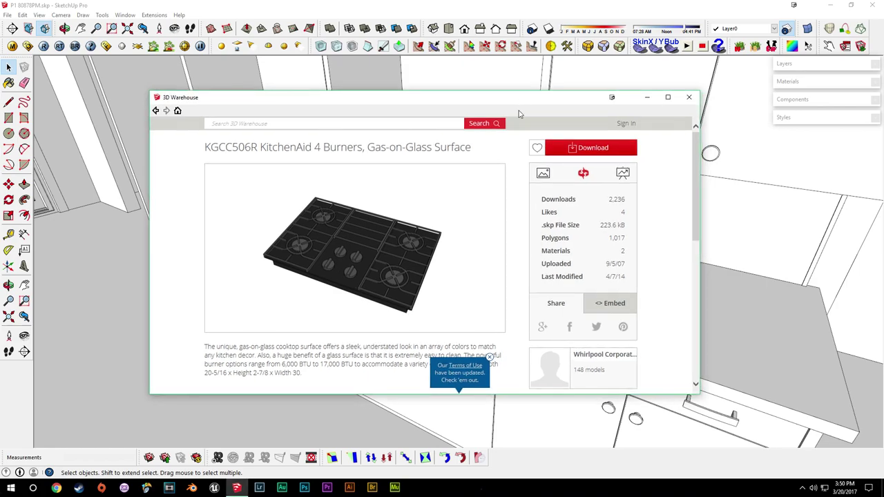
Download the KitchenAid cooktop into the current model and place it at the countertop's front edge
left_click(586, 149)
left_click(385, 270)
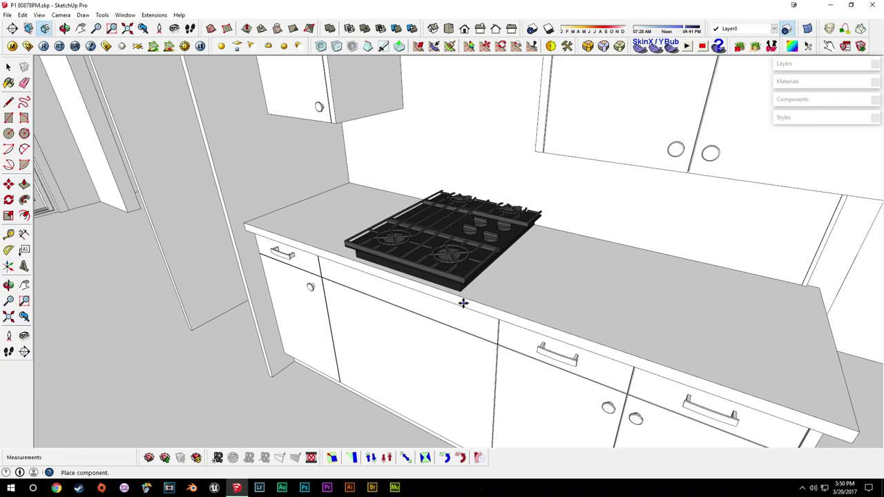
left_click(465, 306)
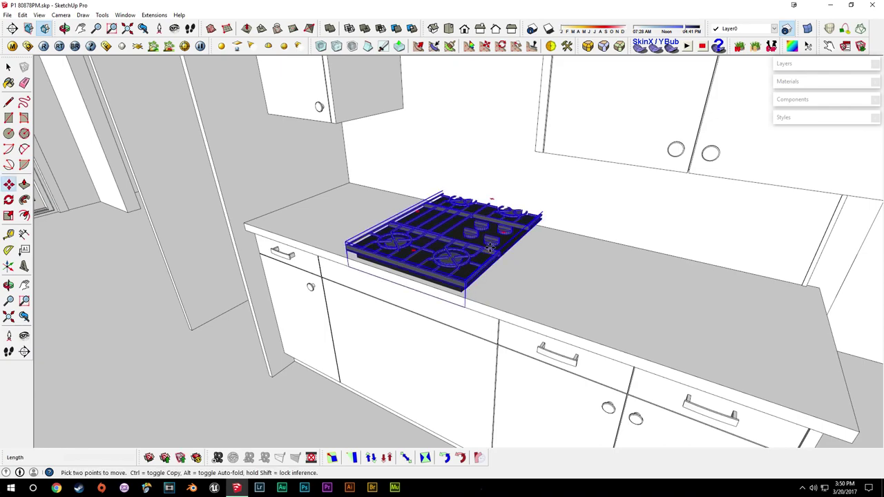
Move the cooktop 3" back from the countertop's front edge
middle_click_drag(466, 306, 532, 339)
scroll(471, 285, "up", 2)
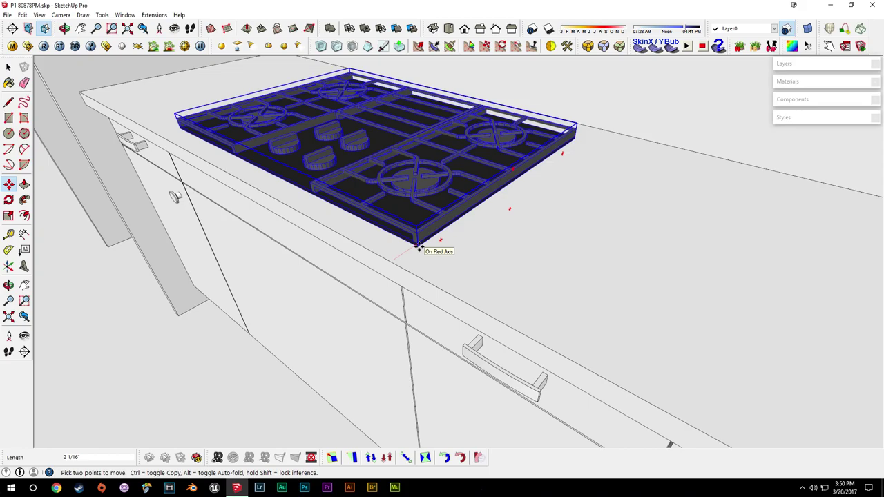
type("3")
key("Return")
key("space")
Measure across the wide front panel of the base cabinet beneath the cooktop
middle_click_drag(415, 253, 337, 106)
scroll(336, 106, "up", 4)
scroll(436, 246, "up", 2)
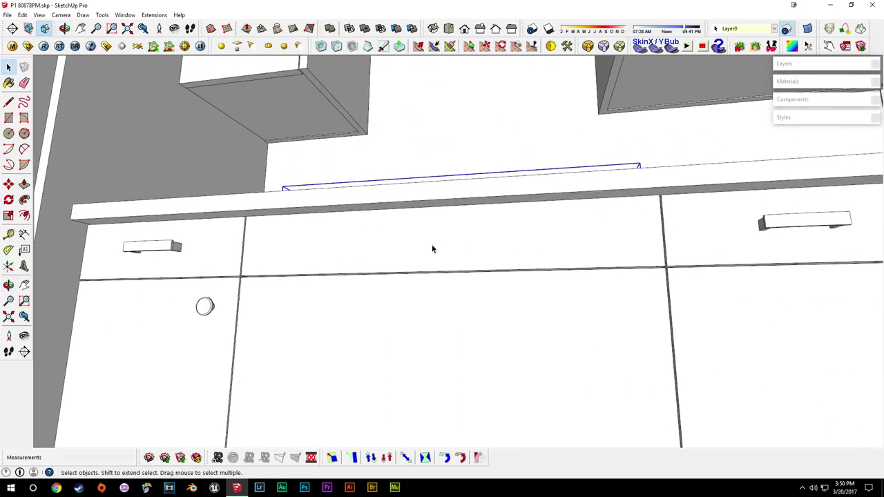
key("t")
left_click(243, 237)
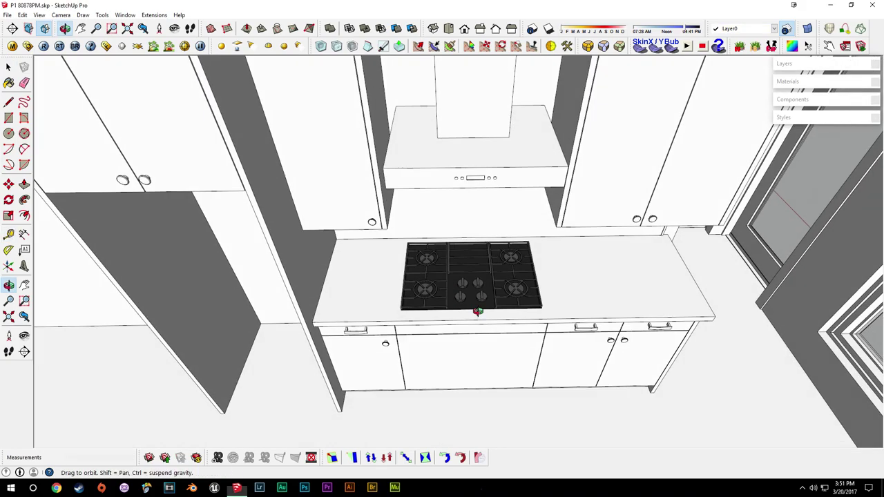
Open the cooktop component for editing and paint its glass base with the white material Color_000
middle_click_drag(477, 311, 377, 299)
middle_click_drag(558, 336, 574, 308)
scroll(482, 285, "up", 2)
left_click(520, 361)
scroll(521, 361, "up", 3)
double_click(577, 316)
key("ctrl+a")
left_click(816, 65)
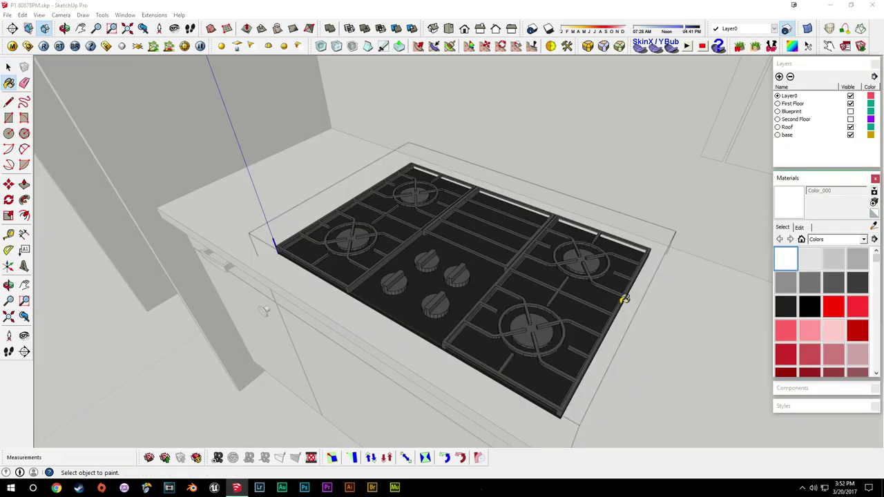
left_click(449, 255)
key("space")
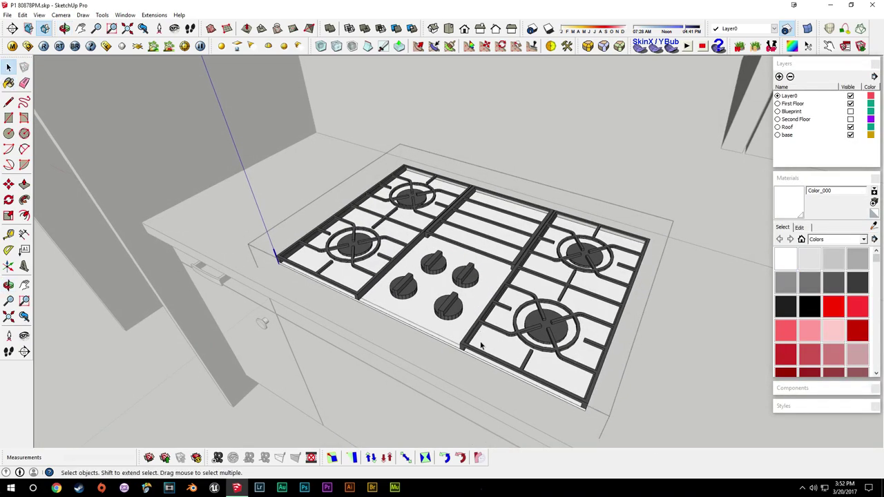
Paint the cooktop's grates, knobs and burners with Color_000 as well
key("b")
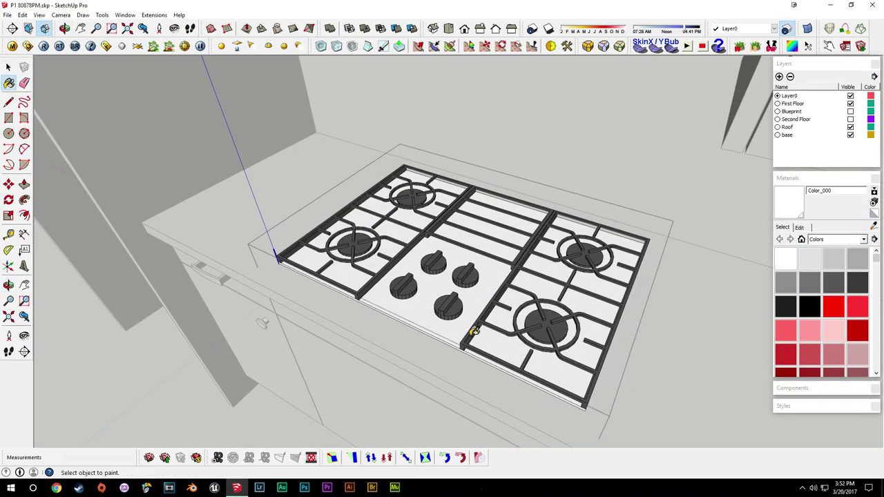
key("ctrl+a")
left_click(489, 325)
key("space")
left_click(410, 382)
Examine the cooktop's grates, burners and knobs from several angles
middle_click_drag(410, 383, 453, 278)
scroll(468, 324, "down", 3)
scroll(551, 302, "down", 2)
scroll(480, 290, "up", 3)
middle_click_drag(478, 336, 588, 237)
scroll(519, 352, "up", 3)
left_click(538, 346)
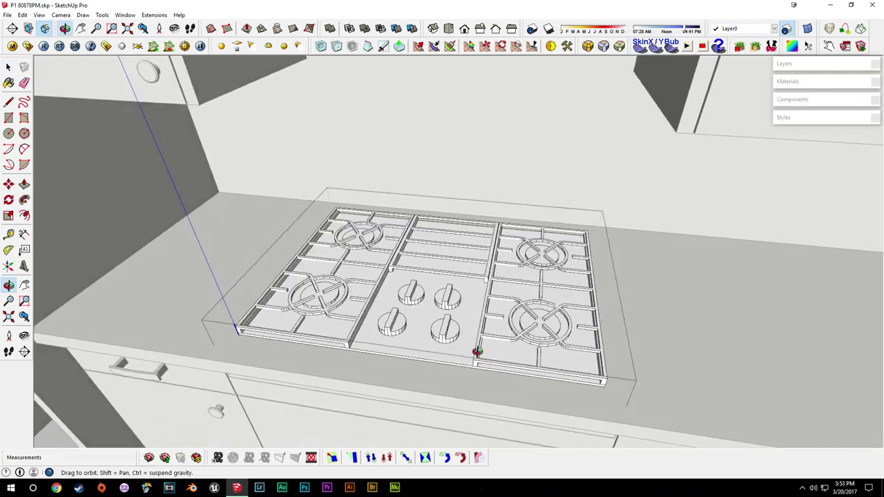
middle_click_drag(477, 353, 648, 243)
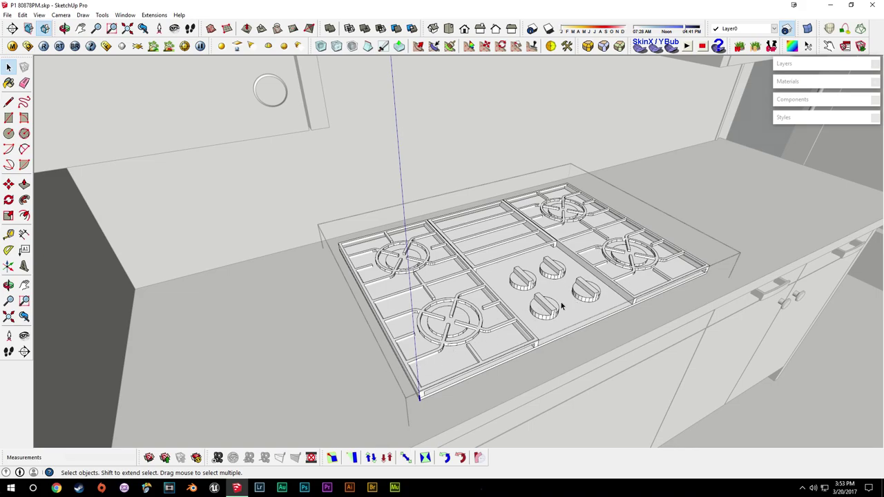
middle_click_drag(661, 271, 372, 264)
middle_click_drag(582, 235, 504, 266)
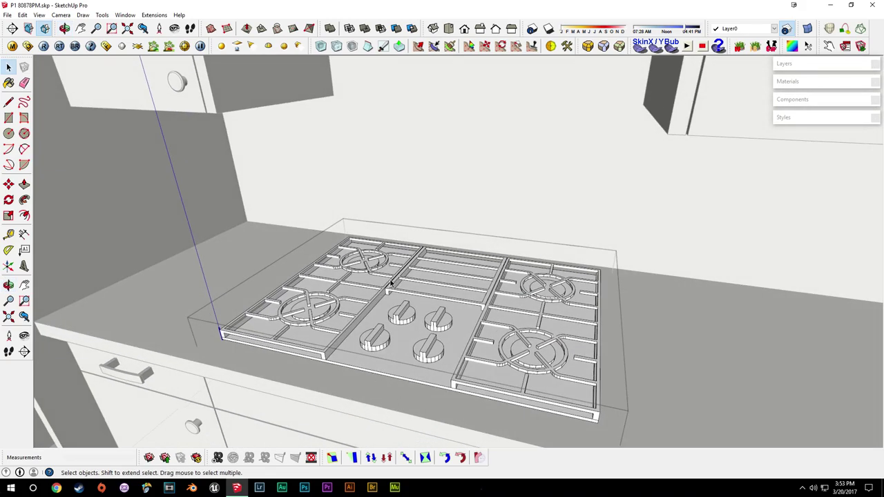
middle_click_drag(391, 283, 573, 357)
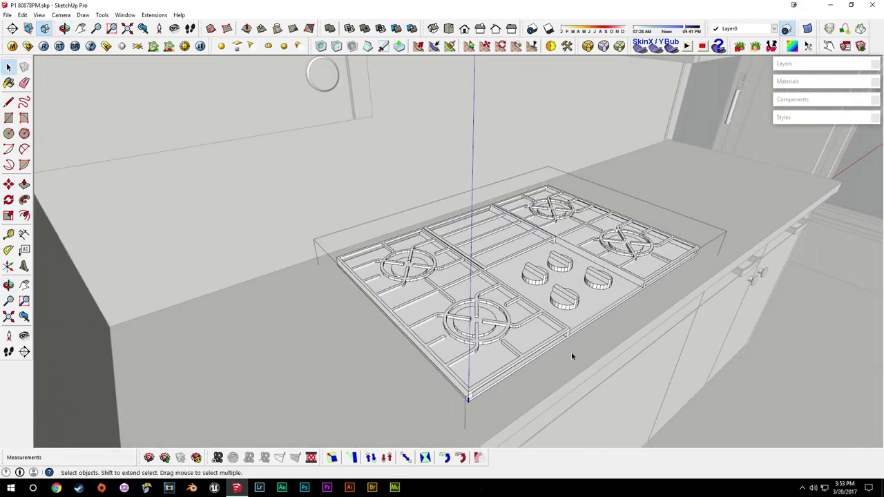
middle_click_drag(675, 290, 515, 347)
middle_click_drag(572, 316, 514, 299)
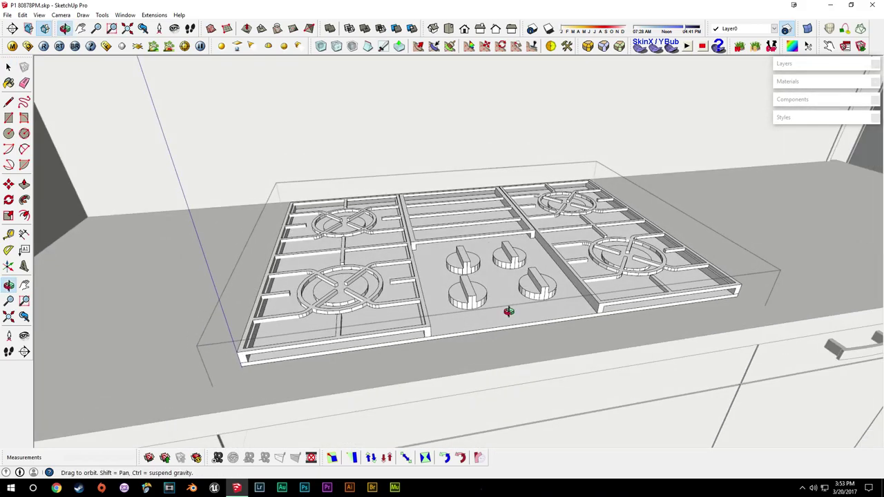
Add a guide through the knob area of the cooktop's surface, parallel to its front edge
scroll(456, 325, "up", 5)
scroll(385, 329, "up", 3)
key("t")
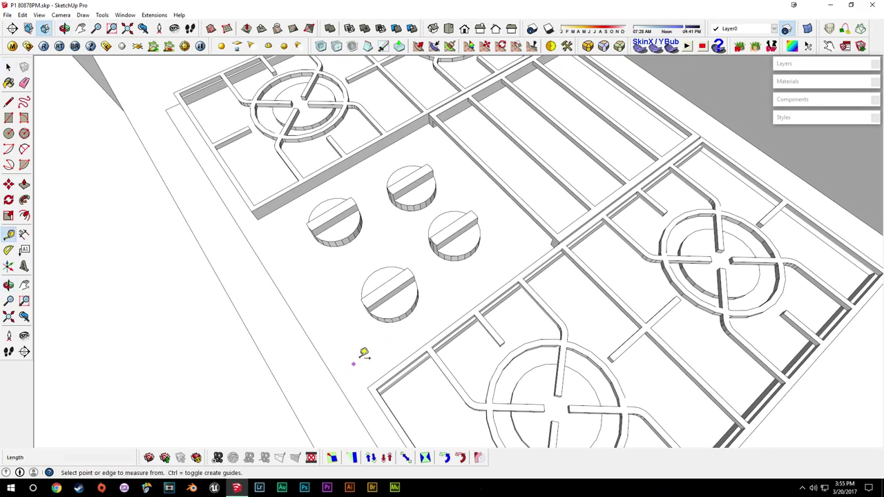
left_click(383, 333)
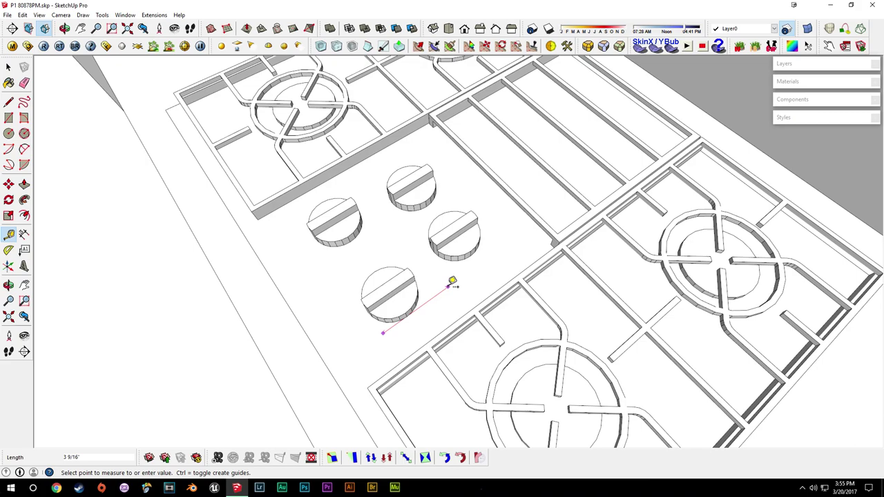
left_click(448, 286)
key("space")
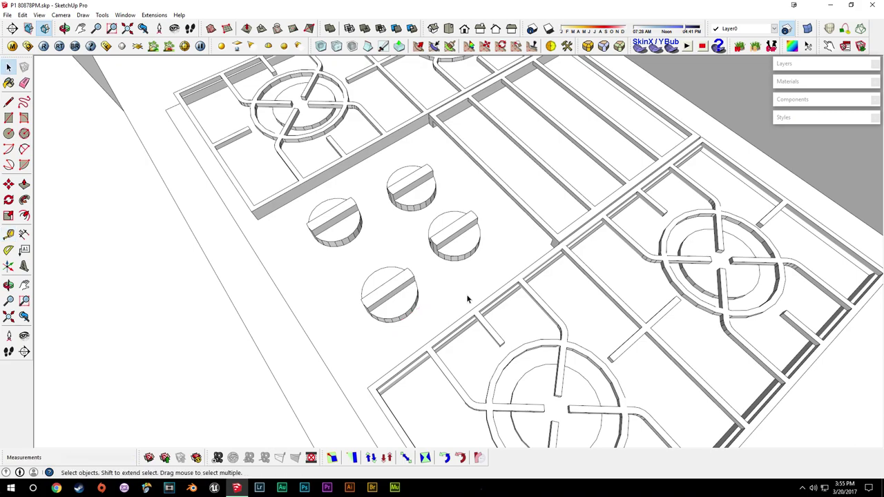
Measure from the cooktop's front edge to the knob guide and add a second guide close to that edge
middle_click_drag(468, 297, 444, 237)
key("t")
left_click(309, 300)
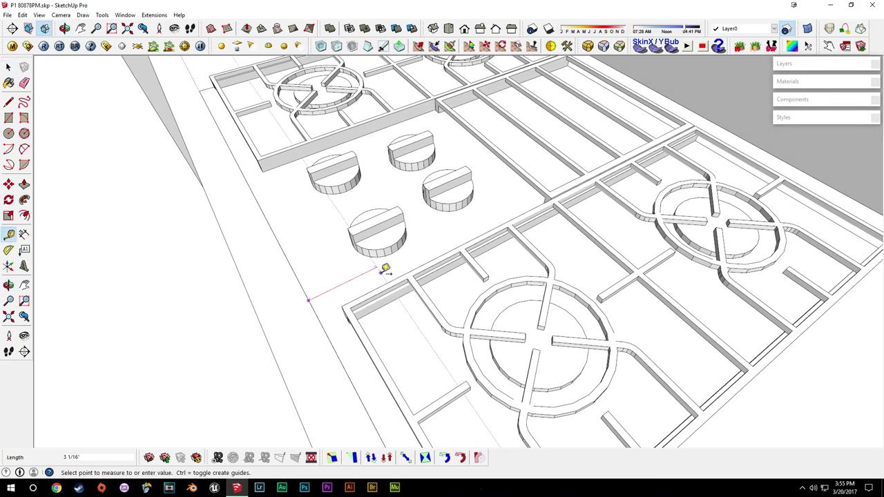
middle_click_drag(385, 272, 401, 311)
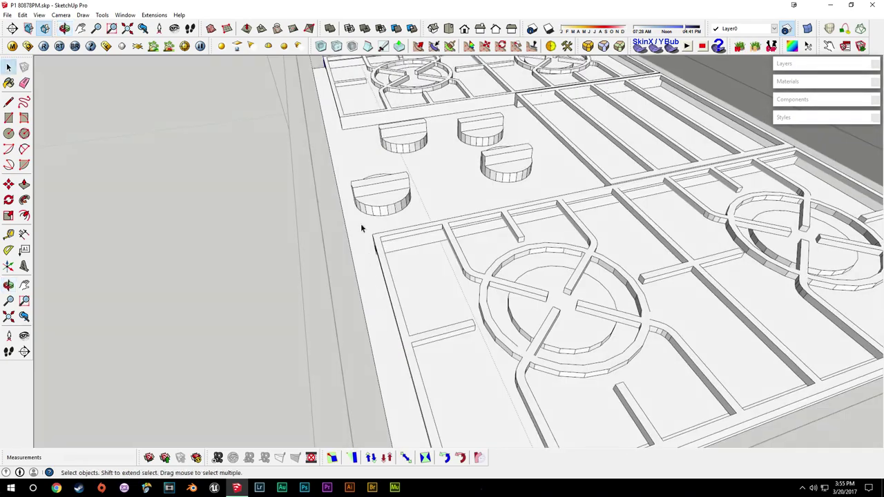
middle_click_drag(364, 233, 392, 290)
key("t")
left_click(369, 362)
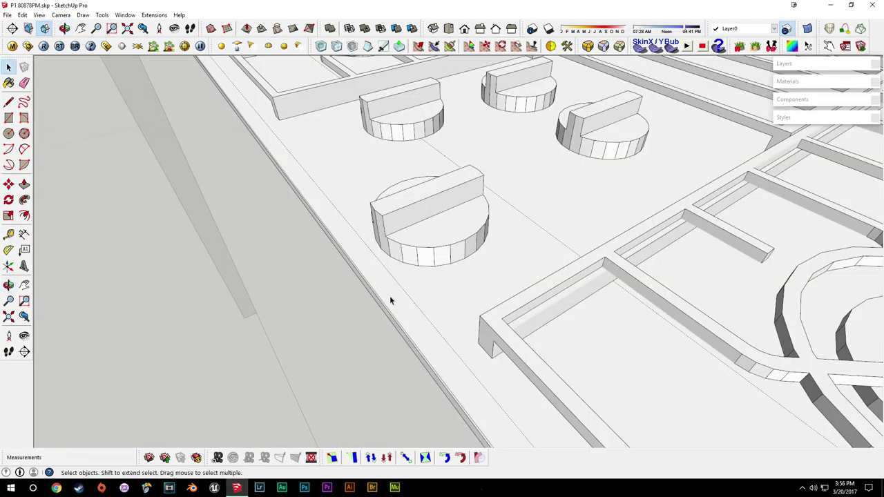
Delete three of the four control knobs and the grate over the left pair of burners
middle_click_drag(373, 284, 370, 311)
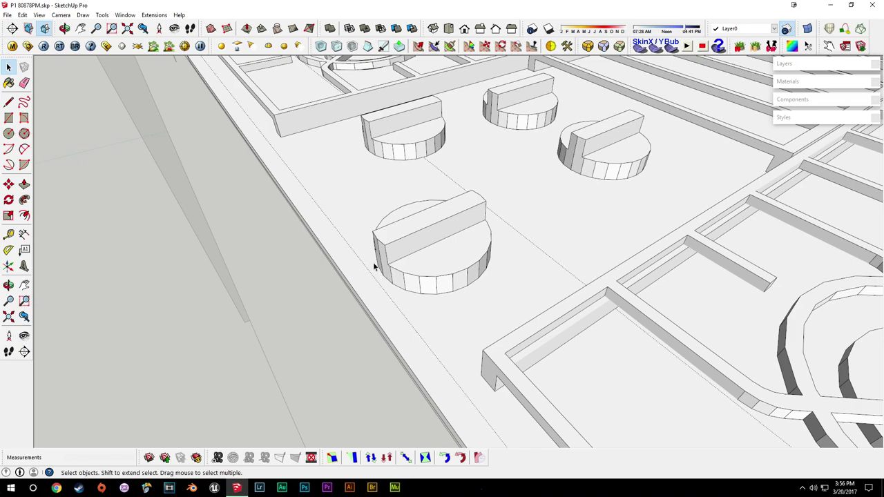
middle_click_drag(447, 228, 551, 266)
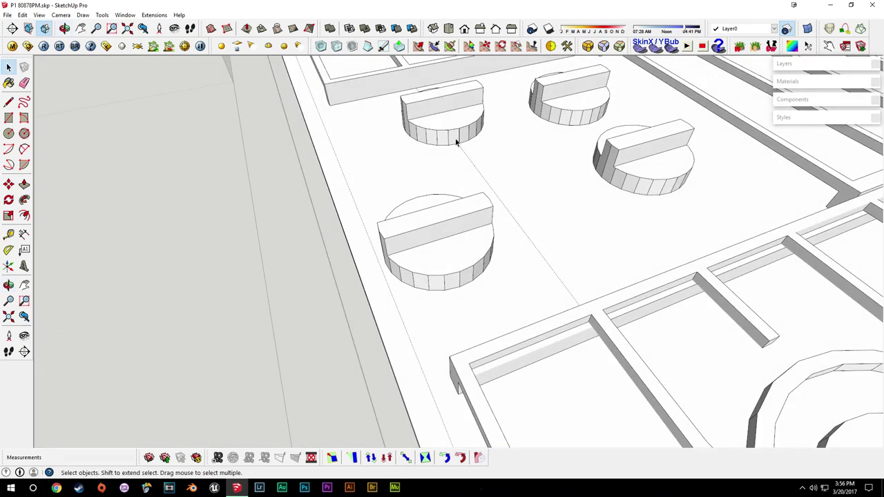
middle_click_drag(599, 312, 433, 306)
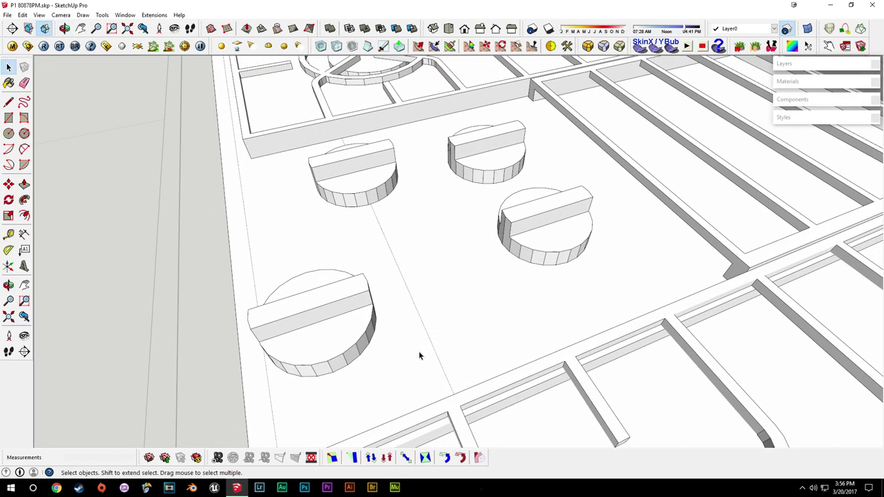
middle_click_drag(383, 197, 203, 286)
left_click(384, 248)
key("Delete")
left_click(431, 213)
key("Delete")
left_click(472, 231)
key("Delete")
left_click(364, 268)
key("Delete")
Add a guide across the cooktop's middle, parallel to its side edges, and delete the middle grate
key("t")
left_click(196, 287)
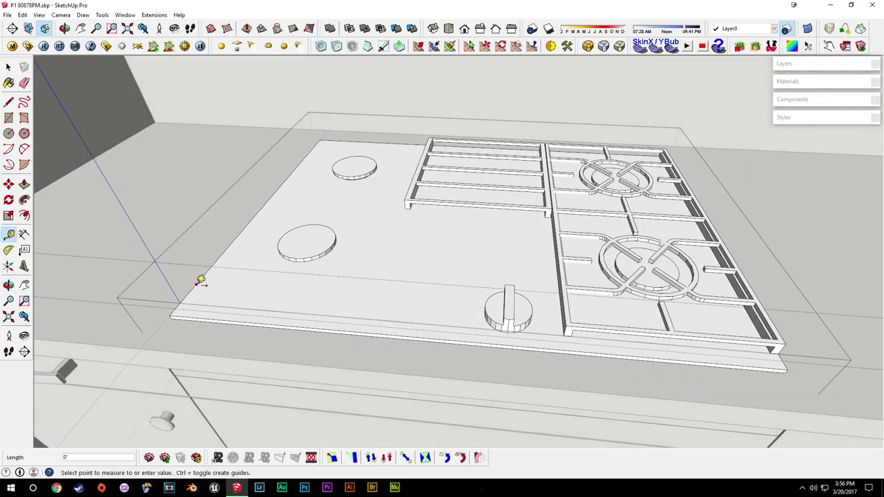
left_click(453, 339)
key("space")
middle_click_drag(453, 339, 570, 355)
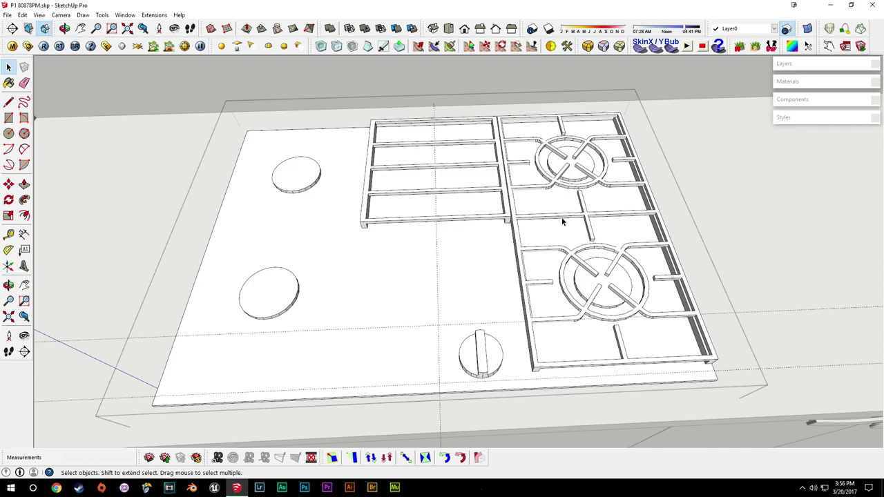
left_click(508, 217)
key("Delete")
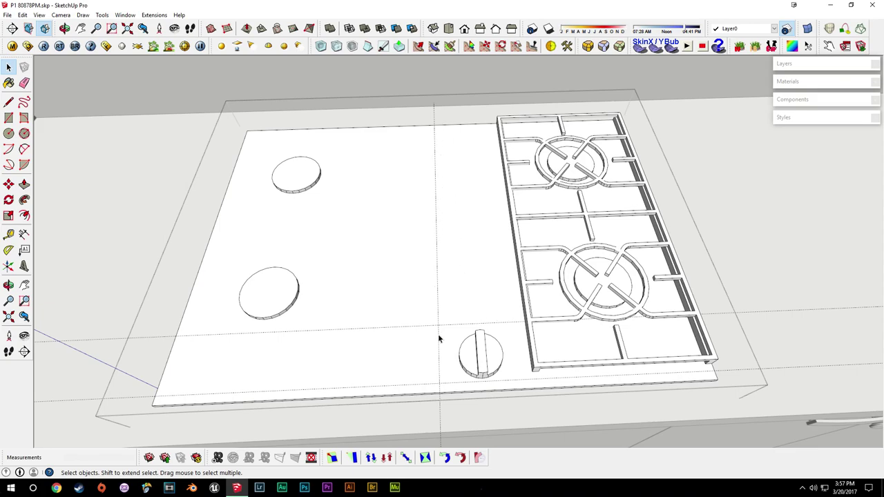
Open the remaining grate and push/pull its inner side out to the cooktop's centre guide
middle_click_drag(438, 336, 511, 205)
double_click(511, 206)
scroll(514, 208, "up", 4)
scroll(515, 209, "down", 2)
key("p")
left_click_drag(537, 241, 458, 363)
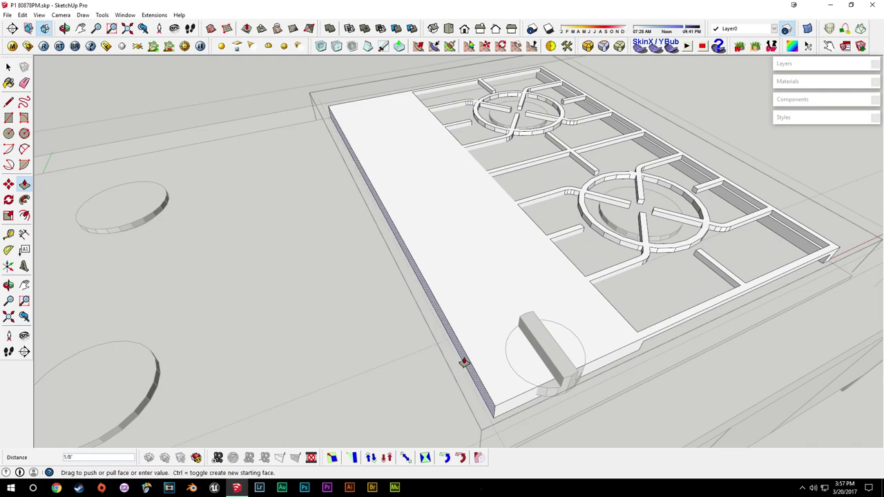
scroll(463, 362, "up", 3)
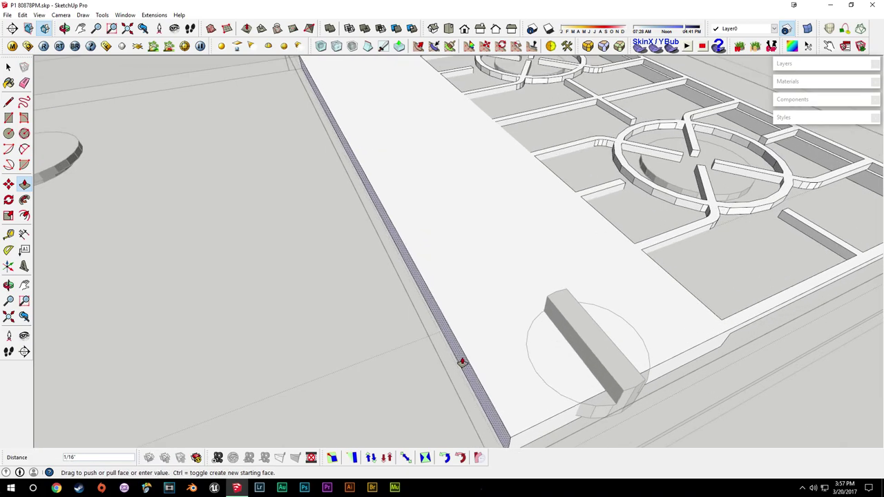
key("space")
scroll(459, 356, "down", 6)
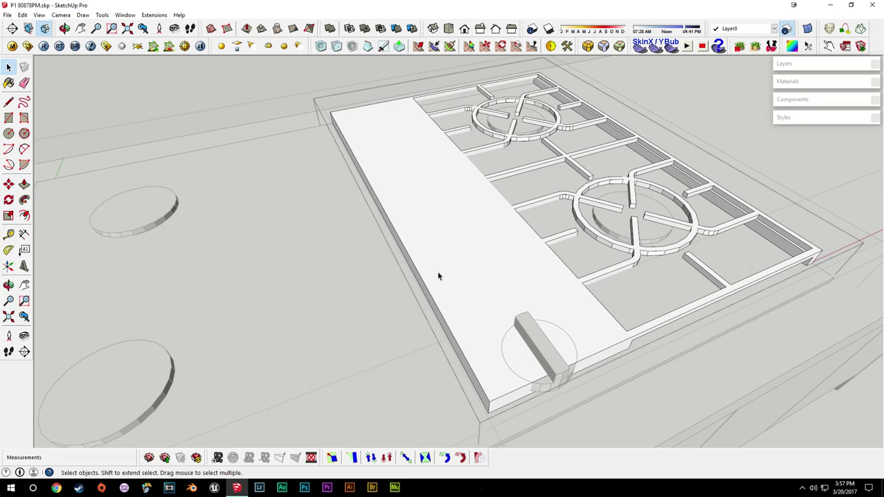
Measure the thickness of the outer leg at the grate's front end
middle_click_drag(438, 276, 436, 298)
scroll(461, 326, "up", 3)
middle_click_drag(462, 325, 353, 276)
key("t")
left_click(780, 340)
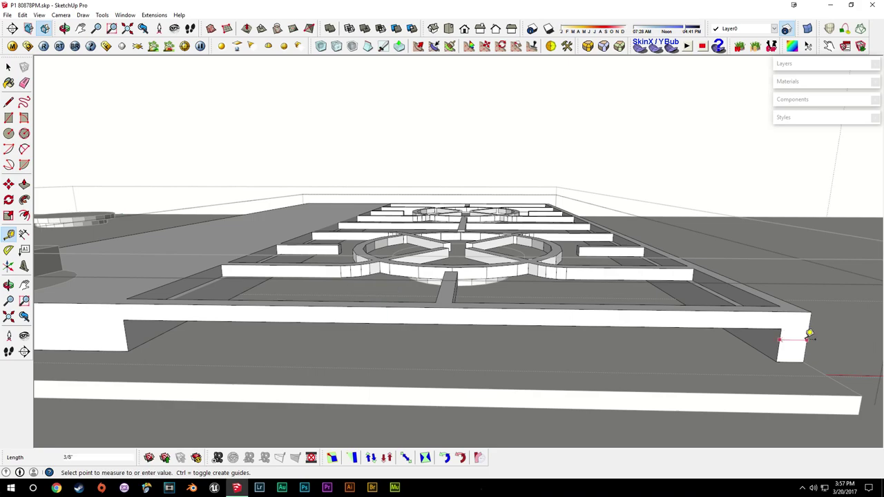
key("space")
scroll(545, 335, "down", 2)
middle_click_drag(228, 330, 564, 332, "shift")
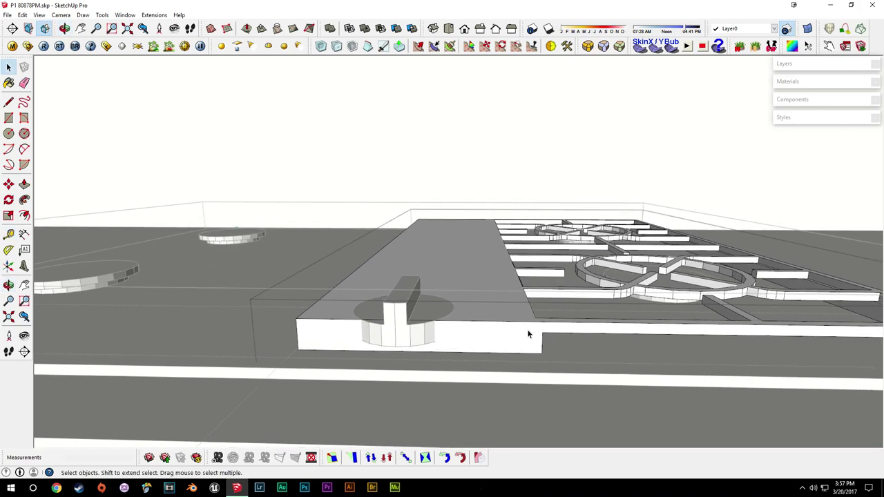
Add a guide 3/8" in from the inner end on the front face of the extended grate
scroll(359, 334, "up", 3)
key("t")
left_click(268, 331)
type("3/8")
key("Return")
key("space")
Mark a 3/8" frame width with a guide along the inner edge of the extended grate's top face
middle_click_drag(661, 376, 594, 442)
key("t")
left_click(318, 308)
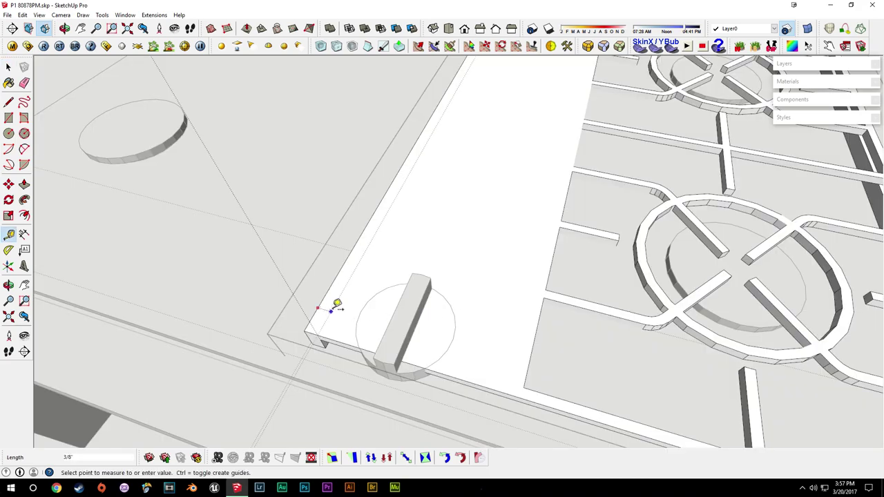
key("p")
middle_click_drag(346, 306, 454, 336)
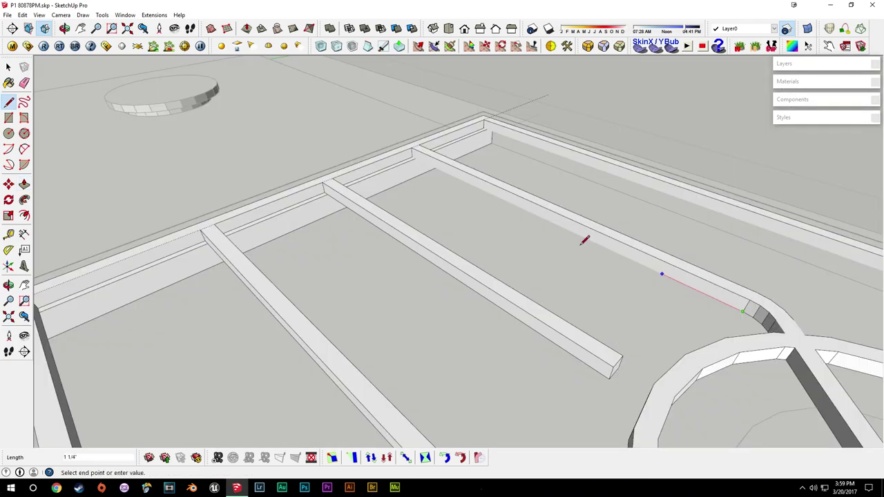
Clean up the extended grate by deleting leftover geometry between its bars and drawing a line along the outer bar's lower edge
key("space")
left_click(501, 241)
key("Delete")
mouse_move(563, 191)
middle_mouse_down()
mouse_move(508, 164)
mouse_move(477, 195)
mouse_move(651, 296)
mouse_move(661, 282)
mouse_move(708, 267)
mouse_move(698, 265)
middle_mouse_up()
key("l")
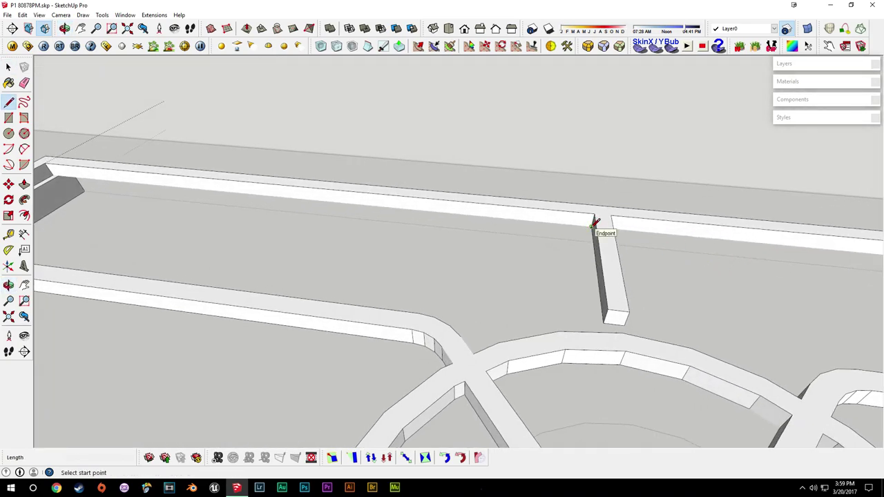
middle_click_drag(592, 224, 604, 270)
key("l")
left_click(602, 173)
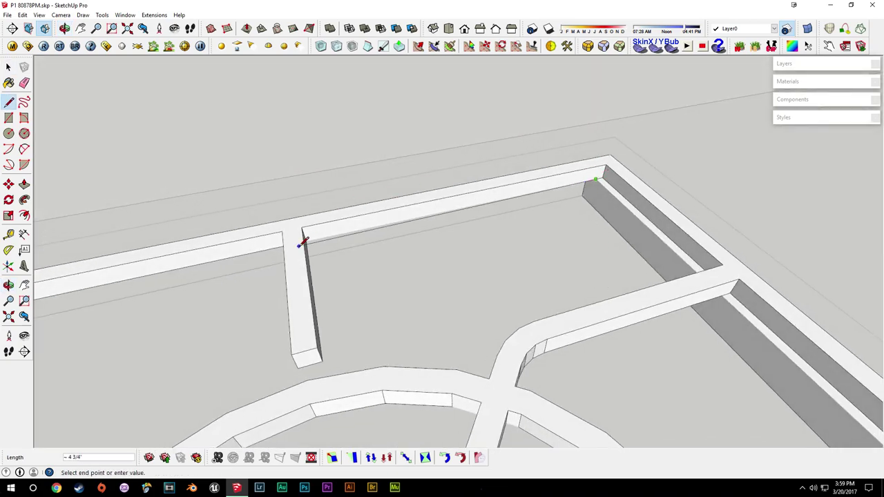
key("space")
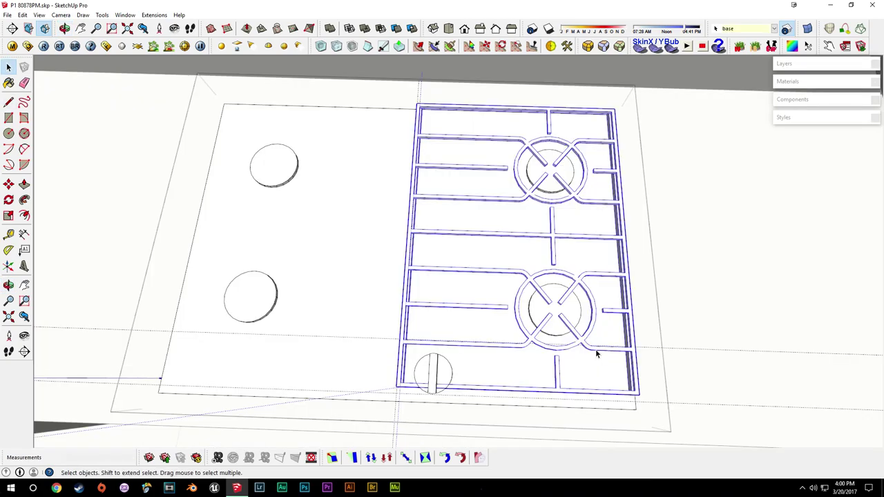
Move the extended grate along the red axis toward the cooktop's uncovered burners
key("m")
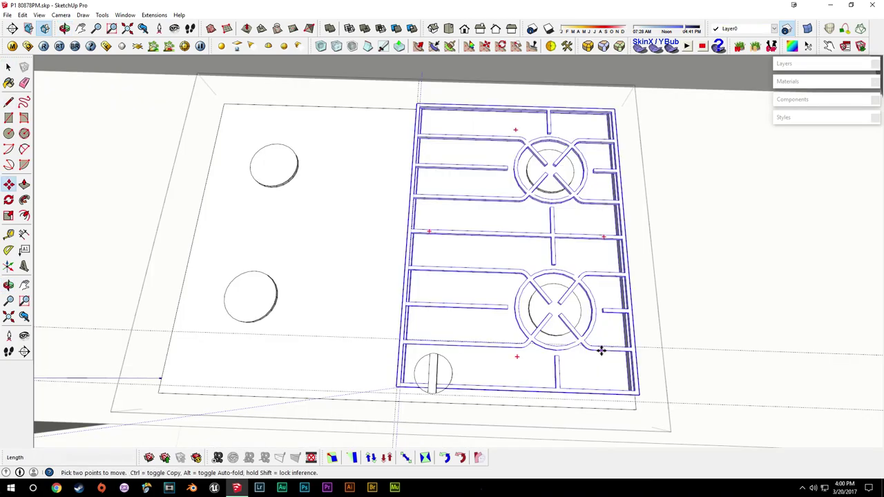
left_click(600, 349)
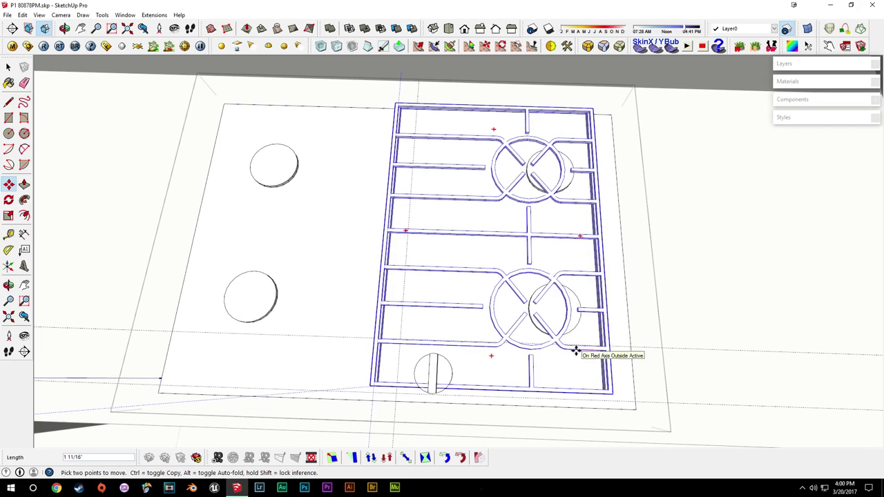
key("Return")
key("space")
middle_click_drag(576, 351, 472, 182)
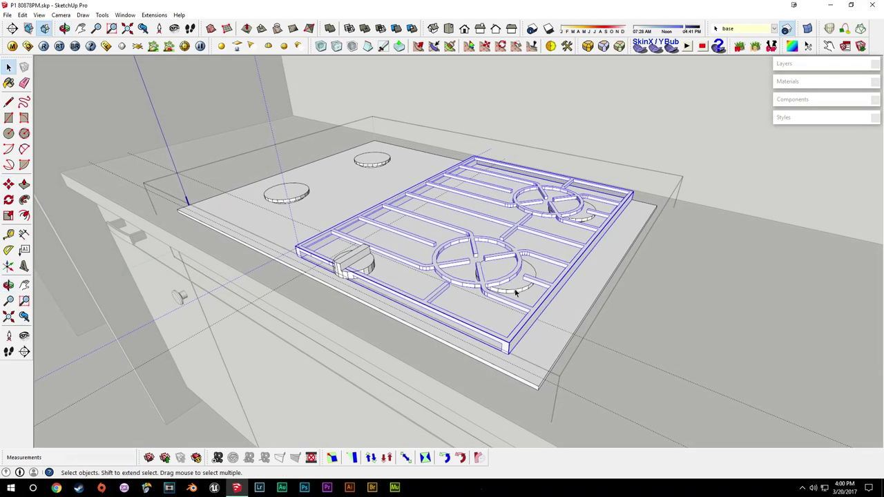
Inside the grate group, move the inner side rail 2" along the red axis toward the burner rings
middle_click_drag(356, 275, 464, 390)
double_click(496, 312)
key("space")
left_click_drag(381, 88, 442, 427)
middle_click_drag(448, 265, 487, 255)
key("s")
key("m")
scroll(433, 248, "up", 3)
left_click(434, 252)
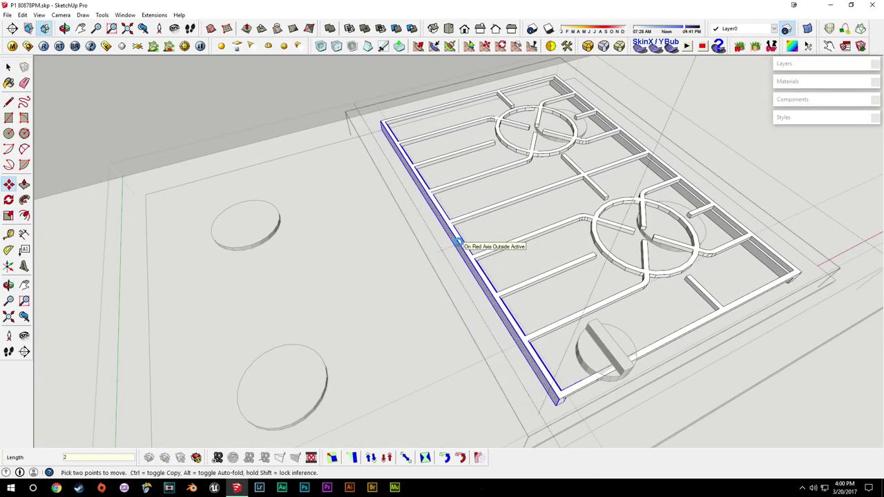
key("Return")
key("space")
Try to move the grate's outer side rail 5/8" outward along the red axis
middle_click_drag(638, 278, 508, 224)
left_click(403, 112)
left_click_drag(506, 116, 583, 427)
middle_click_drag(580, 408, 482, 362)
key("m")
left_click(460, 326)
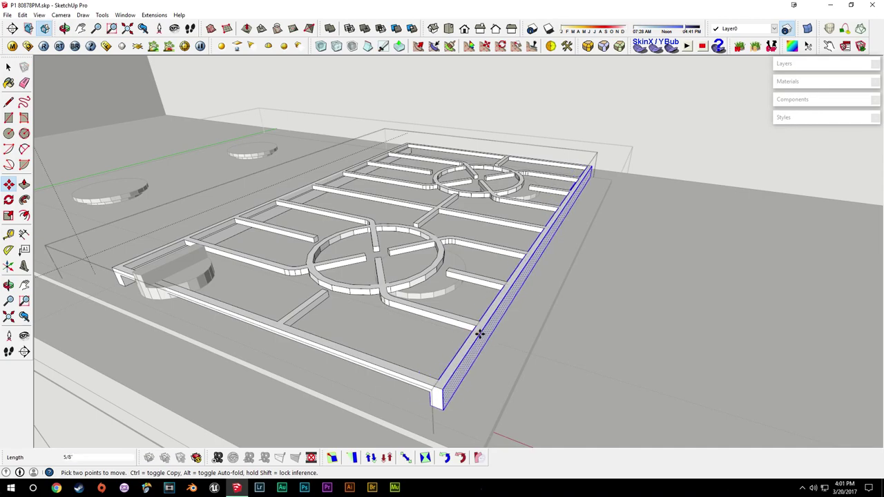
key("Return")
left_click(568, 246)
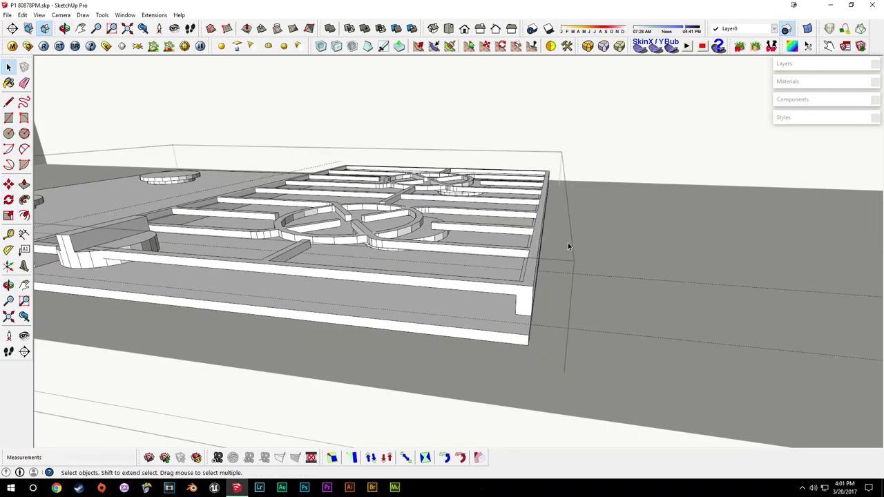
Undo the outer rail's move and set that rail farther out, close to the cooktop's outer edge
middle_click_drag(534, 289, 509, 304)
double_click(538, 275)
key("ctrl+z")
key("t")
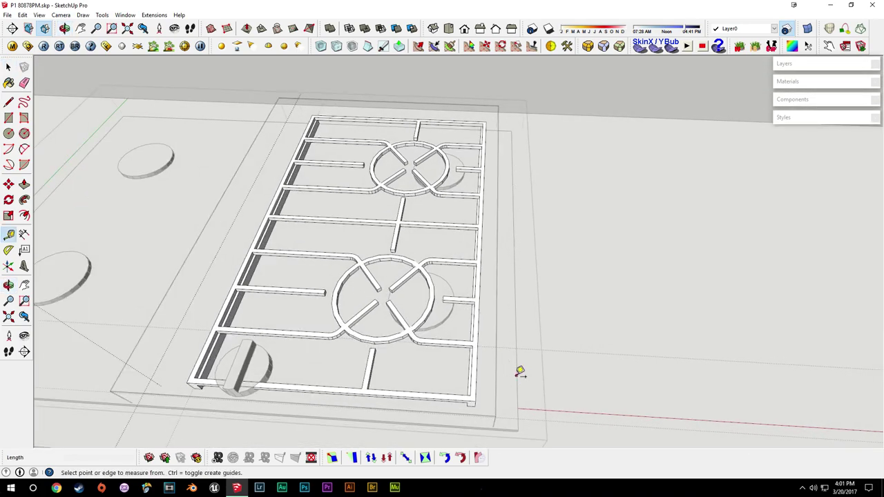
middle_click_drag(511, 373, 470, 345)
key("space")
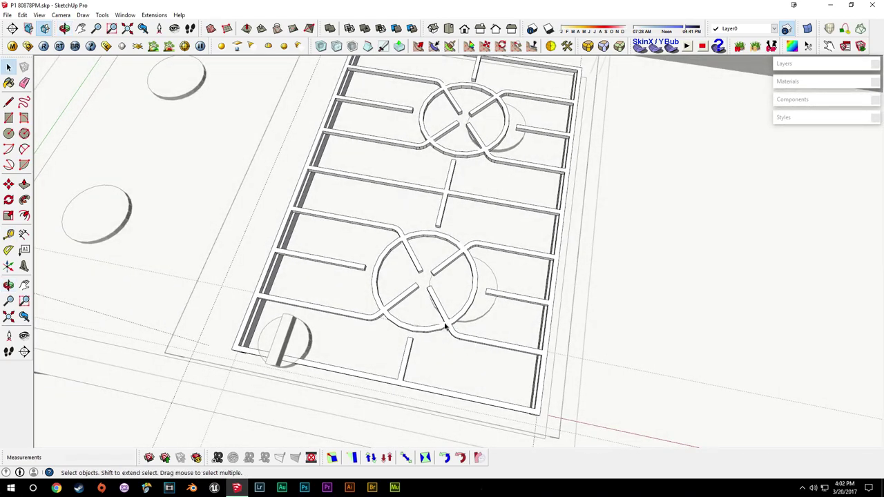
Examine the widened grate, its burner rings and their alignment with the burners from several angles
middle_click_drag(419, 271, 318, 144)
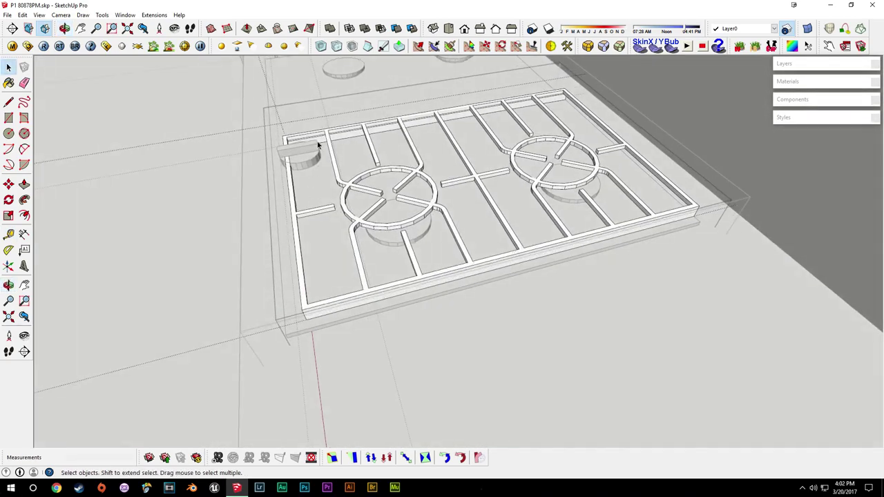
middle_click_drag(310, 166, 358, 238)
middle_click_drag(409, 394, 552, 318)
scroll(534, 342, "up", 3)
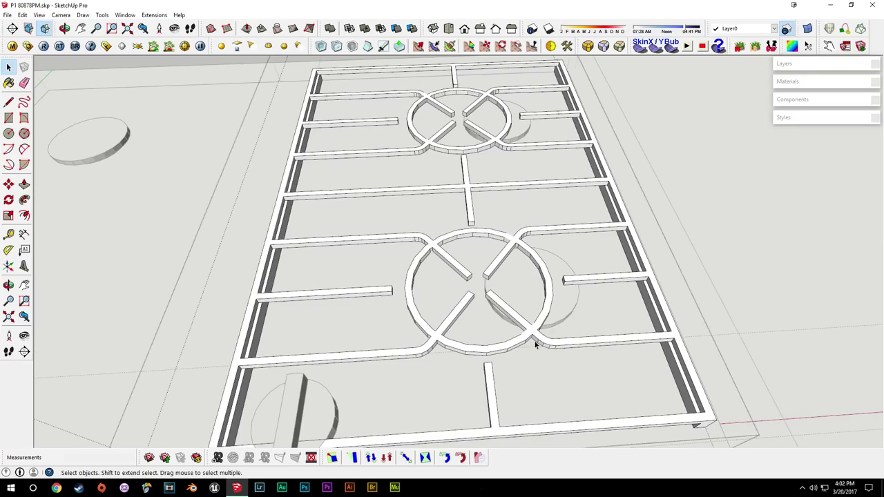
middle_click_drag(546, 179, 202, 233)
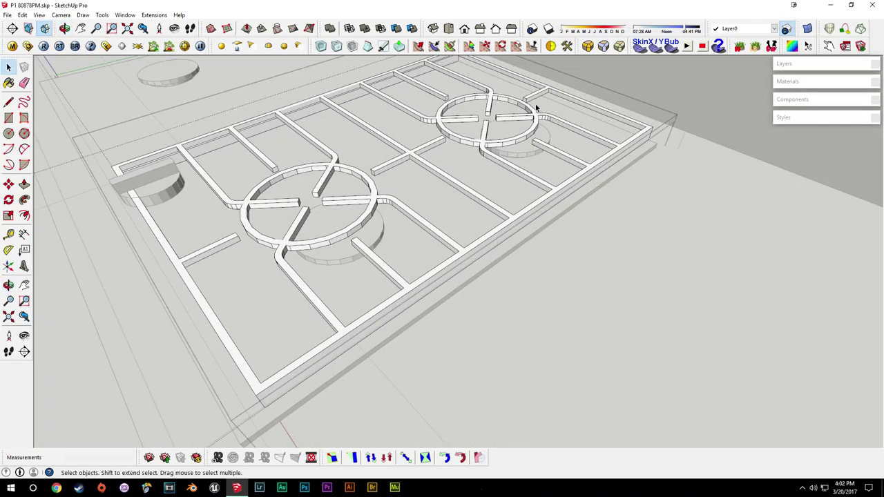
scroll(383, 238, "down", 5)
scroll(526, 185, "up", 3)
middle_click_drag(549, 158, 586, 288)
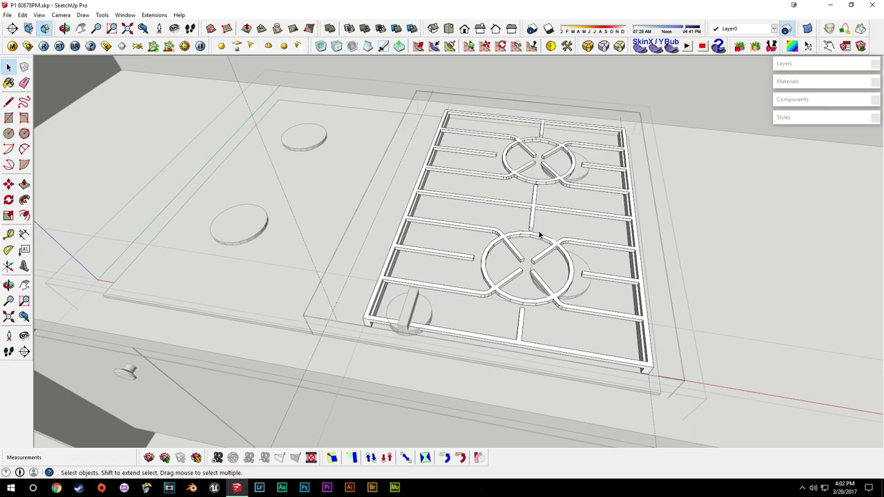
scroll(490, 281, "up", 3)
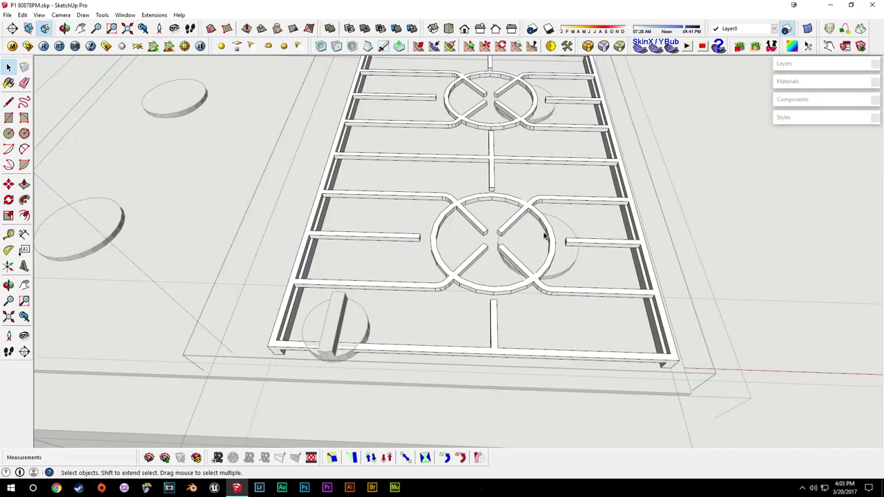
Draw a short dividing line where the front burner ring meets a bar and push the ring's segments down 1/4"
scroll(525, 265, "up", 5)
key("l")
left_click(553, 340)
left_click(563, 328)
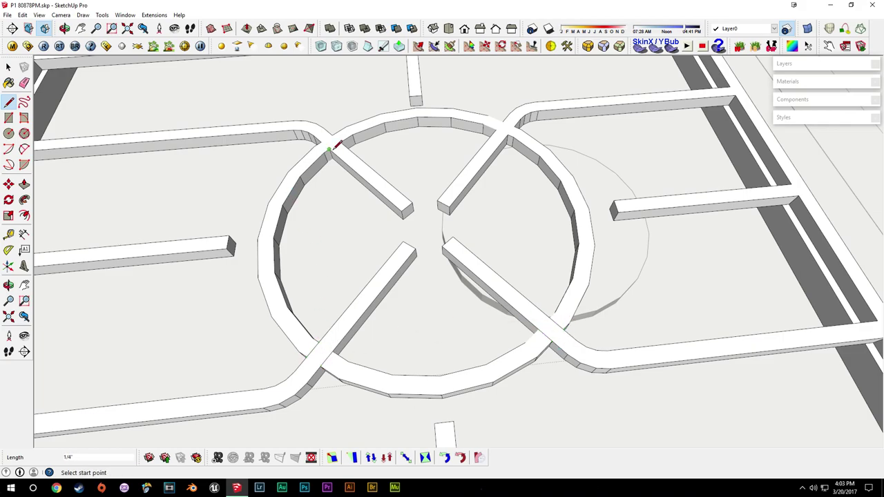
key("p")
left_click(578, 211)
left_click(569, 213)
left_click(448, 114)
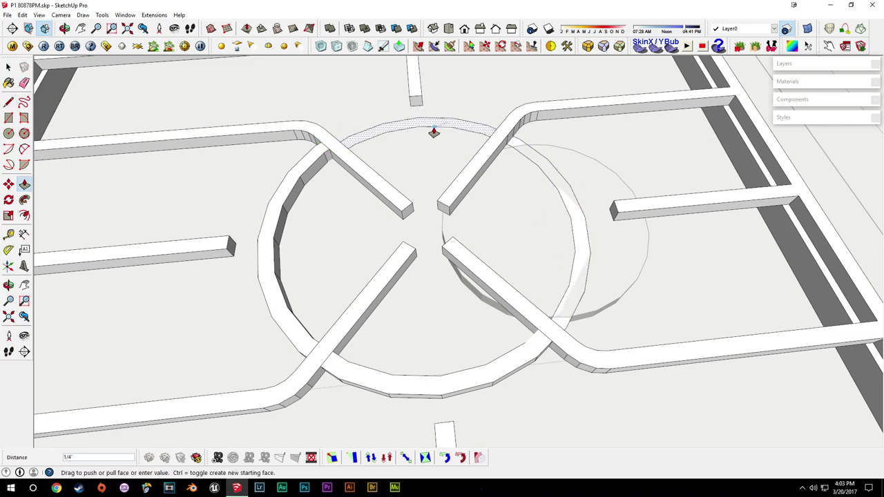
left_click(434, 129)
Erase the leftover flat outlines of the front burner ring between the diagonal bars
left_click_drag(592, 273, 595, 269)
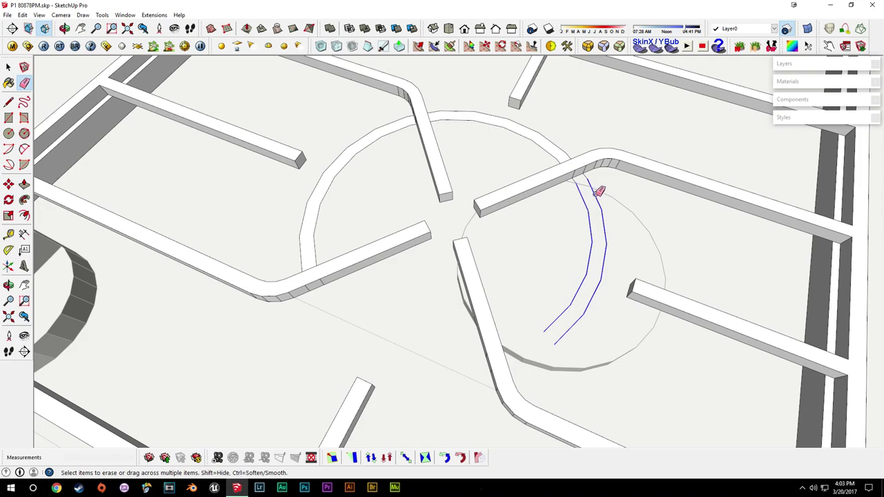
left_click_drag(592, 177, 590, 181)
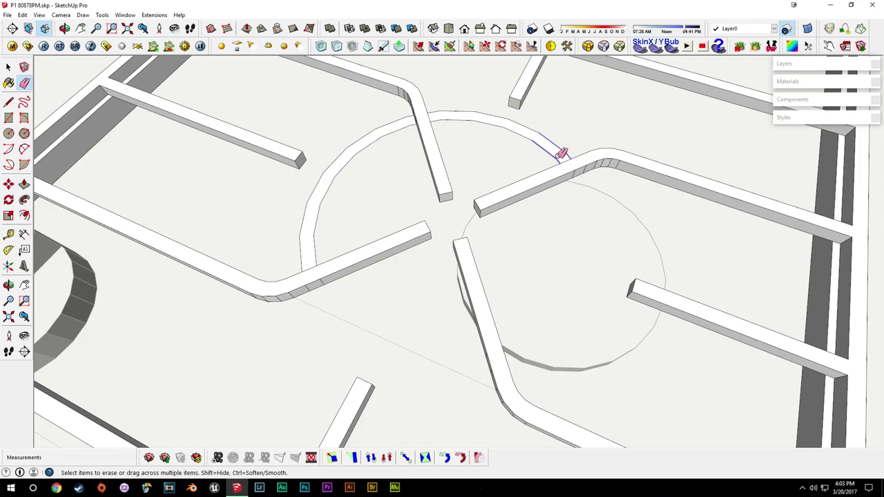
left_click_drag(458, 103, 429, 116)
left_click_drag(414, 123, 335, 181)
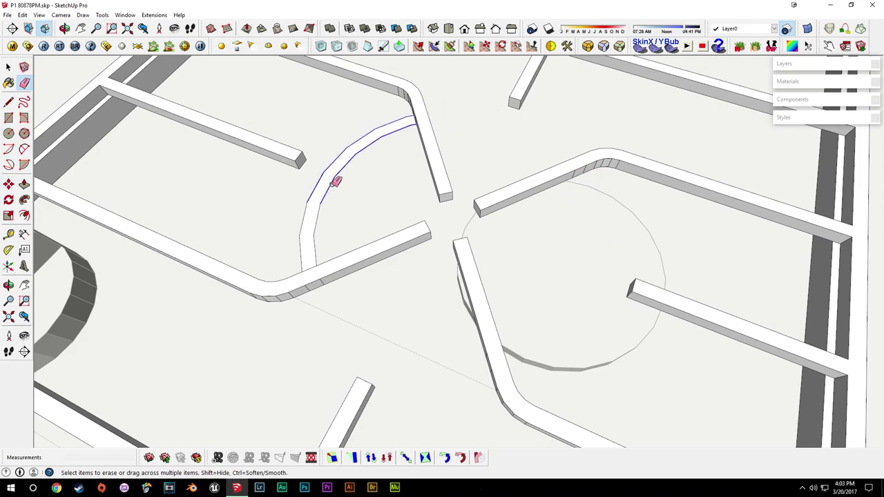
left_click_drag(297, 251, 299, 250)
Undo the last three edits and push the rear burner ring's segments flat to remove the ring from the grate
mouse_move(299, 251)
middle_mouse_down()
mouse_move(400, 239)
mouse_move(326, 280)
mouse_move(355, 316)
mouse_move(475, 323)
middle_mouse_up()
mouse_move(514, 289)
middle_mouse_down()
mouse_move(531, 292)
mouse_move(438, 379)
mouse_move(500, 244)
mouse_move(505, 262)
middle_mouse_up()
key("ctrl+z")
key("ctrl+z")
key("ctrl+z")
key("space")
key("p")
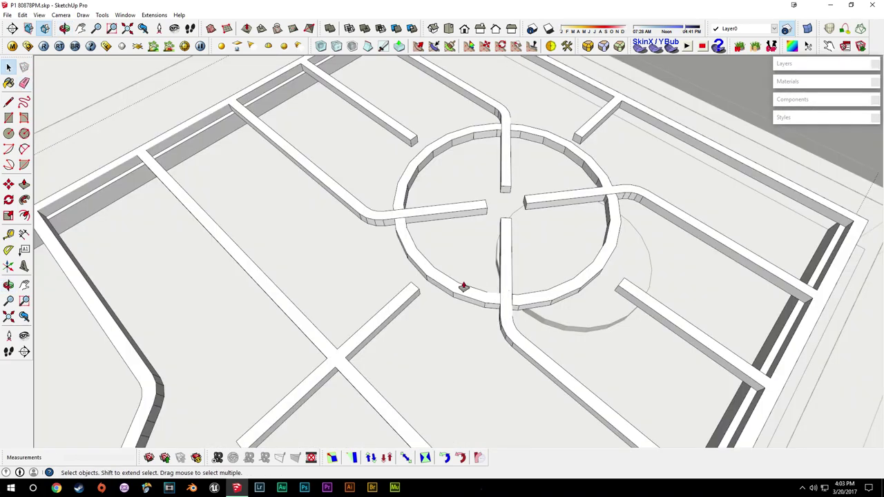
key("p")
double_click(461, 300)
left_click(525, 308)
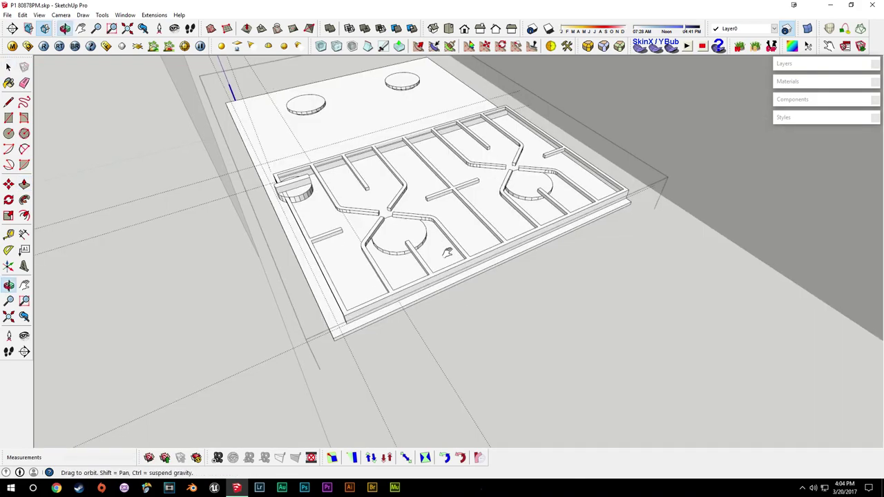
Scale the grate shorter from its front edge so that it clears the knob
middle_click_drag(448, 253, 458, 291)
left_click(375, 370)
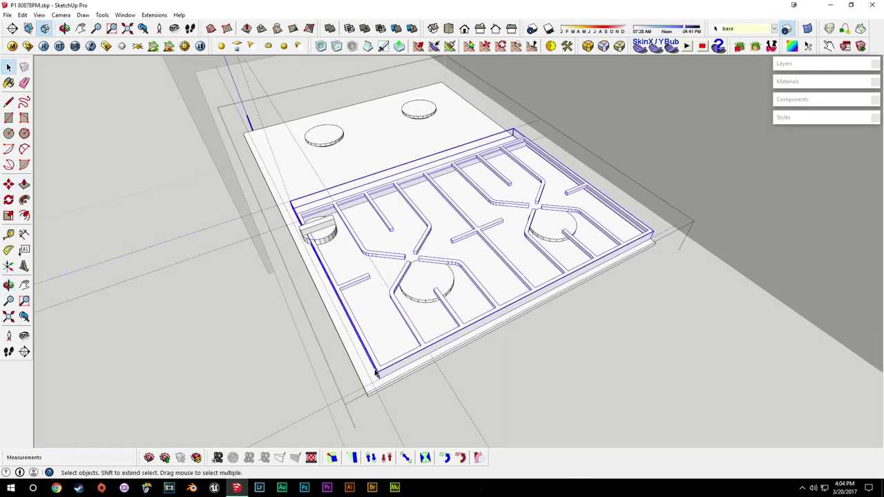
scroll(386, 328, "up", 2)
key("s")
middle_click_drag(319, 271, 334, 235)
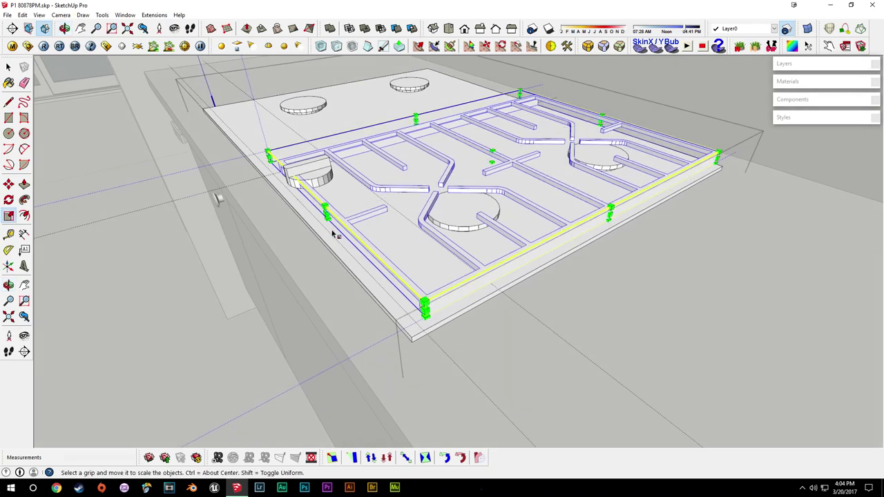
left_click_drag(325, 214, 401, 215)
key("space")
Turn the cooktop's base plate into a component named "Stove Top Base"
middle_click_drag(408, 222, 536, 283)
key("space")
left_click(470, 283)
middle_click_drag(453, 216, 504, 228)
left_click(660, 308)
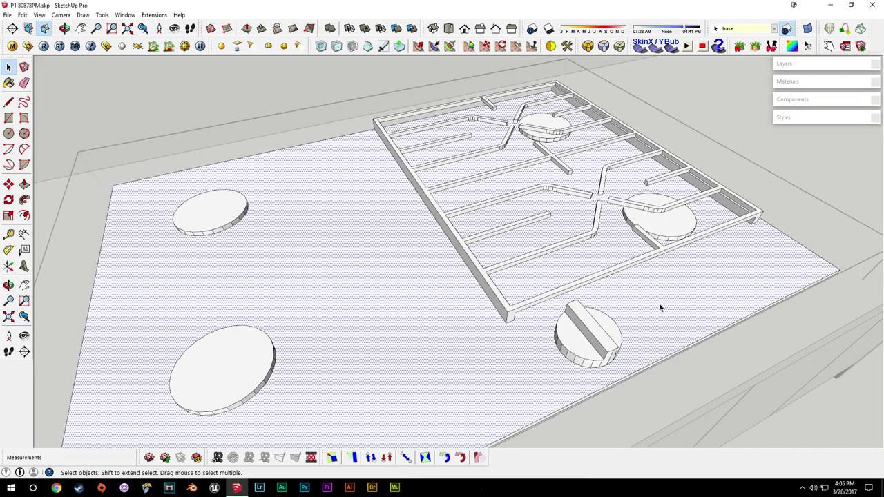
double_click(442, 286)
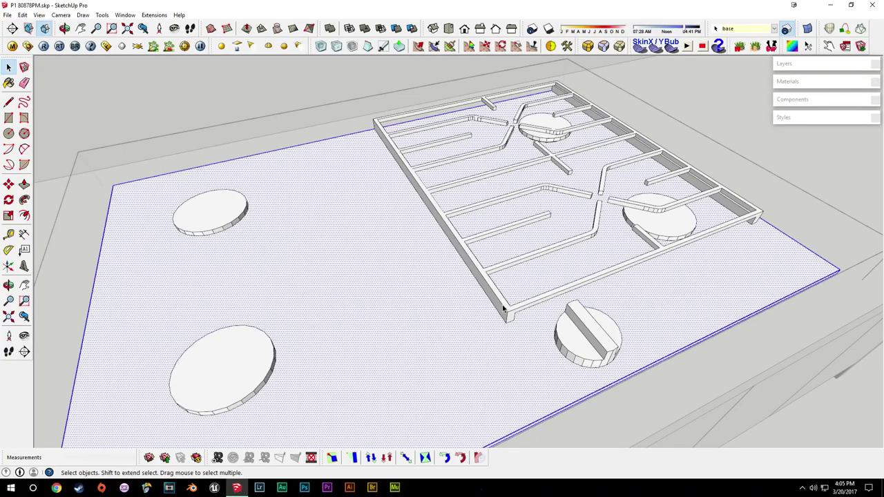
key("g")
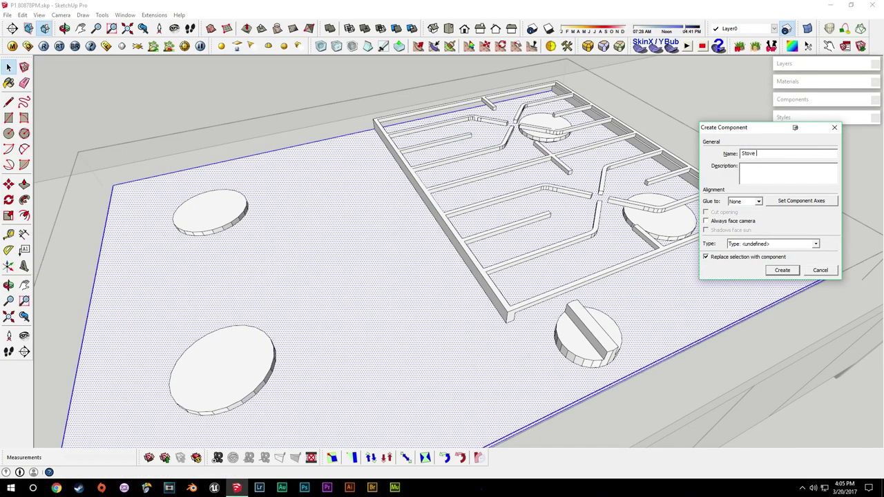
type("Stove Top Base")
key("Return")
Explode the grate group and turn its geometry into a component with a name starting "Stove Top G"
left_click(661, 253)
right_click(661, 252)
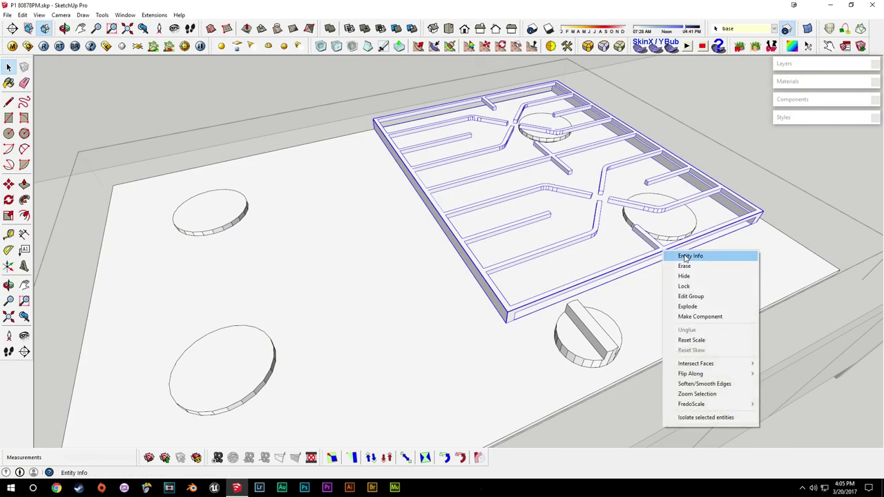
left_click(681, 308)
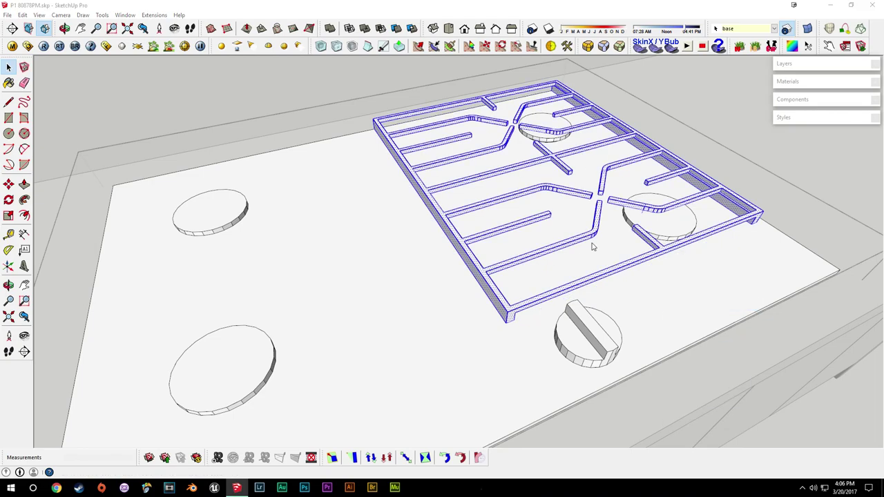
type("gSt")
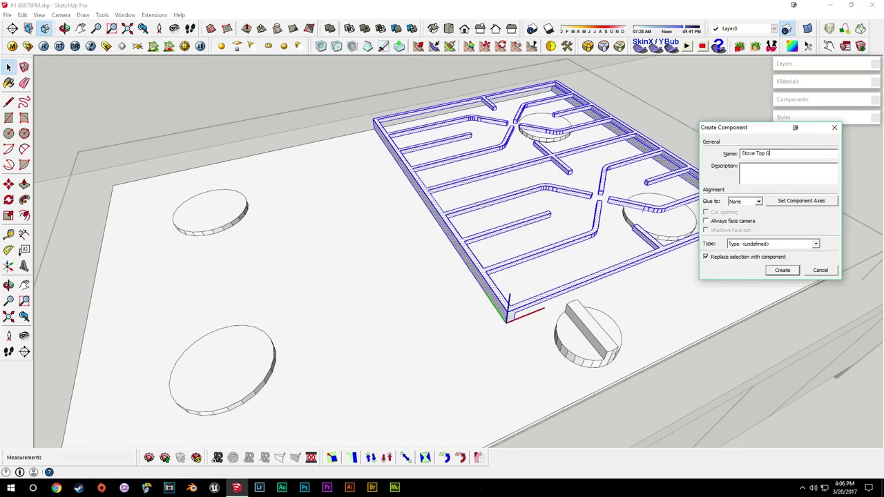
key("Return")
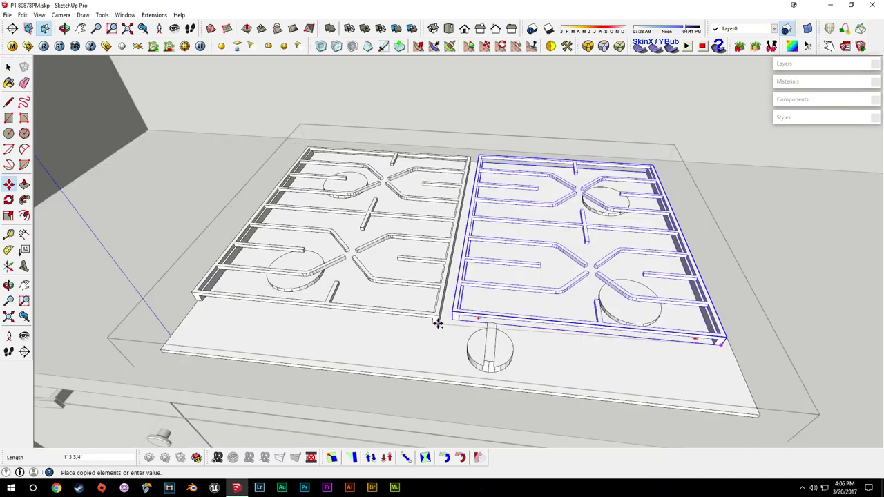
Mirror a copy of the grate along the red axis and place it over the other two burners, beside the original
key("s")
left_click_drag(457, 219, 309, 208)
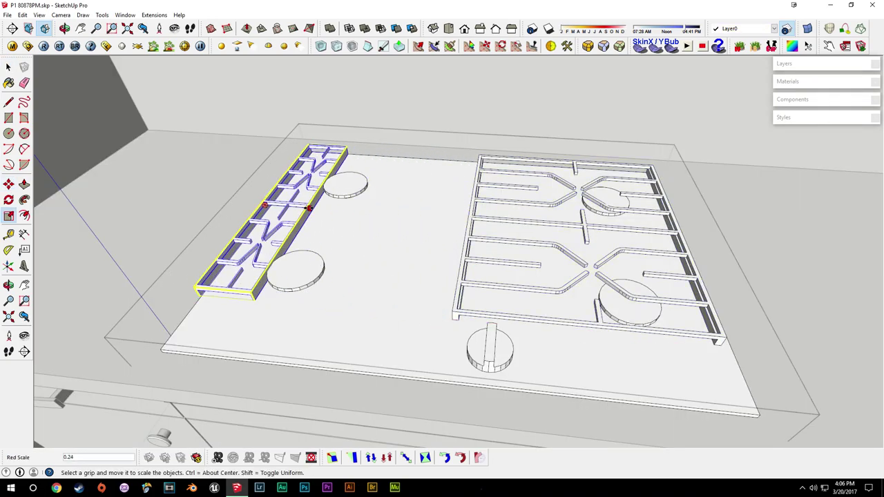
type("1")
key("Return")
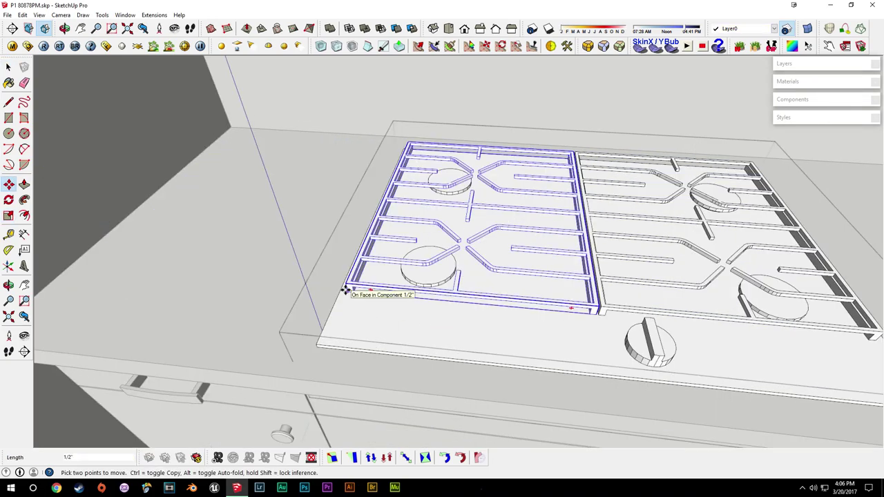
key("space")
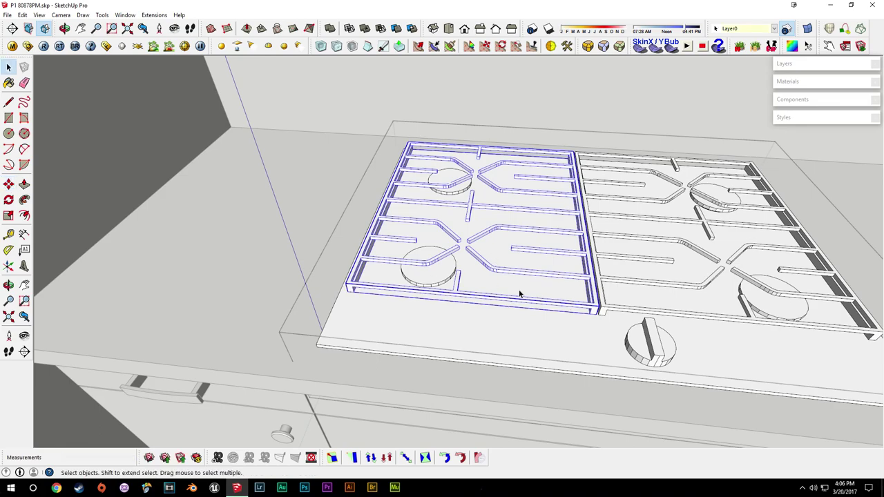
Open the original grate component and push/pull the front end face of its short center crossbar
middle_click_drag(518, 292, 489, 302)
left_click(489, 302)
double_click(489, 302)
scroll(646, 291, "up", 4)
middle_click_drag(647, 291, 585, 232)
key("p")
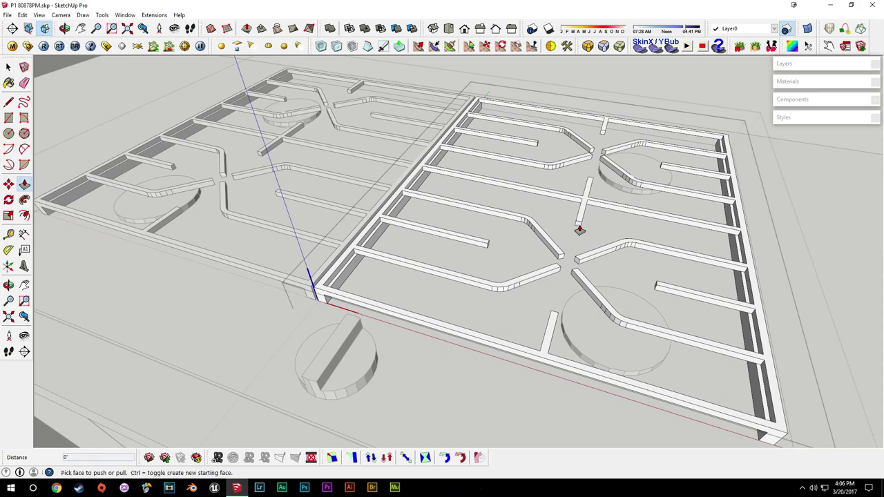
left_click(580, 230)
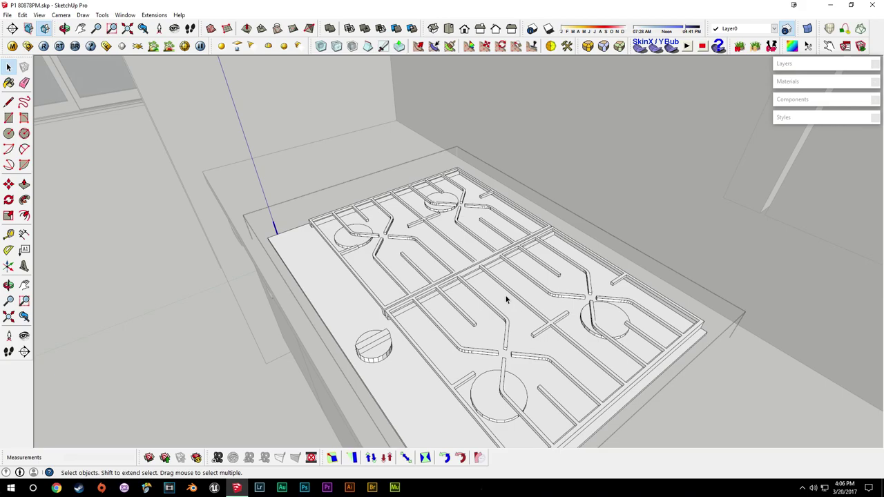
middle_click_drag(511, 307, 562, 317)
scroll(562, 317, "up", 6)
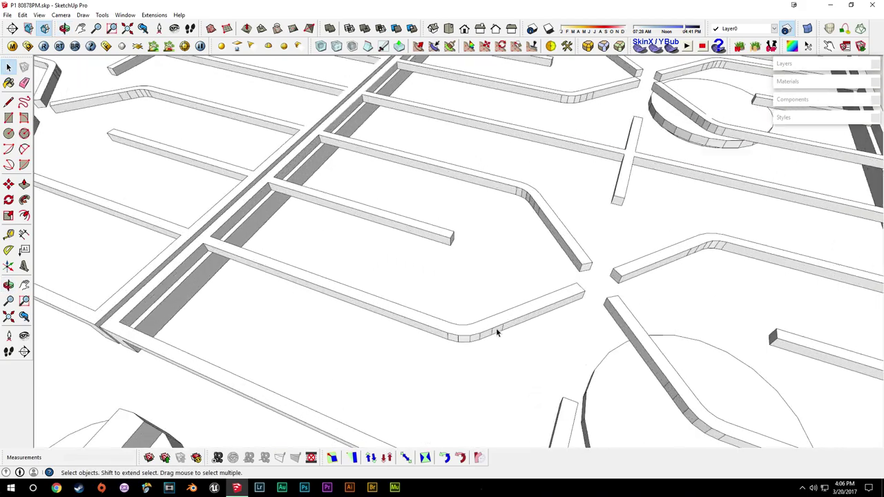
Draw short straight lines from the corners of the diagonal grate finger tips to mark where their ends get squared off
middle_click_drag(496, 328, 582, 354)
scroll(476, 320, "up", 3)
mouse_move(477, 320)
middle_mouse_down()
mouse_move(498, 329)
mouse_move(546, 306)
mouse_move(490, 266)
middle_mouse_up()
scroll(553, 242, "down", 4)
key("e")
middle_click_drag(663, 248, 230, 216)
middle_click_drag(338, 270, 394, 280)
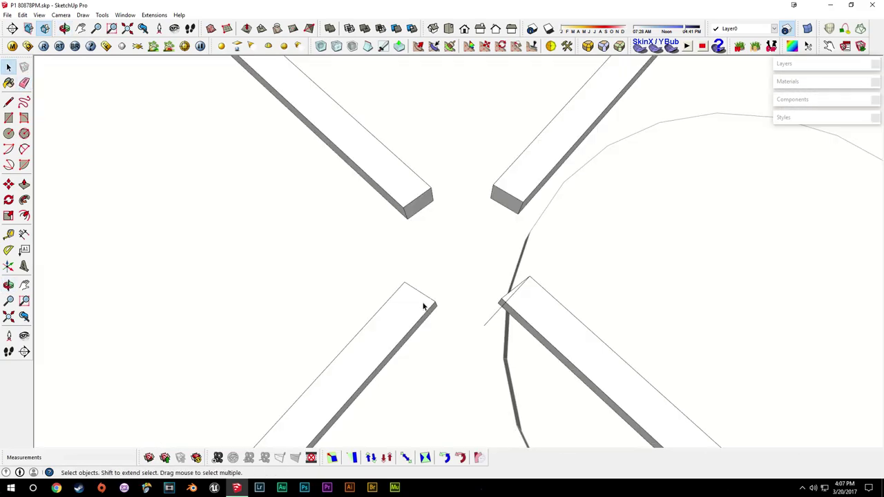
key("l")
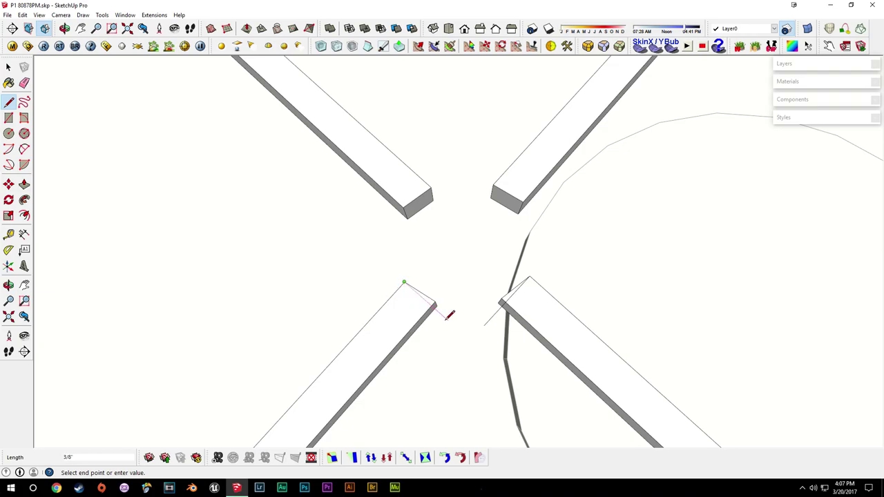
key("space")
key("l")
middle_click_drag(429, 237, 476, 277)
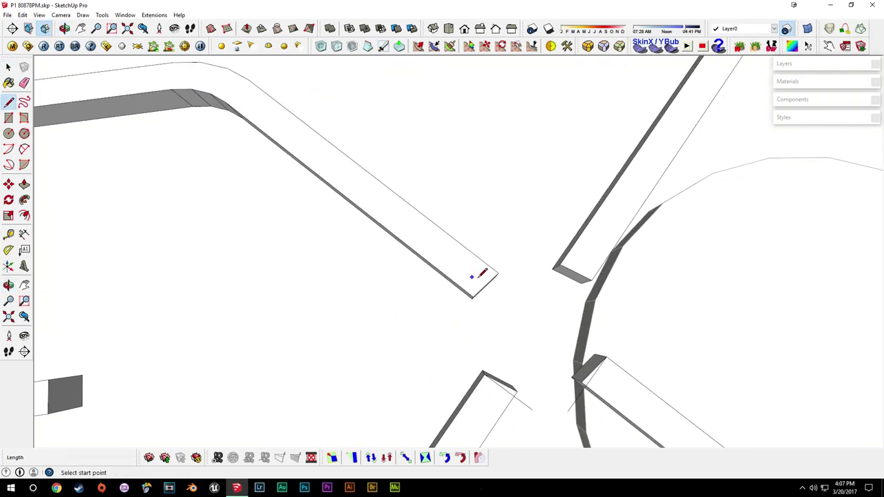
left_click(474, 296)
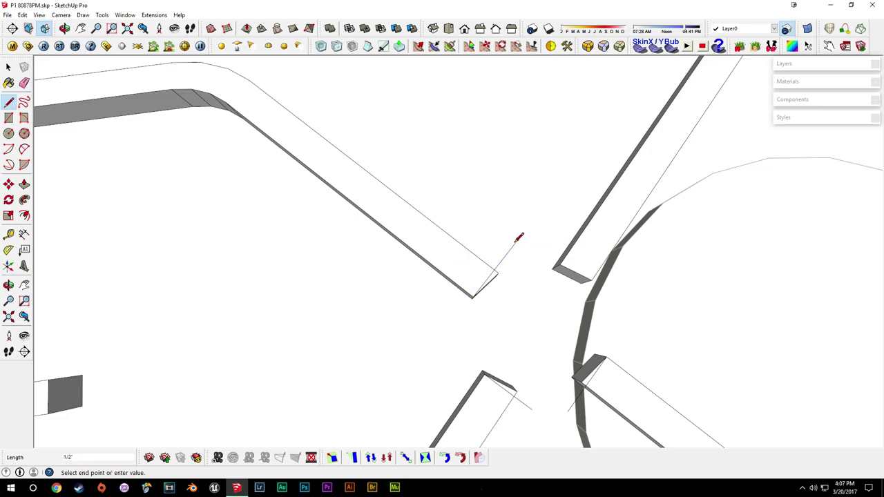
key("space")
key("l")
left_click(591, 279)
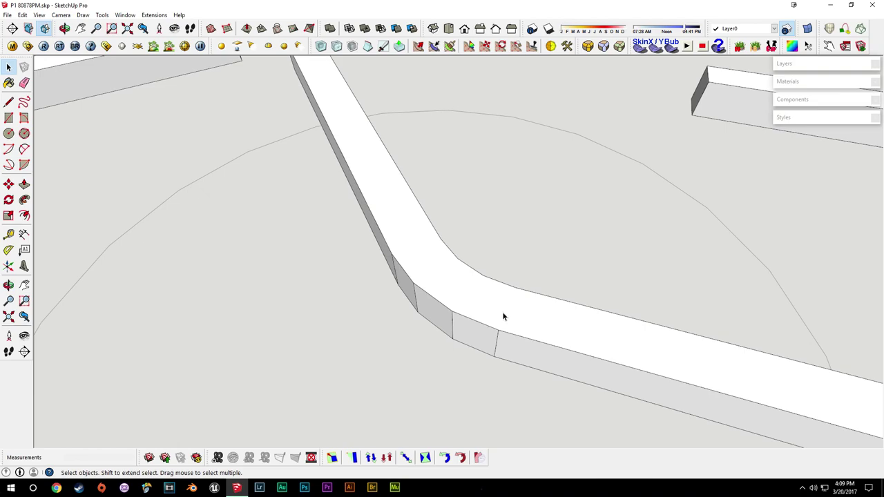
Extend the two straight outer edges of the finger's bend with lines until they cross beyond the faceted corner
key("l")
left_click(497, 331)
left_click(341, 285)
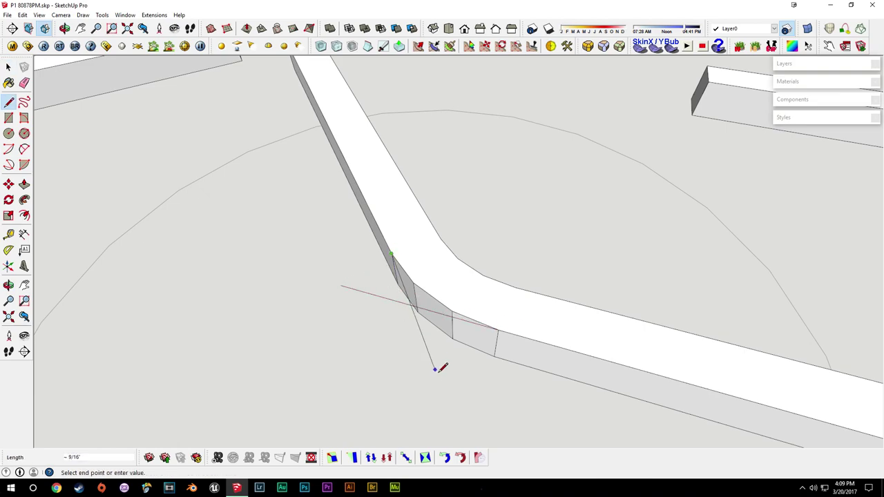
left_click(460, 386)
key("space")
left_click(399, 343)
Push/pull the new corner face to the bar's thickness and erase the old segmented curve edges
mouse_move(399, 344)
middle_mouse_down()
mouse_move(447, 349)
mouse_move(430, 306)
middle_mouse_up()
key("p")
key("e")
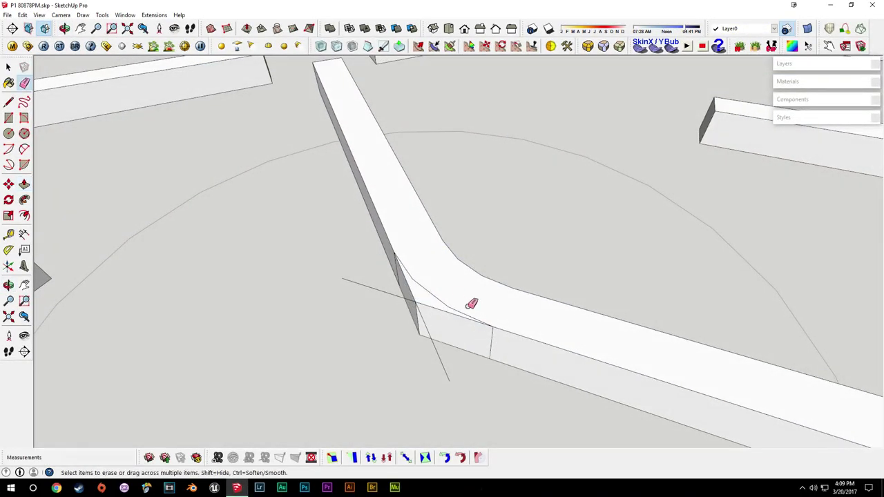
left_click(411, 275)
middle_click_drag(428, 270, 434, 281)
key("alt+h")
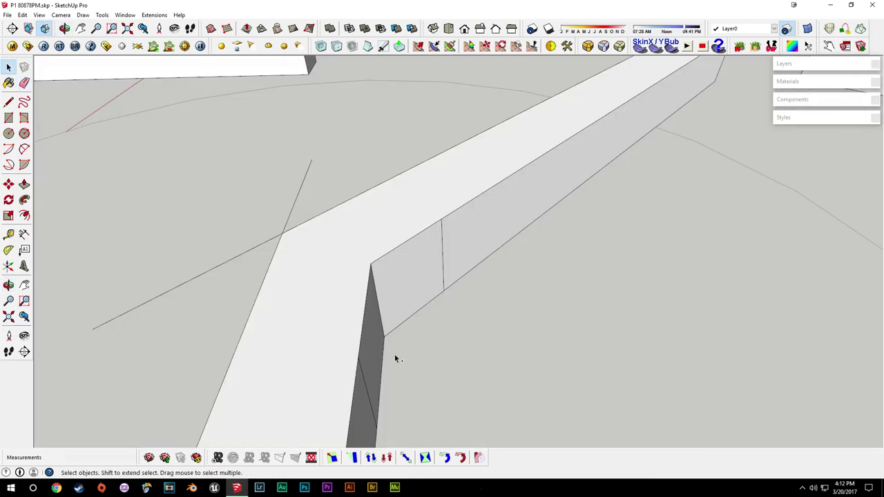
Try to round the squared bend corner with a two-point arc and push the wedge beside it through the bar
middle_click_drag(403, 368, 415, 376)
key("a")
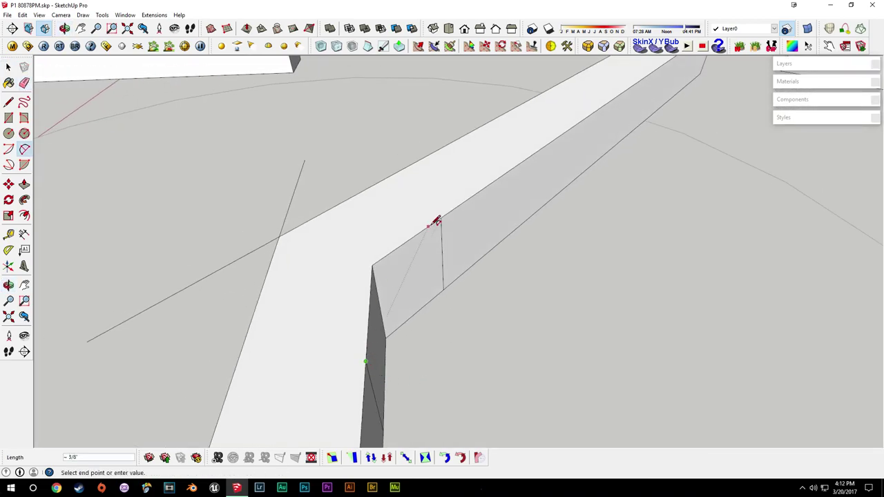
left_click(440, 218)
left_click(416, 237)
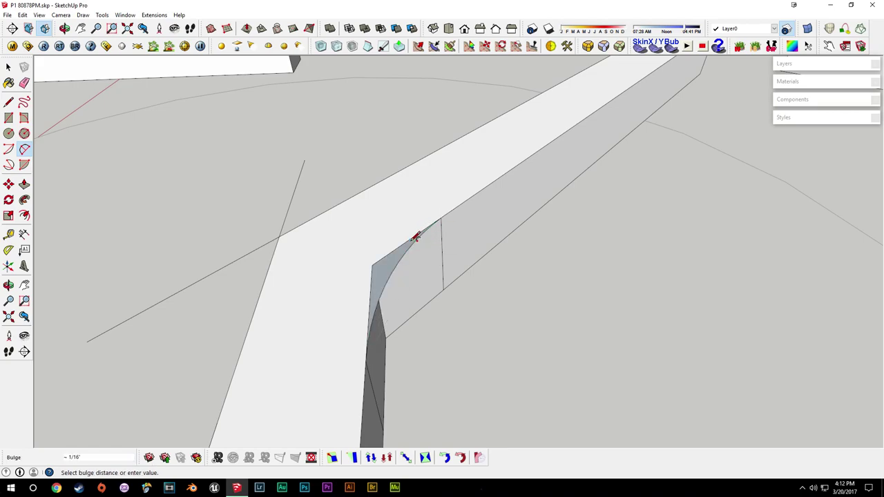
middle_click_drag(418, 238, 450, 278)
key("space")
key("p")
left_click(374, 290)
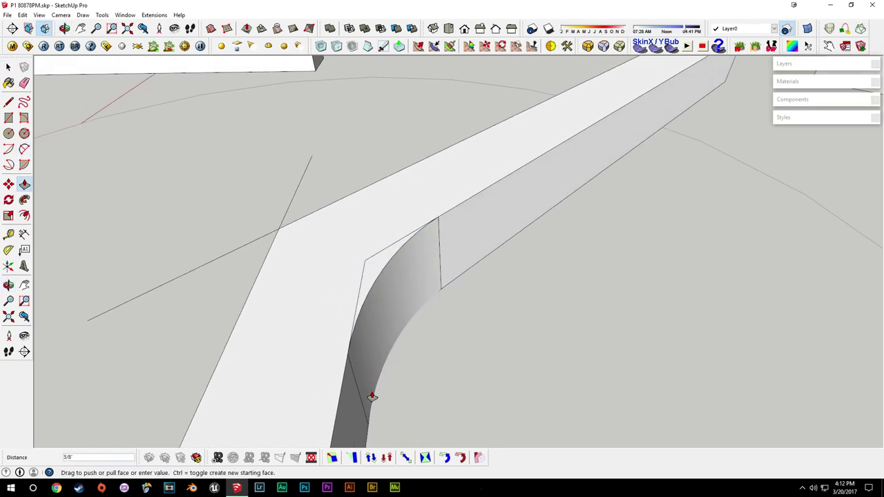
left_click(371, 419)
Erase the leftover edges at the rounded bend, and undo the arc and the cut
key("e")
mouse_move(361, 297)
left_mouse_down()
mouse_move(375, 247)
mouse_move(445, 215)
left_mouse_up()
left_click(361, 386)
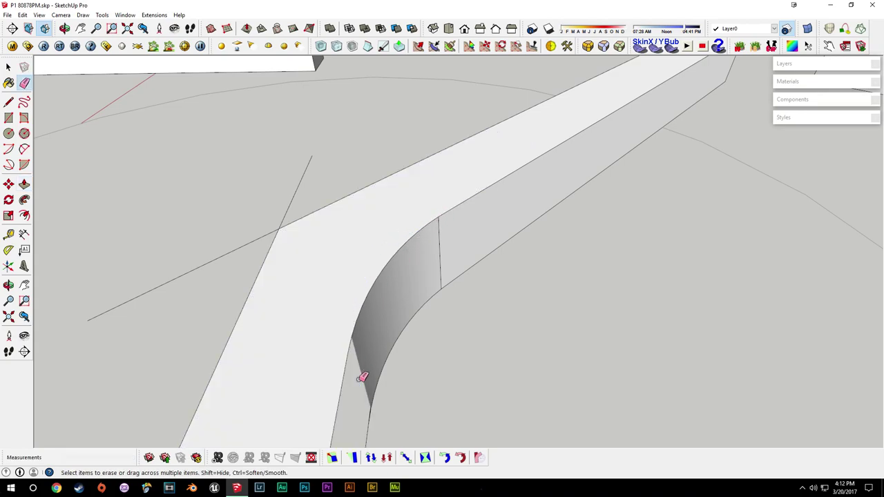
mouse_move(430, 277)
middle_mouse_down()
mouse_move(476, 282)
mouse_move(311, 272)
mouse_move(360, 290)
mouse_move(325, 325)
middle_mouse_up()
key("ctrl+z")
key("ctrl+z")
Draw a new arc across the bend corner between the two vertical edge endpoints
key("a")
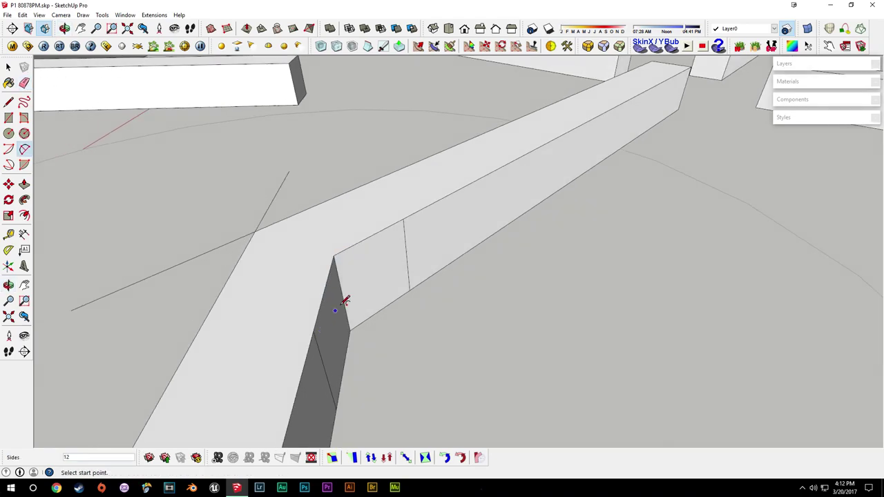
left_click(313, 331)
left_click(403, 219)
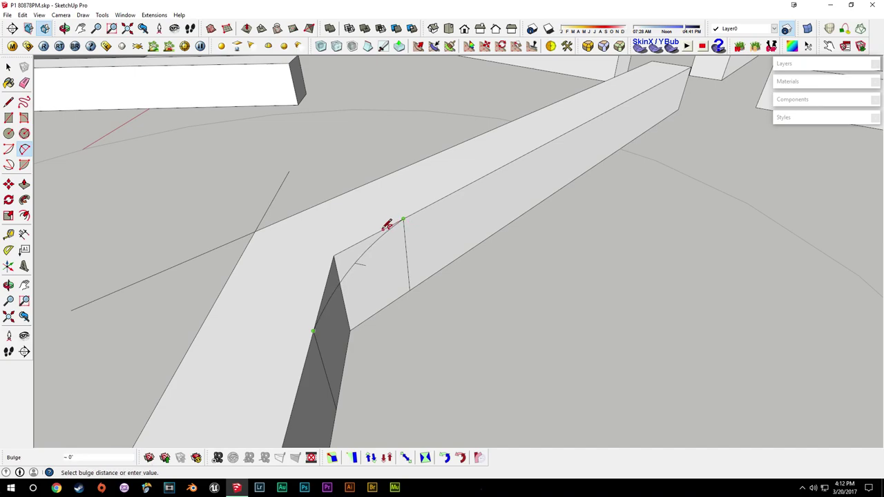
left_click(376, 233)
key("space")
middle_click_drag(377, 264, 394, 256)
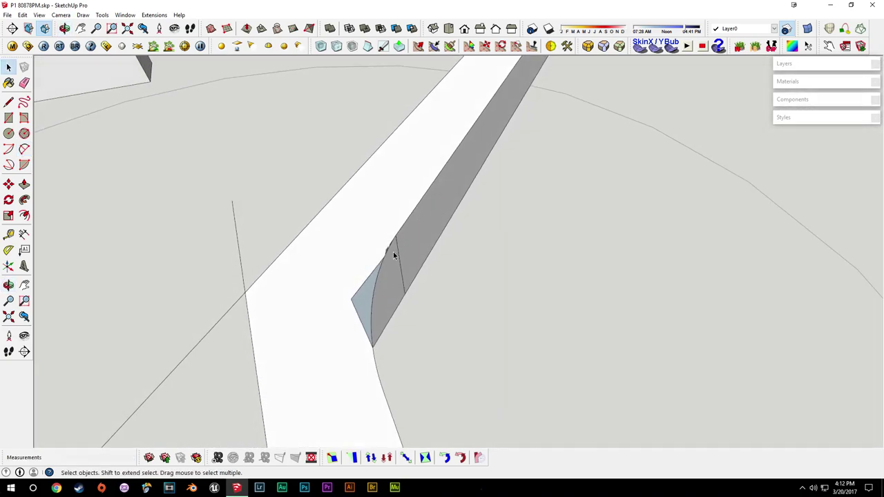
Try to push the wedge between the arc and the bend corner down through the bar
middle_click_drag(367, 333, 339, 301)
key("p")
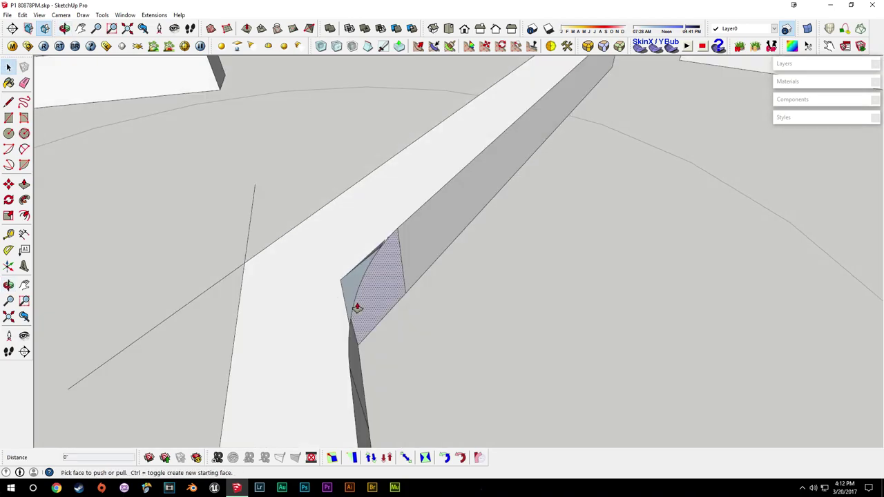
left_click(357, 307)
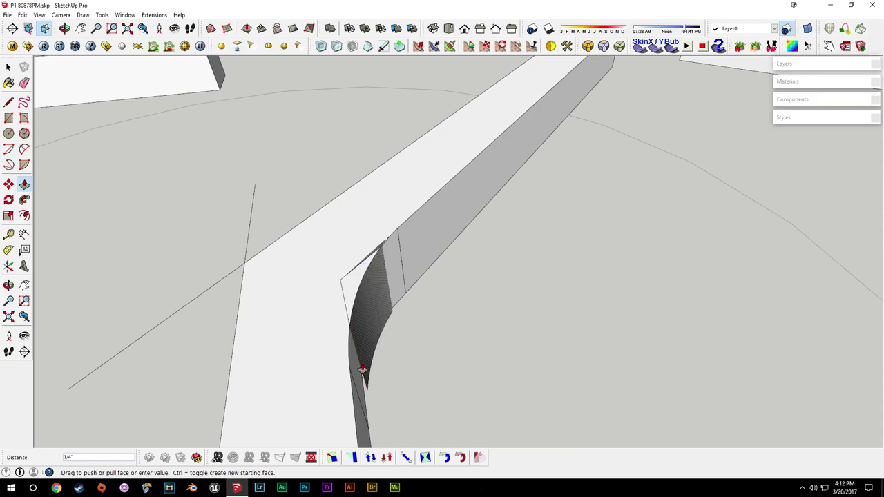
left_click(366, 422)
middle_click_drag(367, 422, 369, 288)
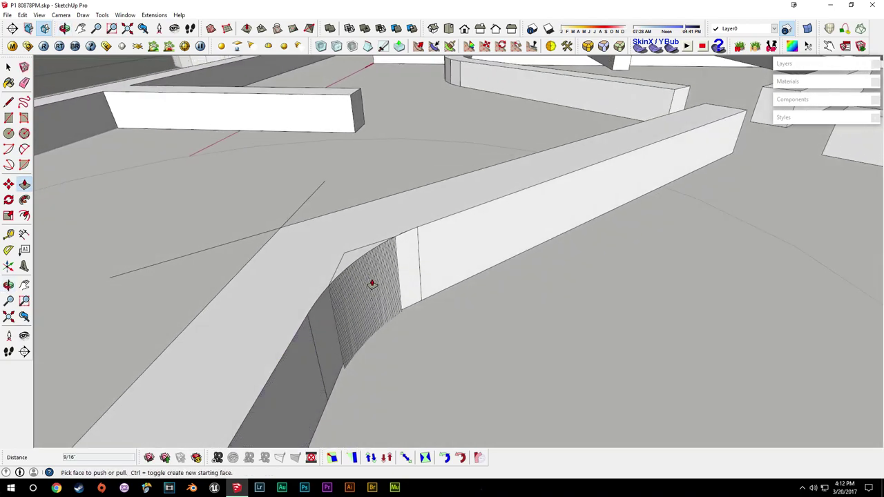
middle_click_drag(333, 314, 421, 306)
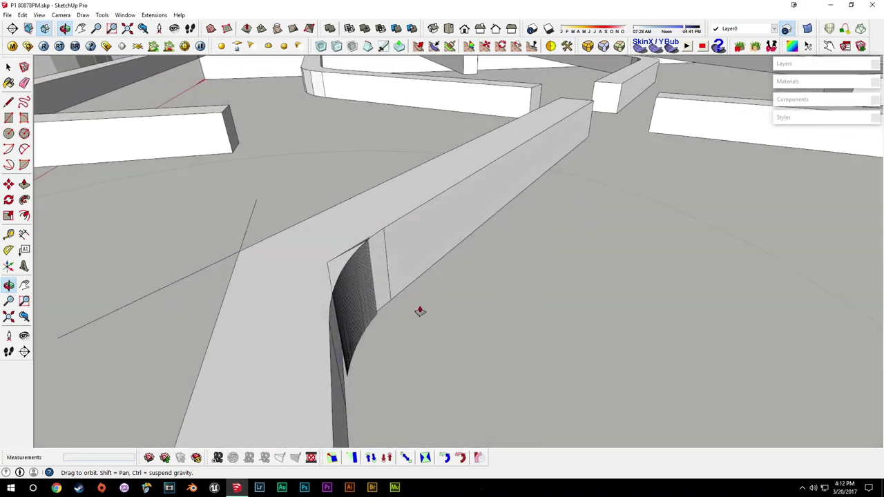
middle_click_drag(428, 244, 315, 290)
mouse_move(329, 257)
middle_mouse_down()
mouse_move(341, 262)
mouse_move(338, 251)
middle_mouse_up()
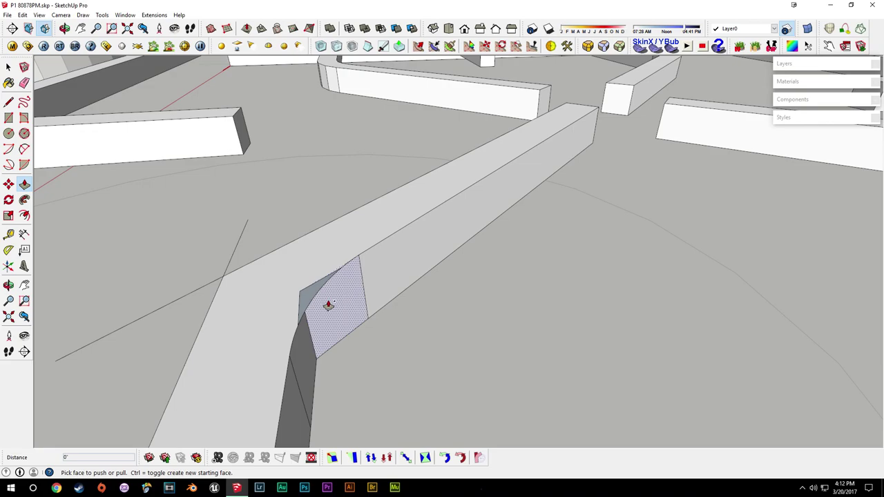
key("space")
Round the bend's outer corner by drawing an arc and pushing away the wedge outside it, cleaning up the leftover lines
middle_click_drag(296, 296, 389, 290)
key("a")
key("space")
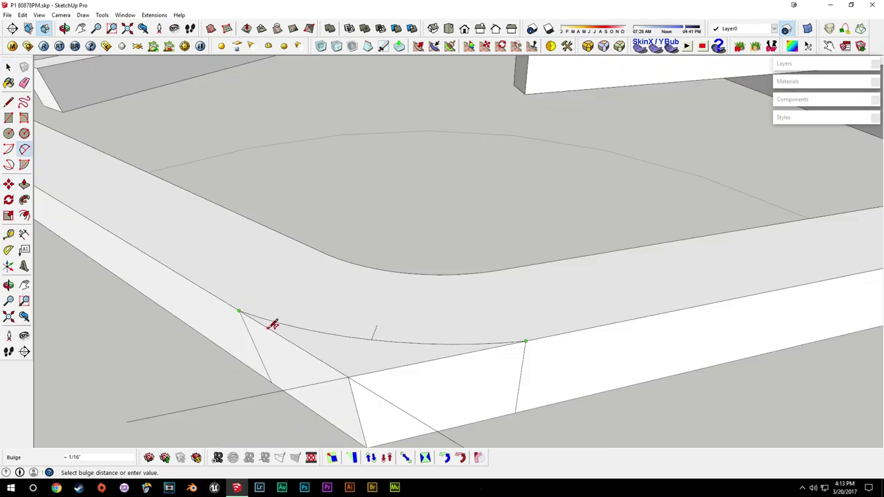
left_click(282, 337)
middle_click_drag(338, 347, 301, 348)
key("space")
key("p")
left_click(332, 338)
left_click(340, 431)
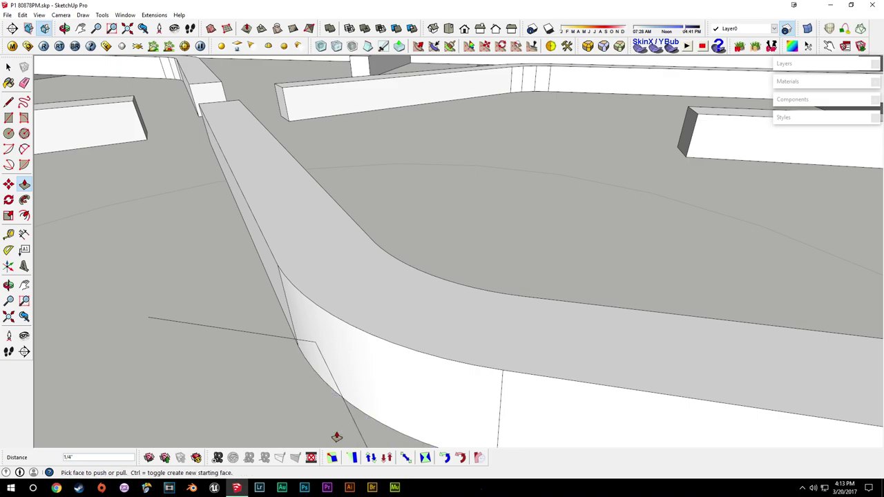
middle_click_drag(339, 432, 318, 367)
left_click(305, 338)
Examine the rounded bend and the remaining faceted bends of the grate fingers around both burners
scroll(311, 331, "down", 10)
mouse_move(359, 283)
middle_mouse_down()
mouse_move(422, 340)
mouse_move(483, 311)
middle_mouse_up()
scroll(536, 293, "up", 4)
mouse_move(548, 287)
middle_mouse_down()
mouse_move(267, 201)
mouse_move(464, 316)
middle_mouse_up()
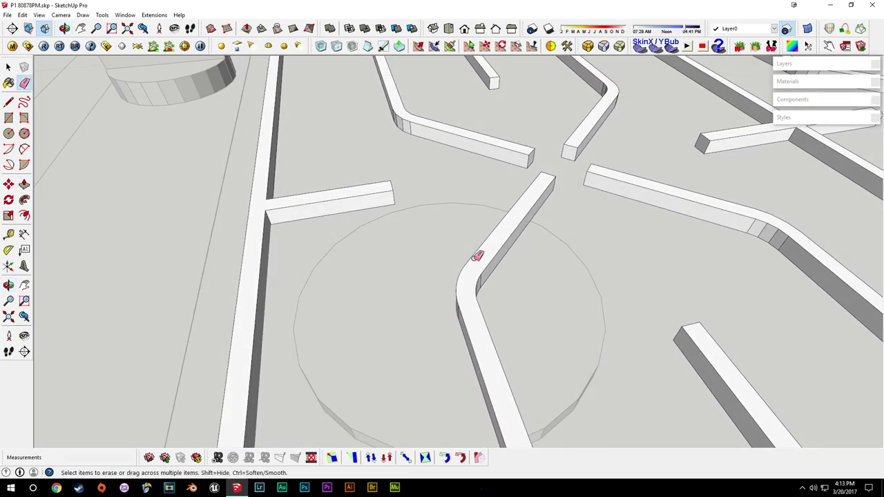
mouse_move(466, 271)
middle_mouse_down()
mouse_move(454, 214)
mouse_move(531, 237)
mouse_move(583, 299)
mouse_move(464, 283)
middle_mouse_up()
scroll(262, 257, "up", 4)
middle_click_drag(304, 280, 405, 295)
scroll(531, 177, "down", 2)
scroll(532, 175, "down", 10)
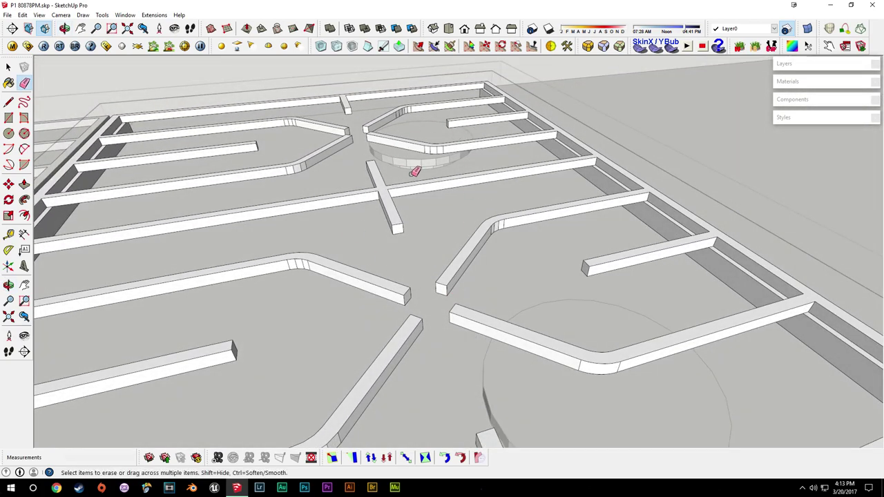
middle_click_drag(341, 294, 419, 251, "shift")
Draw a line along the green axis across two bent fingers of the front burner and erase its segment between the bars
scroll(436, 347, "up", 2)
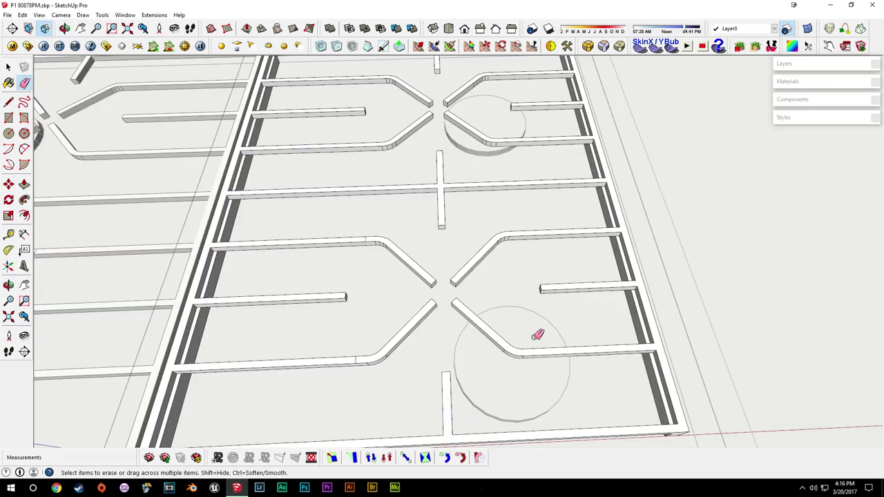
scroll(541, 343, "up", 1)
key("l")
left_click(545, 357)
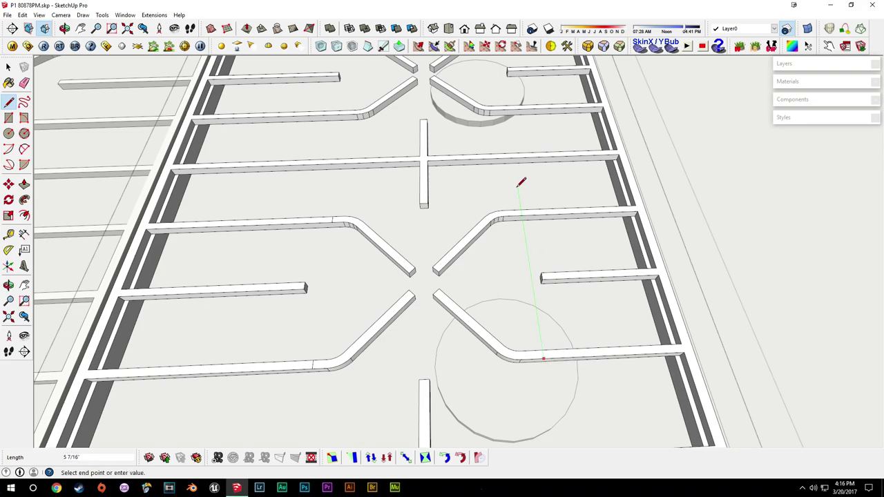
left_click(523, 213)
key("space")
key("e")
left_click(530, 253)
mouse_move(529, 241)
middle_mouse_down()
mouse_move(560, 283)
mouse_move(566, 316)
middle_mouse_up()
Draw green-axis lines on both sides of the back burner, running across its bent fingers from the front burner's rear fingers
key("l")
left_click(557, 323)
scroll(541, 151, "down", 3)
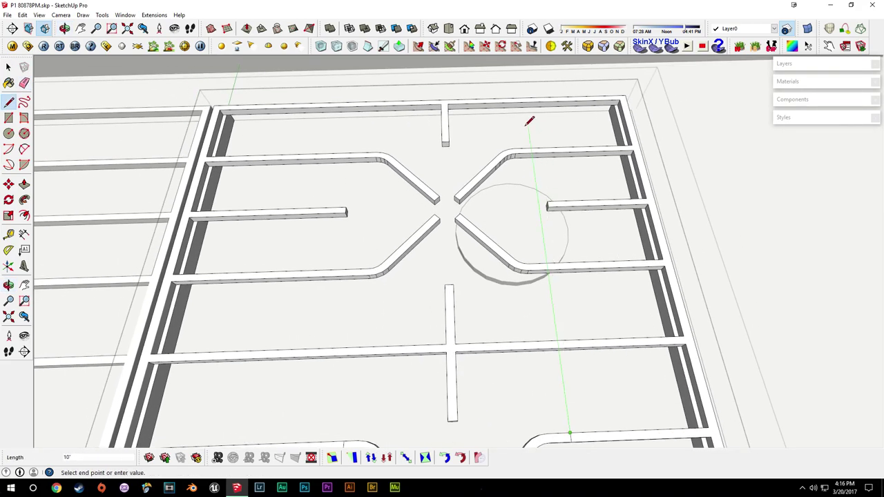
left_click(530, 122)
key("space")
key("l")
scroll(491, 335, "up", 2)
middle_click_drag(492, 336, 476, 347)
key("space")
key("l")
left_click(438, 357)
left_click(438, 148)
Erase the line segments between the grate bars and delete the unwanted faces filling the gaps
key("e")
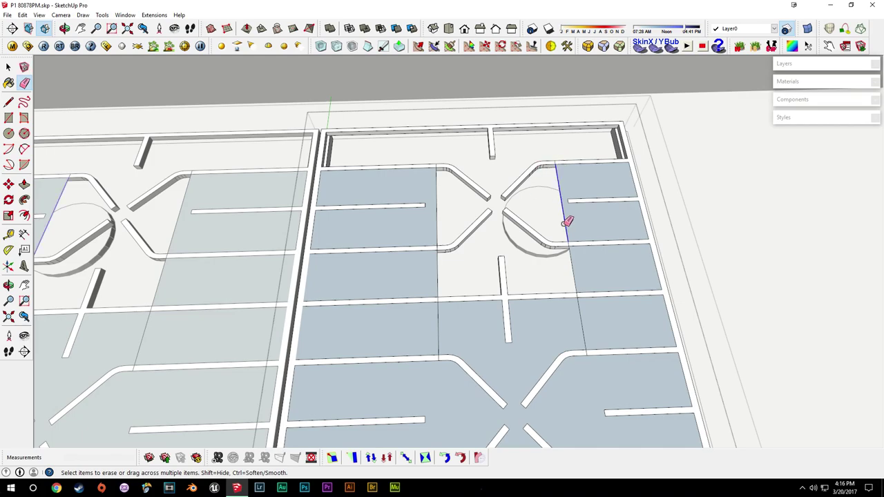
left_click_drag(566, 221, 561, 269)
left_click_drag(434, 274, 435, 232)
middle_click_drag(451, 312, 443, 250, "shift")
key("space")
middle_click_drag(474, 293, 474, 240, "shift")
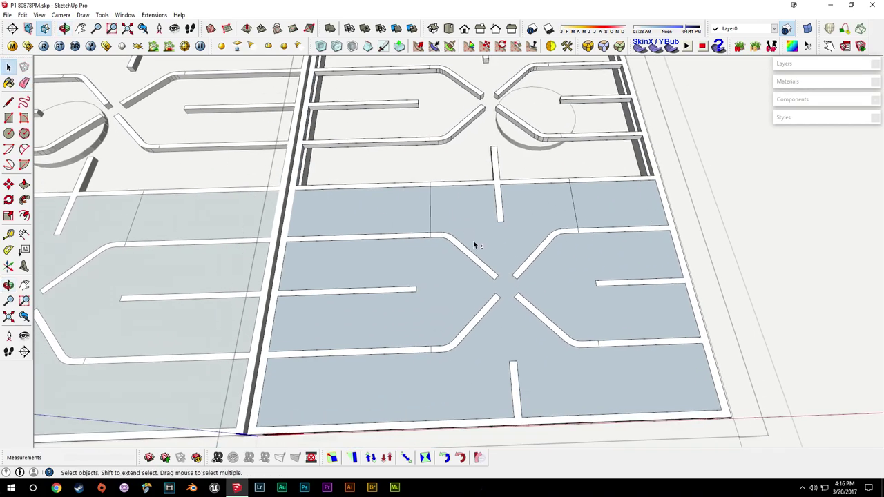
left_click(482, 363)
key("Delete")
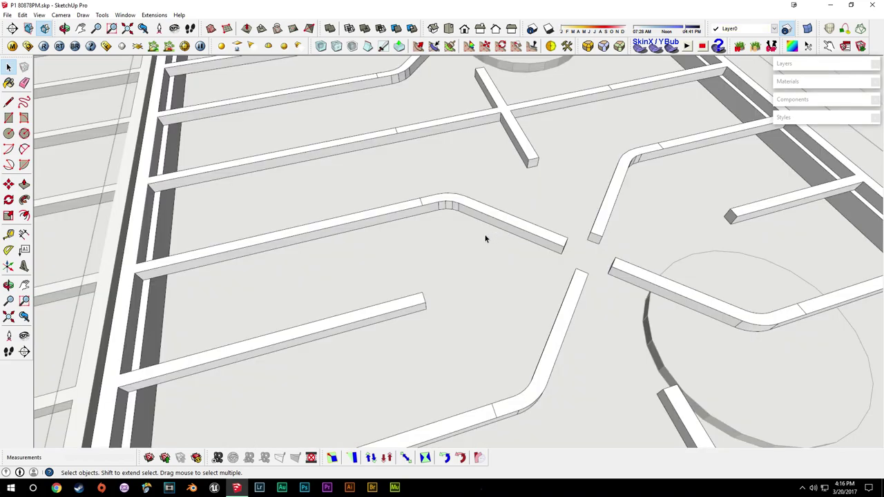
Push the top faces of the faceted finger bends down 1/4" to remove those bent ends beyond the cut lines
key("p")
left_click(434, 203)
left_click(425, 209)
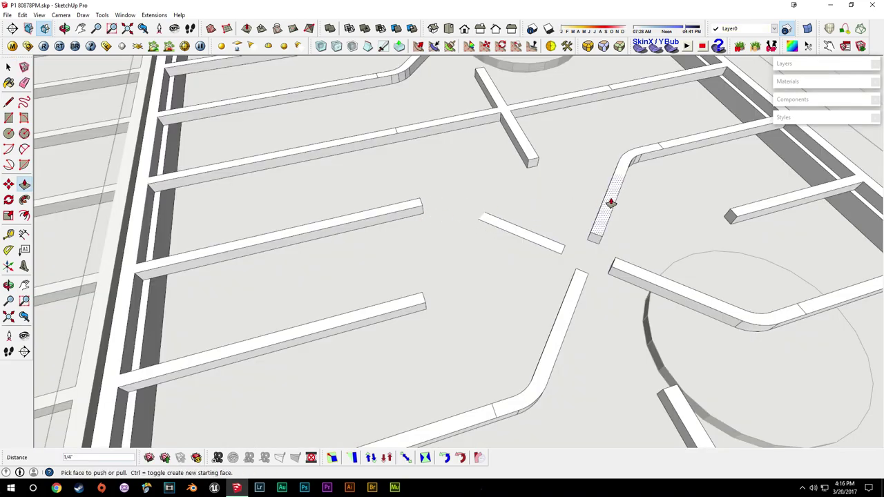
left_click(649, 160)
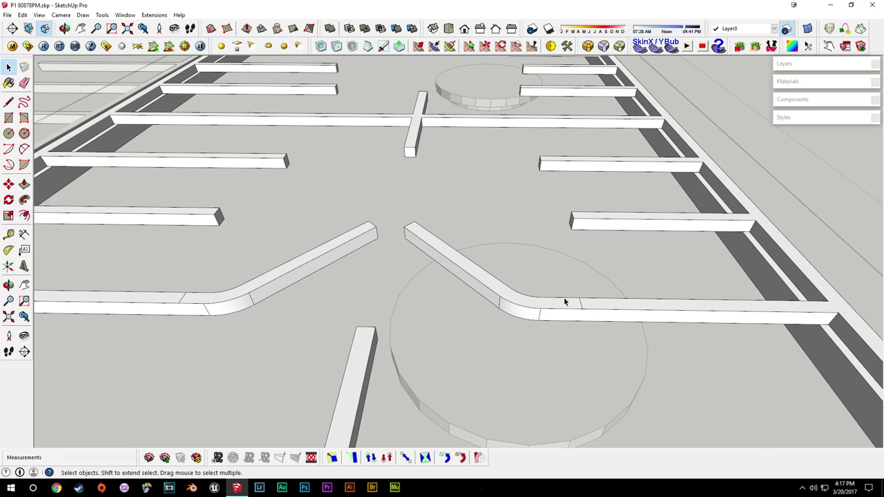
Push/pull the bent end of the front burner's rounded finger at its cut lines
key("p")
left_click(551, 316)
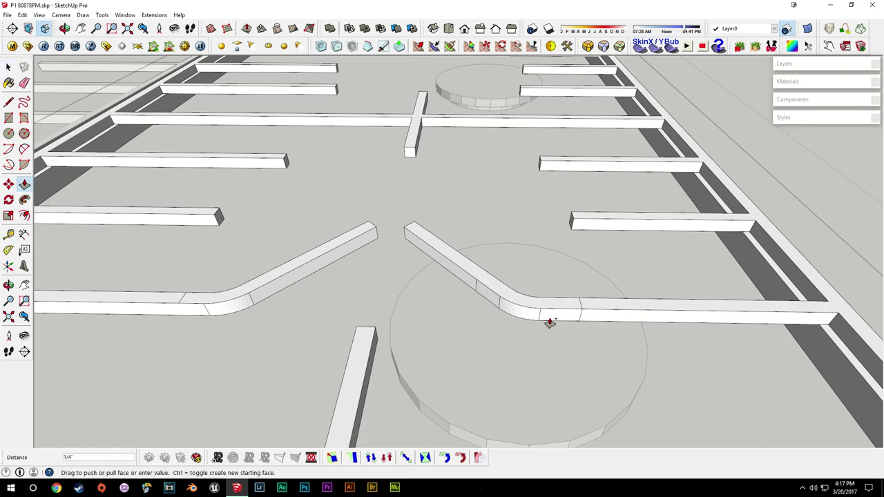
left_click(557, 319)
mouse_move(571, 311)
middle_mouse_down()
mouse_move(513, 322)
mouse_move(553, 314)
middle_mouse_up()
key("space")
key("e")
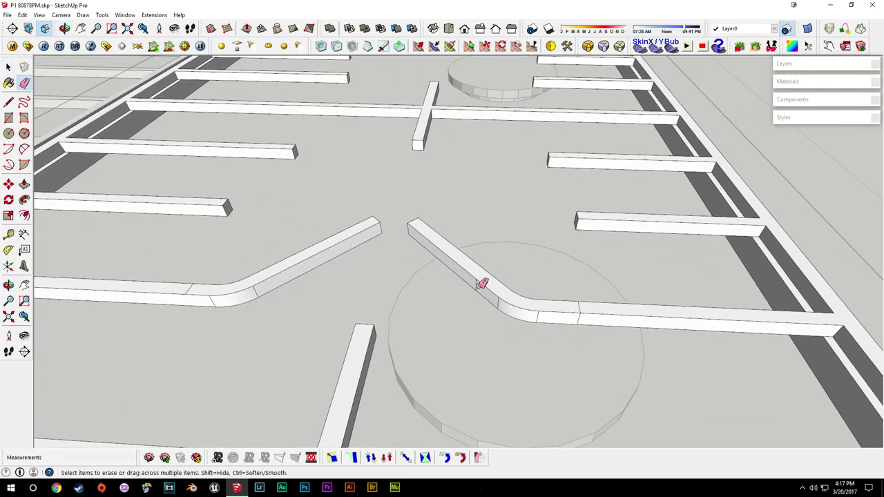
Copy the front burner's rounded finger bend into the open space beside the grate's centre bar and mirror it with a scale of -1
key("space")
left_click_drag(398, 205, 567, 360)
mouse_move(567, 359)
middle_mouse_down()
mouse_move(493, 350)
mouse_move(547, 322)
mouse_move(422, 310)
mouse_move(304, 274)
middle_mouse_up()
key("m")
left_click(343, 237)
key("s")
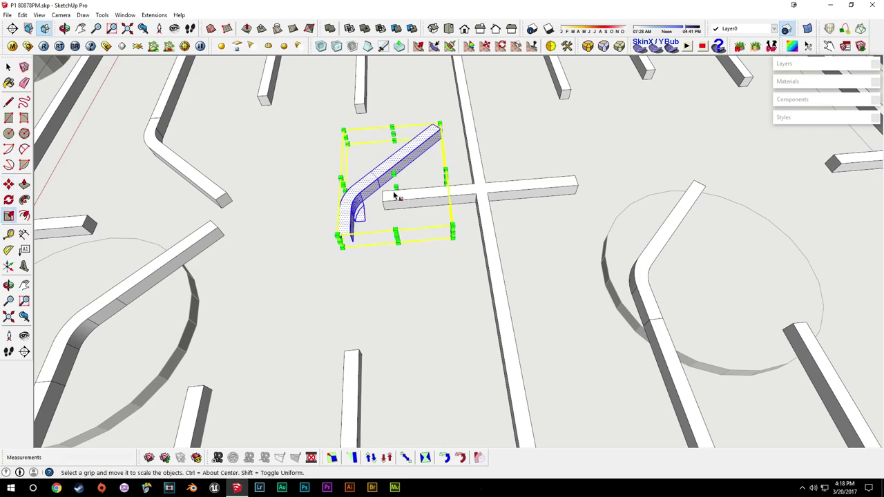
left_click(446, 176)
type("-1")
key("Return")
key("space")
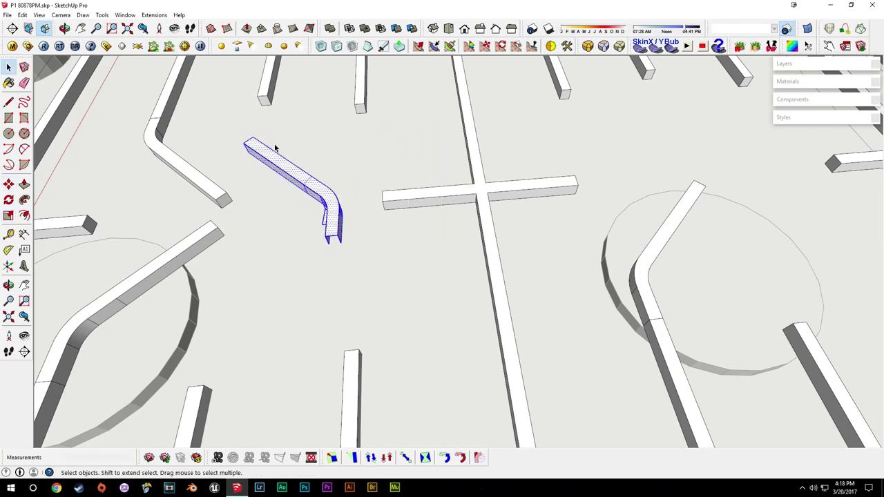
Move the mirrored bend by its cut-end corner onto the matching end of the straight finger stub
key("m")
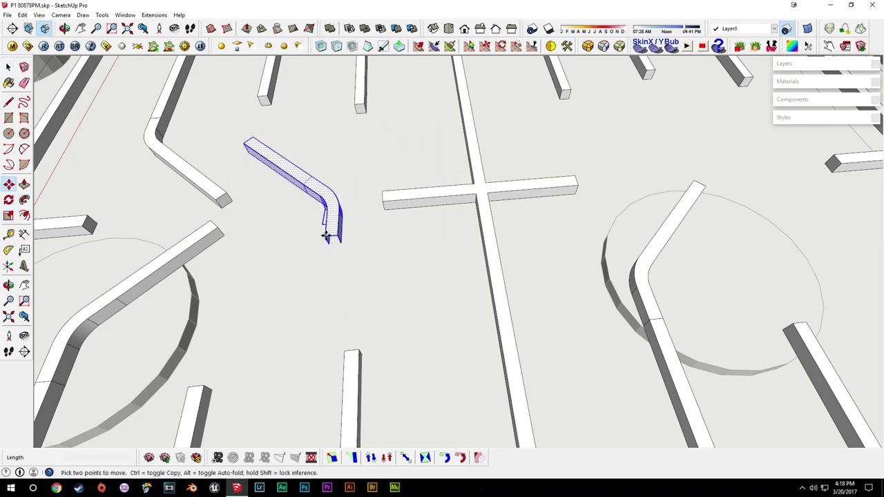
left_click(327, 236)
left_click(347, 349)
key("space")
Erase the stray face and edges left beneath the attached bend's inner curve, displaying back edges to find remaining fragments
mouse_move(348, 350)
middle_mouse_down()
mouse_move(367, 243)
mouse_move(534, 203)
middle_mouse_up()
scroll(489, 282, "up", 5)
key("e")
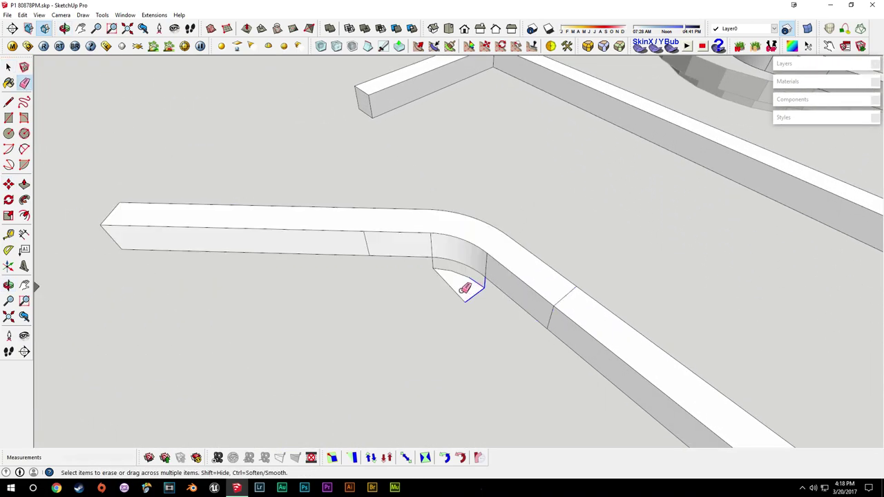
left_click_drag(437, 268, 435, 265)
scroll(477, 300, "down", 3)
middle_click_drag(476, 300, 310, 284)
key("space")
scroll(376, 297, "up", 3)
key("k")
scroll(310, 284, "up", 2)
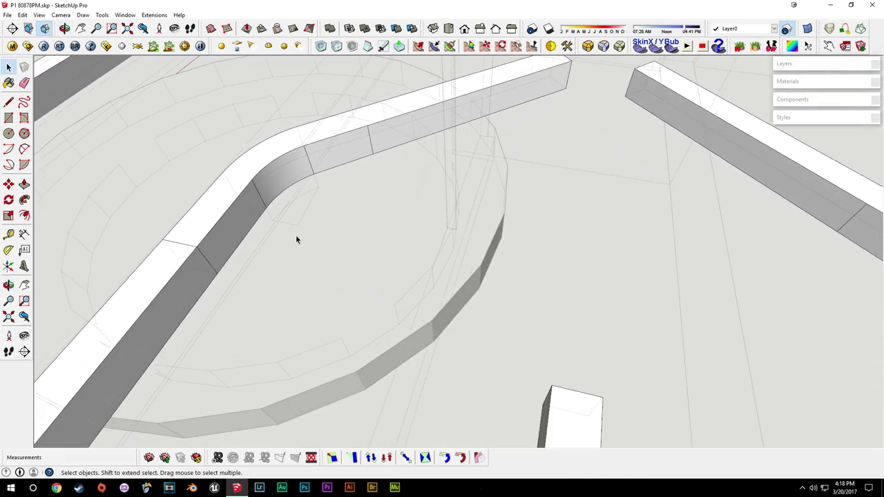
middle_click_drag(296, 239, 387, 284)
key("e")
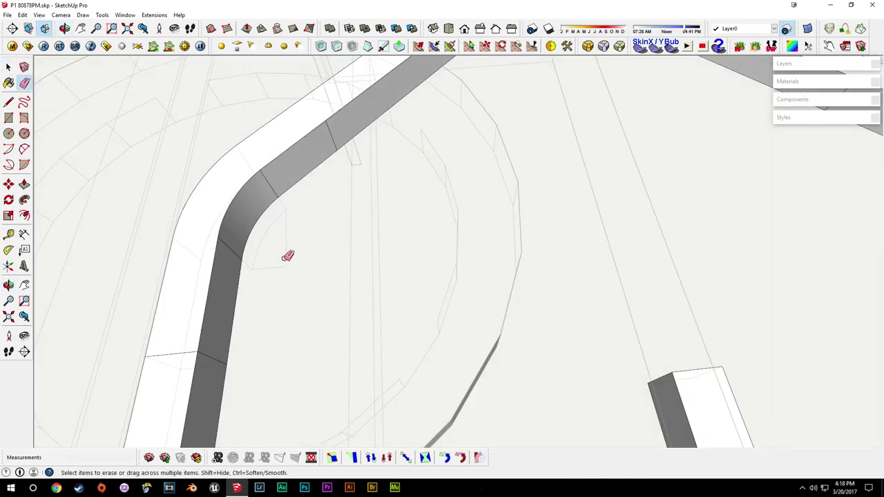
scroll(281, 221, "down", 2)
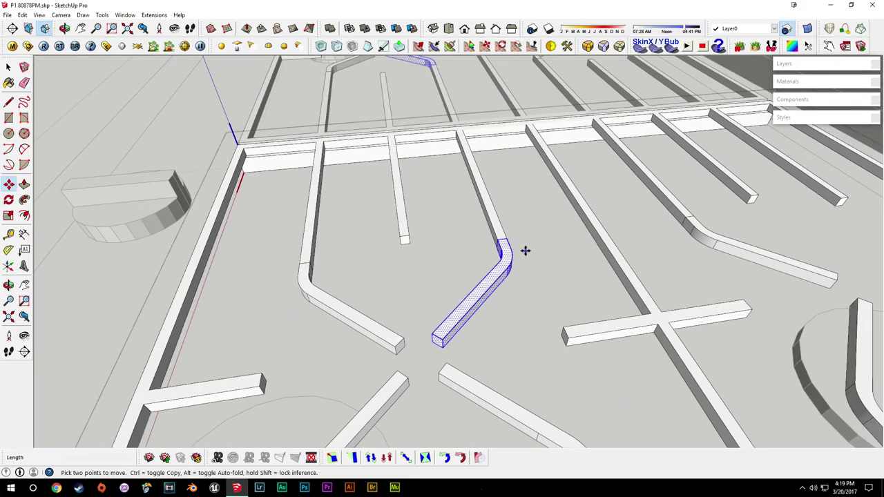
Copy the selected rounded bend along the green axis onto the cut end of the matching finger on the far side of the grate
key("ctrl")
left_click(504, 245)
scroll(665, 242, "up", 3)
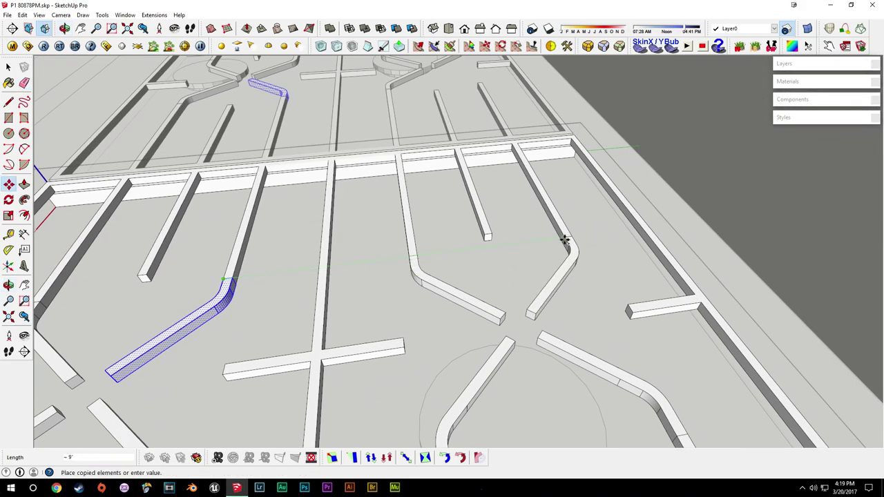
left_click(565, 241)
key("space")
Erase the leftover edge at the joint between a copied bend and its straight finger
scroll(565, 241, "down", 4)
middle_click_drag(471, 328, 537, 304)
left_click(536, 301)
scroll(289, 277, "up", 3)
mouse_move(296, 249)
middle_mouse_down()
mouse_move(420, 261)
mouse_move(346, 297)
mouse_move(267, 283)
middle_mouse_up()
scroll(339, 312, "up", 3)
key("e")
scroll(338, 231, "up", 1)
left_click(336, 213)
mouse_move(339, 215)
middle_mouse_down()
mouse_move(414, 311)
mouse_move(518, 310)
middle_mouse_up()
middle_click_drag(449, 313, 537, 369)
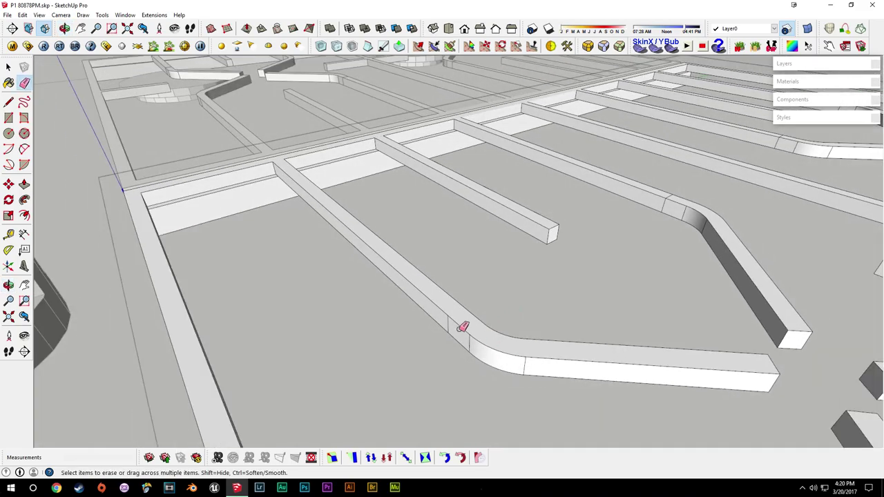
Select the curved side face and its lower edge on the underside of the outer finger's rounded bend
mouse_move(452, 321)
middle_mouse_down()
mouse_move(460, 347)
mouse_move(355, 336)
mouse_move(375, 320)
mouse_move(315, 172)
mouse_move(292, 154)
mouse_move(554, 350)
mouse_move(519, 356)
mouse_move(533, 310)
middle_mouse_up()
scroll(534, 355, "up", 3)
key("space")
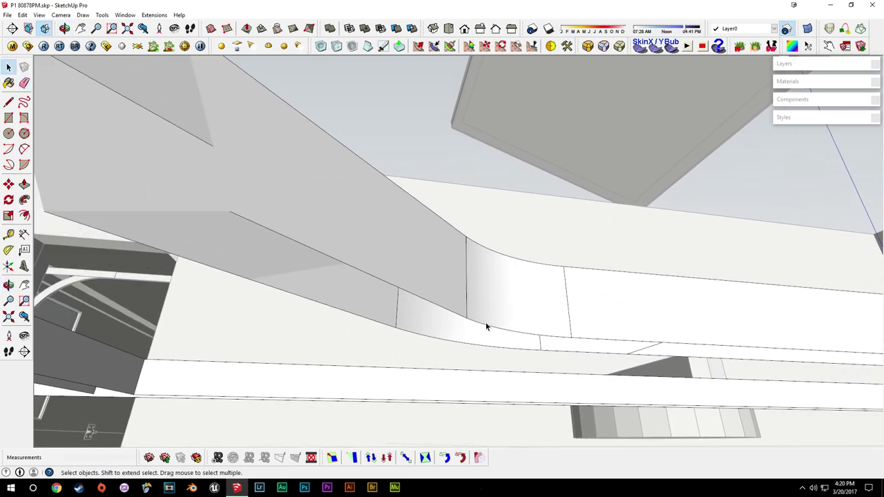
left_click(485, 327)
left_click(491, 310, "shift")
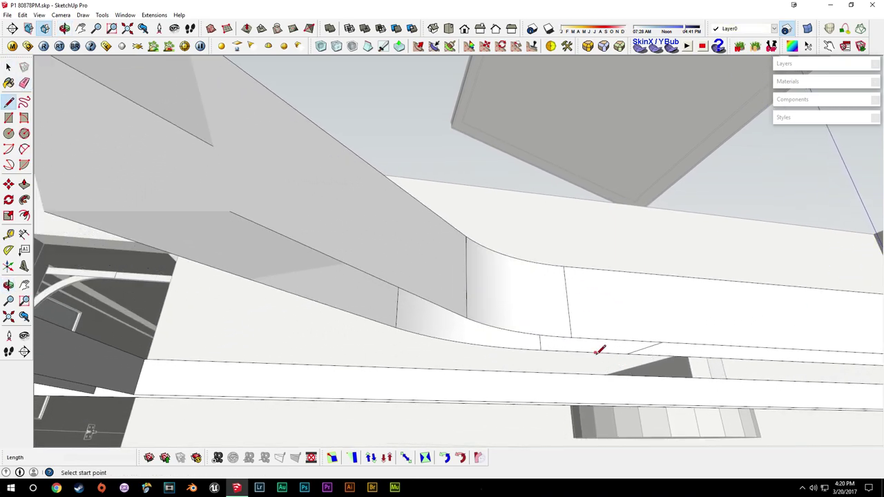
Copy the right burner grate straight up above the cooktop so its underside can be reached
left_click(581, 330)
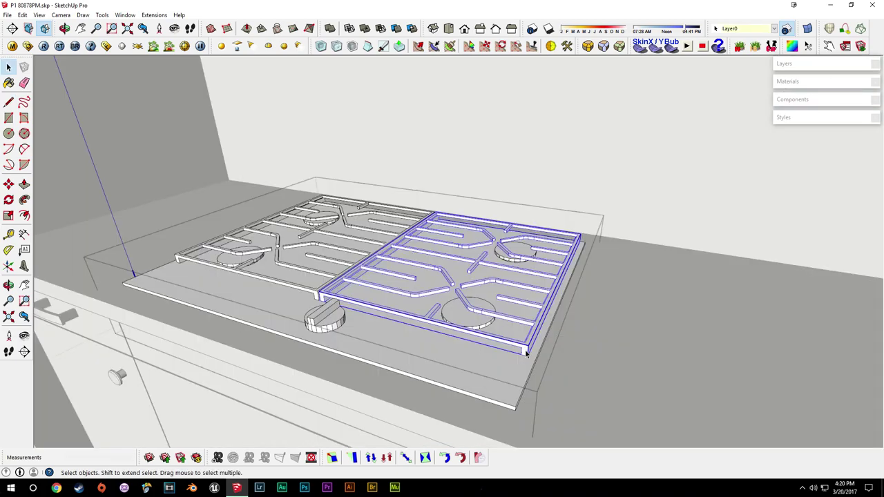
key("m")
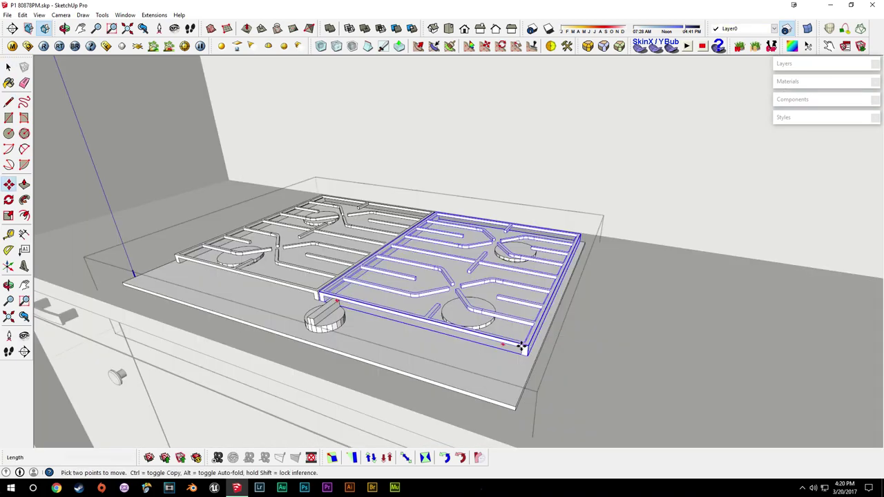
mouse_move(523, 347)
middle_mouse_down()
mouse_move(536, 374)
mouse_move(522, 352)
middle_mouse_up()
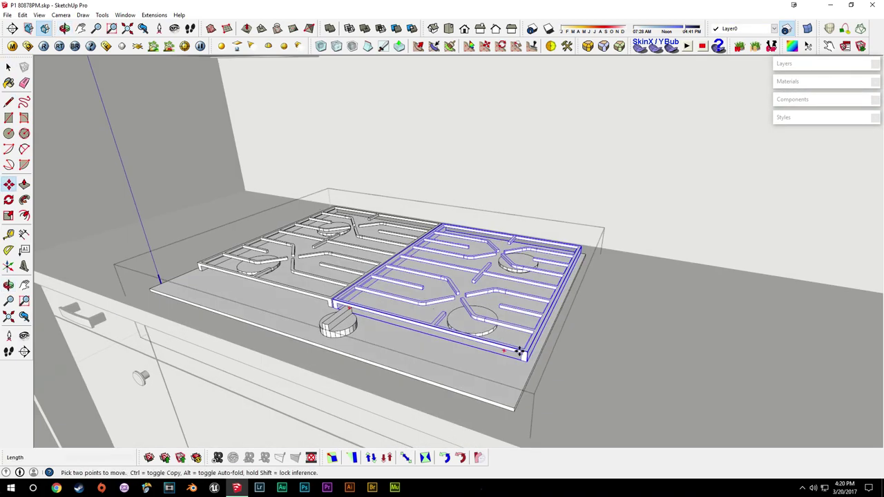
left_click(523, 351)
key("ctrl")
left_click(543, 132)
scroll(557, 110, "up", 4)
middle_click_drag(528, 304, 488, 150)
key("space")
scroll(434, 269, "up", 3)
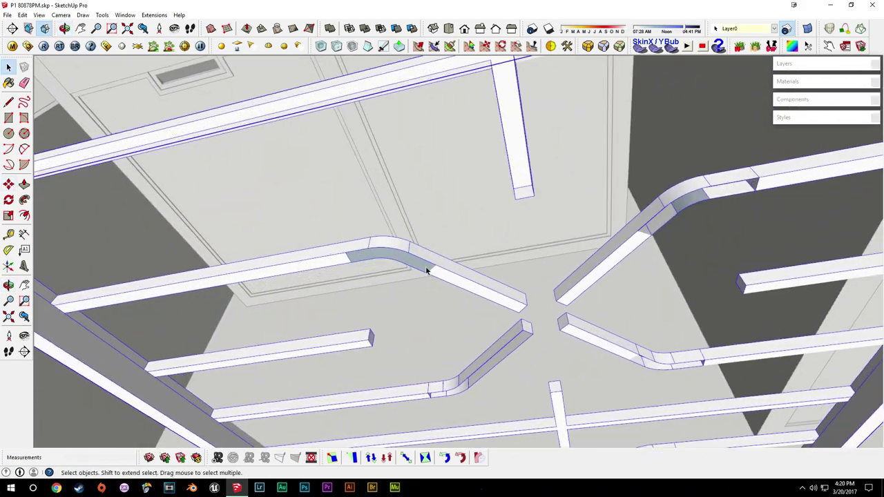
Open the raised grate, patch the missing underside face at the curved bar with a line, and erase the stray edges
double_click(426, 268)
key("e")
scroll(427, 268, "up", 5)
mouse_move(435, 371)
middle_mouse_down()
mouse_move(438, 316)
mouse_move(422, 223)
mouse_move(449, 192)
middle_mouse_up()
mouse_move(447, 227)
middle_mouse_down()
mouse_move(558, 192)
mouse_move(487, 258)
mouse_move(509, 207)
middle_mouse_up()
key("l")
left_click(499, 239)
key("e")
left_click(495, 254)
left_click(532, 241)
Turn off the display of hidden geometry
mouse_move(372, 329)
middle_mouse_down()
mouse_move(388, 300)
mouse_move(404, 311)
mouse_move(432, 272)
mouse_move(519, 352)
mouse_move(245, 211)
middle_mouse_up()
mouse_move(289, 364)
middle_mouse_down()
mouse_move(450, 301)
mouse_move(449, 339)
mouse_move(574, 211)
mouse_move(509, 213)
mouse_move(514, 277)
mouse_move(351, 276)
middle_mouse_up()
scroll(570, 221, "up", 5)
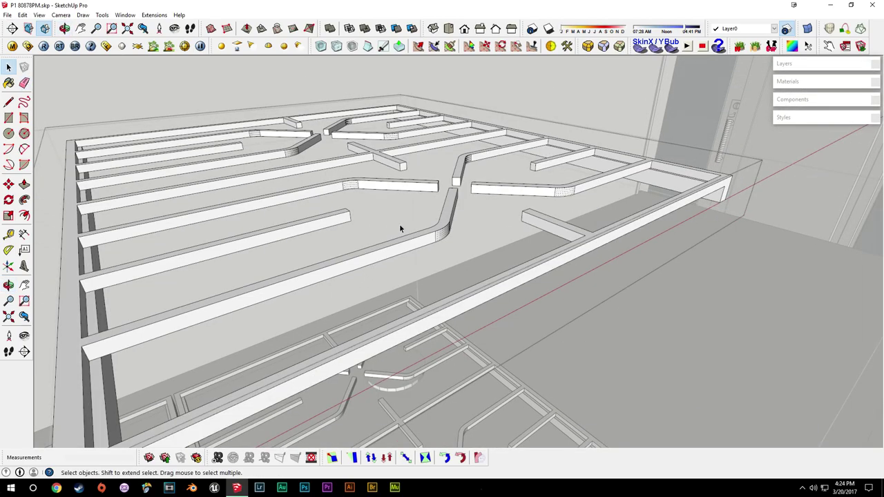
middle_click_drag(399, 229, 376, 223)
left_click(39, 14)
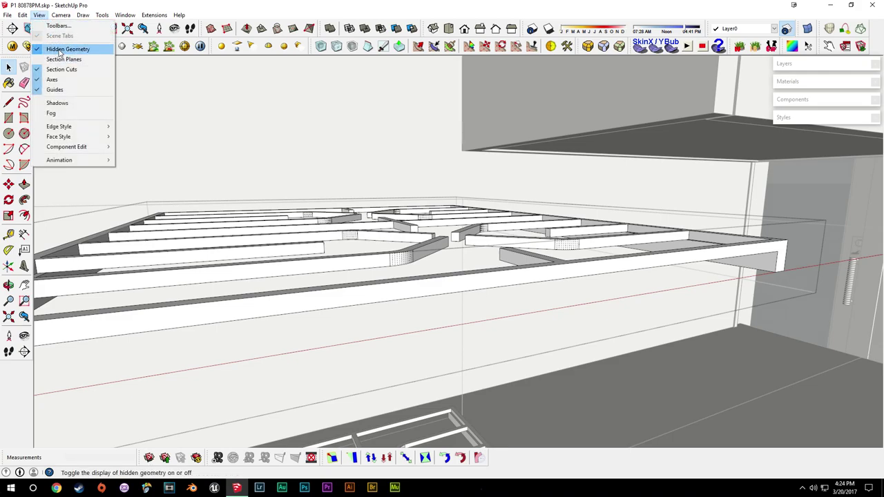
left_click(59, 51)
Delete the grate copy floating above the cooktop
middle_click_drag(478, 290, 465, 308)
middle_click_drag(635, 393, 503, 286)
scroll(464, 346, "down", 5)
left_click(502, 278)
key("Delete")
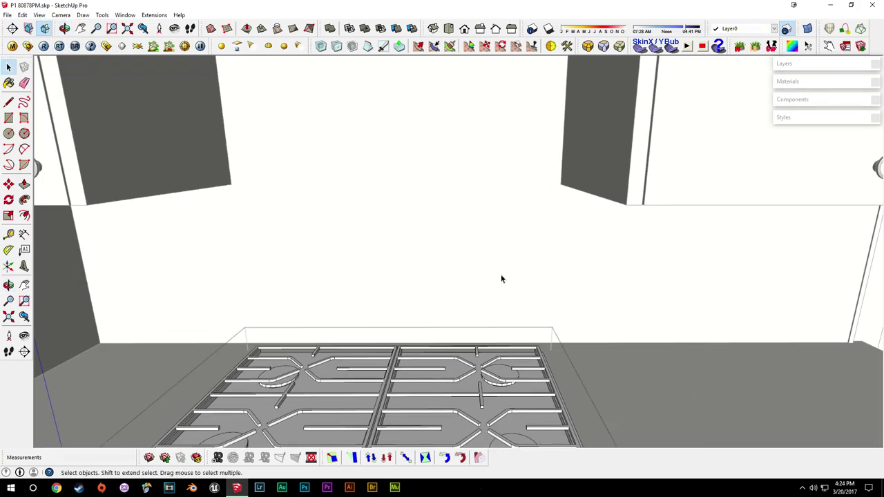
Measure the diameters of the front and rear burner discs under the left grate
middle_click_drag(461, 413, 298, 317)
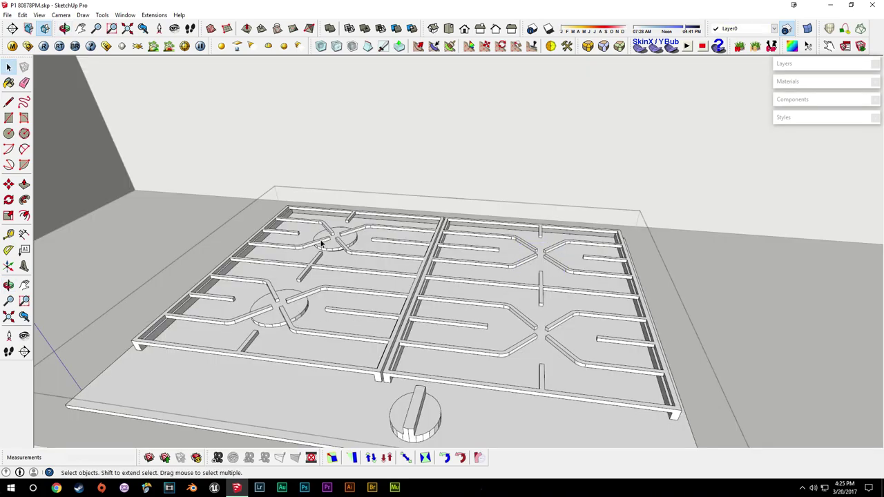
middle_click_drag(333, 249, 336, 298)
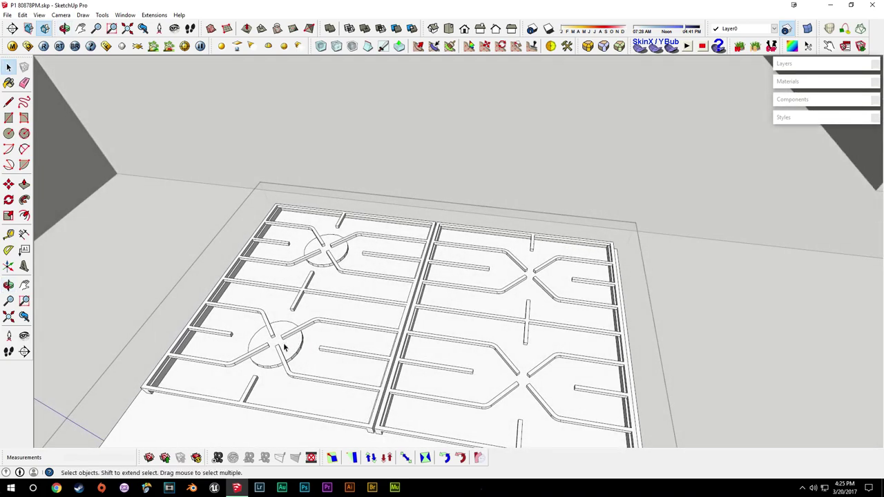
middle_click_drag(284, 348, 454, 334, "shift")
scroll(454, 333, "up", 5)
key("t")
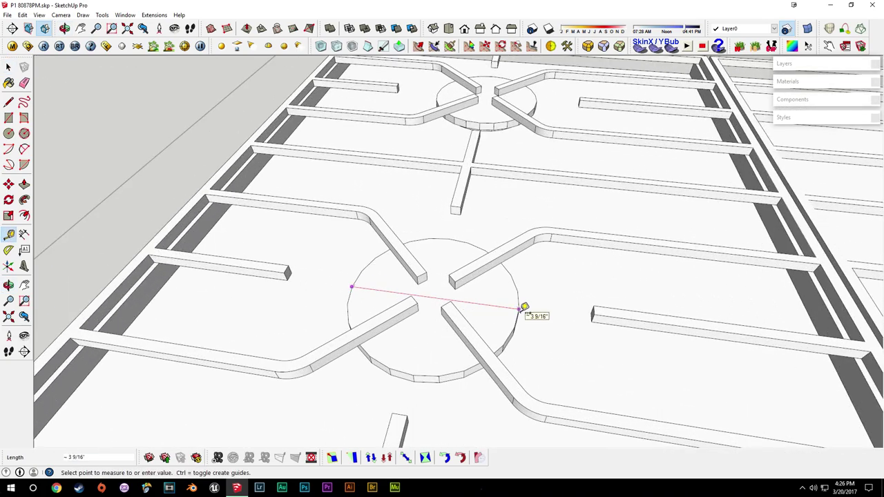
key("space")
middle_click_drag(507, 126, 484, 295, "shift")
key("t")
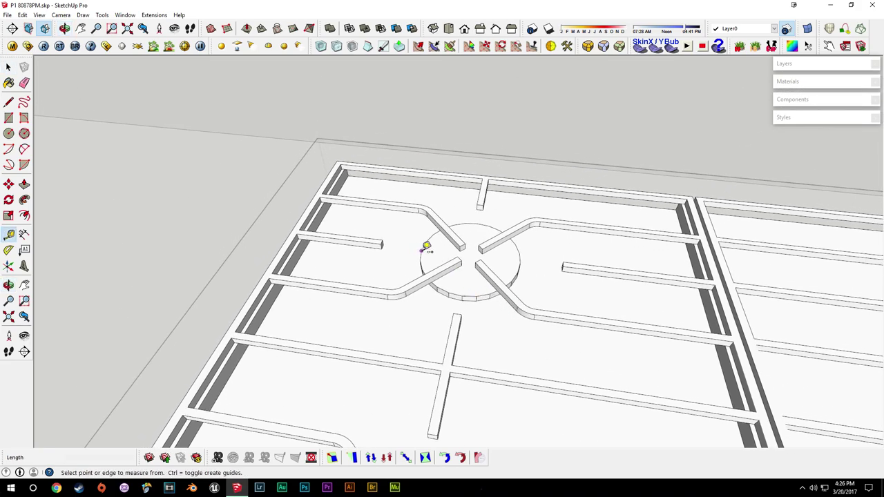
key("space")
Delete the front and rear burner discs under the left grate
scroll(523, 257, "down", 3)
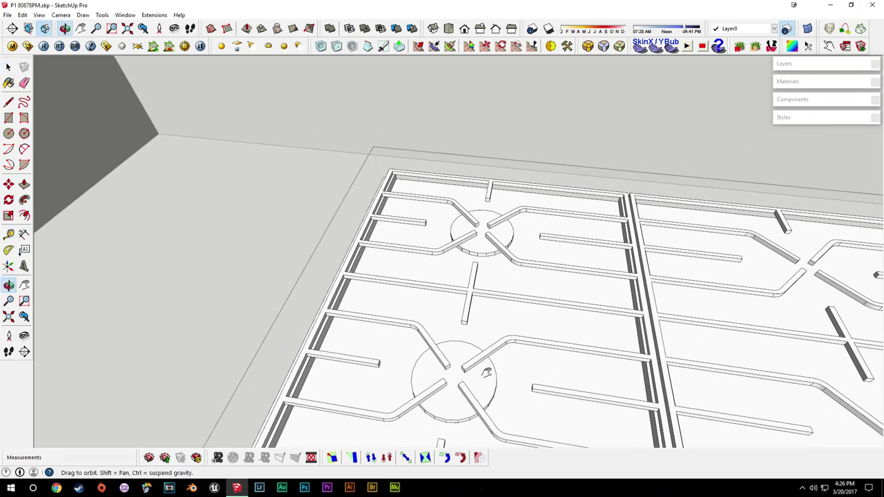
middle_click_drag(489, 384, 476, 338)
left_click(464, 211)
key("Delete")
scroll(494, 319, "down", 3)
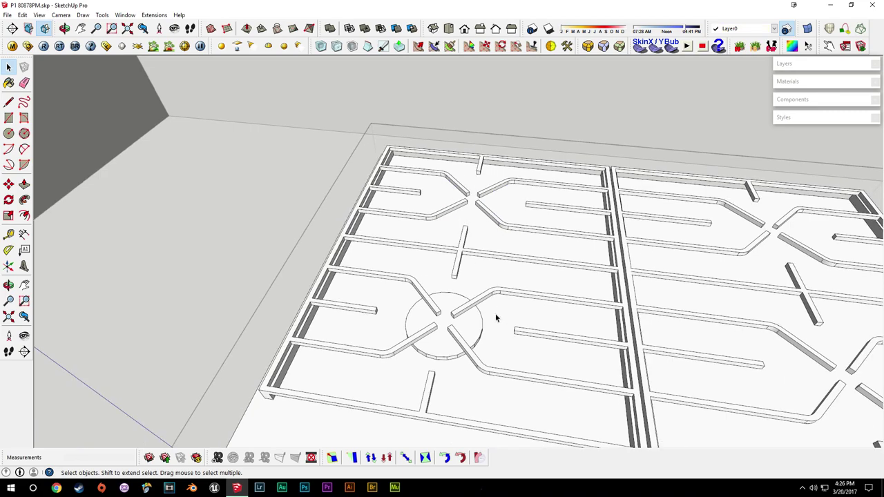
left_click(461, 350)
middle_click_drag(477, 351, 438, 310)
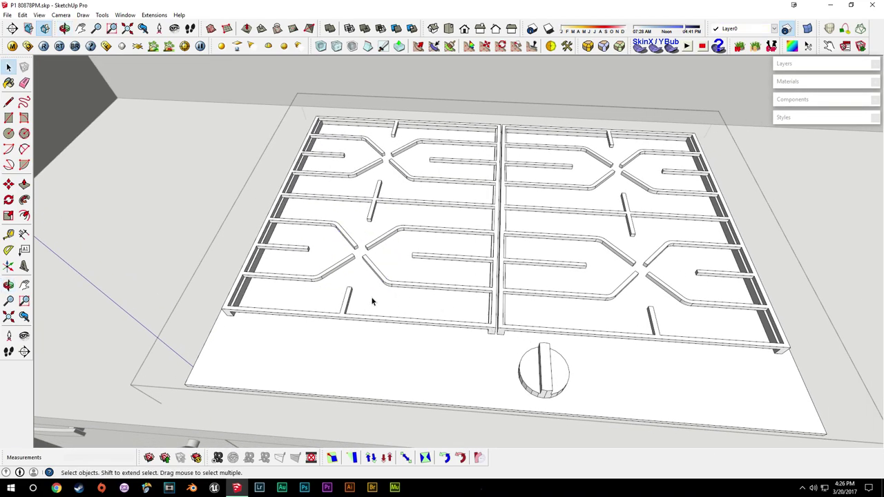
Draw a circle on the cooktop surface in front of the left grate
scroll(371, 301, "up", 2)
left_click(8, 134)
middle_click_drag(405, 337, 492, 234, "shift")
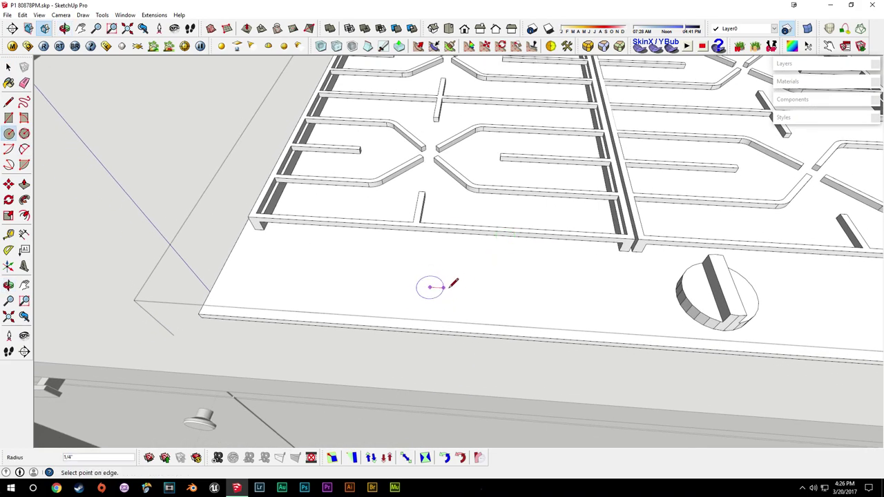
key("Escape")
left_click(412, 283)
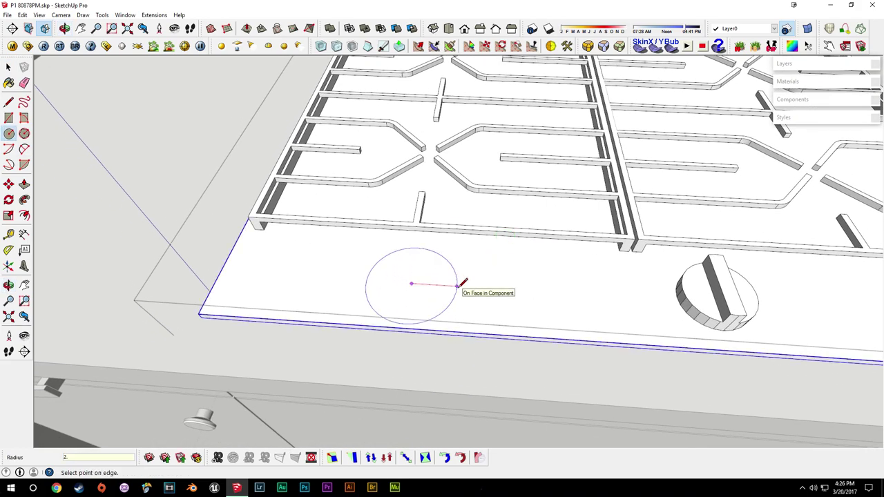
key("Return")
key("space")
left_click(445, 292)
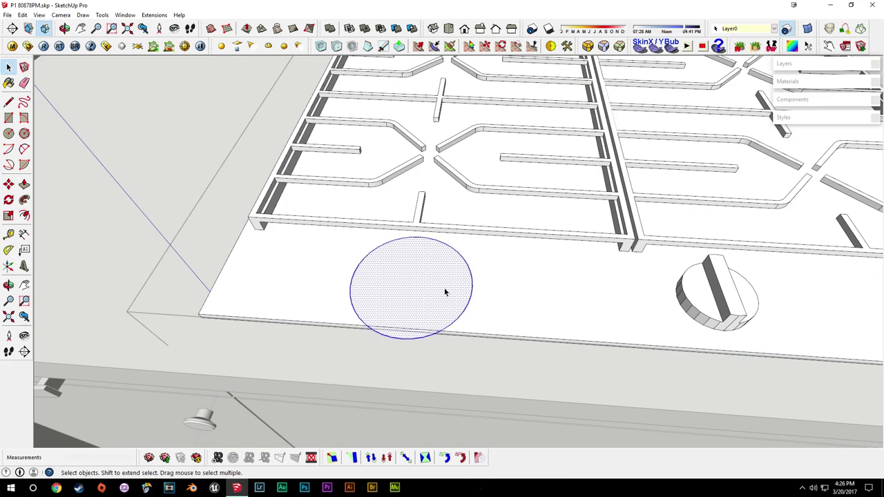
Try making the circle a component raised into a thin disc, and delete it
key("g")
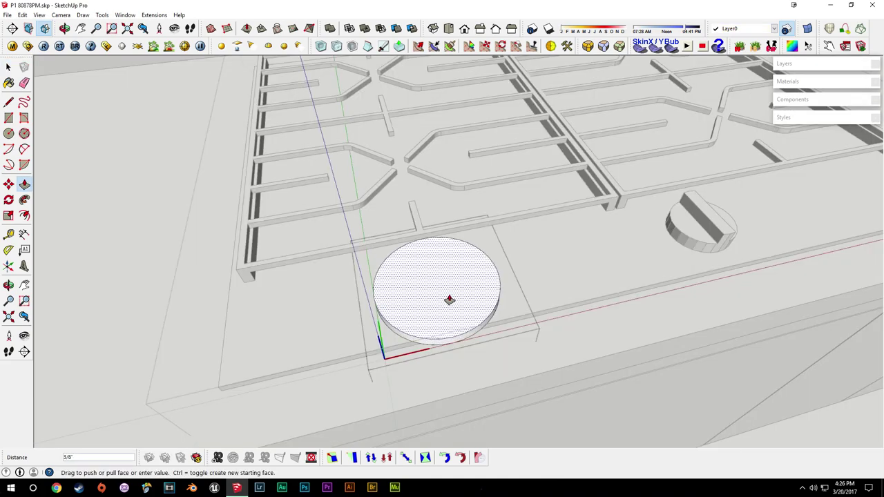
middle_click_drag(450, 300, 539, 212)
scroll(483, 275, "up", 2)
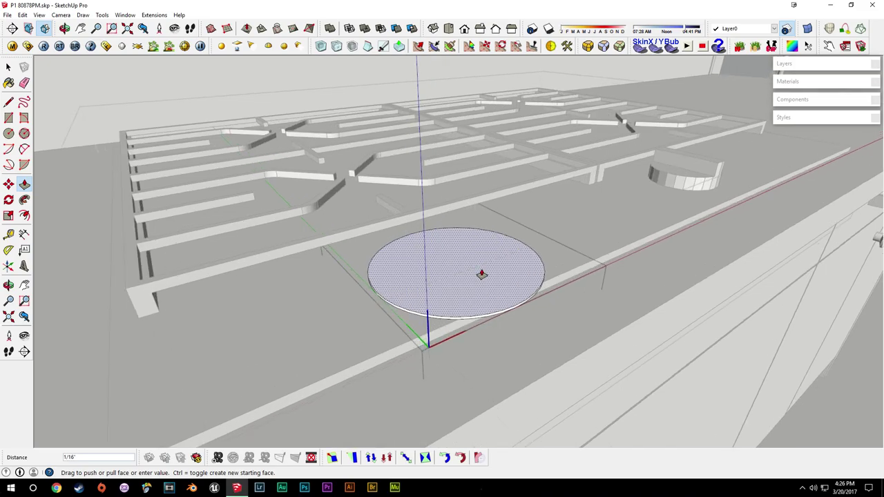
middle_click_drag(482, 268, 513, 198)
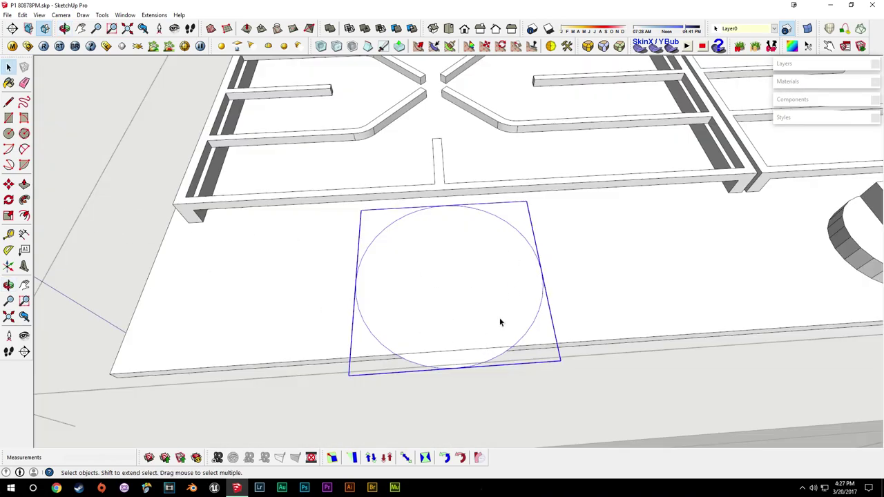
key("Delete")
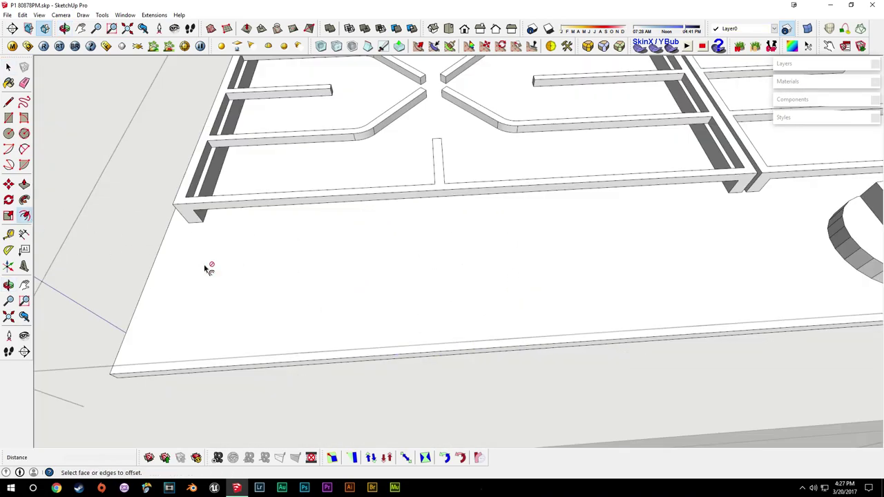
Draw a circle with a 3" radius on the cooktop surface in front of the left grate
left_click(9, 133)
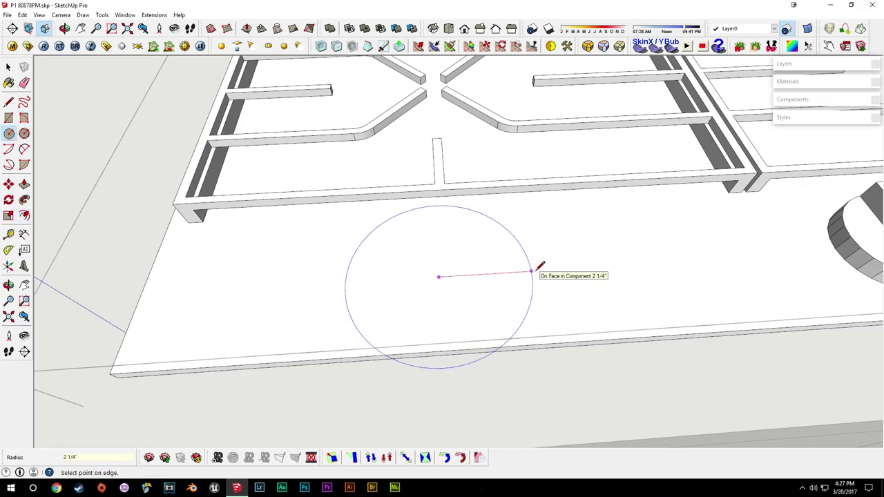
type("3")
key("Return")
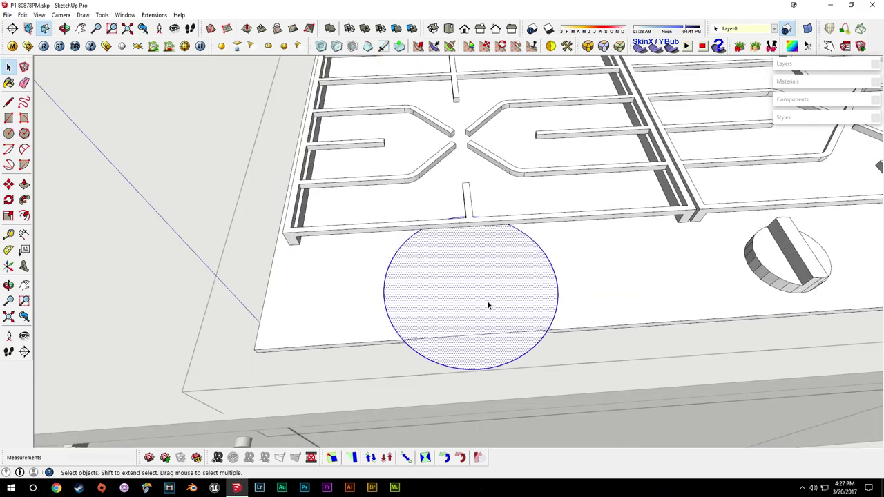
Make the circle a component named Stove Top Burner, replacing the existing definition of that name
key("g")
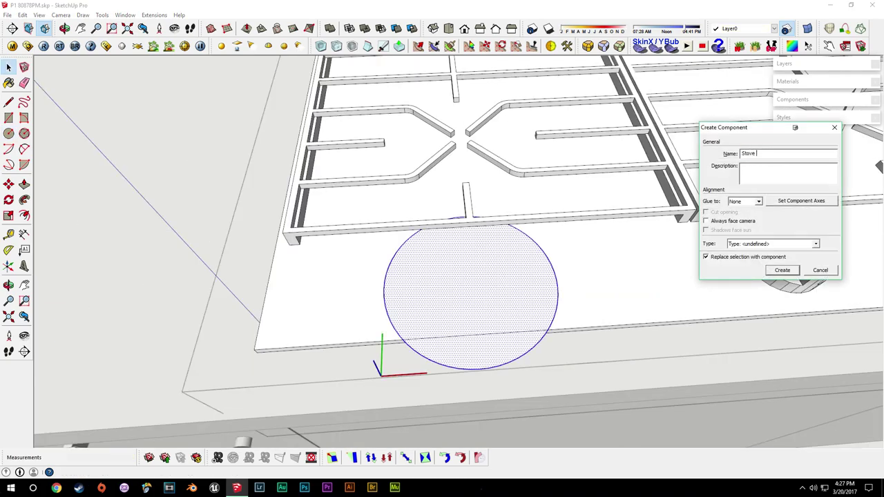
type("Stove Top Burner")
key("Return")
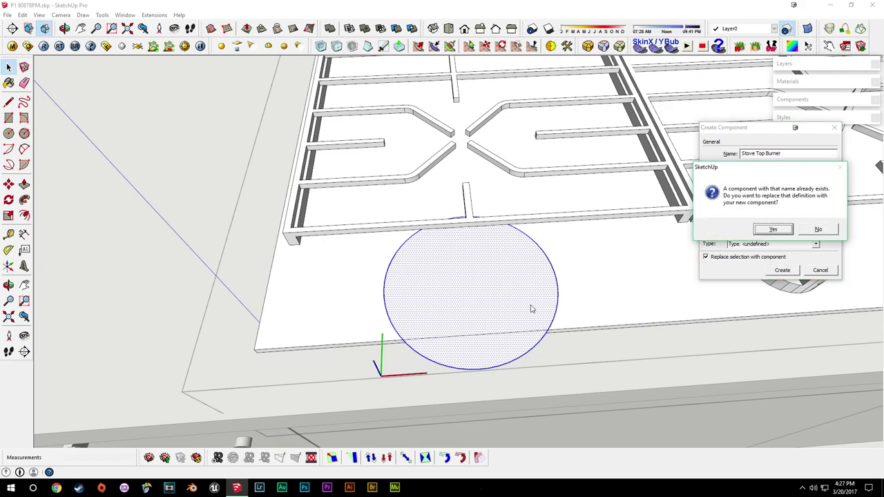
left_click(774, 230)
Open the burner component and pull the circular face up 1/8" into a thin disc
double_click(472, 302)
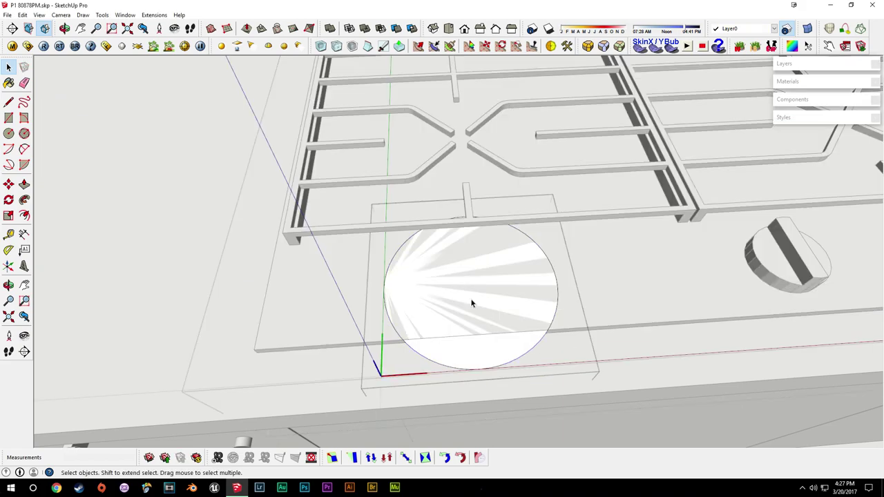
middle_click_drag(472, 302, 503, 256)
scroll(503, 256, "up", 2)
key("p")
left_click(481, 308)
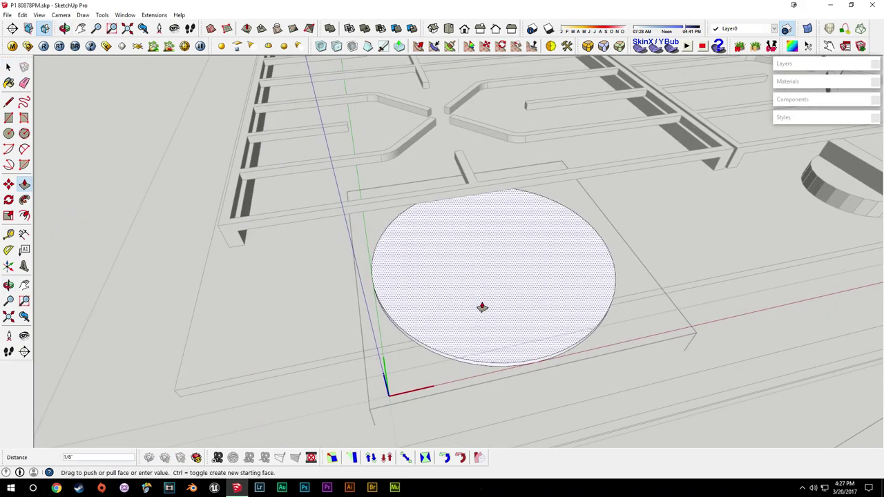
left_click(482, 308)
Scale the disc's top edge uniformly about its center to about 0.88 to bevel the side
key("space")
middle_click_drag(483, 310, 415, 318)
key("s")
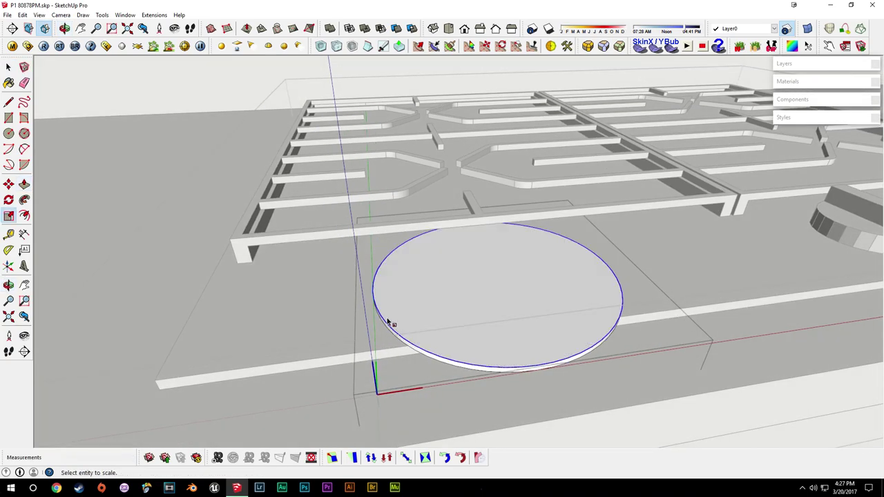
left_click(391, 330)
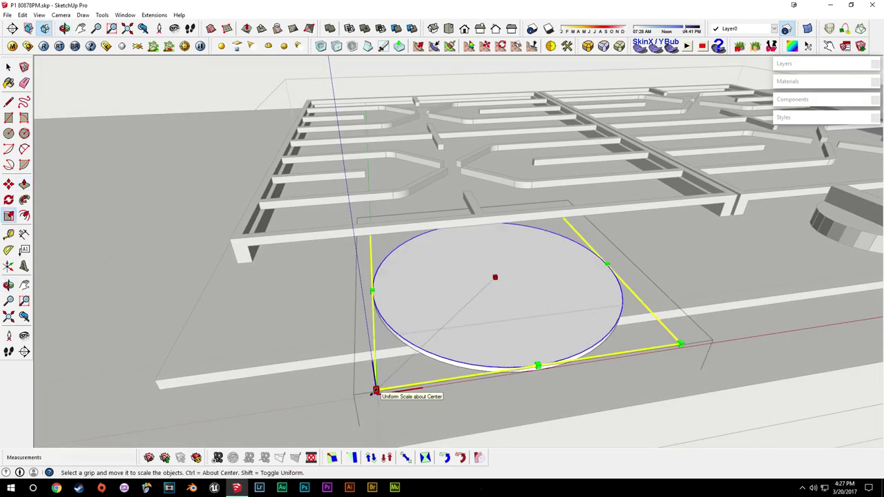
left_click_drag(375, 392, 391, 368)
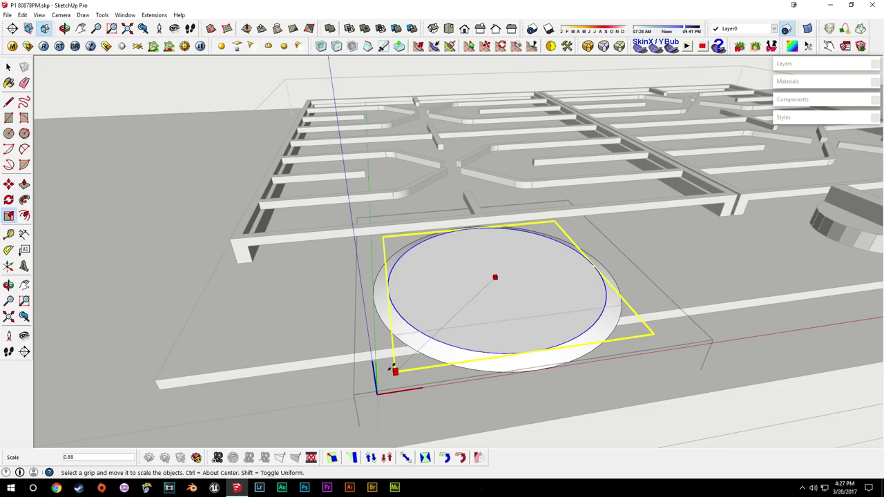
Offset the disc's top edge inward to form a smaller concentric circle
key("space")
scroll(487, 292, "up", 2)
left_click(486, 292)
left_click(352, 324)
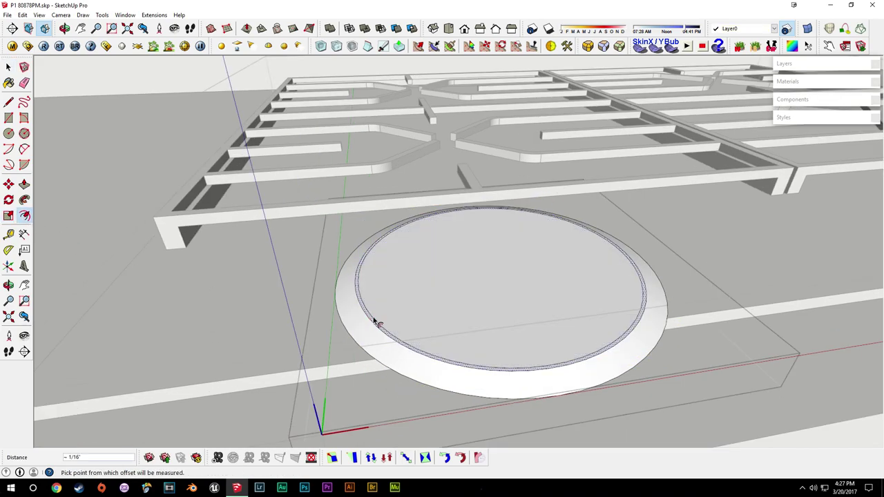
left_click(369, 318)
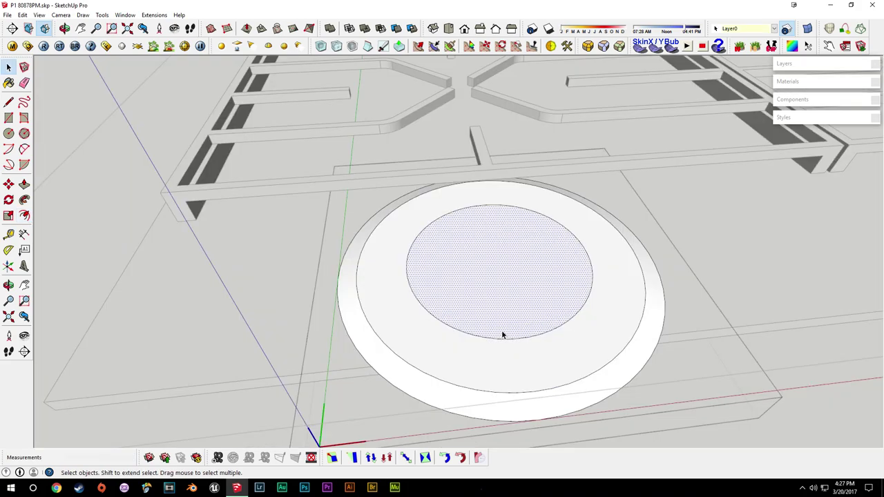
Pull the inner circle up 3/16" and scale its top edge to about 0.96 about the center
key("p")
left_click(500, 331)
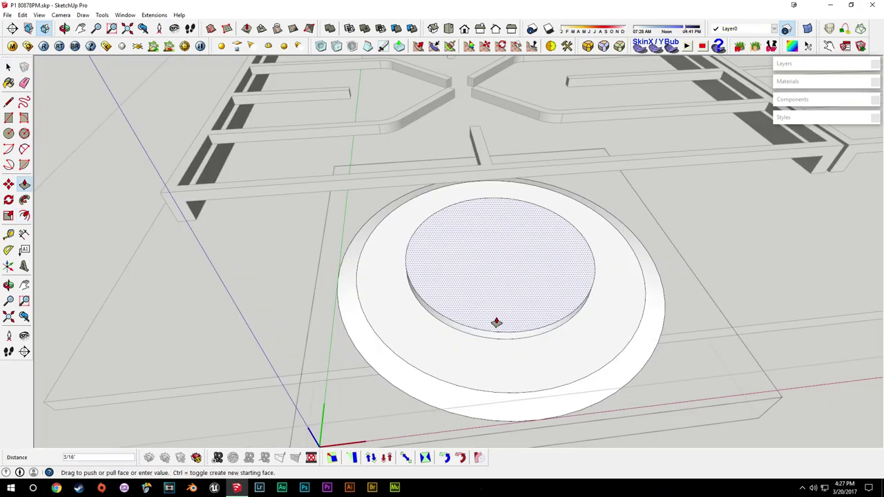
left_click(496, 321)
scroll(492, 315, "up", 3)
key("s")
left_click(373, 356, "ctrl")
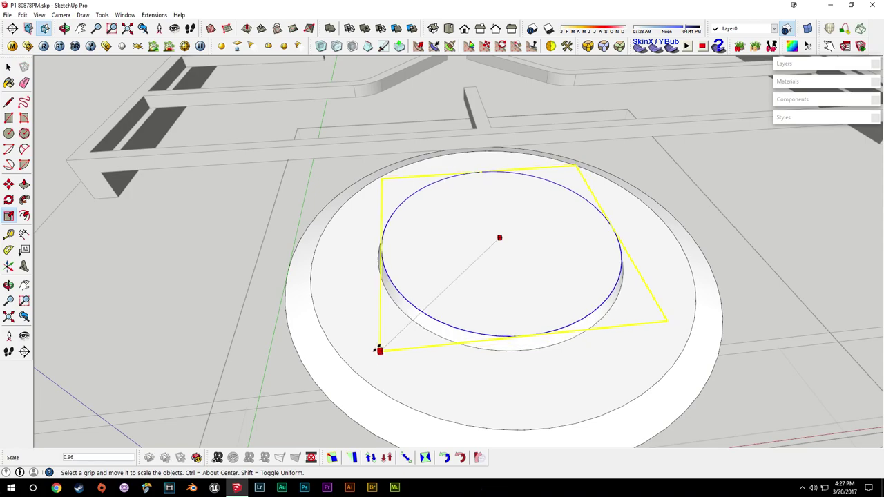
Offset the raised inner disc's top edge outward by about 1/8"
key("p")
middle_click_drag(474, 284, 405, 318)
key("f")
left_click(404, 318)
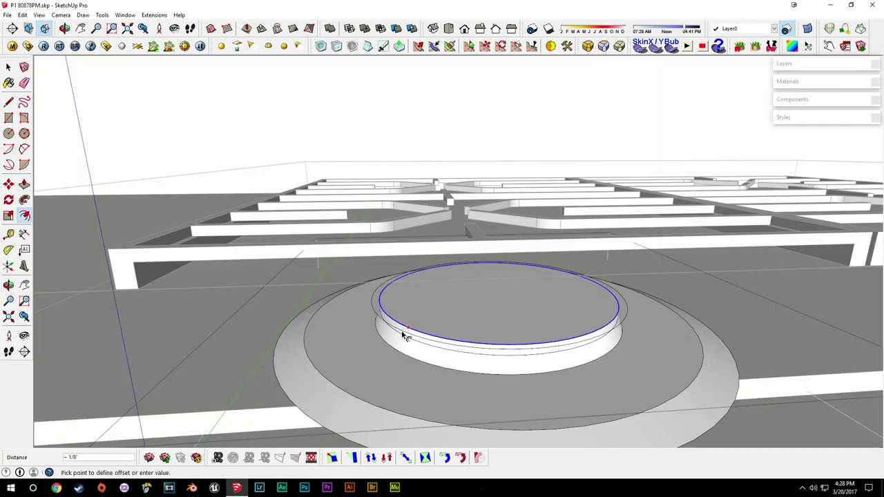
left_click(406, 336)
Pull the offset outline up to form an overhanging burner cap and erase the leftover edge
key("space")
key("p")
left_click(385, 322)
left_click(380, 306)
key("e")
mouse_move(381, 306)
middle_mouse_down()
mouse_move(383, 293)
mouse_move(450, 251)
middle_mouse_up()
left_click(383, 293)
Move the burner component about 4 11/16" to sit beneath the front left grate arms
key("space")
left_click(447, 309)
mouse_move(448, 309)
middle_mouse_down()
mouse_move(504, 355)
mouse_move(510, 225)
mouse_move(509, 338)
mouse_move(525, 346)
middle_mouse_up()
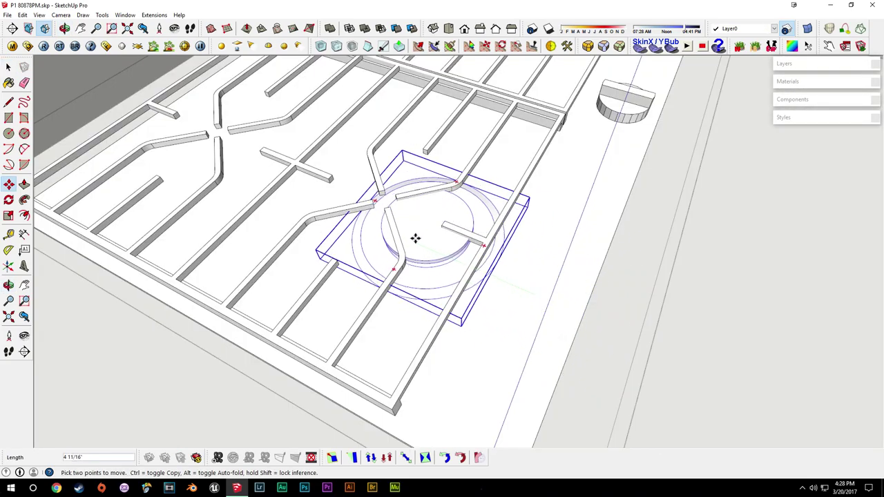
left_click(405, 235)
Fine-tune the burner's position so it is centered under the meeting point of the front left grate arms
middle_click_drag(405, 234, 533, 320)
scroll(535, 333, "up", 4)
key("m")
left_click(534, 320)
left_click(471, 299)
middle_click_drag(470, 299, 536, 354)
scroll(455, 319, "down", 4)
middle_click_drag(454, 320, 488, 142)
key("space")
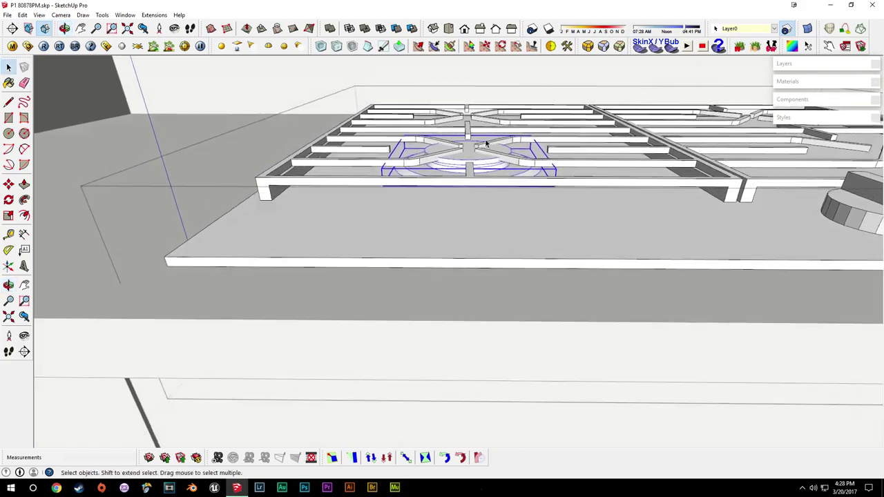
Lower the burner 1/4" along the blue axis into the cooktop surface
scroll(476, 149, "up", 6)
scroll(484, 187, "down", 5)
mouse_move(488, 210)
middle_mouse_down()
mouse_move(474, 187)
mouse_move(486, 178)
middle_mouse_up()
key("m")
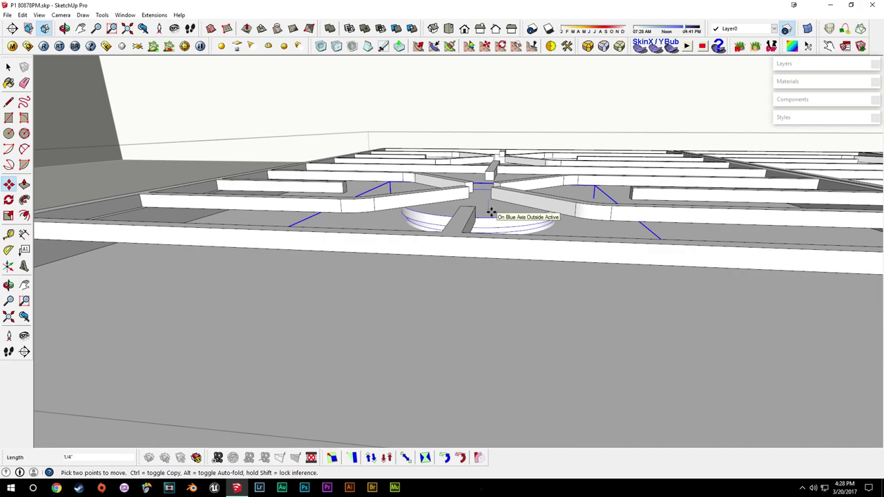
middle_click_drag(492, 212, 436, 232)
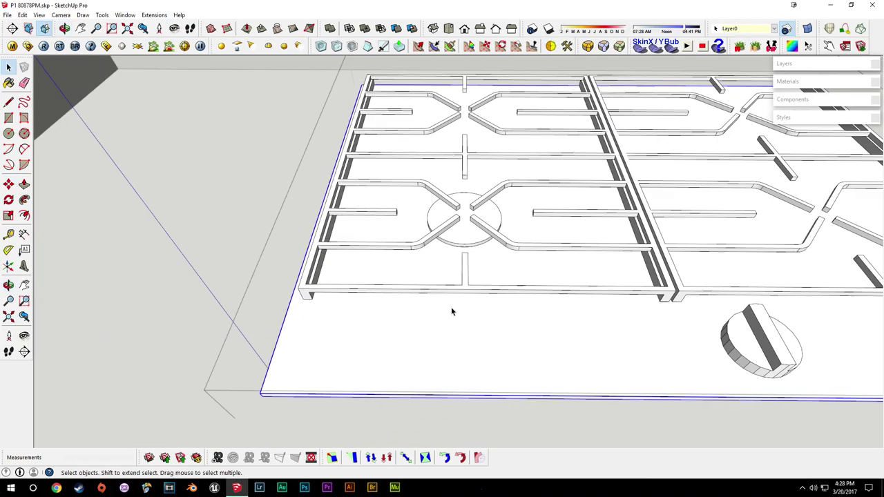
Open the cooktop base and draw a line on its surface along the front edge of the grates
scroll(486, 322, "up", 5)
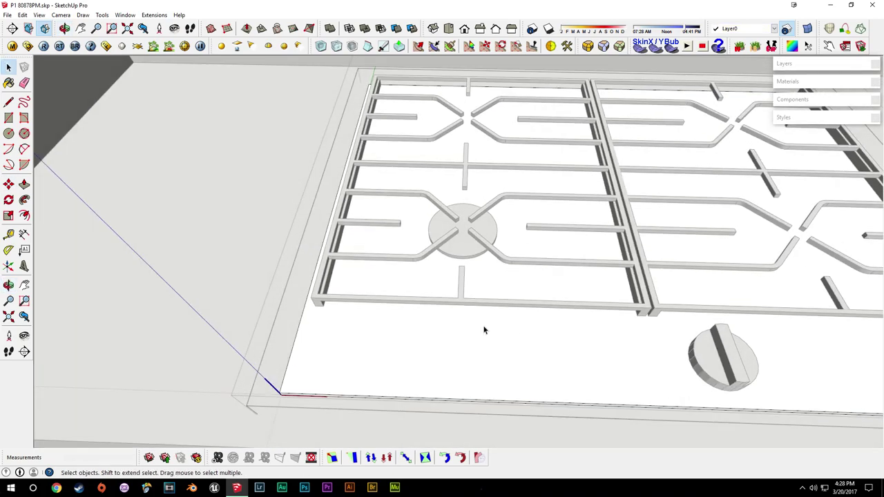
left_click(321, 301)
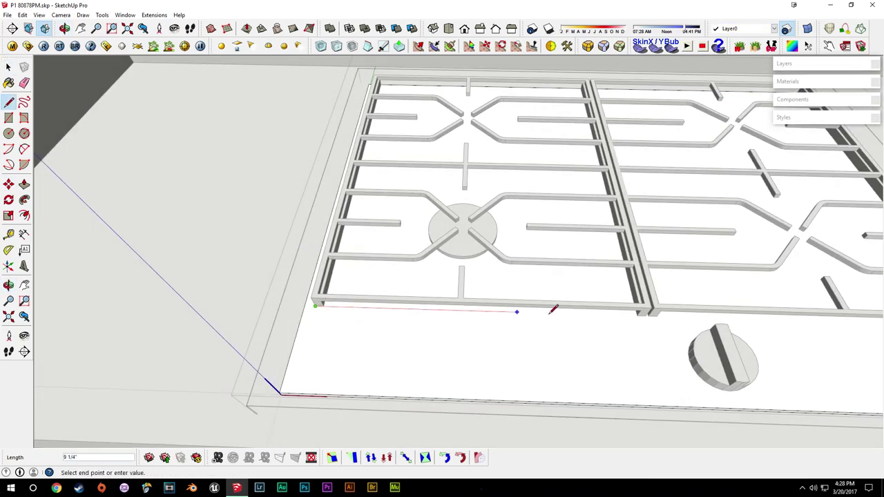
middle_click_drag(517, 310, 519, 355)
middle_click_drag(644, 332, 649, 300)
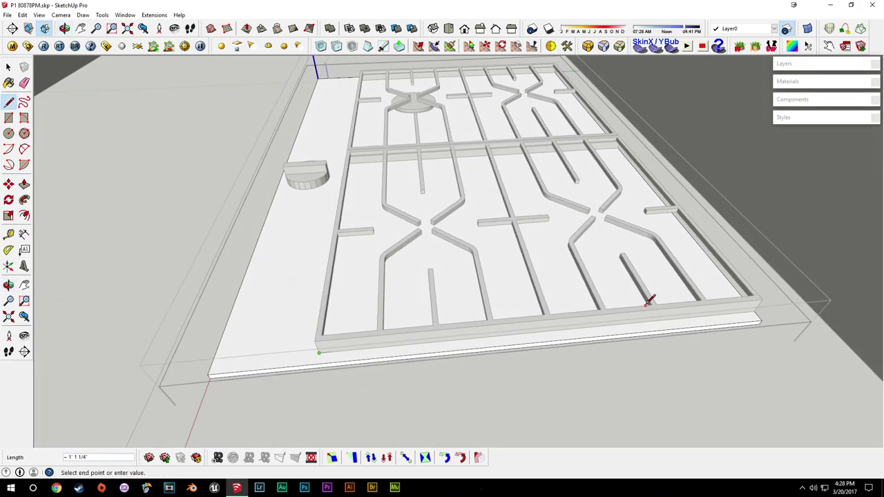
middle_click_drag(436, 325, 602, 372)
key("space")
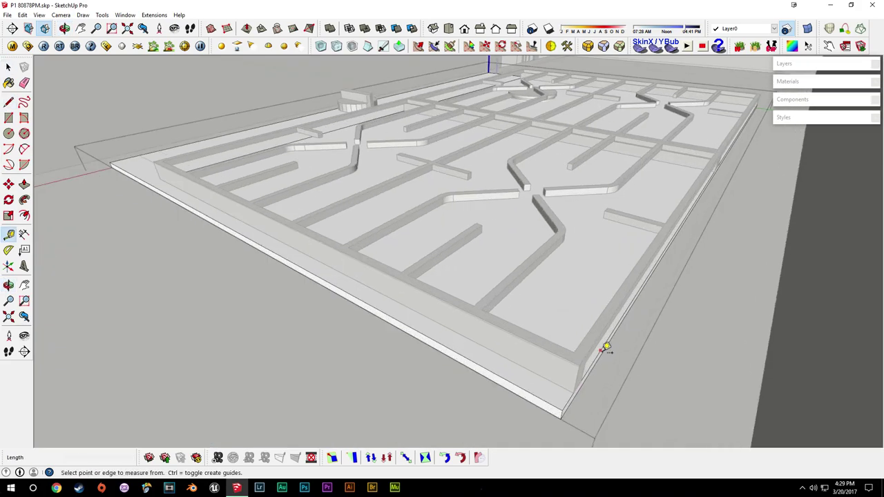
Draw another line on the cooktop surface to continue the outline around the grates
key("space")
mouse_move(573, 336)
middle_mouse_down()
mouse_move(567, 366)
mouse_move(691, 332)
middle_mouse_up()
key("l")
left_click(535, 402)
left_click(323, 100)
key("space")
Select both grates and scale them together over the cooktop surface
left_click(329, 190)
middle_click_drag(332, 194, 378, 238)
scroll(378, 238, "down", 2)
left_click(358, 239)
left_click(604, 128, "shift")
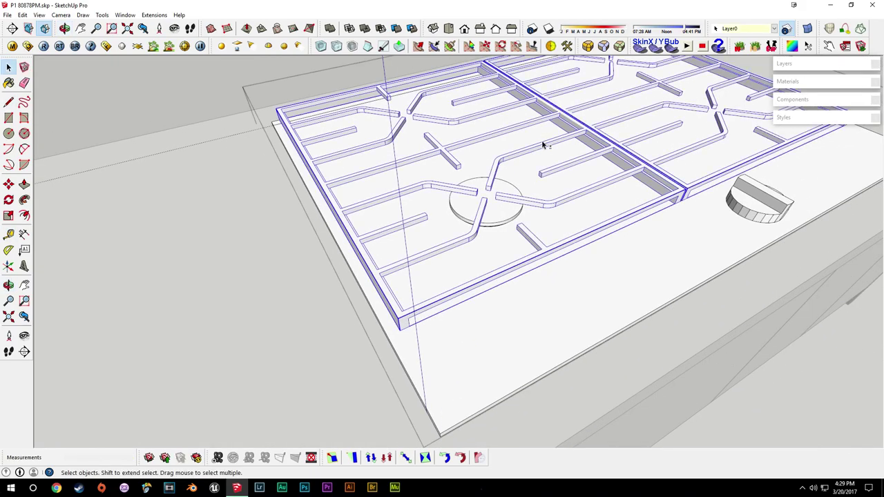
middle_click_drag(487, 164, 578, 182)
middle_click_drag(387, 181, 408, 237)
scroll(380, 134, "up", 4)
middle_click_drag(380, 132, 529, 261)
key("s")
left_click(483, 261)
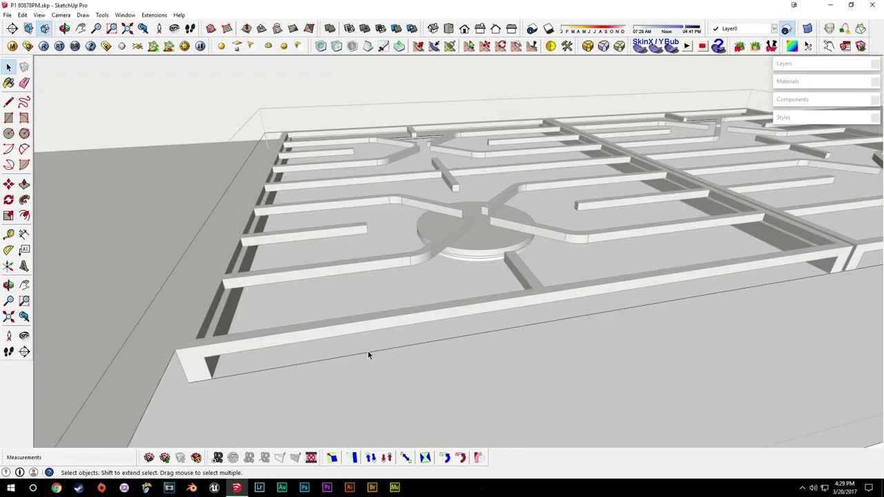
Push the outlined cooktop surface beneath the grates down to form a recess
left_click(366, 350)
key("p")
left_click(346, 356)
left_click(404, 358)
key("space")
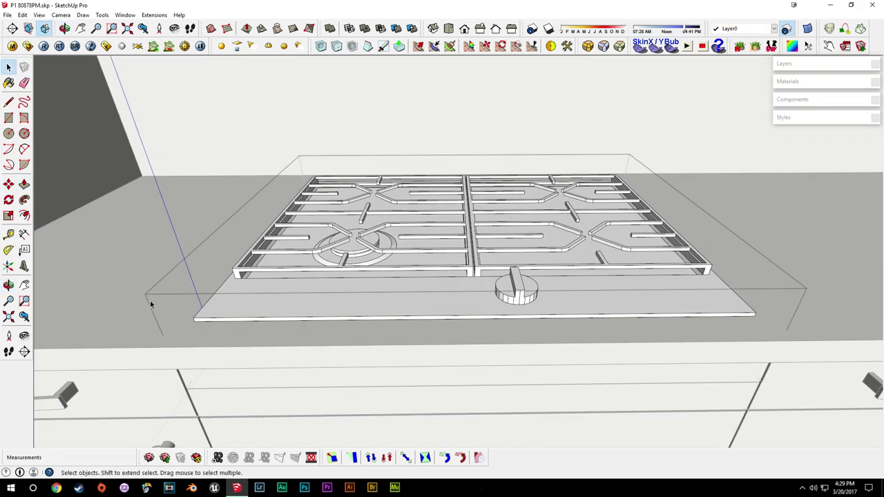
Delete the countertop's top face around the cooktop to expose the box below it
mouse_move(149, 300)
middle_mouse_down()
mouse_move(306, 322)
mouse_move(335, 312)
middle_mouse_up()
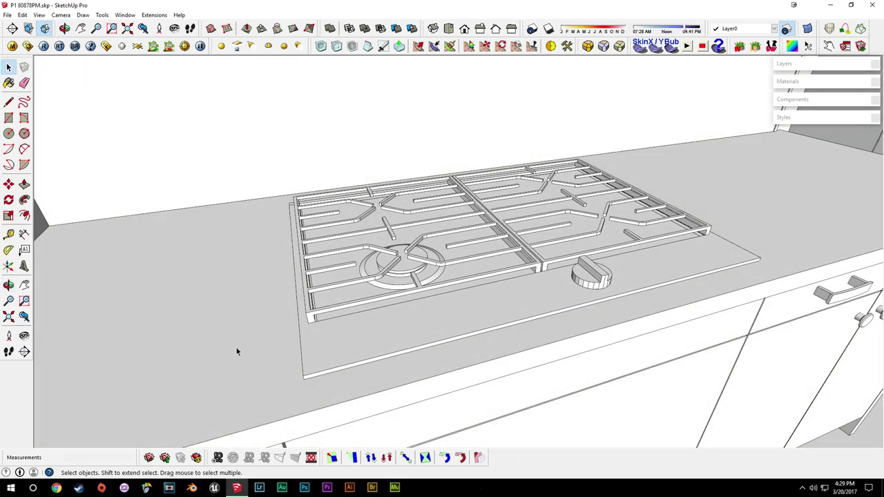
middle_click_drag(236, 351, 396, 352)
left_click(379, 332)
scroll(373, 302, "up", 3)
key("Delete")
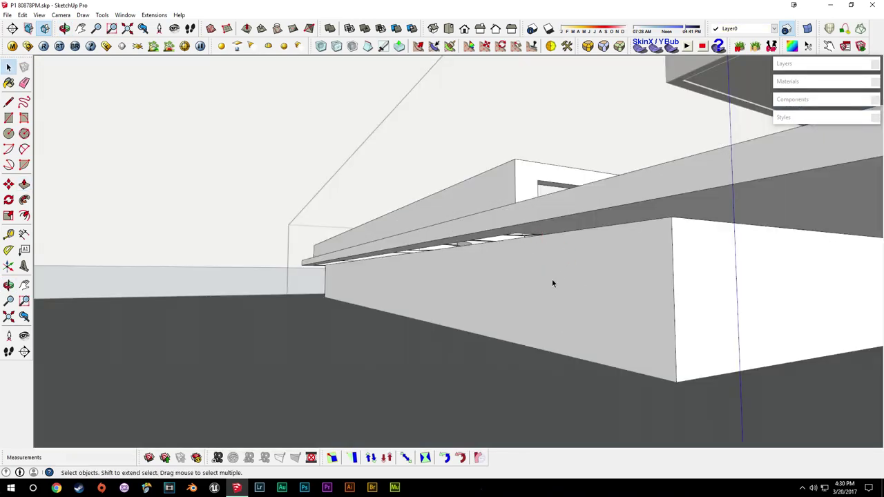
Open the box under the cooktop, pull its side face out to the plate's edge, and push it back in 0.25"
double_click(553, 280)
key("p")
left_click(557, 266)
left_click(525, 229)
left_click(501, 267)
type(".2")
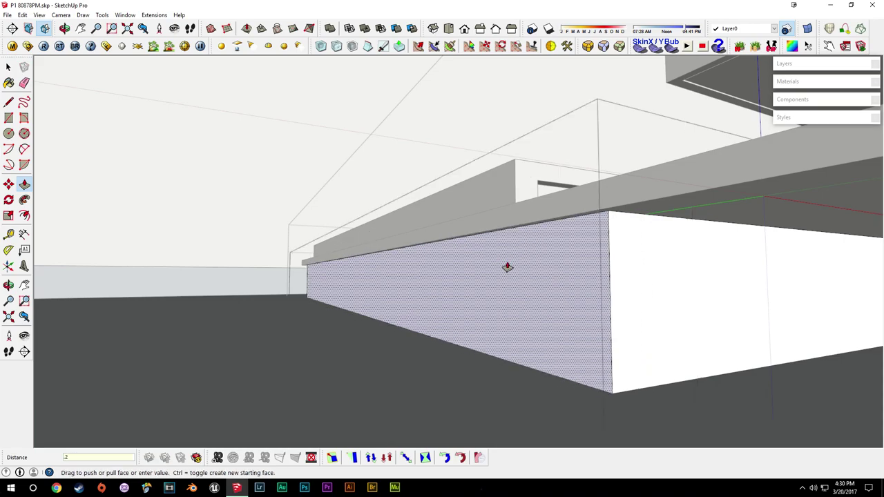
type("5")
key("Return")
key("space")
Inspect the cooktop's lower box and plate overhang from below and from the opposite side
middle_click_drag(515, 230, 336, 213)
left_click(351, 245)
middle_click_drag(351, 245, 275, 302)
scroll(400, 330, "up", 6)
middle_click_drag(389, 357, 383, 337)
key("space")
scroll(364, 349, "down", 3)
scroll(301, 349, "down", 2)
middle_click_drag(301, 348, 507, 339)
scroll(507, 339, "down", 3)
middle_click_drag(332, 335, 410, 364)
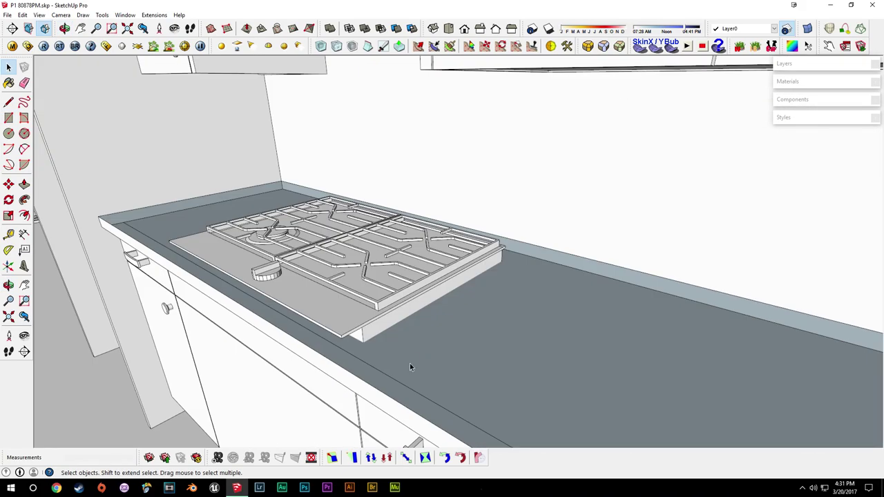
Erase the unneeded edge and push the cooktop face beneath the grates by 3/16"
left_click(551, 249)
key("space")
key("e")
left_click(489, 299)
middle_click_drag(464, 290, 452, 186)
scroll(463, 288, "up", 5)
key("p")
left_click(464, 289)
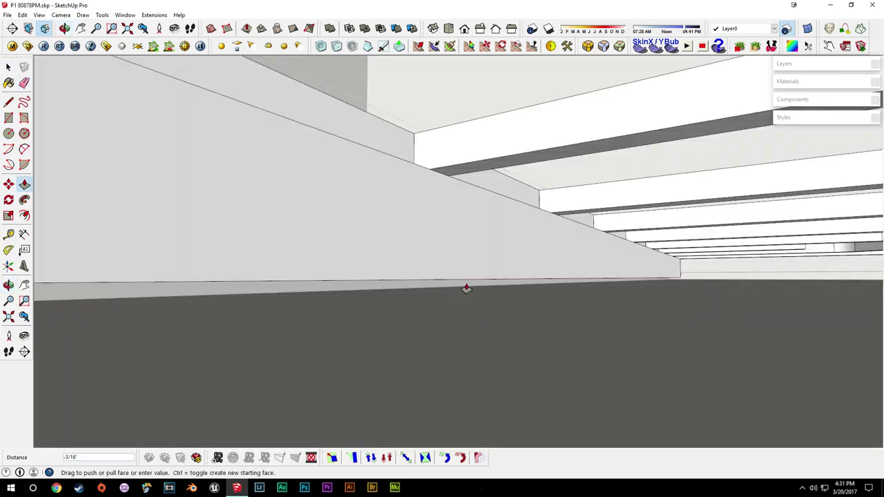
left_click(472, 288)
key("space")
Copy the front left burner about 7" back toward the rear left grate arms
middle_click_drag(472, 288, 359, 257)
scroll(622, 313, "down", 4)
scroll(394, 258, "down", 5)
middle_click_drag(719, 276, 377, 249, "shift")
middle_click_drag(670, 270, 409, 325, "shift")
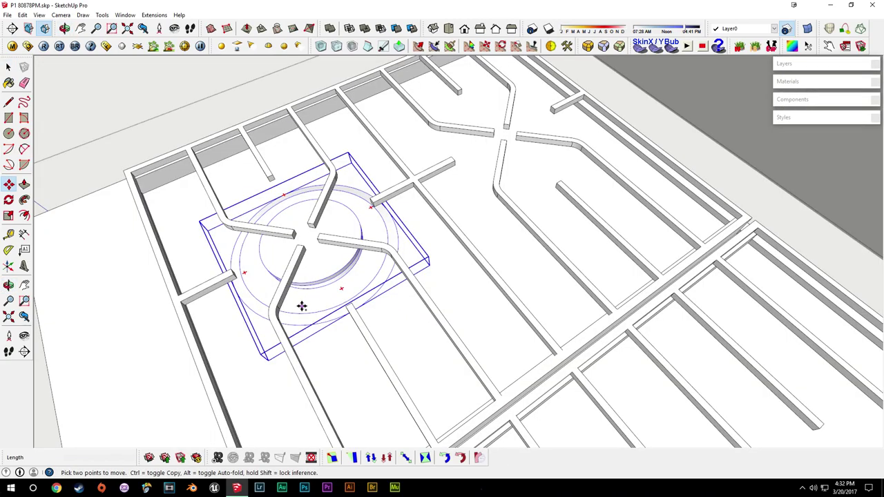
key("ctrl")
left_click(300, 306)
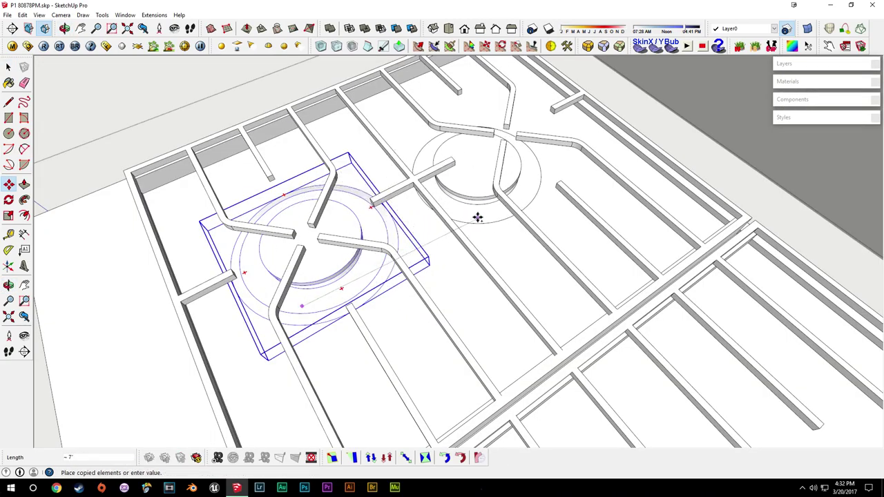
left_click(477, 211)
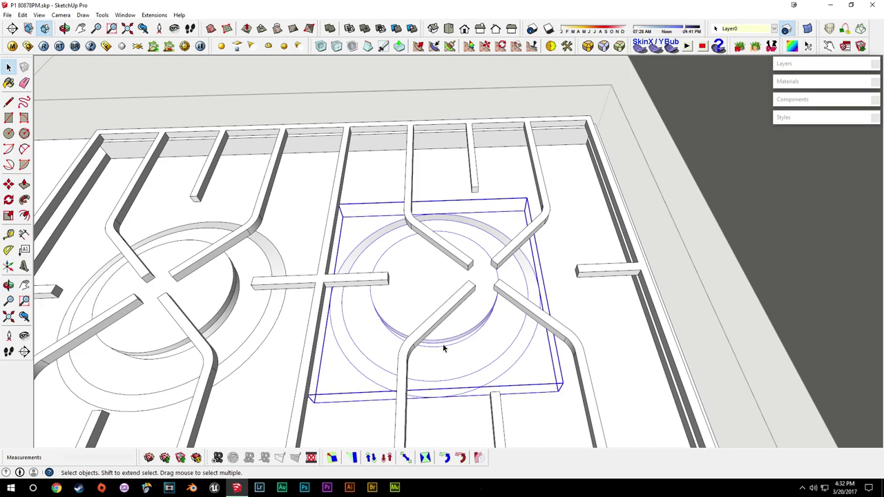
Move the copied burner 1 3/8" along the green axis to center it under the rear left grate arms
key("m")
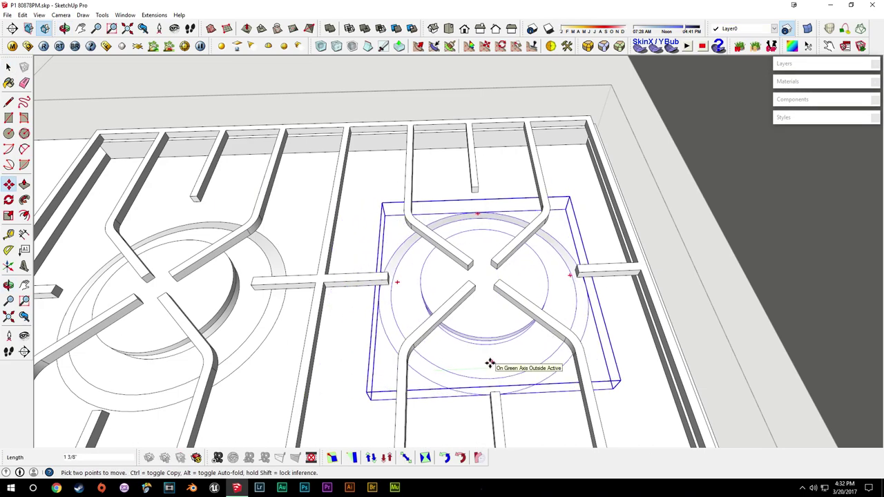
left_click(489, 364)
middle_click_drag(489, 364, 500, 336)
left_click(444, 379)
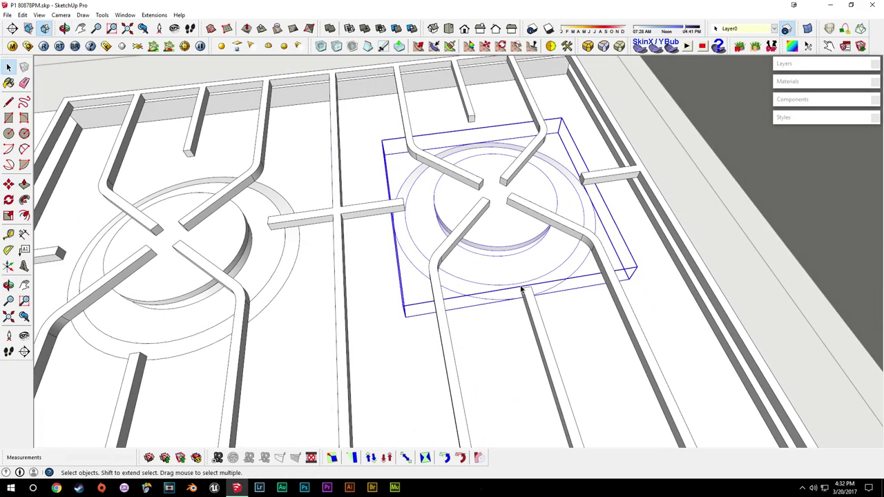
Scale the rear left burner down to a smaller size than the front one
key("s")
middle_click_drag(533, 232, 634, 312)
left_click_drag(633, 312, 610, 303)
key("space")
Select both left burners and copy them across to the matching positions under the right grate
middle_click_drag(519, 305, 465, 264)
left_click(382, 341, "shift")
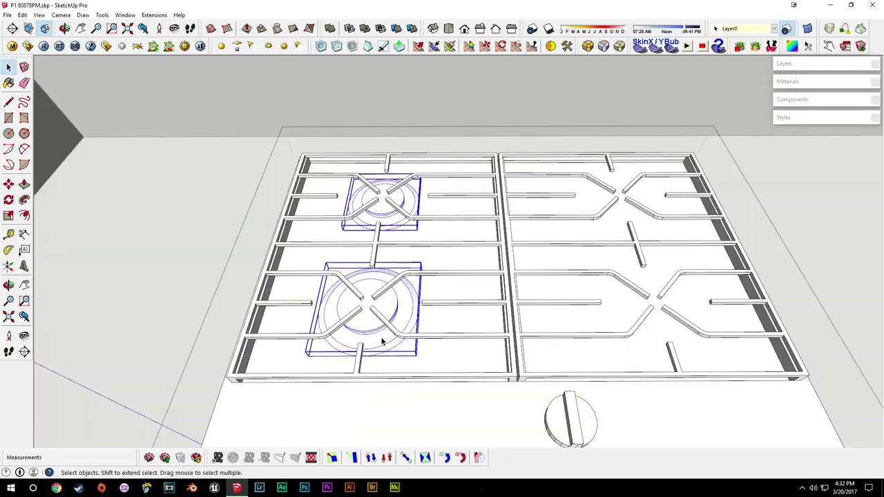
key("m")
key("ctrl")
left_click(373, 344)
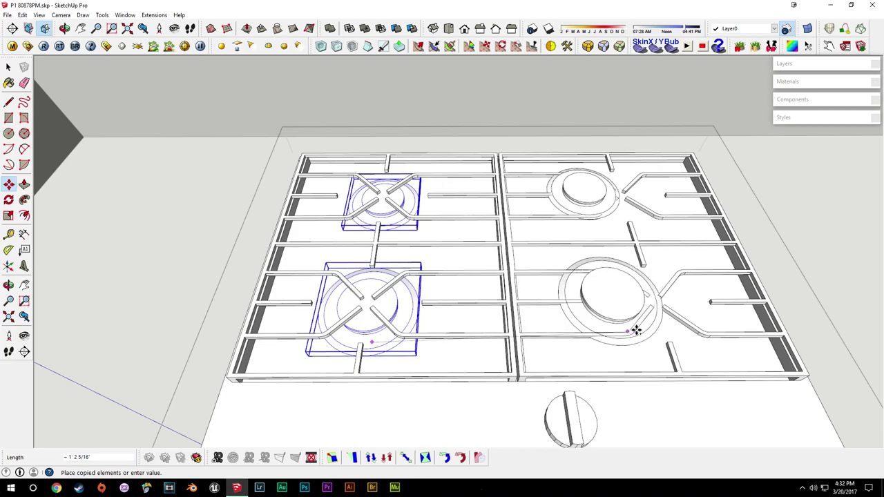
left_click(672, 330)
scroll(672, 330, "up", 6)
key("space")
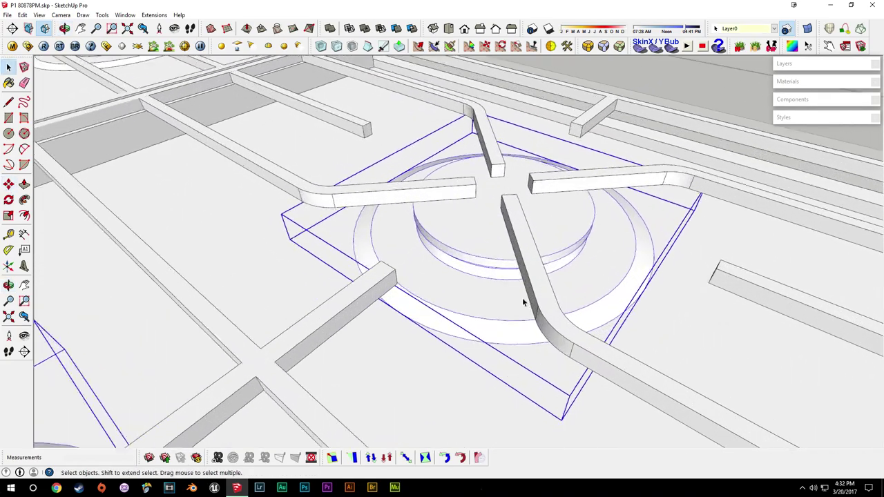
Lower the copied right burners by about 1/16" onto the cooktop surface
scroll(464, 289, "up", 4)
middle_click_drag(465, 290, 435, 212)
scroll(436, 212, "down", 3)
middle_click_drag(480, 345, 481, 379, "shift")
middle_click_drag(510, 226, 477, 236, "shift")
scroll(480, 311, "up", 4)
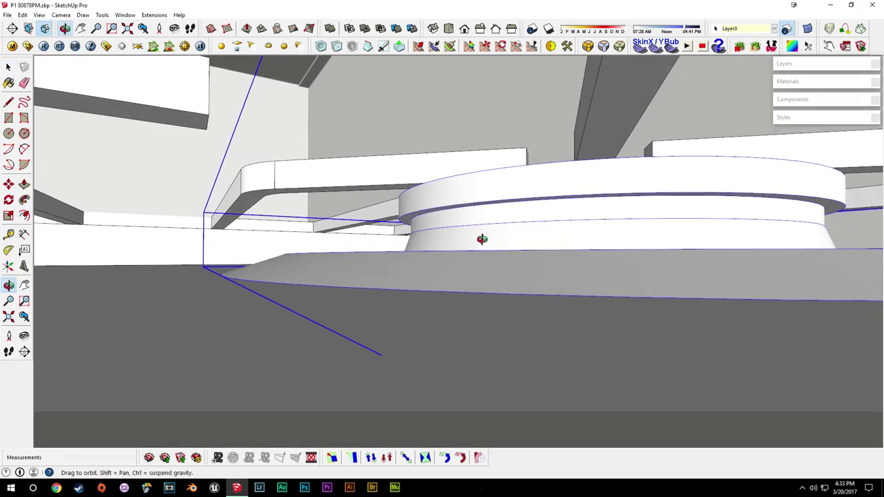
middle_click_drag(428, 274, 357, 263)
key("m")
left_click(344, 281)
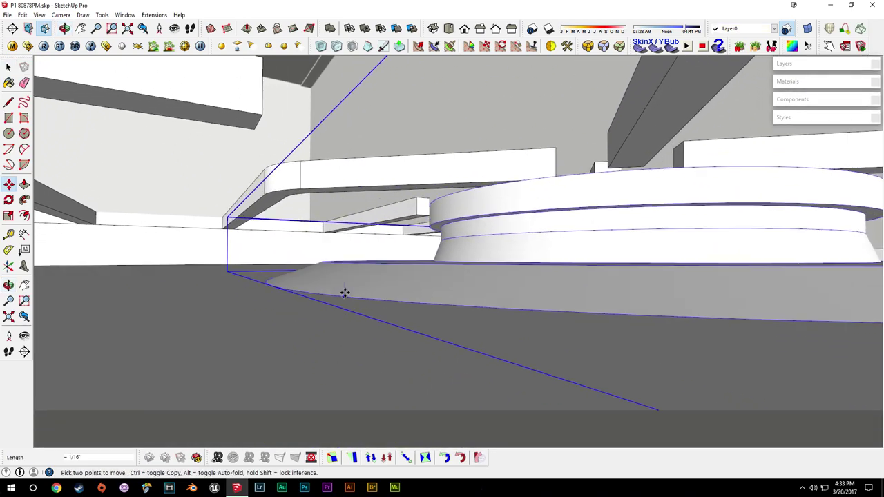
left_click(345, 294)
middle_click_drag(345, 293, 415, 330)
key("space")
Open the right grate and examine how its arms meet above the front right burner
scroll(434, 357, "down", 5)
left_click(442, 345)
scroll(557, 321, "up", 4)
double_click(515, 311)
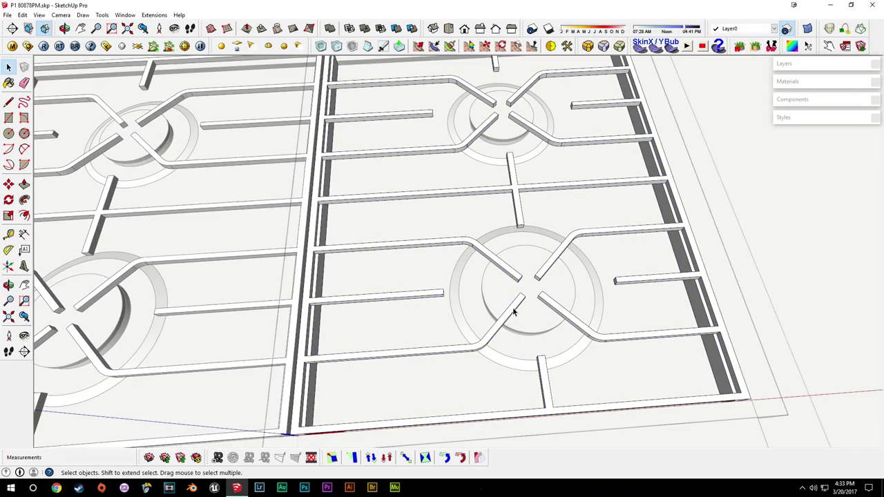
scroll(483, 256, "up", 3)
scroll(533, 324, "up", 2)
middle_click_drag(541, 333, 498, 327)
middle_click_drag(404, 328, 432, 287, "shift")
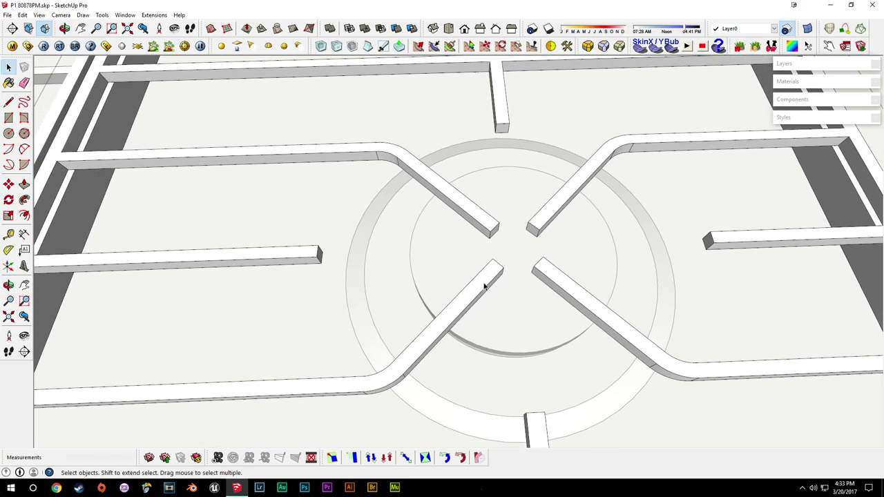
middle_click_drag(495, 210, 539, 297)
scroll(468, 278, "down", 4)
scroll(541, 294, "up", 2)
left_click(541, 293)
left_click(502, 290)
middle_click_drag(474, 281, 488, 281)
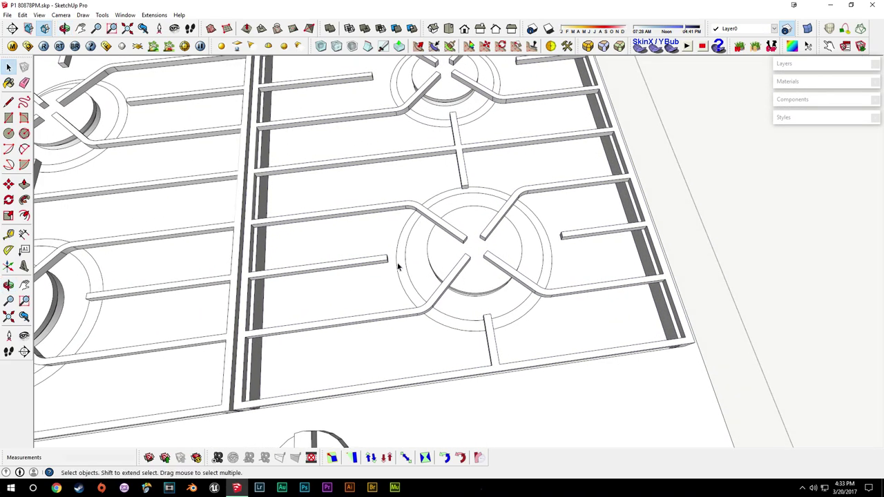
Draw a circle with a 2.5" radius on top of the grate arms above the front right burner
scroll(517, 257, "up", 3)
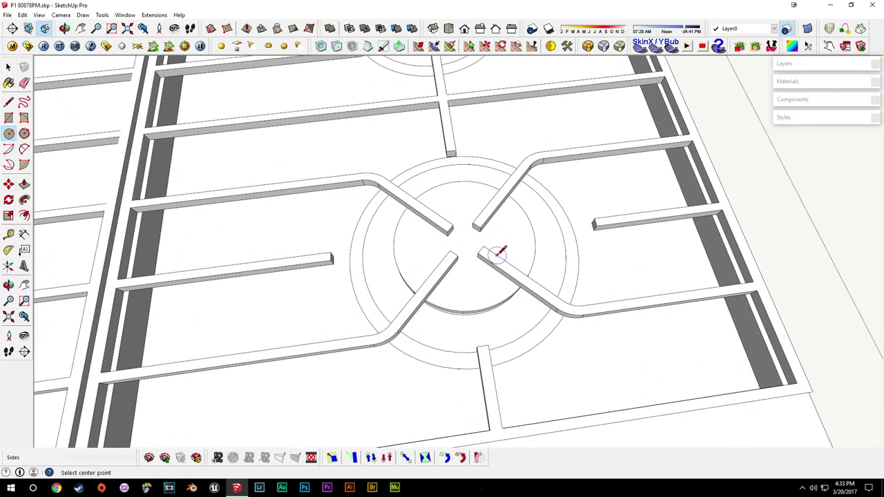
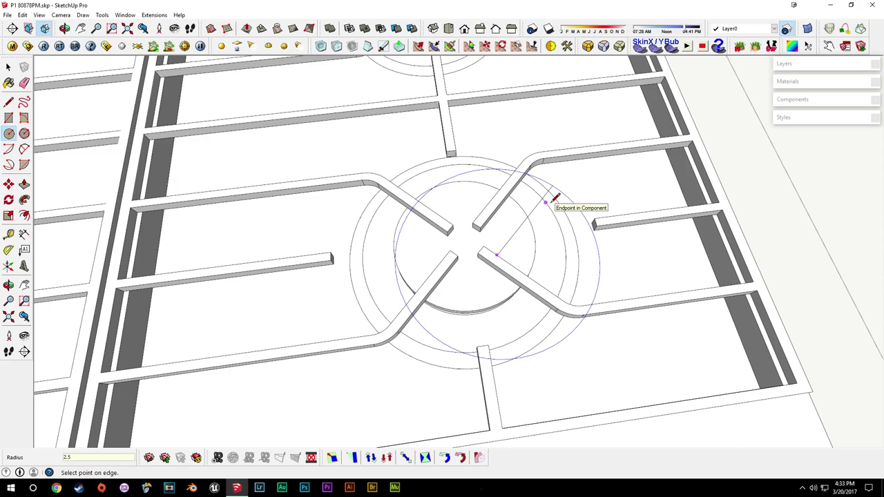
left_click(553, 200)
key("space")
left_click(521, 238)
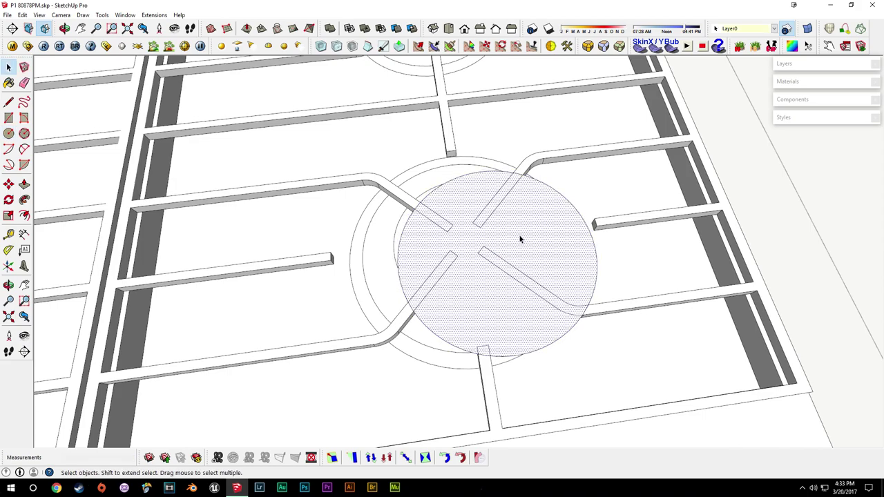
Make the circle a component named Grill Circle and move it 3/8" to center it over the front right burner
key("g")
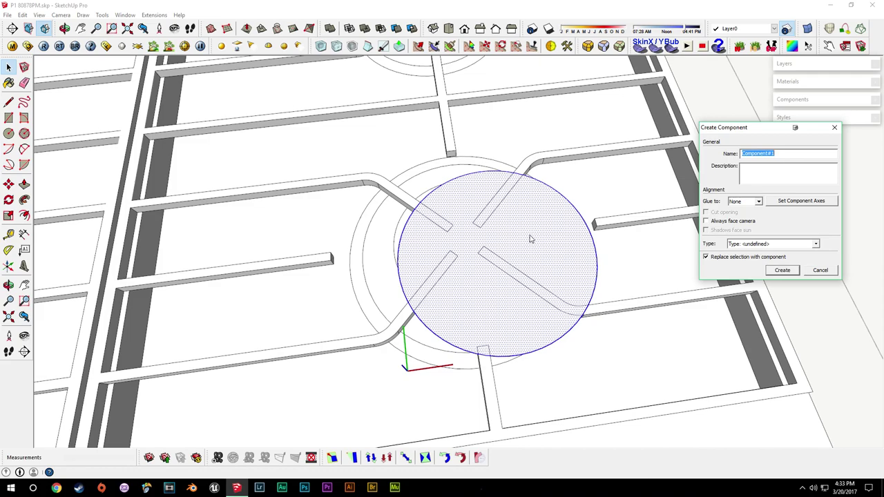
type("Grill Circl")
key("Return")
key("m")
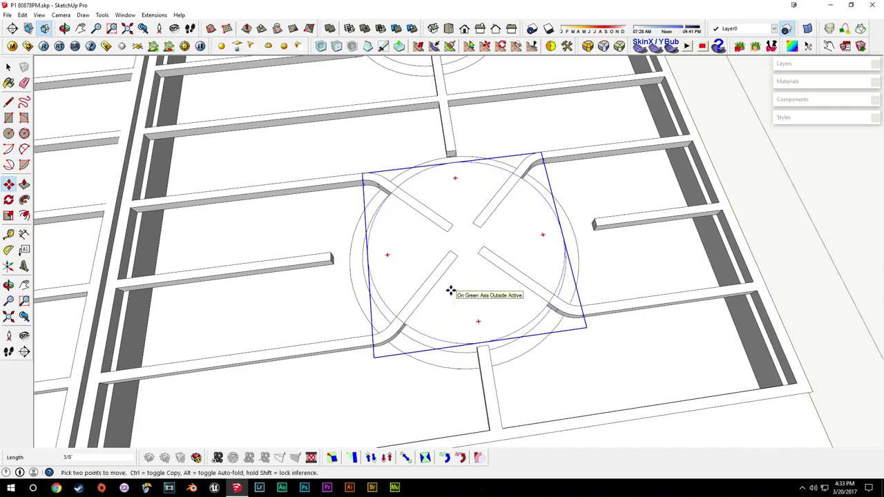
Open the Grill Circle component above the front right burner and measure the width of a neighbouring grate arm
middle_click_drag(454, 292, 514, 406)
middle_click_drag(420, 250, 436, 266, "shift")
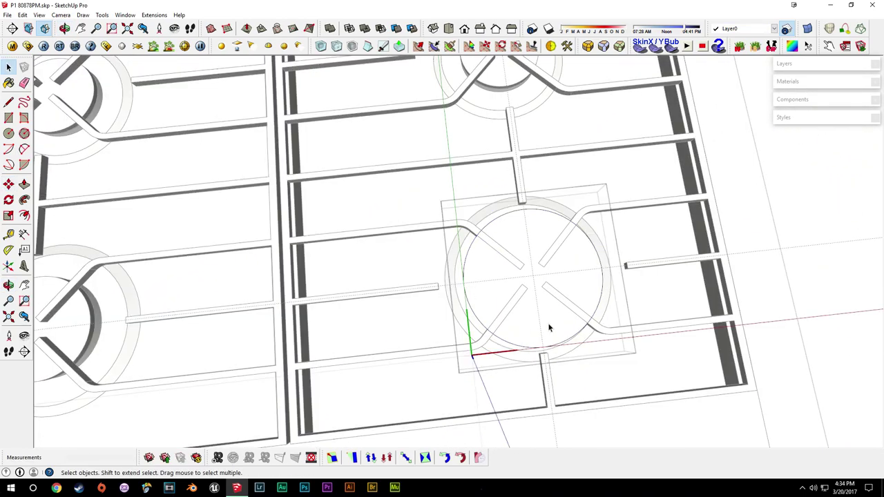
middle_click_drag(549, 327, 454, 235)
scroll(454, 234, "up", 5)
middle_click_drag(599, 231, 565, 277, "shift")
key("t")
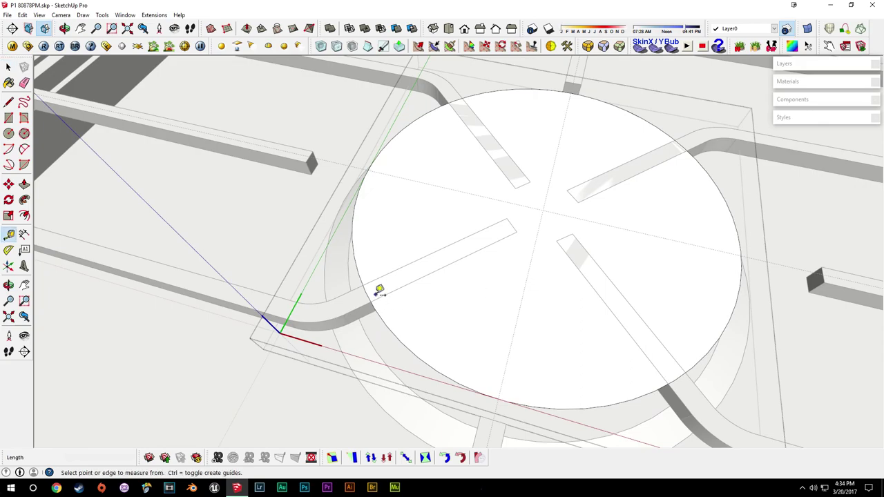
left_click(237, 304)
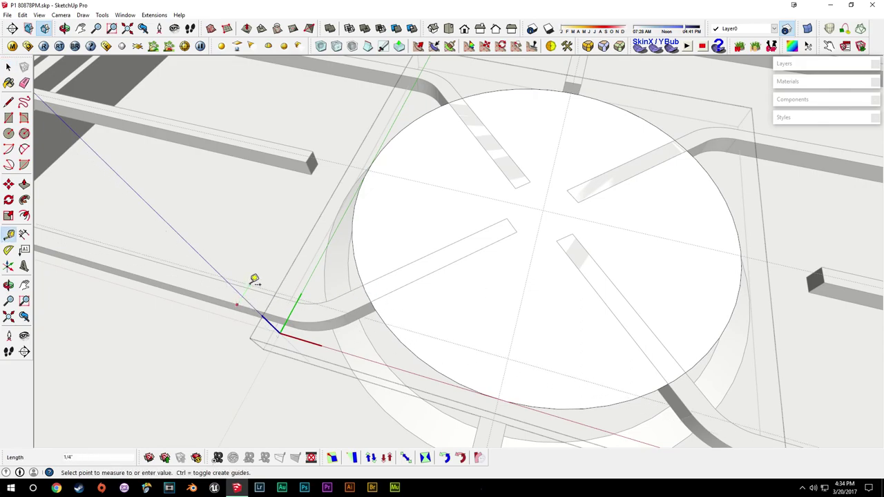
key("Escape")
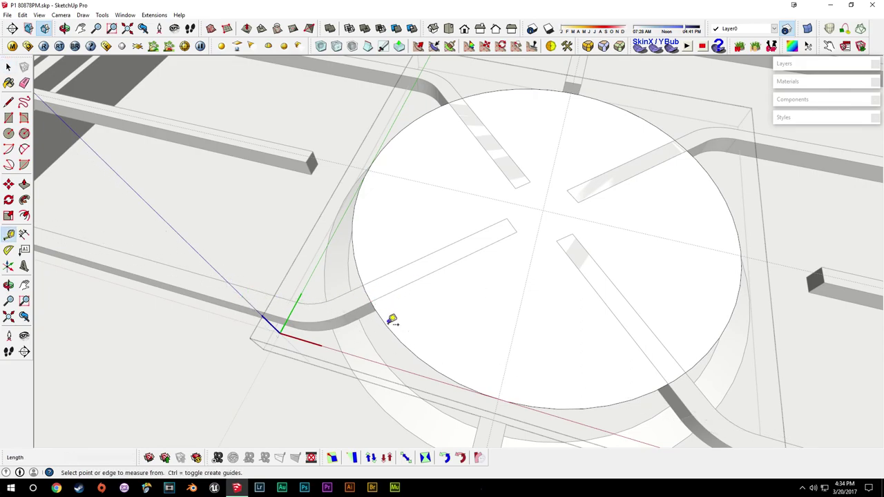
Offset the Grill Circle's edge inward and delete the inner face to leave a narrow flat ring
left_click(381, 319)
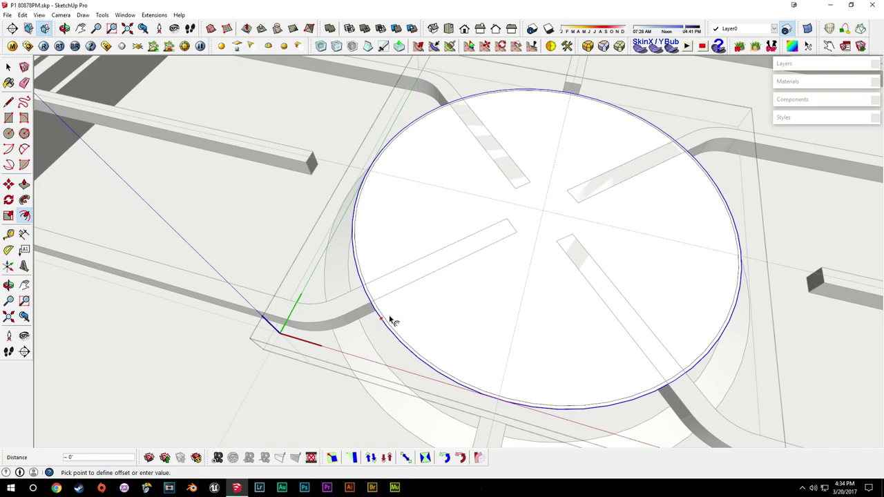
left_click(395, 314)
key("space")
left_click(434, 309)
key("Delete")
Extrude the flat ring to give it thickness matching the depth of the grate arms
middle_click_drag(433, 308, 447, 293)
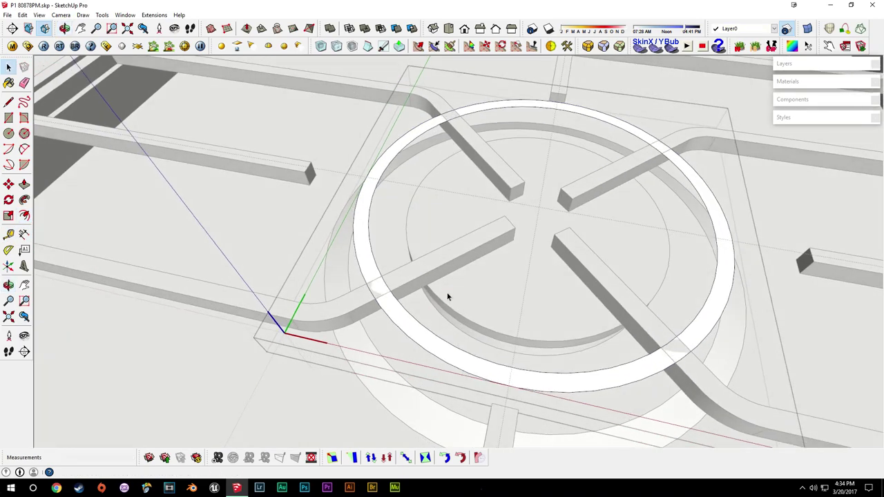
scroll(447, 293, "up", 2)
key("p")
left_click(354, 320)
left_click(344, 328)
key("space")
scroll(391, 311, "down", 3)
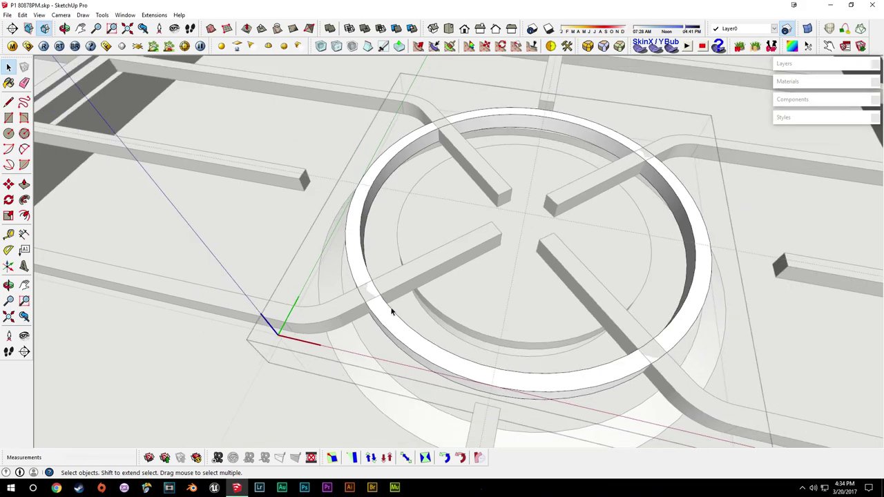
Copy the finished Grill Circle ring from the front right burner to the rear right burner
scroll(327, 356, "down", 4)
middle_click_drag(328, 356, 337, 319)
left_click(338, 319)
scroll(318, 276, "up", 2)
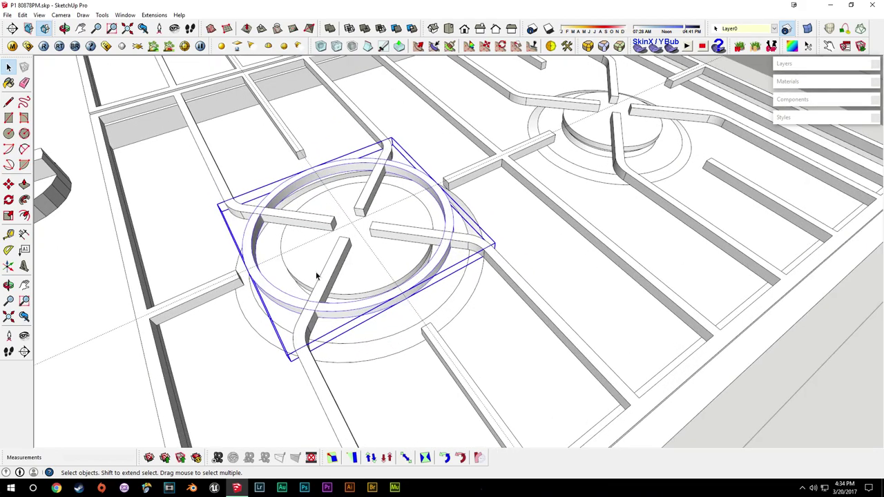
key("m")
key("ctrl")
left_click(324, 313)
middle_click_drag(579, 191, 479, 349, "shift")
left_click(476, 330)
key("space")
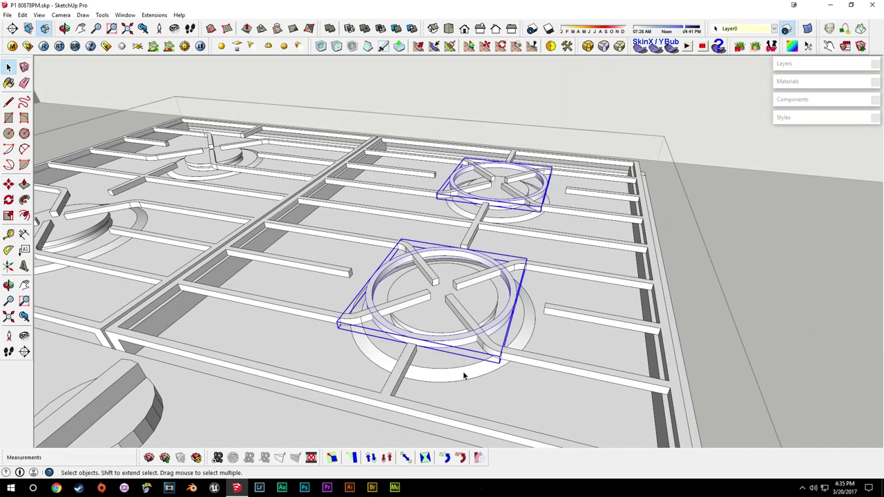
Paste the two rings inside the right grate component and move them into place over its burners
key("ctrl+v")
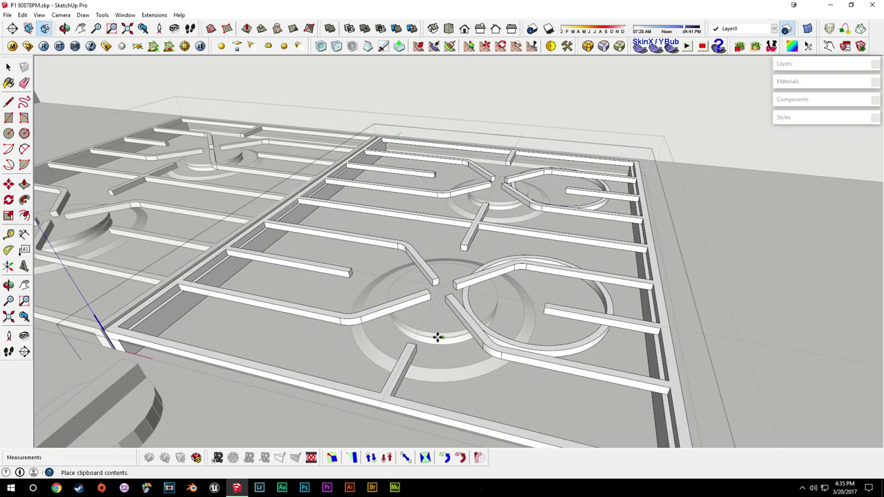
left_click(373, 335)
scroll(460, 321, "up", 5)
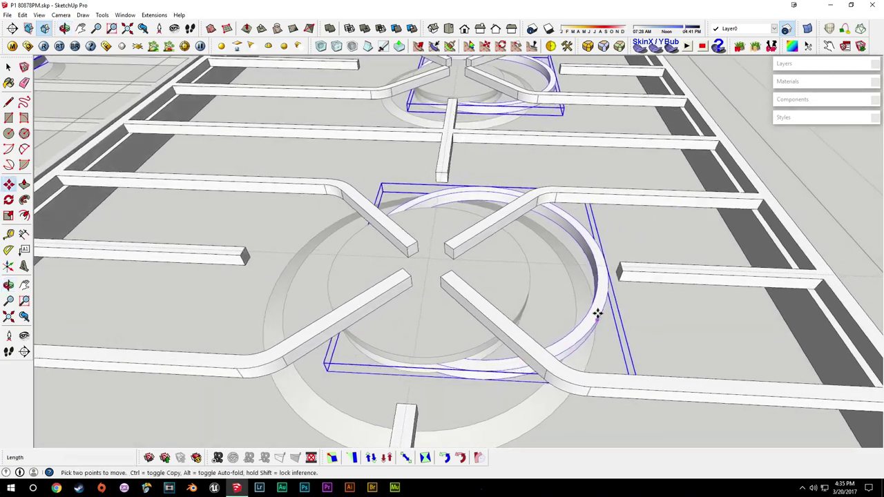
left_click(588, 266)
key("space")
scroll(459, 245, "down", 5)
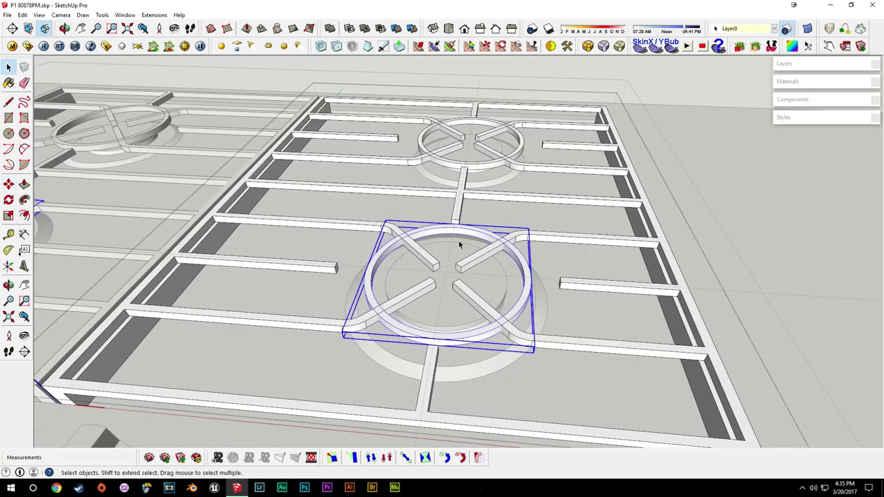
Explode the pasted rings so that they become part of the grate's geometry
right_click(478, 169)
left_click(519, 214)
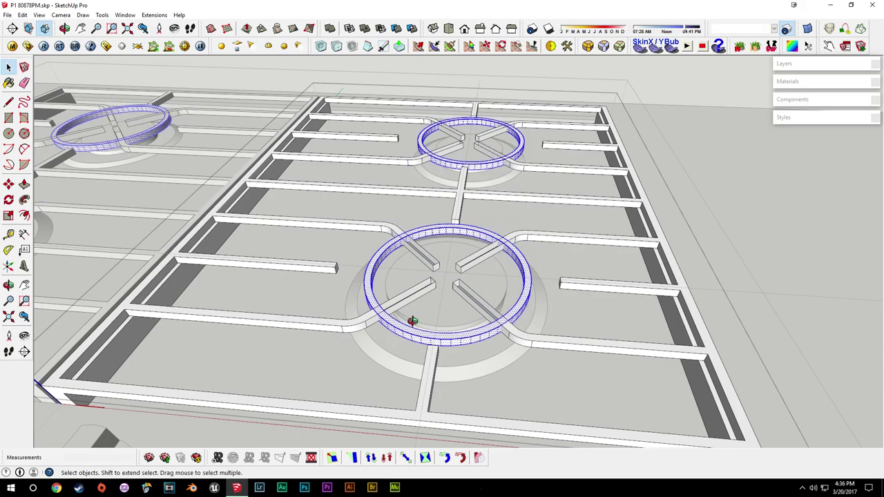
middle_click_drag(412, 321, 414, 326)
left_click(359, 362)
mouse_move(360, 361)
middle_mouse_down()
mouse_move(414, 341)
mouse_move(437, 346)
middle_mouse_up()
Try to restore the missing top face of a grate arm inside the front ring by drawing a line across it
scroll(478, 361, "up", 5)
key("e")
key("l")
left_click(459, 368)
key("e")
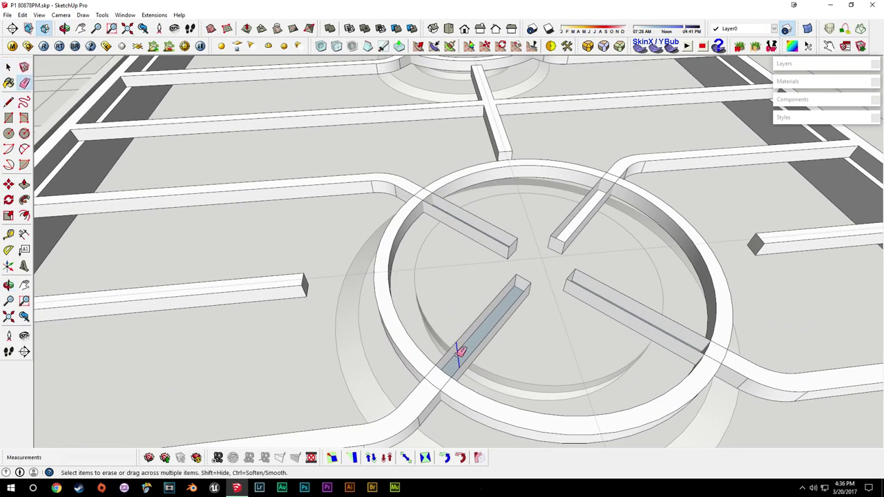
Intersect all of the grate's faces with the model and erase the leftover edges where the rings cross the arms
scroll(442, 379, "down", 4)
key("ctrl+a")
right_click(431, 158)
mouse_move(493, 253)
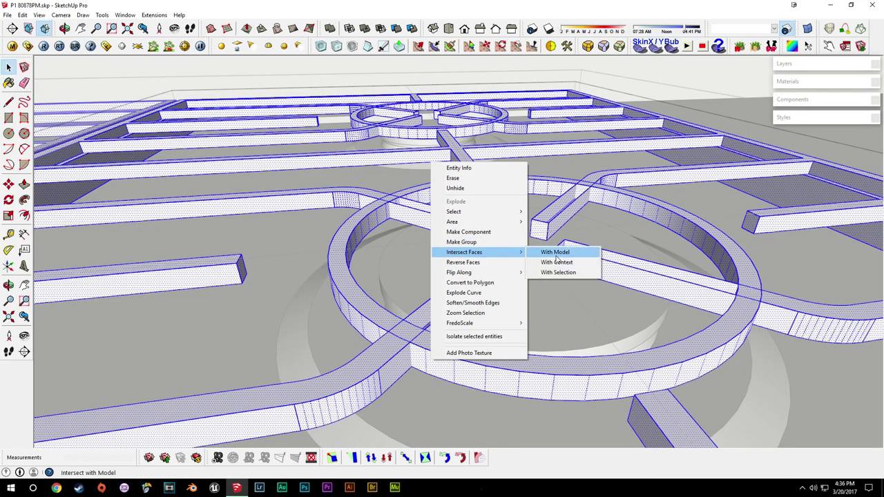
left_click(557, 253)
key("e")
scroll(407, 328, "up", 2)
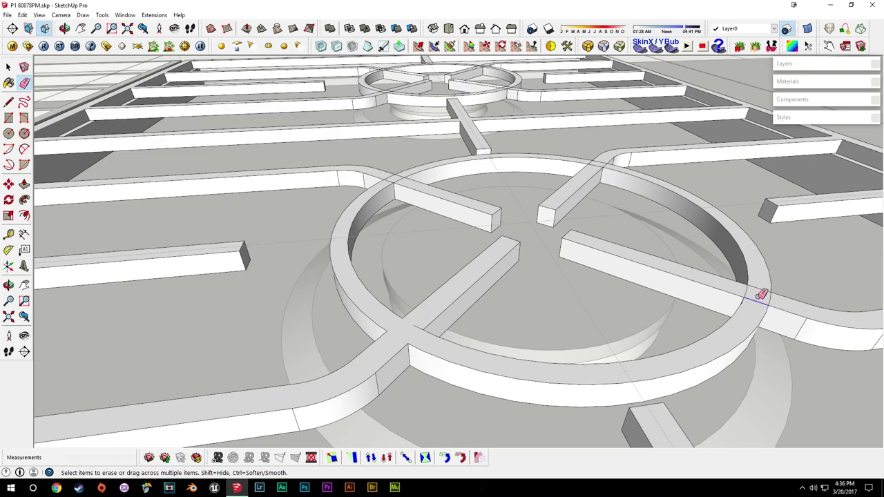
mouse_move(726, 310)
middle_mouse_down()
mouse_move(556, 334)
mouse_move(460, 336)
mouse_move(395, 228)
middle_mouse_up()
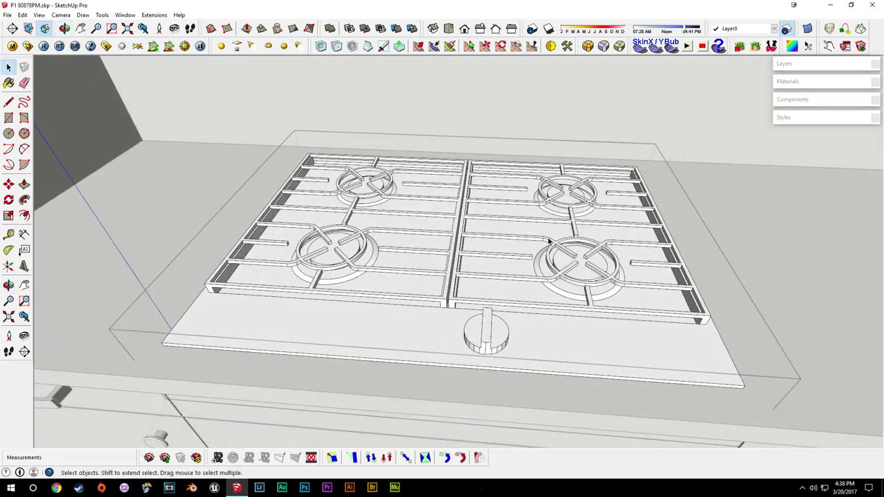
Measure the diameter of the existing control knob and draw a circle beside it on the cooktop's front surface
middle_click_drag(529, 293, 559, 331)
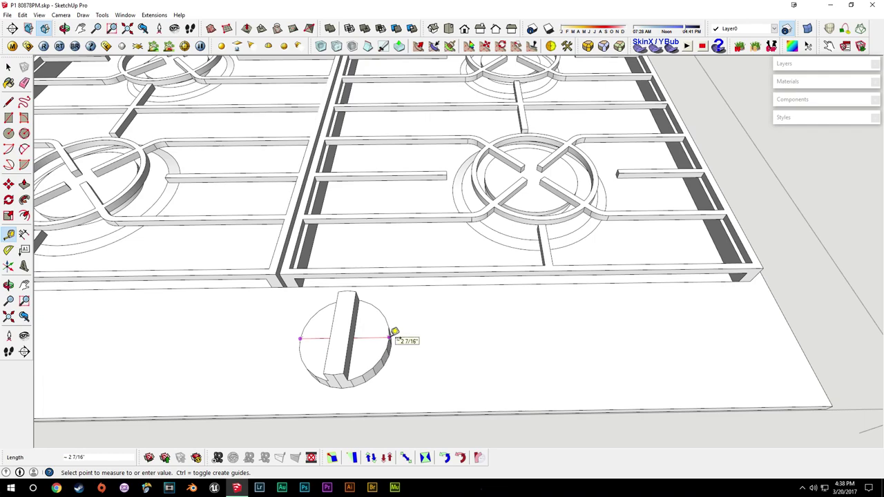
key("space")
middle_click_drag(508, 345, 467, 352)
left_click(12, 134)
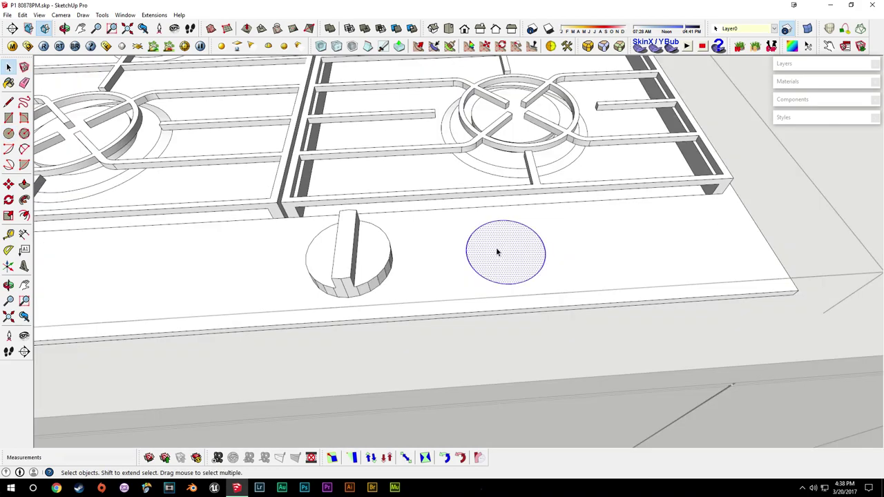
Make the new circle a component named Stove Top Knob
double_click(496, 248)
type("gS")
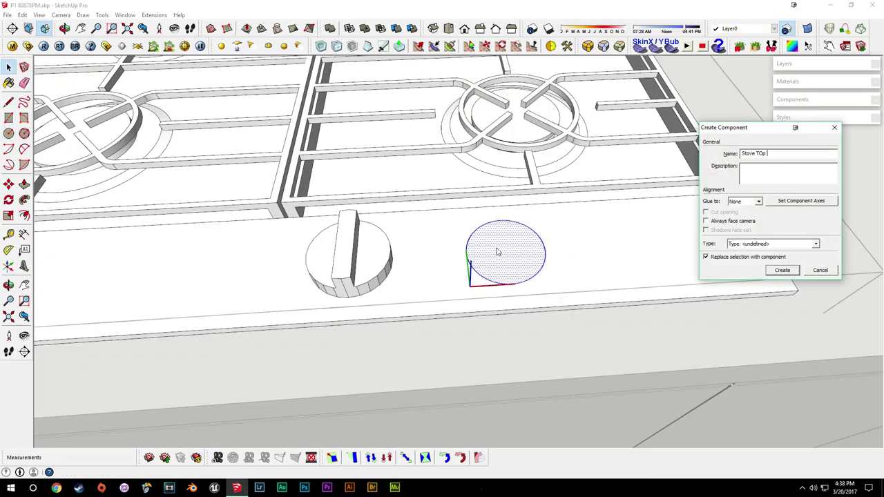
type("tove Top Knob")
key("Return")
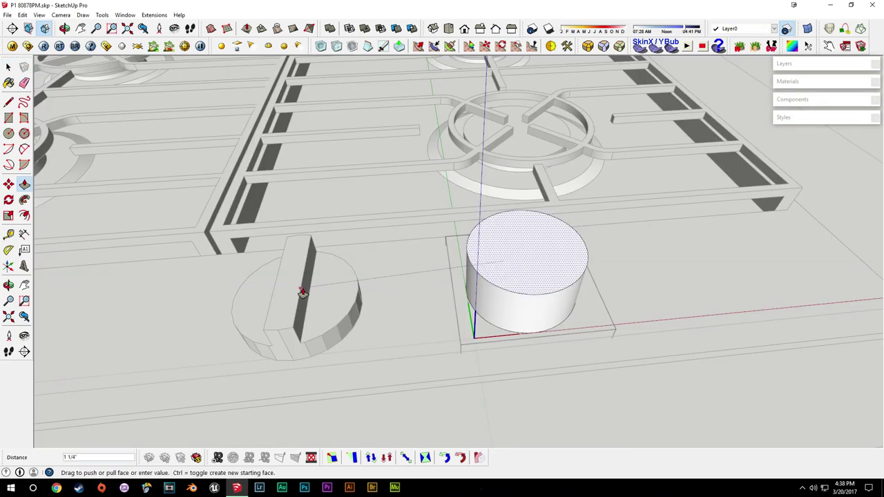
Extrude the knob circle 1 1/4" upward to match the height of the existing knob, and leave the component
left_click(302, 293)
middle_click_drag(524, 282, 553, 294)
key("space")
left_click(637, 284)
Draw a rectangle on the cooktop surface beside the new knob cylinder
middle_click_drag(637, 284, 441, 293, "shift")
key("r")
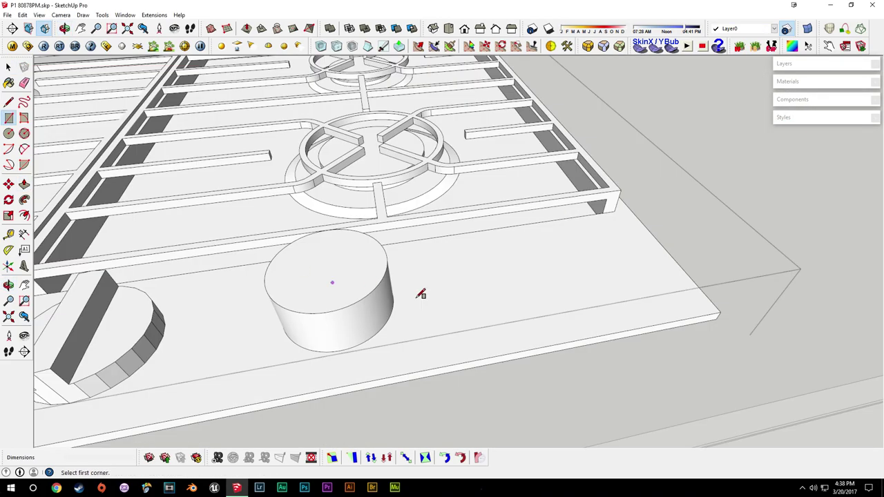
left_click(478, 339)
key("space")
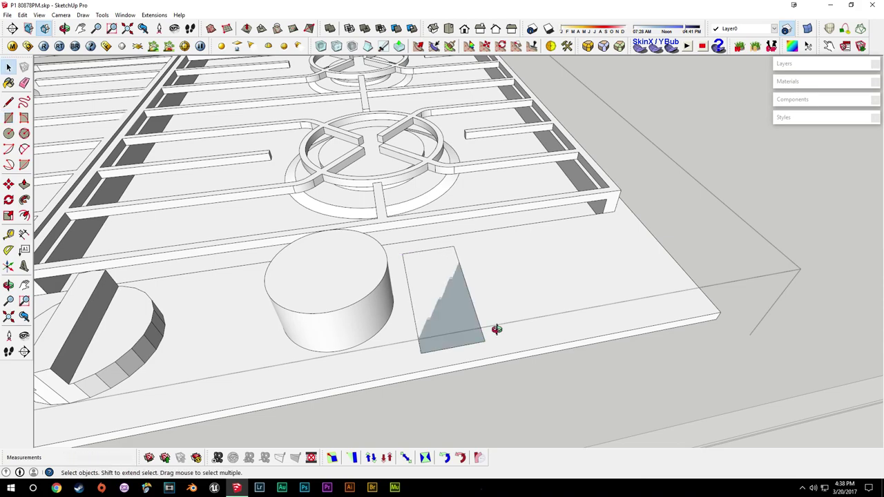
Draw a tall vertical face rising from the rectangle's long edge farthest from the knob cylinder
key("l")
mouse_move(496, 328)
middle_mouse_down()
mouse_move(514, 298)
mouse_move(508, 266)
mouse_move(490, 302)
middle_mouse_up()
left_click(453, 262)
left_click(456, 127)
left_click(548, 145)
key("space")
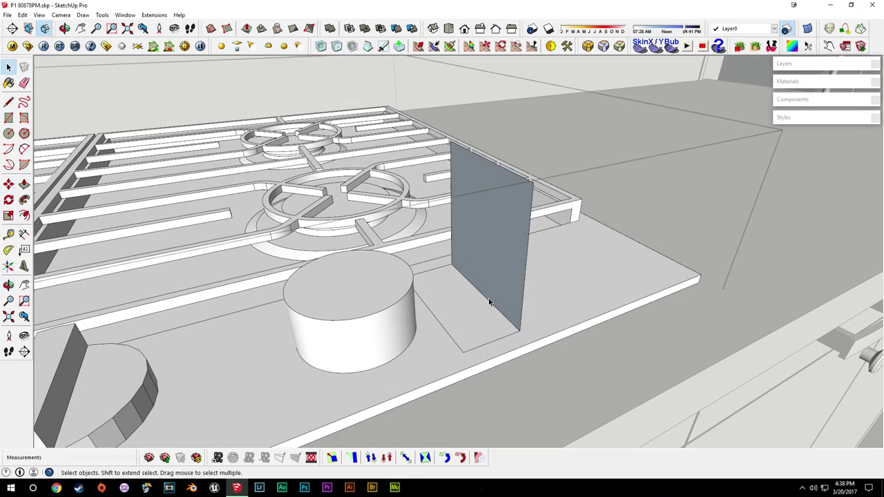
Reverse the vertical face and the rectangle so that their front sides face the knob
left_click(482, 269)
key("ctrl+r")
left_click(466, 315)
middle_click_drag(466, 315, 473, 283)
Raise the connected L-shaped faces above the cooktop surface beside the knob cylinder
triple_click(480, 335)
key("m")
left_click(424, 303)
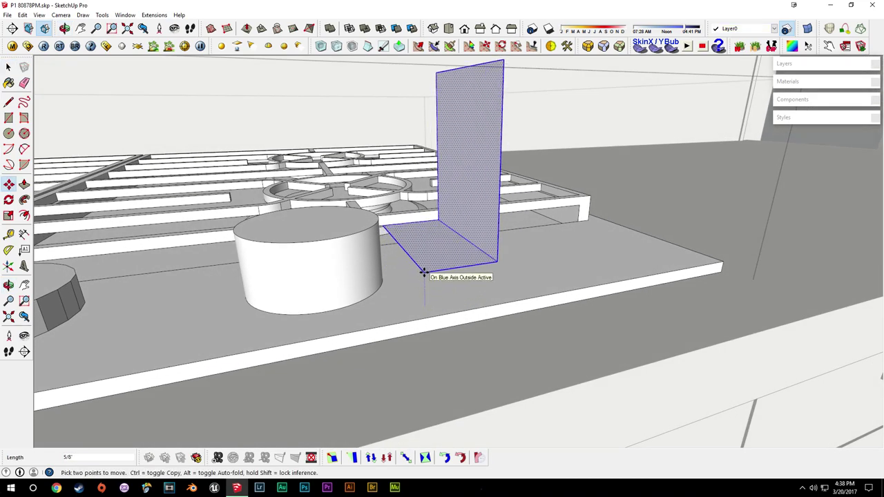
type("5")
key("Return")
middle_click_drag(424, 273, 477, 251)
left_click(429, 232)
left_click(428, 219)
key("space")
Draw a tangent arc across the corner of the L-shaped faces and extrude it 3 1/8" to round their shared edge
scroll(477, 250, "up", 3)
left_click(503, 254)
key("a")
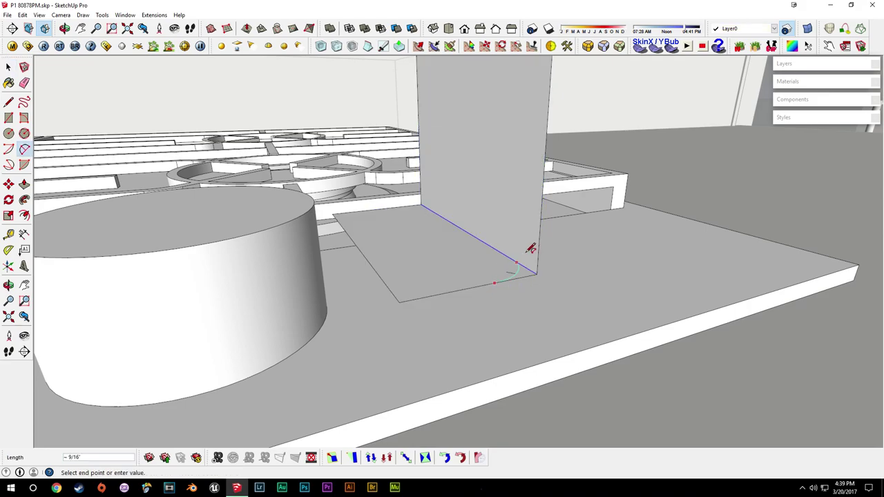
middle_click_drag(541, 220, 549, 229)
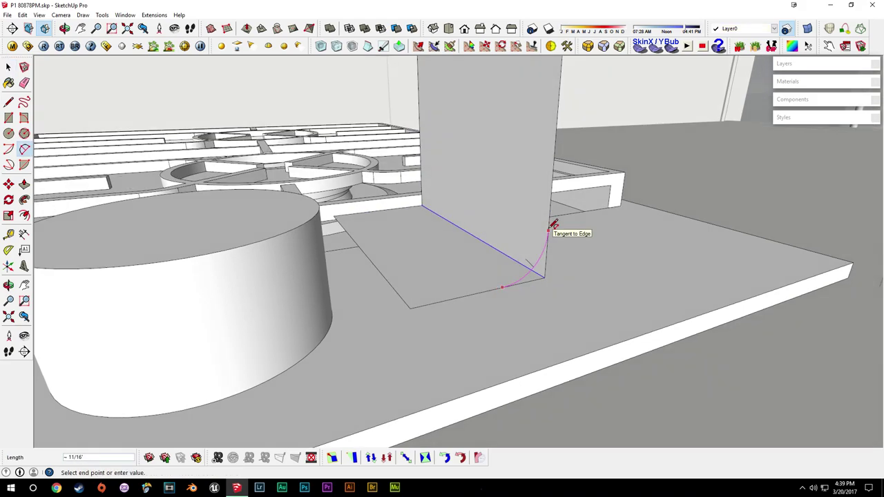
left_click(529, 260)
key("p")
left_click_drag(529, 276, 430, 182)
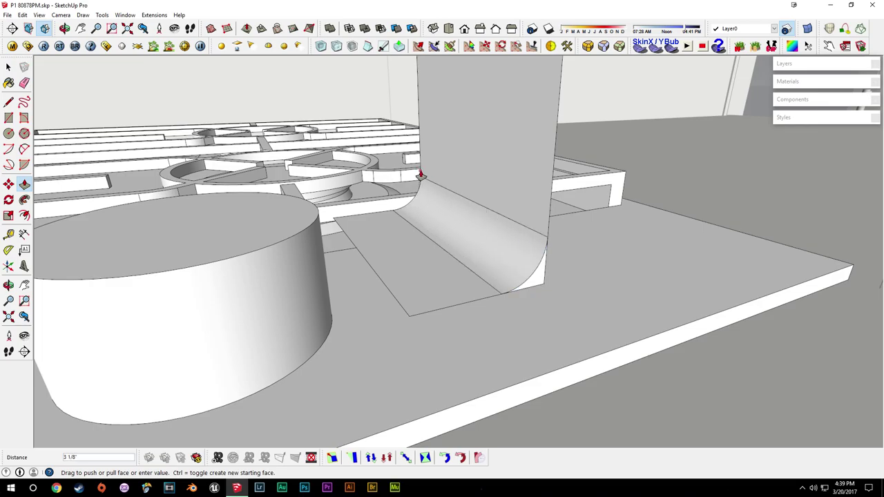
key("space")
Copy the curved L-shaped surface along the red axis, away from the knob cylinder
middle_click_drag(549, 279, 477, 270)
triple_click(477, 269)
key("m")
left_click(437, 298)
key("ctrl")
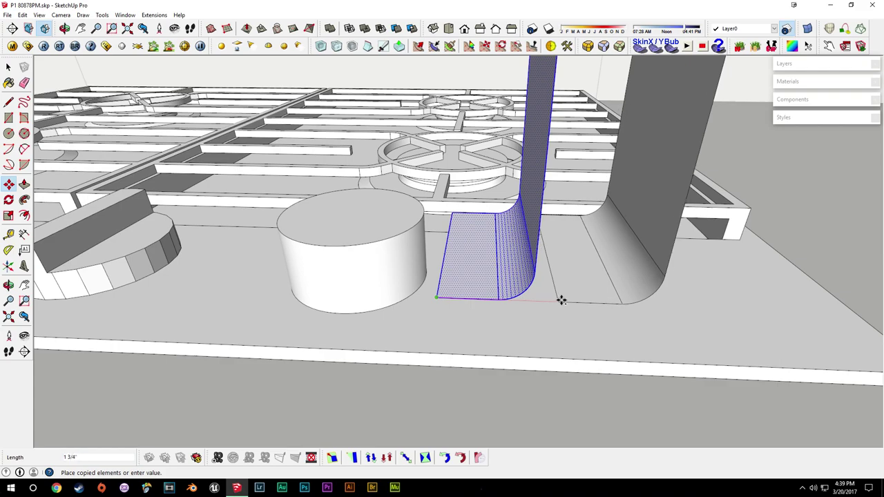
left_click(575, 302)
Mirror the copied surface by scaling it and move it close to the original, with the two vertical faces opposite each other
key("s")
left_click_drag(576, 159, 716, 169)
middle_click_drag(643, 228, 192, 222)
key("m")
left_click(578, 195)
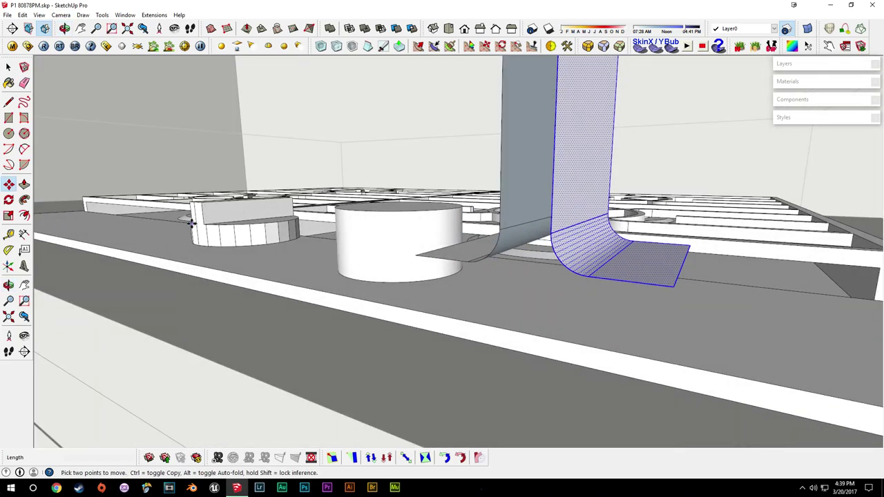
middle_click_drag(403, 250, 627, 286)
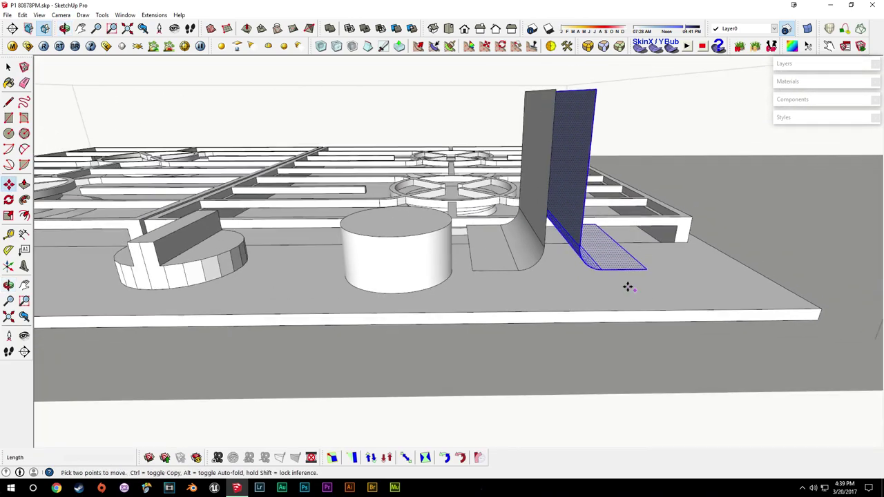
Move both curved surfaces over the knob cylinder and scale them about their center
key("space")
triple_click(502, 246, "shift")
middle_click_drag(502, 247, 526, 243)
key("m")
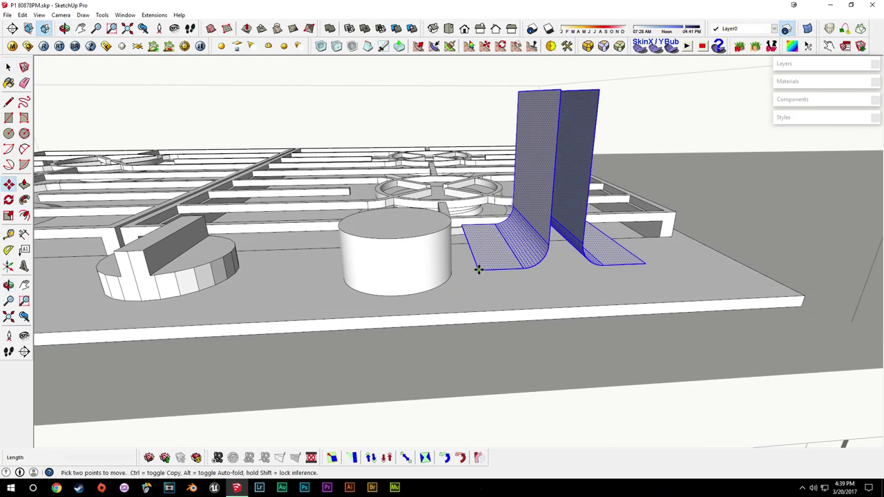
left_click(476, 268)
left_click(313, 275)
middle_click_drag(313, 275, 595, 254)
key("s")
left_click_drag(592, 178, 574, 178, "ctrl")
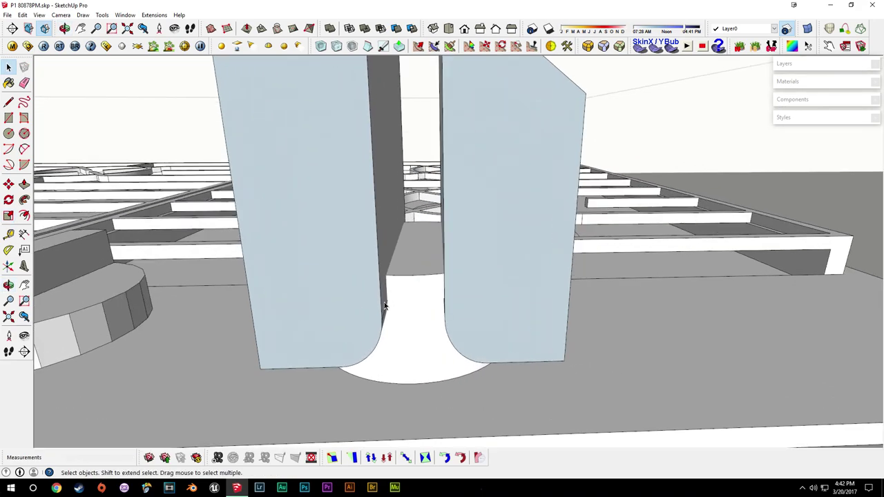
Make the left curved cutting block a component and select the knob body between the two blocks
middle_click_drag(415, 311, 335, 211)
middle_click_drag(505, 312, 424, 335)
left_click(499, 302)
left_click(445, 342)
left_click(387, 290)
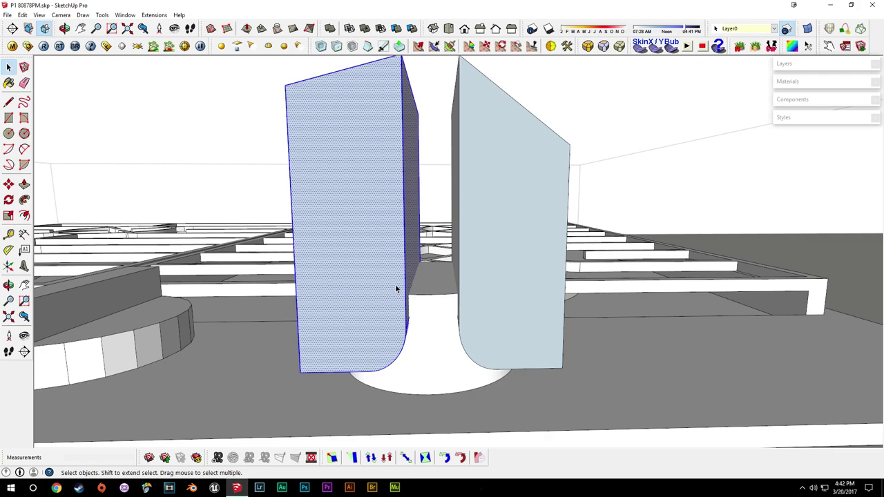
key("g")
key("Return")
left_click(449, 330)
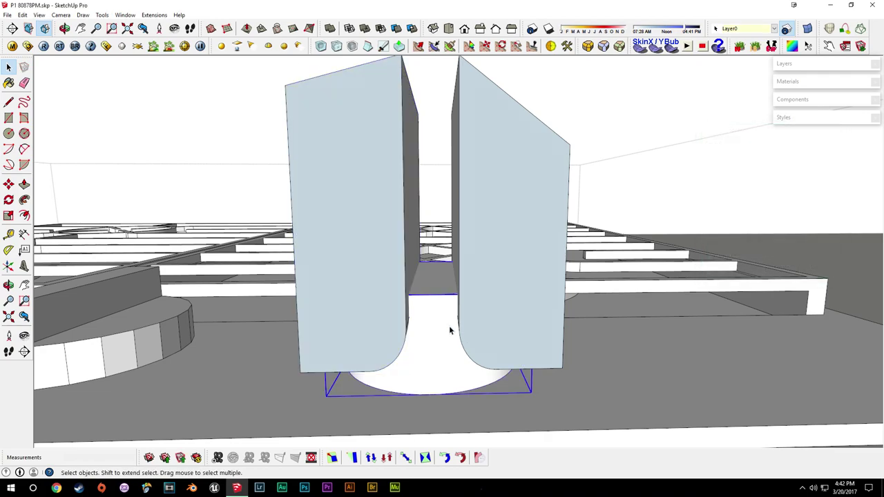
Look up Solid Tools in the list of available toolbars
left_click(485, 311, "shift")
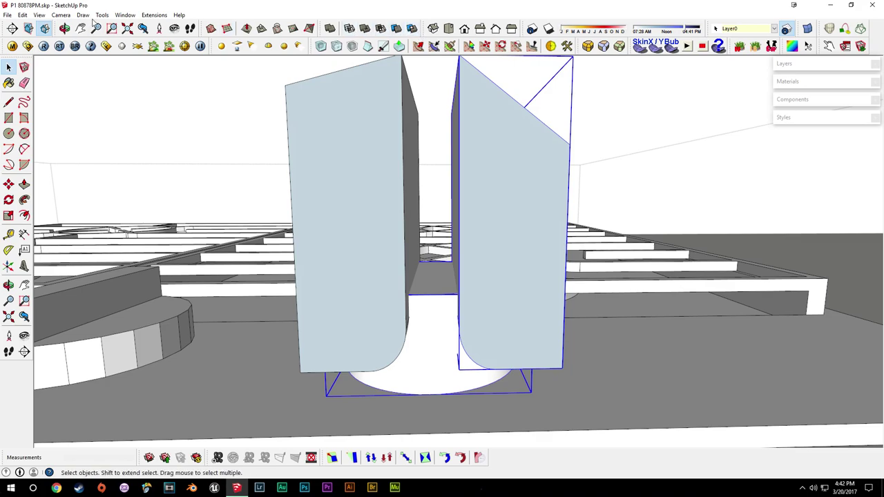
left_click(125, 15)
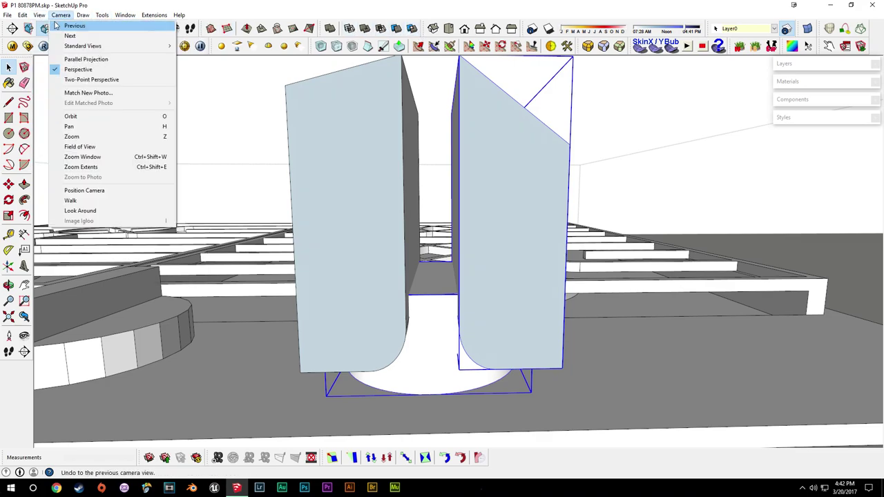
left_click(50, 26)
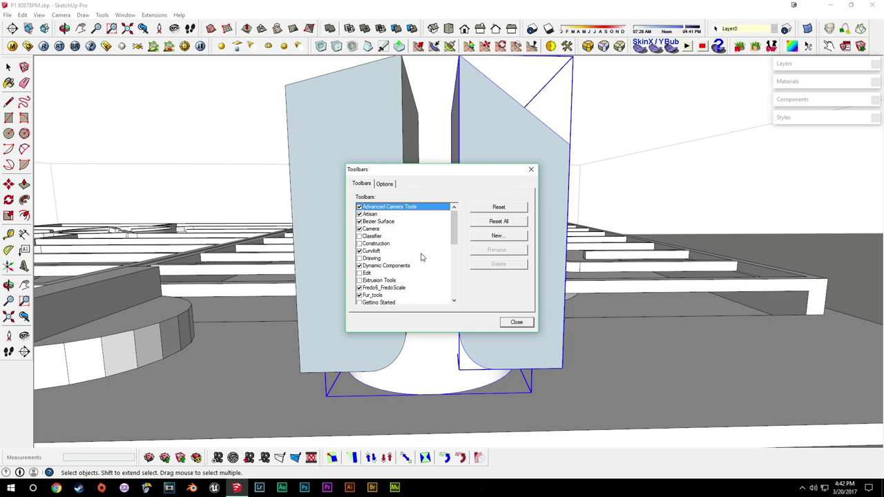
scroll(423, 257, "down", 8)
left_click(384, 252)
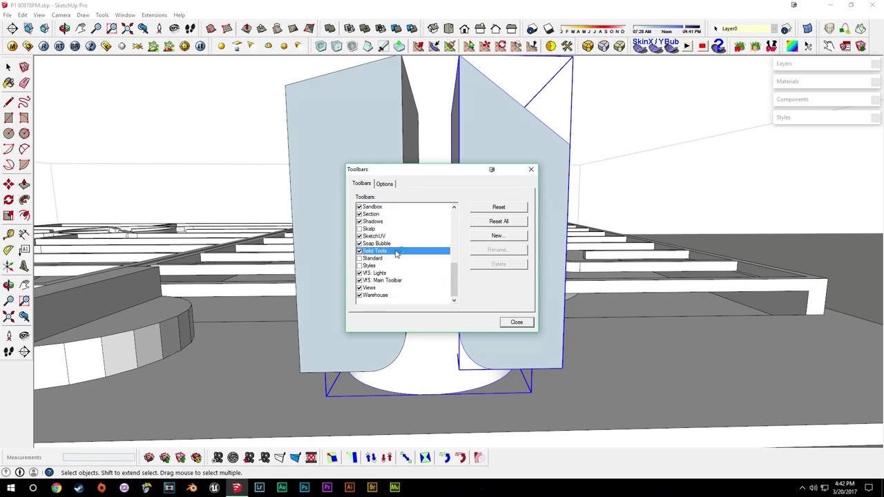
left_click(520, 323)
Subtract both curved cutting blocks from the knob body, one after the other, to leave a central grip with concave sides
middle_click_drag(456, 326, 465, 341)
left_click(446, 341)
left_click(470, 285)
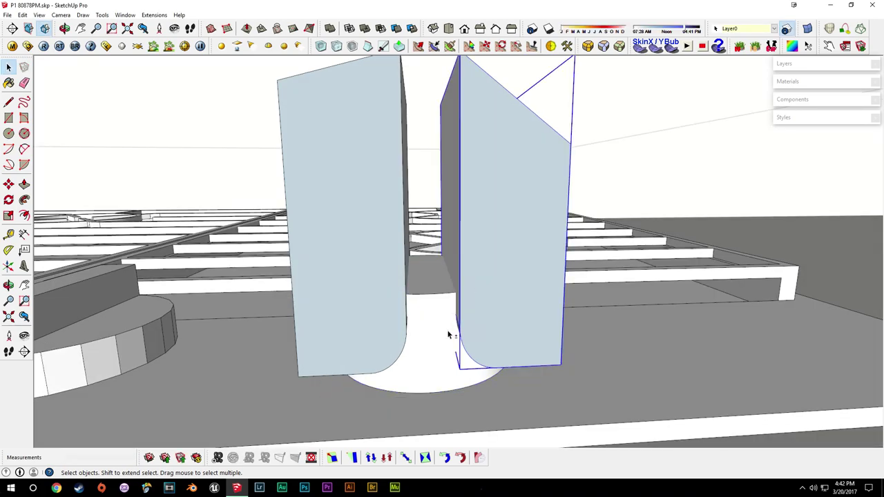
left_click(380, 33)
middle_click_drag(538, 327, 414, 250)
left_click(347, 271, "shift")
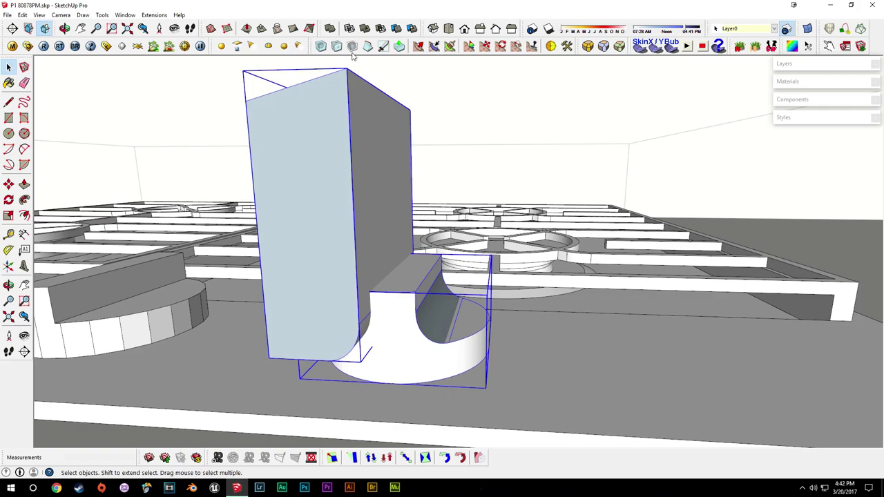
left_click(380, 33)
middle_click_drag(404, 302, 309, 314)
scroll(294, 297, "up", 2)
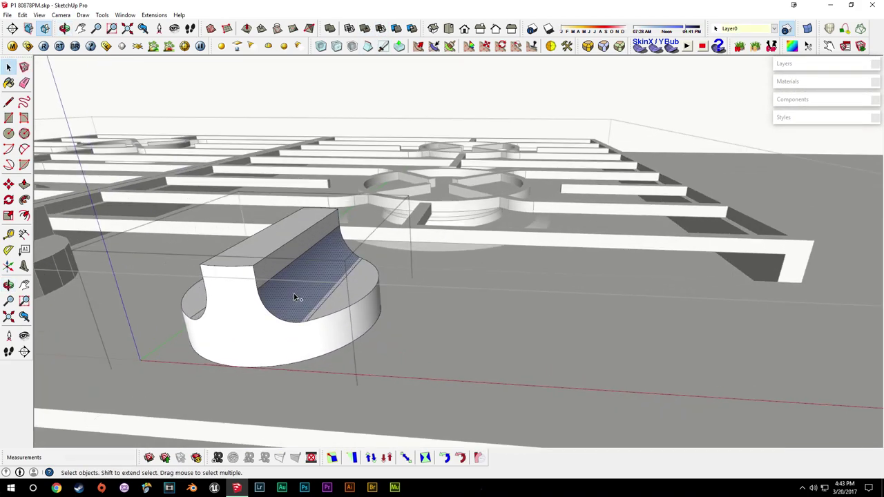
Reverse the inward-facing curved surfaces on the sides of the knob's grip
right_click(294, 297)
left_click(325, 391)
middle_click_drag(271, 305, 345, 339)
triple_click(345, 339)
right_click(344, 337)
left_click(328, 322)
middle_click_drag(242, 323, 394, 344)
left_click(532, 338)
Raise the flat top face of the knob's central grip slightly with Push/Pull
middle_click_drag(502, 339, 398, 188)
key("p")
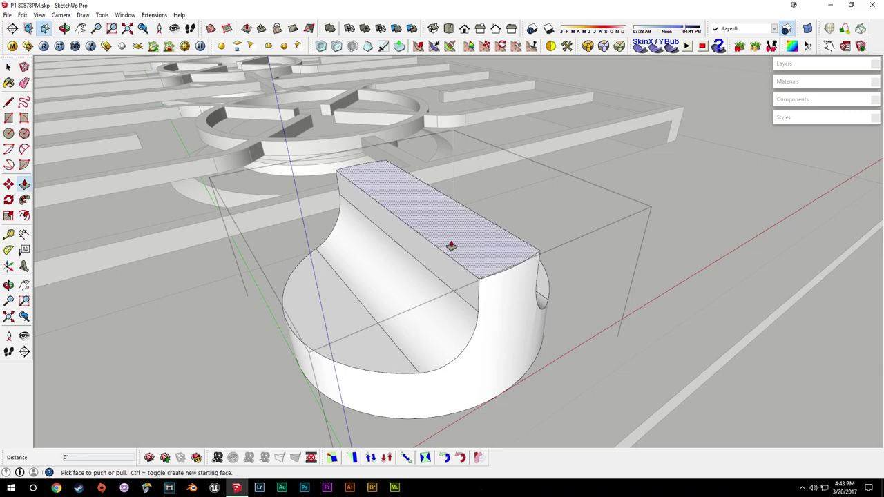
left_click_drag(450, 246, 451, 233)
middle_click_drag(451, 228, 265, 266)
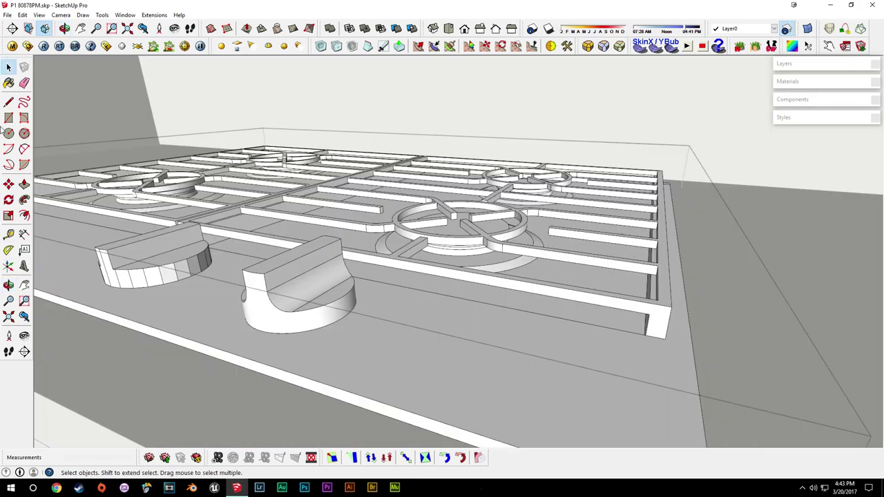
Draw a rectangle on the cooktop surface beside the new knob and extrude it upward into a block
key("r")
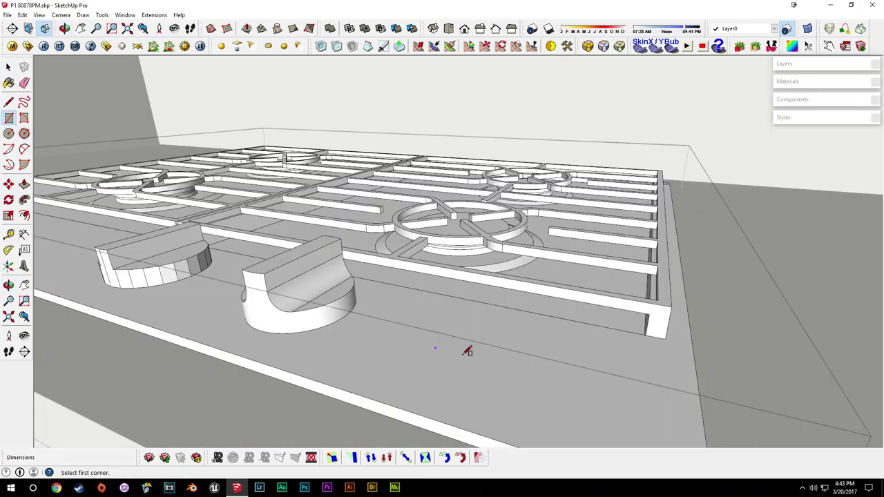
left_click(537, 292)
key("space")
key("p")
left_click(431, 336)
left_click(435, 291)
key("space")
Draw a shallow arc with a bulge of about 1/8" along the bottom edge of the block's side face
scroll(442, 331, "up", 4)
middle_click_drag(445, 330, 397, 272)
key("a")
left_click(650, 318)
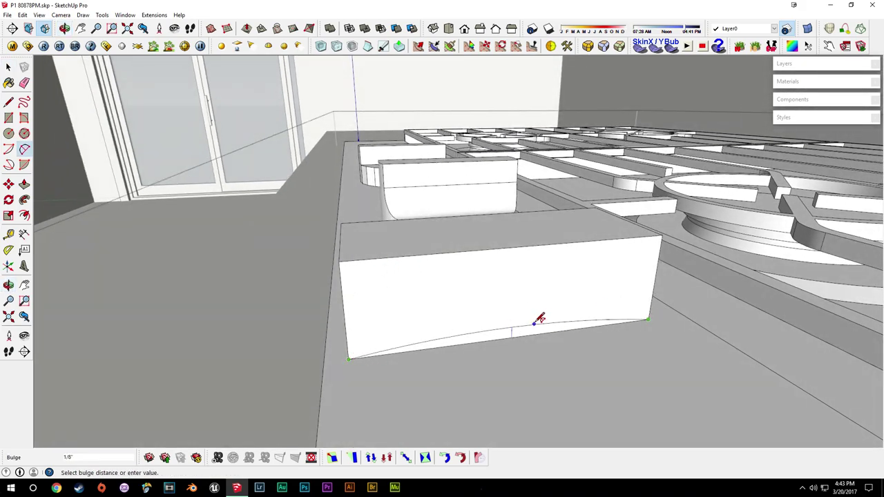
left_click(536, 323)
key("space")
Push the arc segment through the full length of the block to hollow its underside
middle_click_drag(518, 328, 540, 334)
key("p")
left_click_drag(509, 332, 512, 316)
middle_click_drag(515, 328, 719, 333)
middle_click_drag(477, 330, 620, 334, "shift")
left_click(594, 322)
key("space")
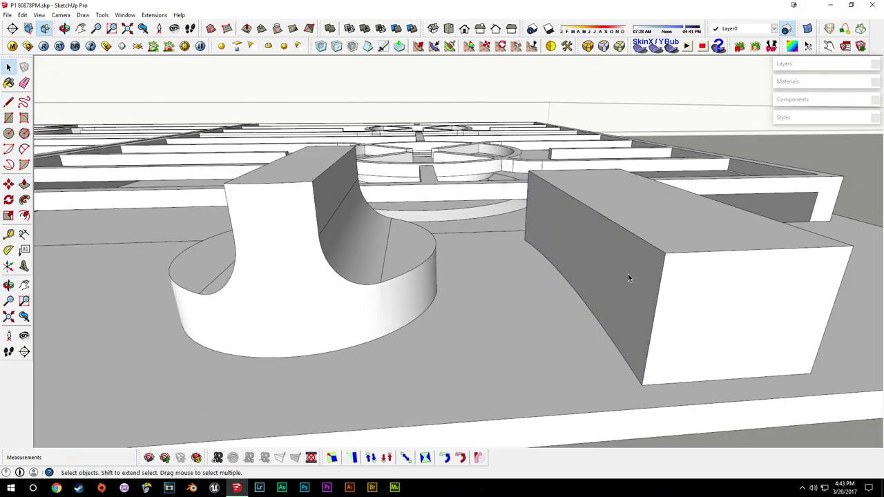
Make the arched block a component and move it over the top of the knob's grip
triple_click(628, 272)
key("g")
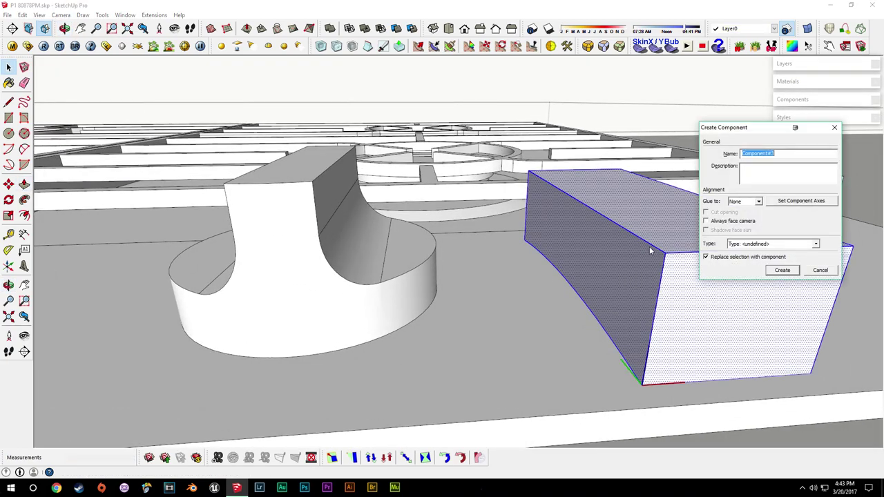
key("Return")
middle_click_drag(661, 357, 470, 173)
scroll(513, 184, "up", 3)
left_click(467, 146)
left_click(485, 145)
key("space")
Subtract the arched block from the knob so the grip gets a curved top
left_click(548, 267)
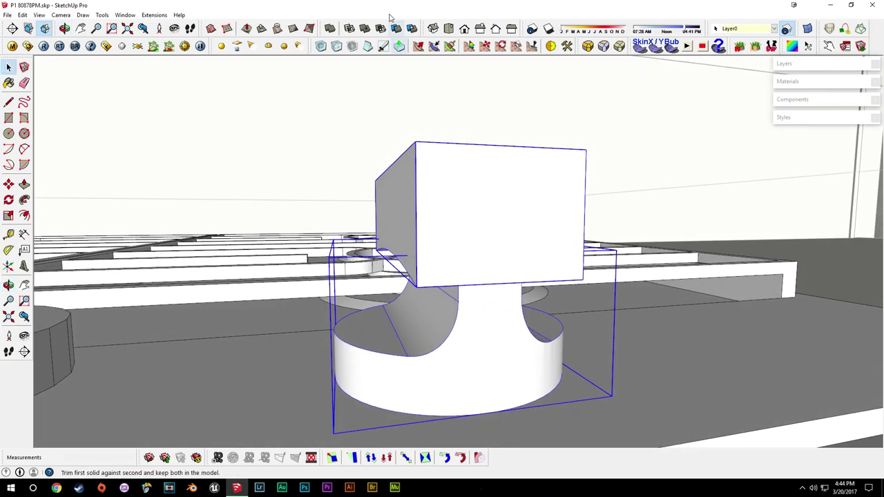
left_click(384, 31)
middle_click_drag(428, 332, 702, 324)
Offset the knob's bottom edge outward about 1/16" and extrude the resulting ring 1/8" into a thin base flange
middle_click_drag(555, 263, 466, 329)
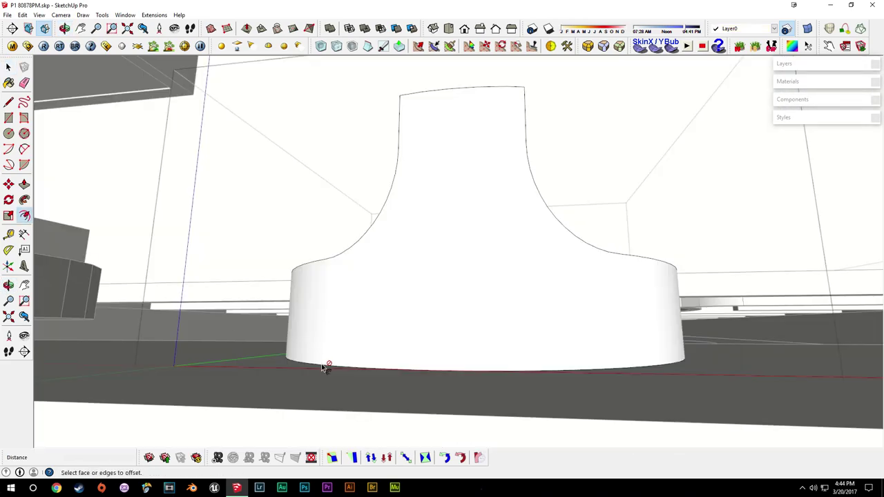
left_click(323, 367)
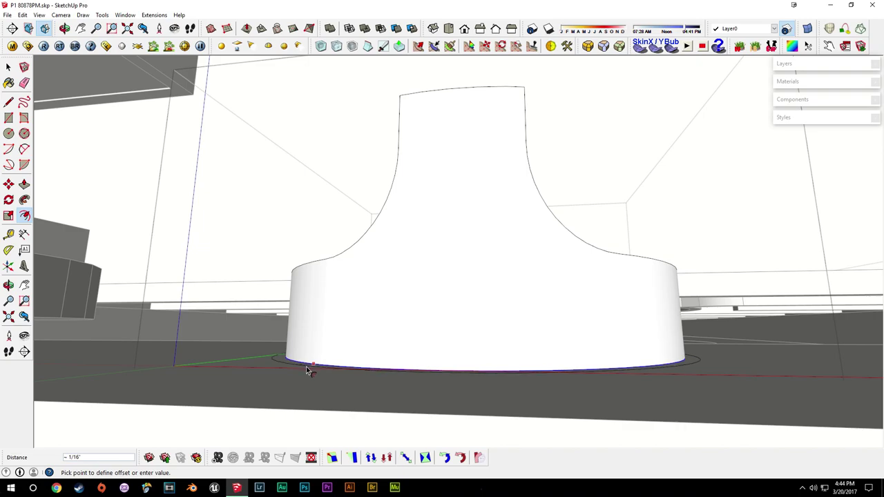
left_click(307, 371)
middle_click_drag(308, 372, 420, 424)
scroll(420, 425, "down", 1)
key("space")
key("p")
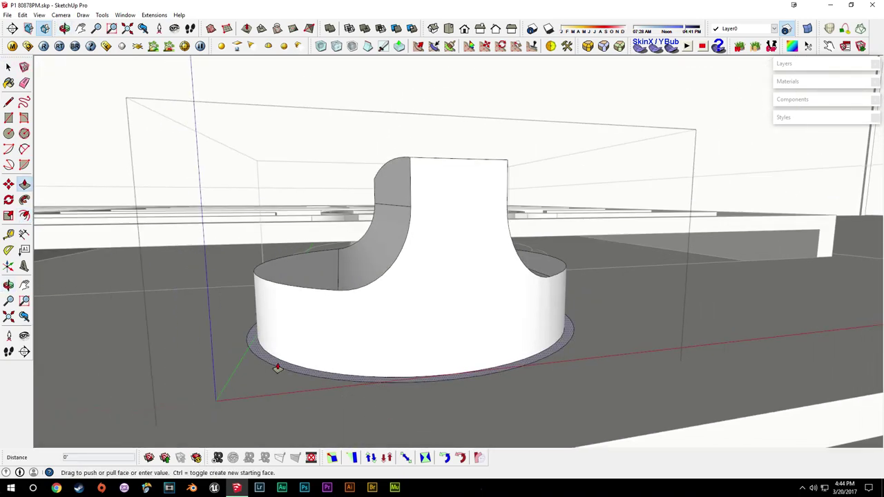
left_click(279, 351)
middle_click_drag(280, 352, 391, 363)
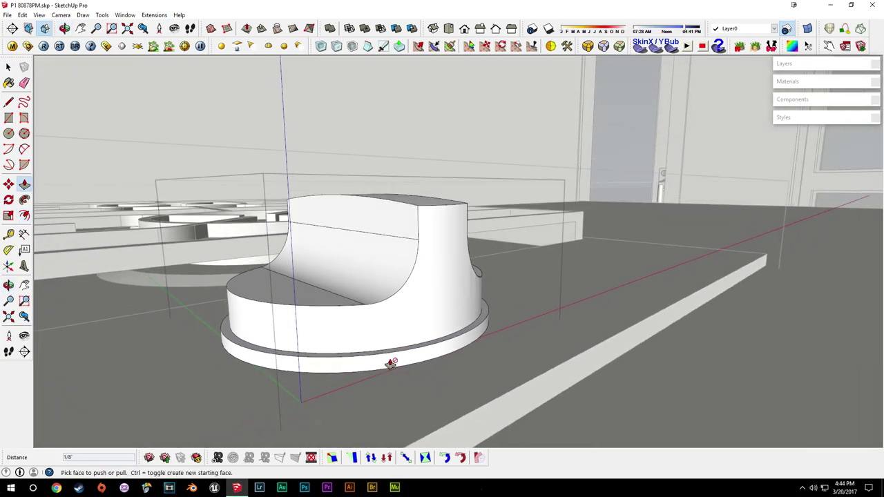
Leave the knob component and delete the old faceted knob beside it
scroll(326, 371, "down", 3)
middle_click_drag(326, 371, 463, 335)
key("space")
middle_click_drag(533, 358, 441, 307)
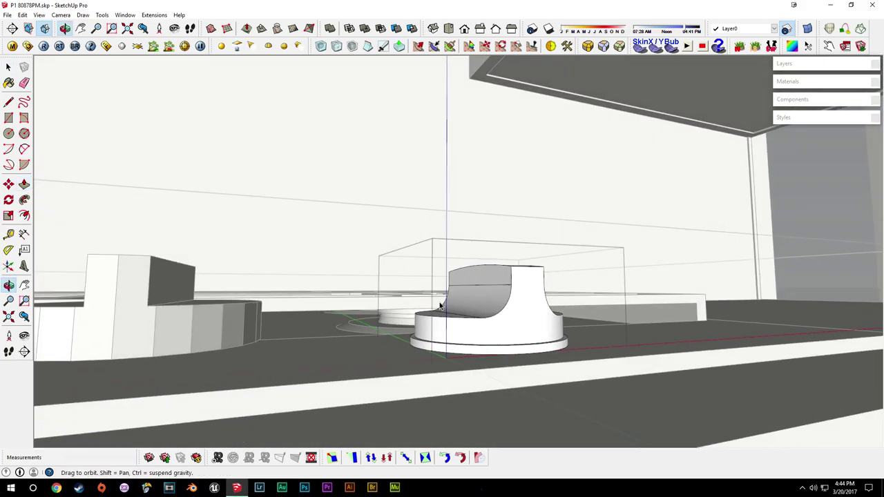
left_click(520, 389)
middle_click_drag(520, 389, 463, 383)
left_click(229, 313)
middle_click_drag(228, 313, 259, 349)
scroll(259, 349, "down", 2)
Place a guide through the middle of the cooktop, about 1' 3 9/16" from its side corner, and a parallel guide beside it
middle_click_drag(336, 341, 424, 351)
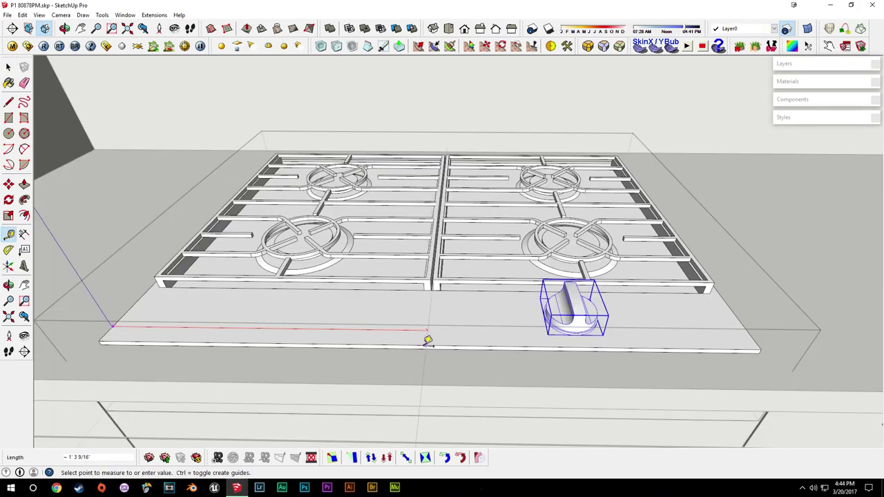
left_click(428, 339)
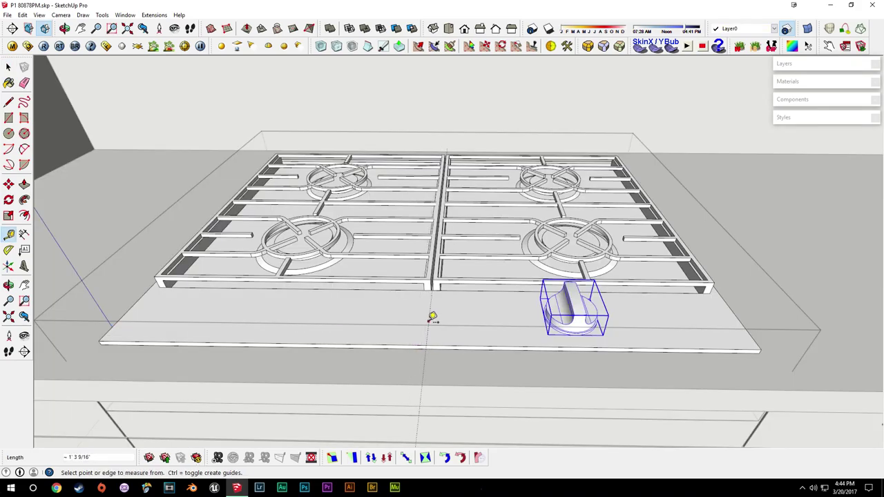
middle_click_drag(432, 318, 431, 315)
left_click(431, 320)
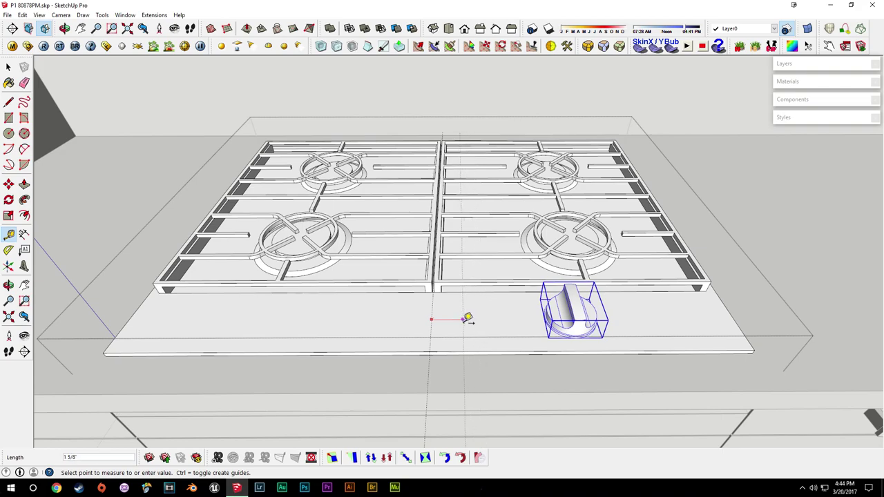
key("space")
Move the knob about 1 1/8" sideways onto the guide and copy it along the control strip into a row of four knobs
scroll(553, 332, "up", 4)
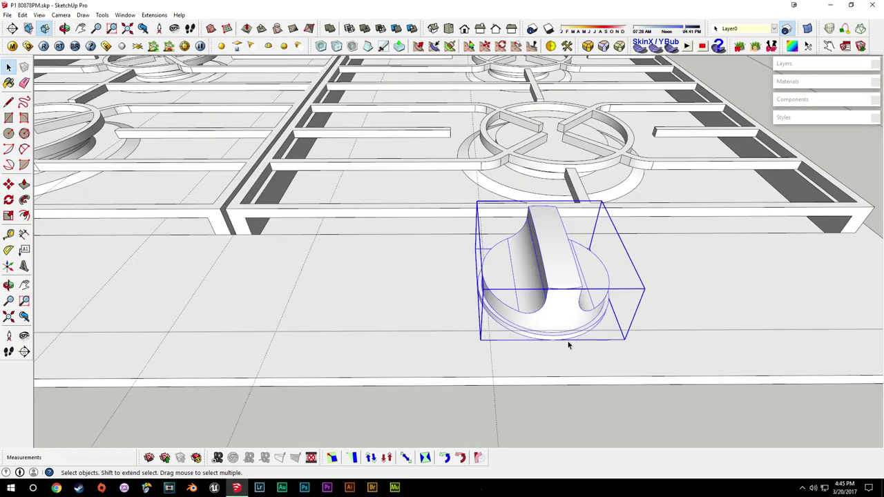
key("m")
left_click(552, 342)
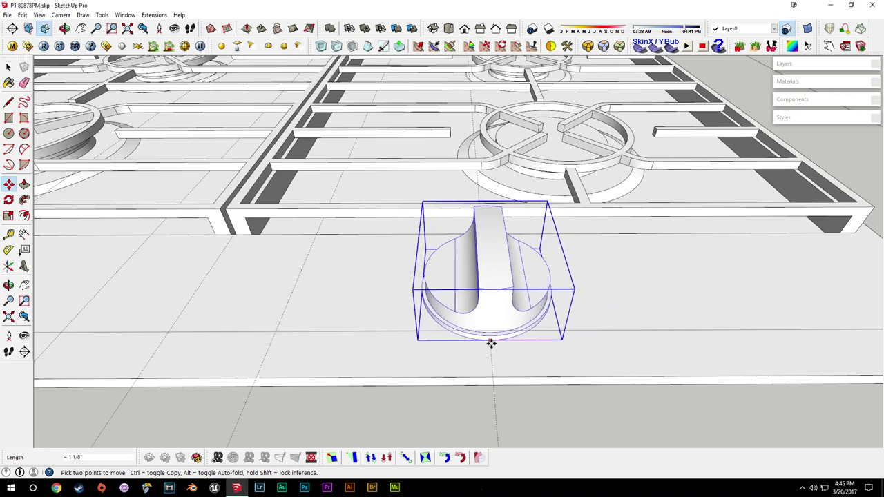
scroll(491, 343, "down", 3)
left_click(492, 344)
key("ctrl")
left_click(491, 343)
left_click(339, 347)
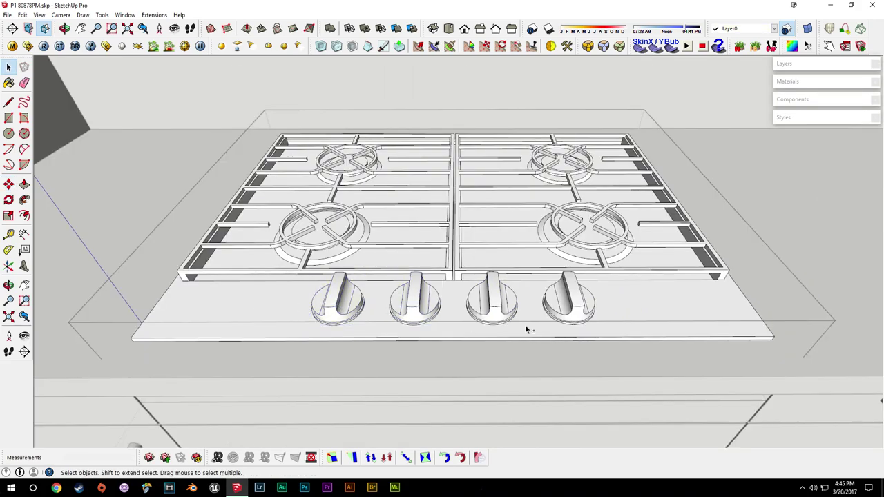
Measure the width of the rightmost knob
scroll(525, 330, "down", 5)
middle_click_drag(525, 330, 515, 316)
scroll(486, 277, "up", 5)
key("t")
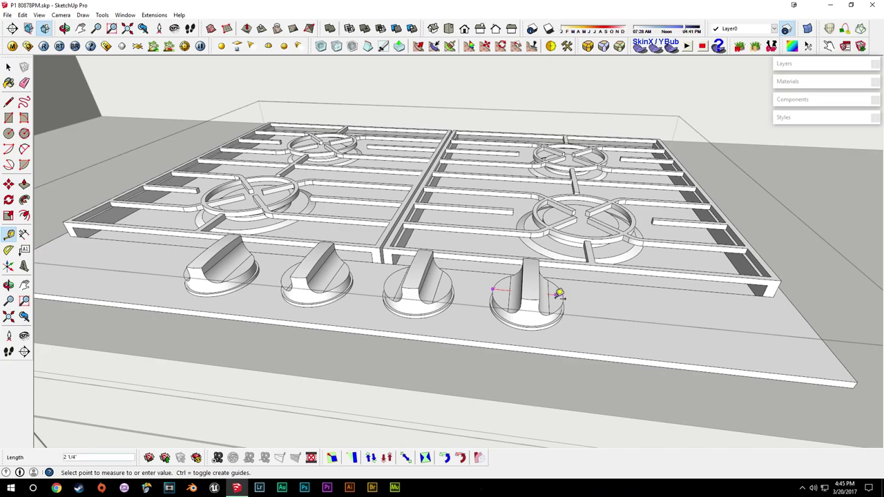
middle_click_drag(558, 297, 528, 328)
key("space")
Scale the row of four knobs down uniformly to about 0.79 and measure the leftmost knob's width
left_click(255, 289, "shift")
middle_click_drag(255, 288, 388, 311)
key("s")
left_click_drag(326, 253, 362, 262)
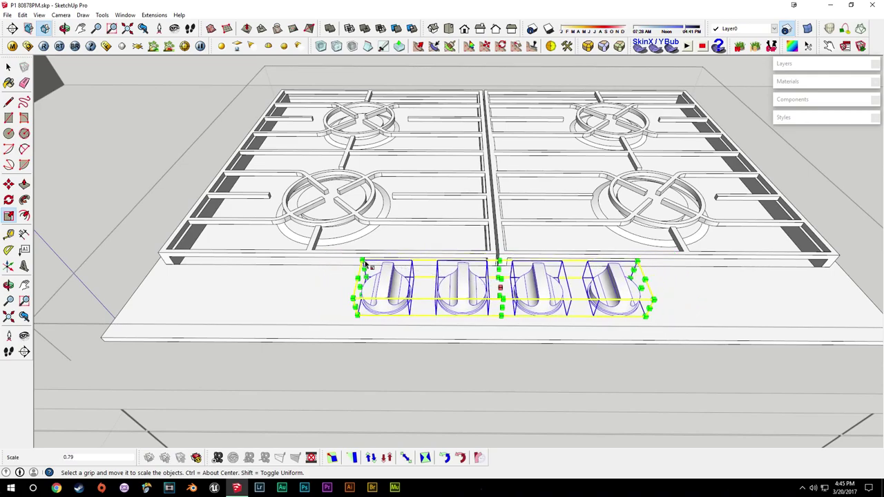
key("space")
scroll(368, 297, "up", 4)
key("t")
left_click(344, 296)
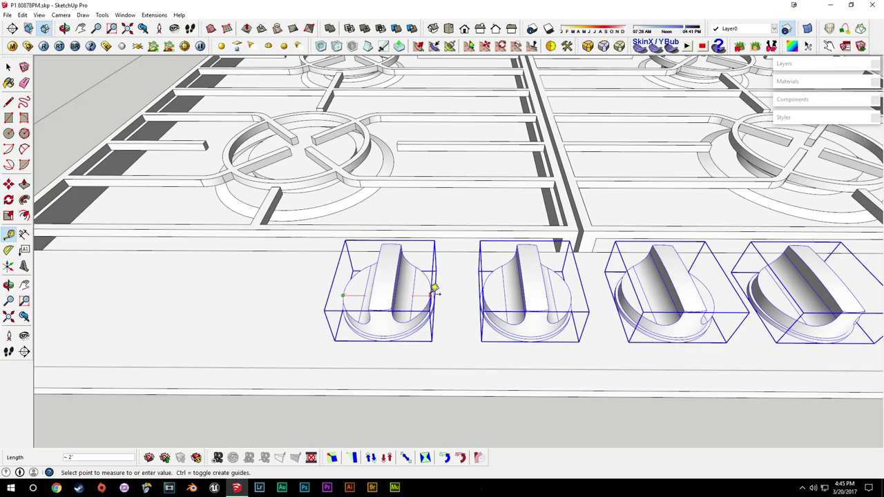
key("space")
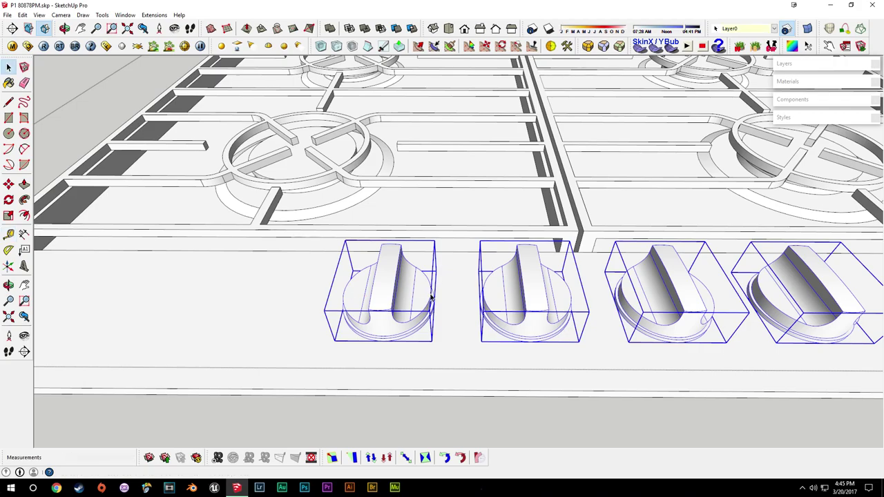
Lower the four selected knobs so their bases rest on the cooktop surface
scroll(431, 297, "down", 5)
middle_click_drag(575, 336, 416, 199)
scroll(404, 221, "up", 6)
key("m")
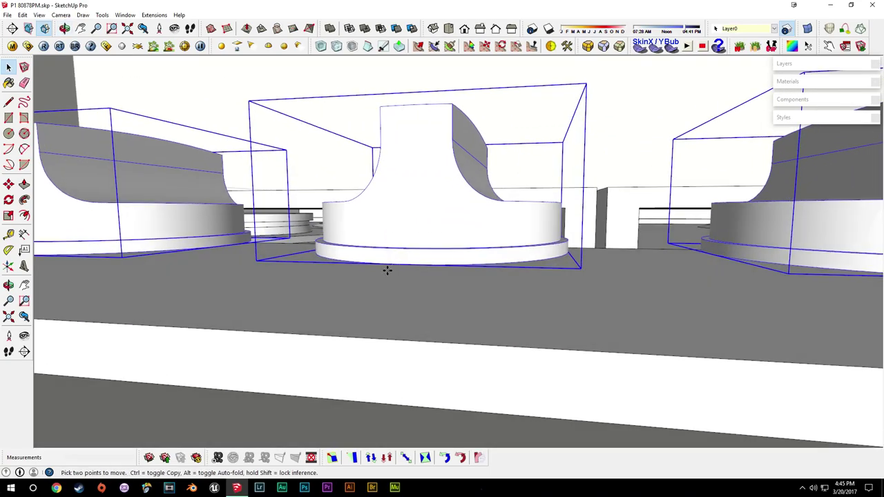
middle_click_drag(393, 274, 398, 242)
key("m")
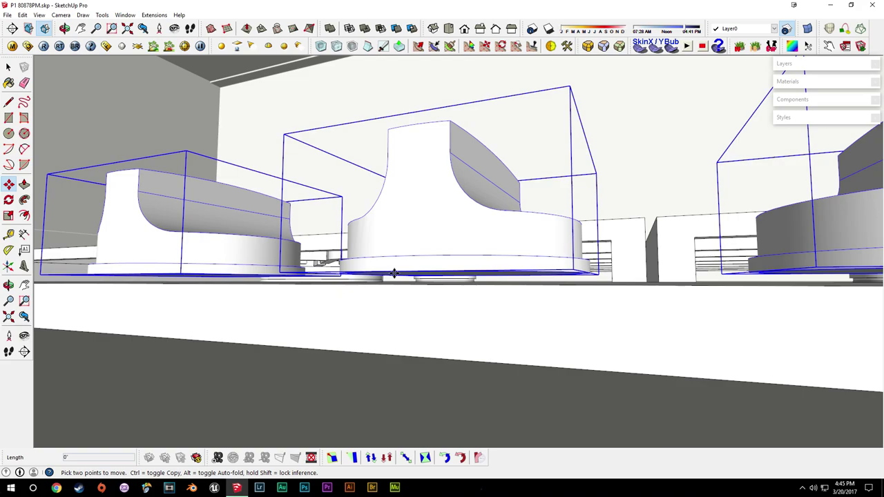
left_click(394, 274)
left_click(395, 280)
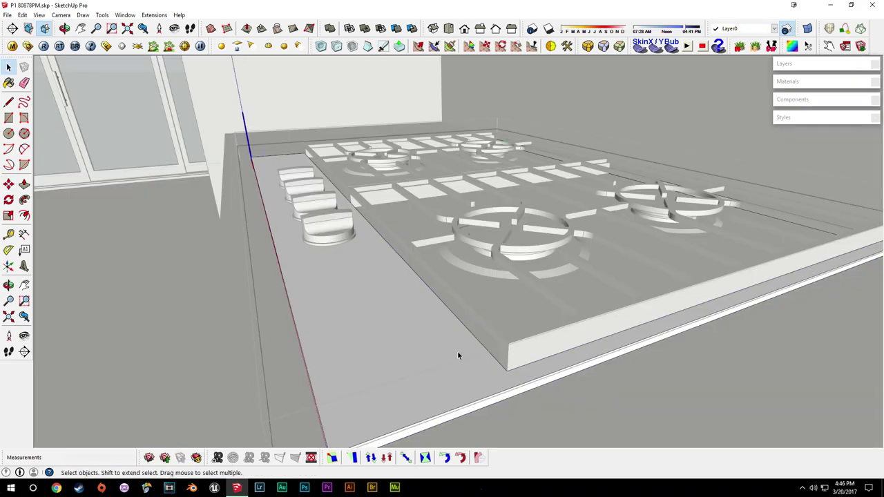
Draw a dividing line across the cooktop plate along a guide just in front of the grates and erase the leftover line
key("l")
key("t")
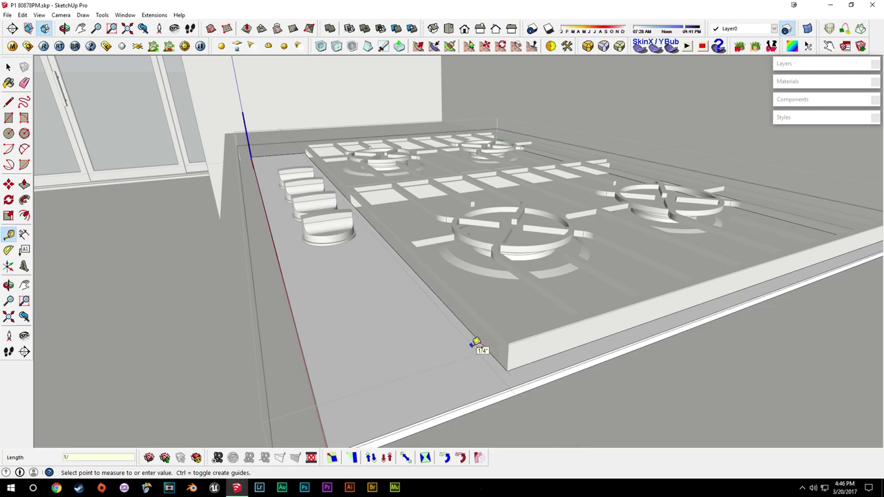
key("space")
key("l")
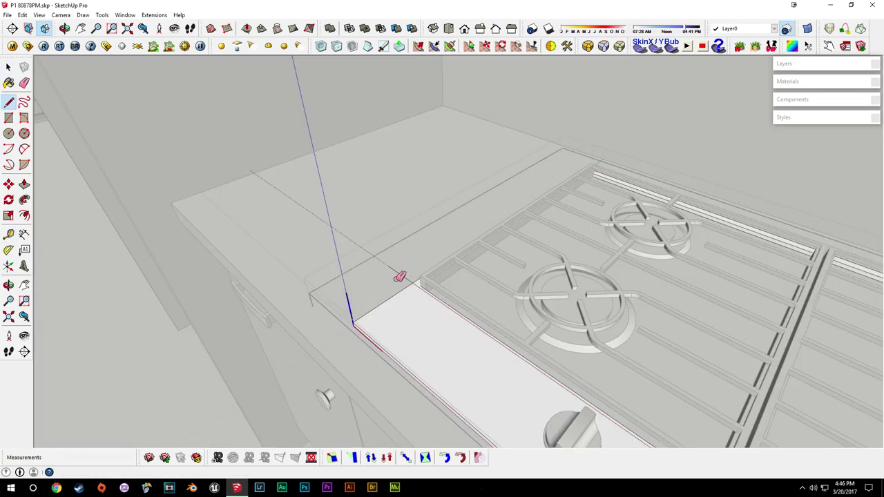
key("e")
middle_click_drag(411, 304, 567, 271)
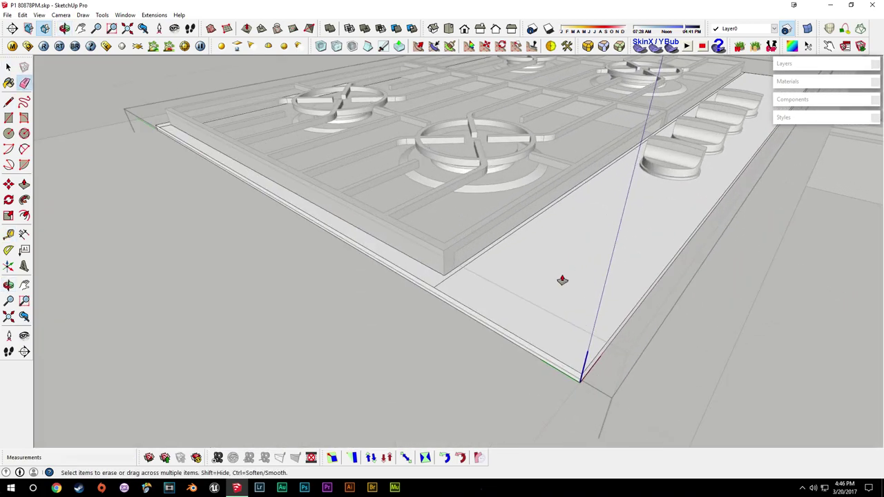
Place a guide along the middle of the cooktop's front strip, parallel to its front edge and running beneath the knobs
key("p")
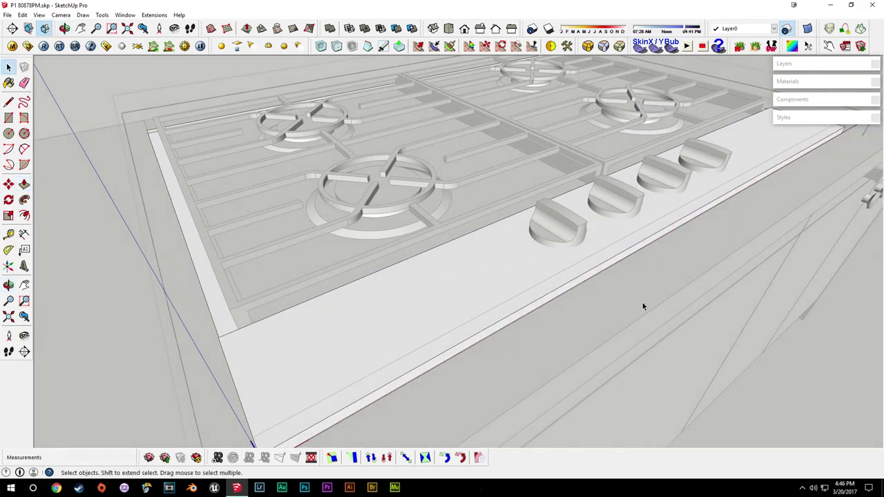
left_click(559, 221)
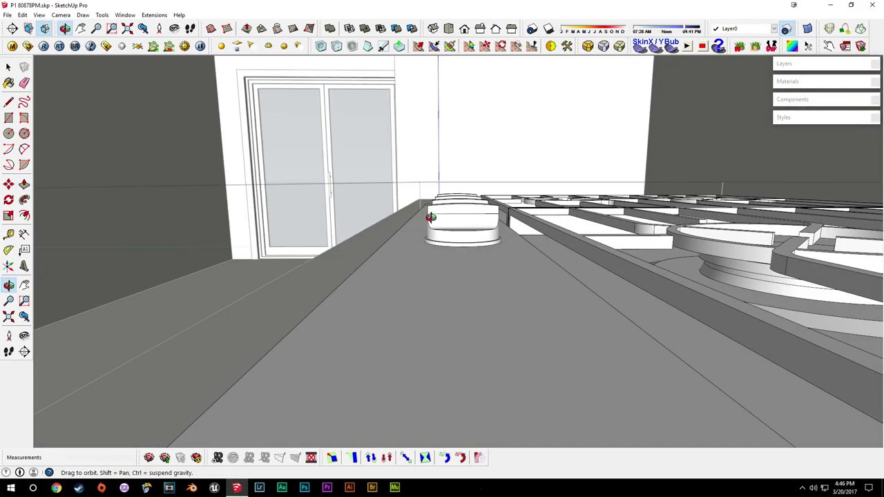
middle_click_drag(430, 217, 441, 260)
key("t")
left_click(387, 277)
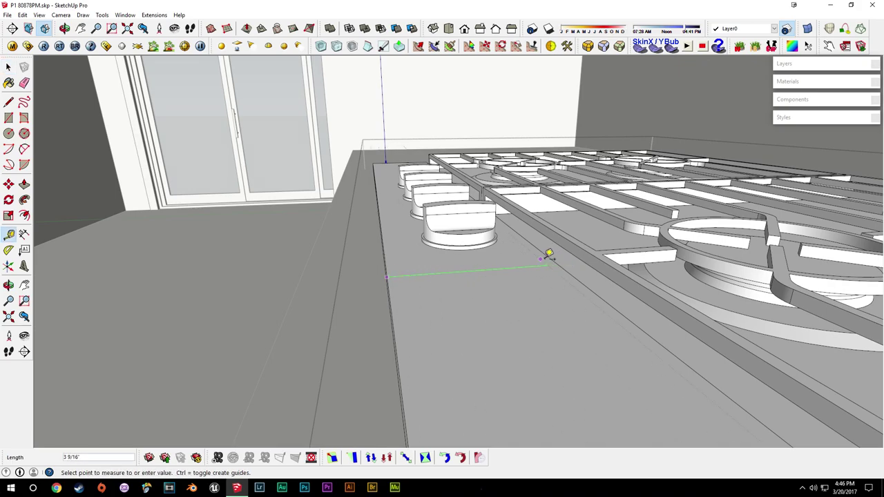
middle_click_drag(476, 264, 500, 306)
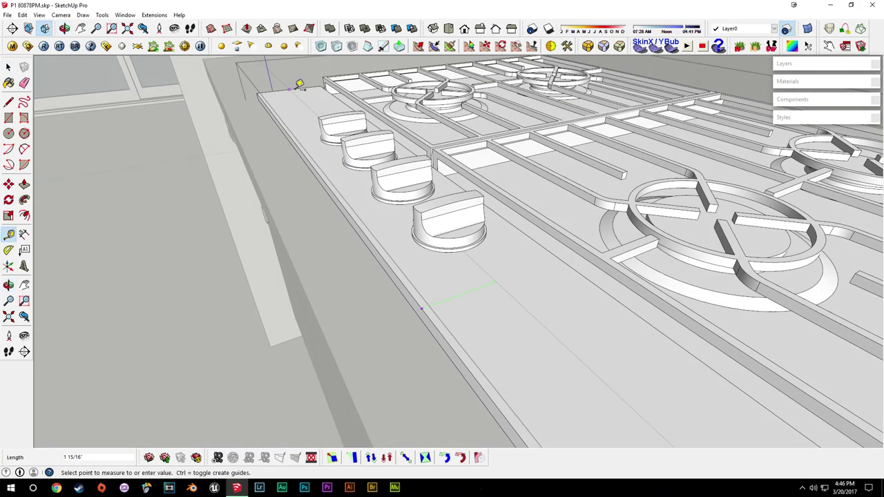
Select all four knobs, move them about 1/4" toward the cooktop's front edge onto the guide, and deselect them
key("space")
scroll(458, 231, "down", 2)
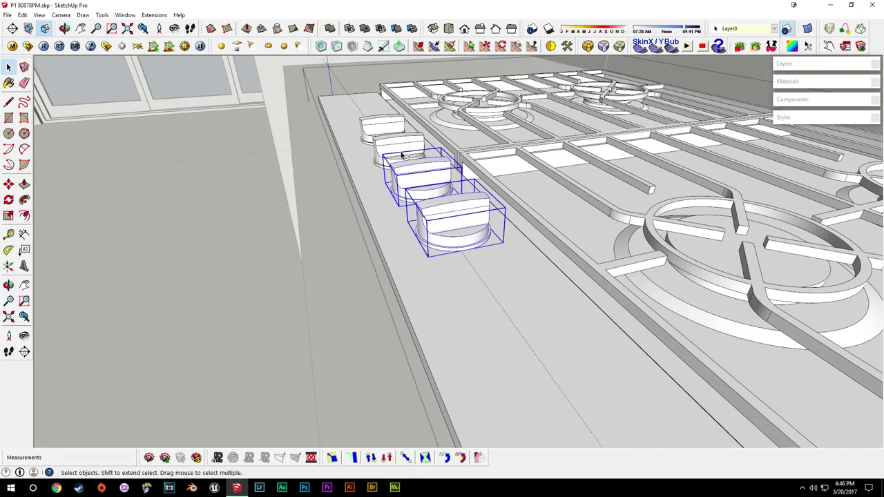
middle_click_drag(429, 187, 490, 219)
key("m")
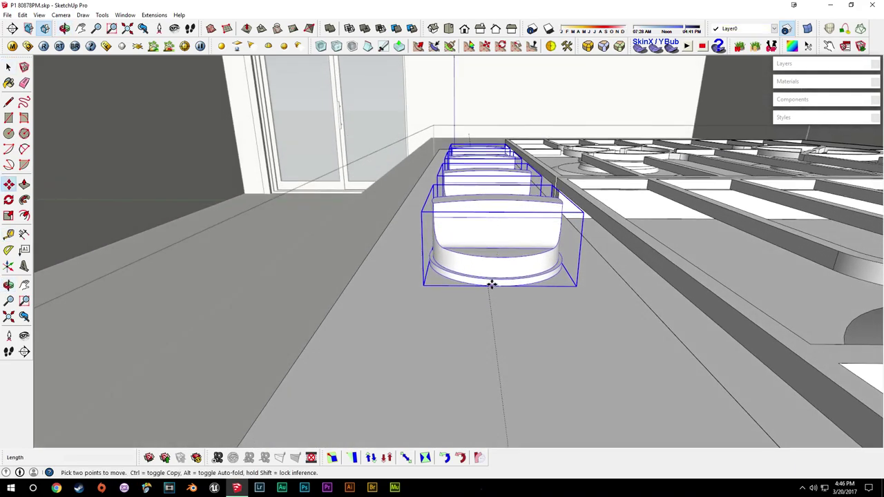
left_click(497, 287)
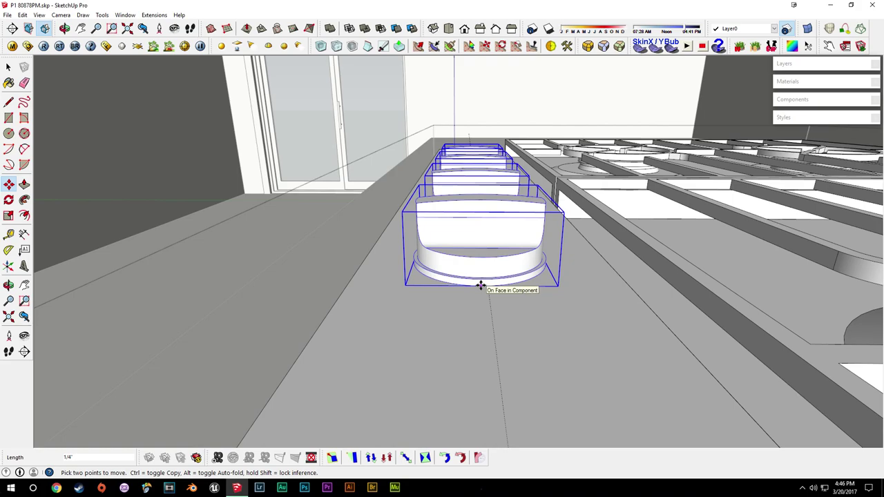
left_click(479, 286)
middle_click_drag(573, 290, 546, 279)
middle_click_drag(576, 322, 520, 404)
key("space")
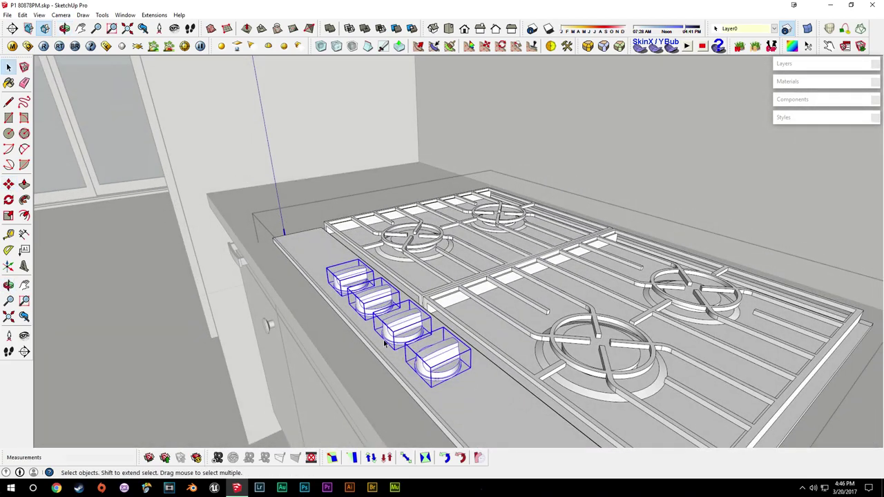
middle_click_drag(386, 343, 753, 365)
middle_click_drag(552, 380, 466, 278)
left_click(668, 371)
Browse the 3D Warehouse results for "oven" and bring a built-in wall oven into the model
scroll(668, 372, "down", 8)
middle_click_drag(447, 245, 468, 187)
middle_click_drag(468, 251, 470, 373)
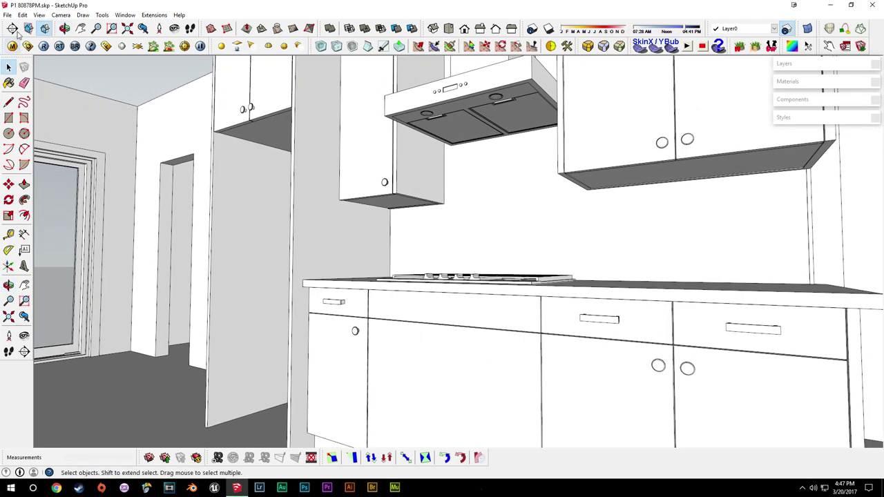
left_click(7, 14)
mouse_move(59, 136)
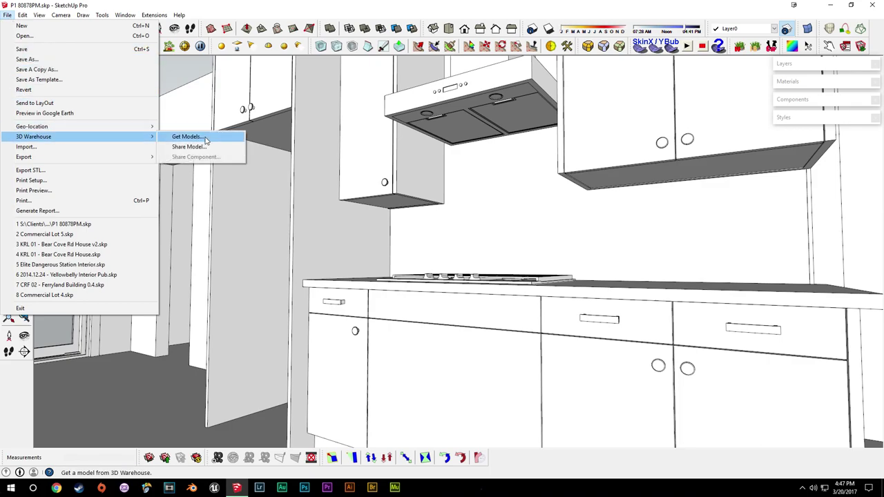
left_click(207, 134)
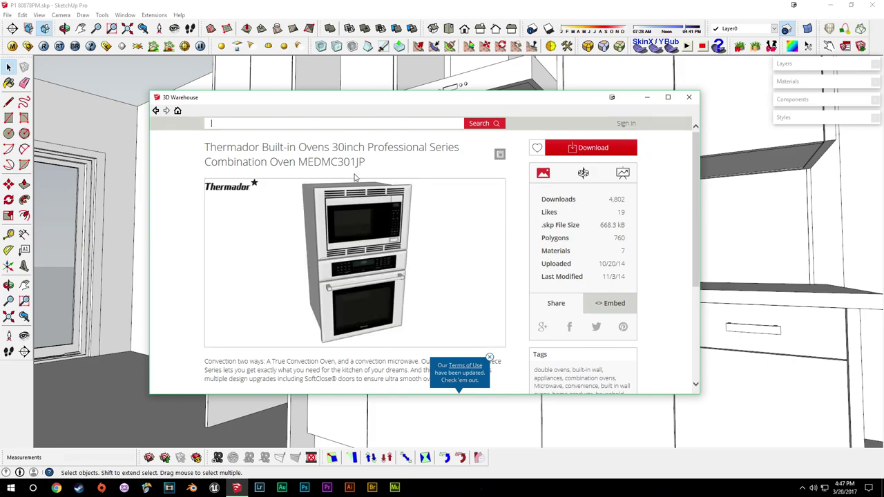
mouse_move(442, 243)
left_click(156, 111)
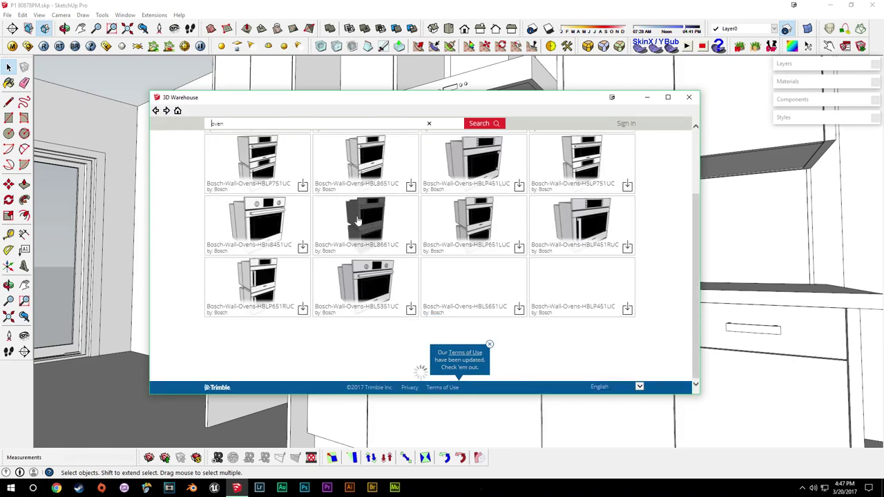
scroll(438, 214, "down", 5)
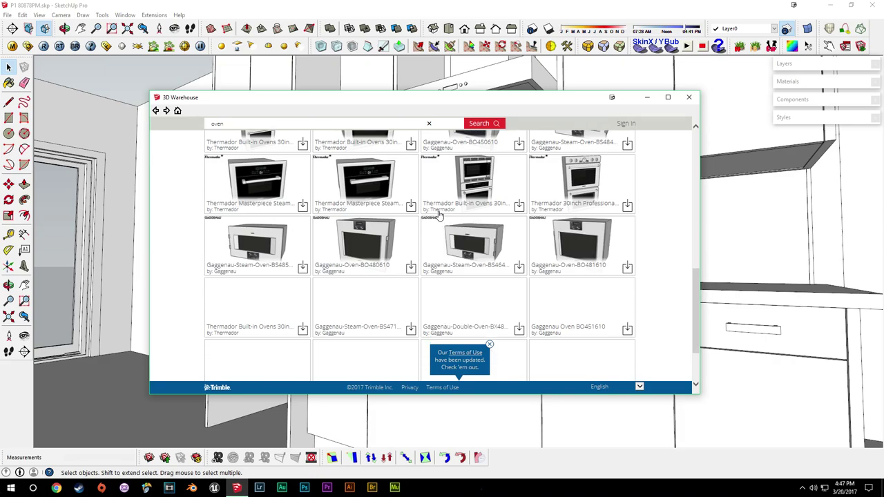
left_click(396, 238)
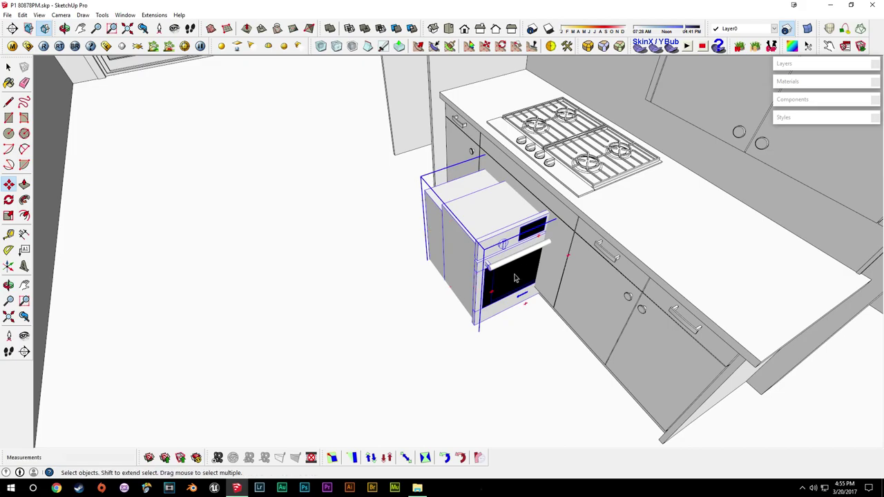
Move the imported oven out of the base cabinets into the open floor area in front of them
middle_click_drag(513, 276, 509, 279)
scroll(509, 279, "up", 3)
key("m")
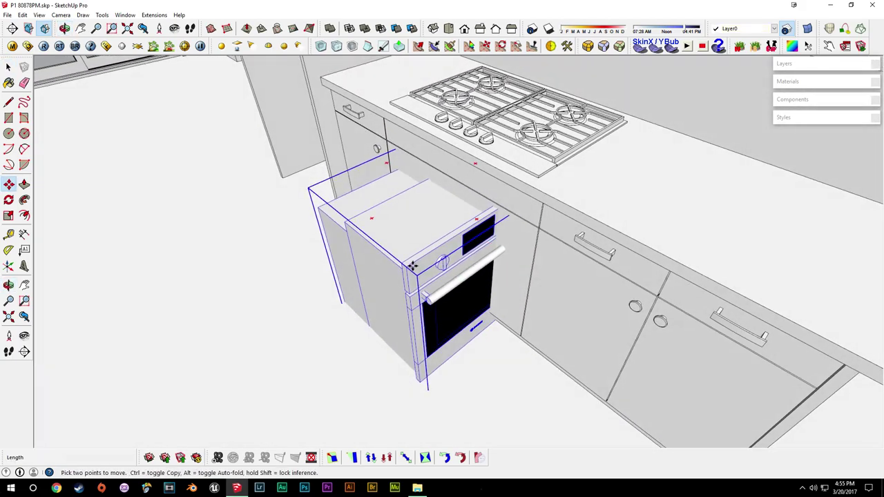
left_click(412, 265)
left_click(306, 324)
middle_click_drag(342, 295, 484, 280)
scroll(487, 281, "up", 1)
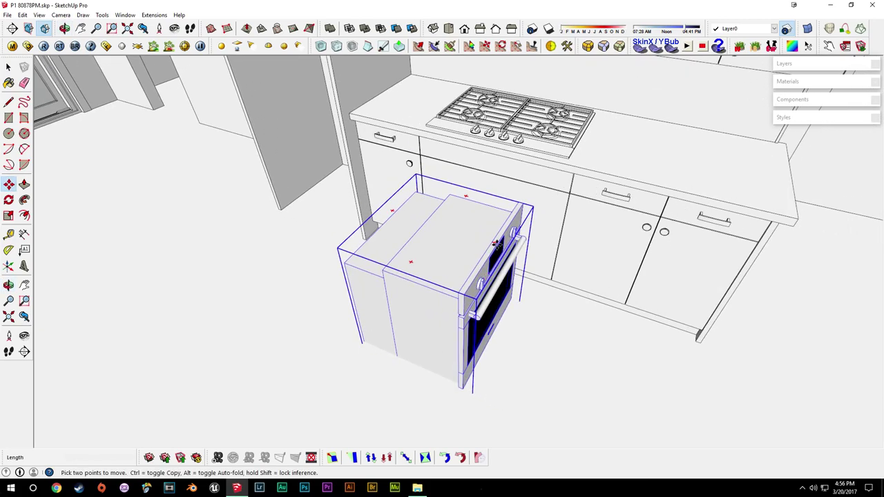
left_click(496, 244)
left_click(395, 283)
Move the oven up to the face of the base cabinet directly beneath the cooktop
middle_click_drag(463, 243, 428, 288)
scroll(411, 228, "up", 2)
key("space")
scroll(434, 296, "up", 4)
key("m")
left_click(403, 336)
left_click(596, 209)
scroll(596, 210, "up", 2)
middle_click_drag(552, 308, 633, 322)
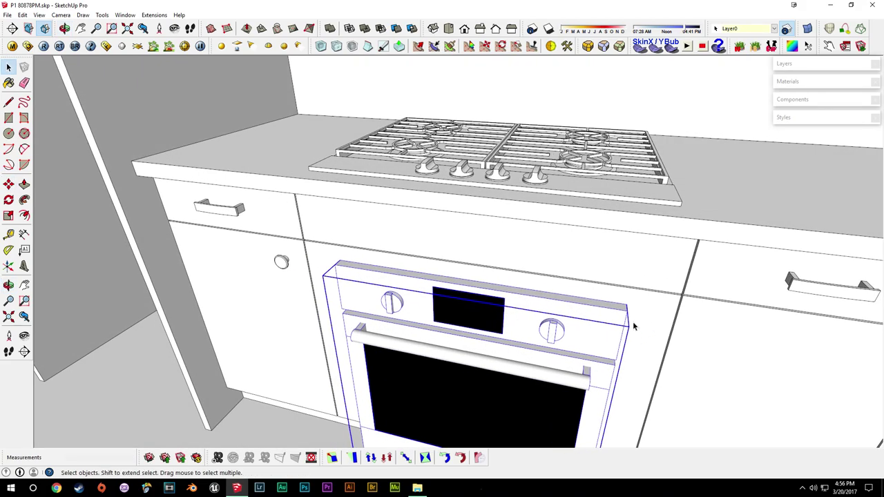
Close the groove between the drawer front and the door below the cooktop to form one plain cabinet panel
scroll(673, 306, "up", 5)
middle_click_drag(703, 301, 644, 310)
left_click(634, 306)
key("o")
key("p")
left_click(630, 301)
left_click(635, 302)
key("space")
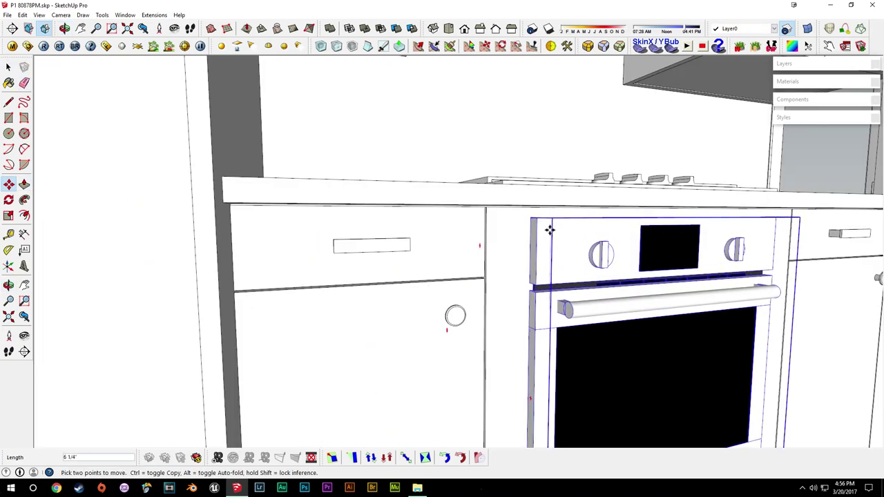
Position the oven just under the countertop and slide it back toward the base cabinet
middle_click_drag(550, 230, 518, 175)
scroll(485, 286, "down", 3)
scroll(439, 183, "up", 3)
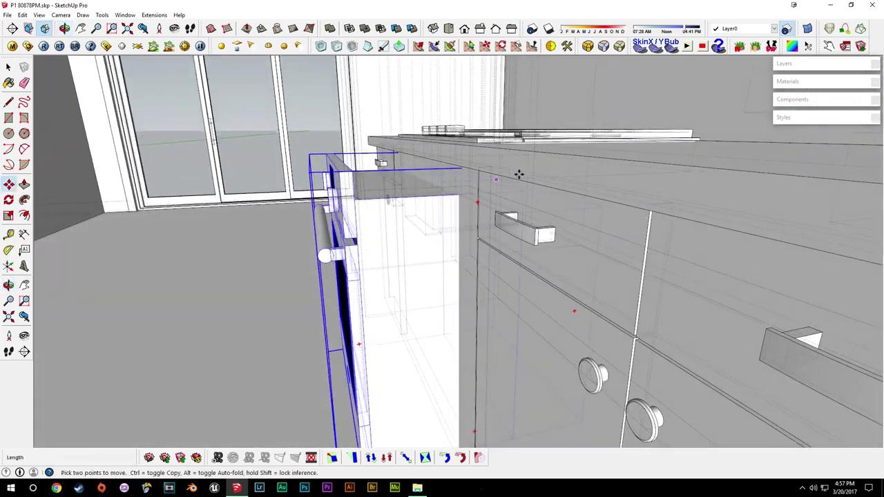
mouse_move(462, 141)
middle_mouse_down()
mouse_move(477, 187)
mouse_move(474, 154)
middle_mouse_up()
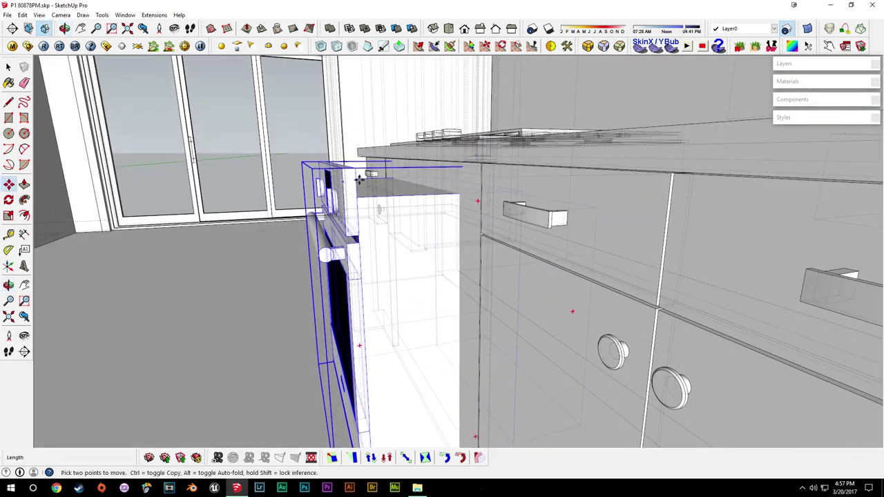
middle_click_drag(521, 170, 497, 188)
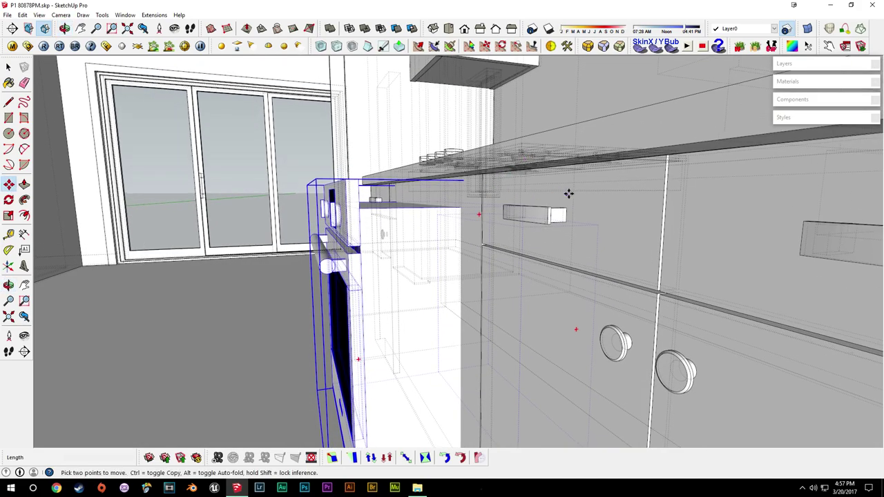
middle_click_drag(428, 227, 484, 234)
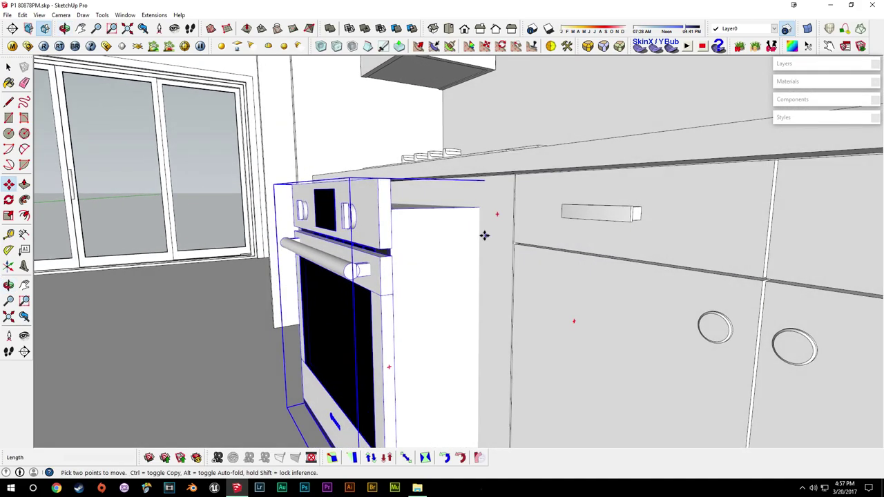
left_click(407, 264)
left_click(454, 260)
Push the oven the remaining distance into the cabinet so its front frame seats against the cabinet face
scroll(444, 265, "up", 3)
scroll(443, 265, "up", 1)
left_click(444, 261)
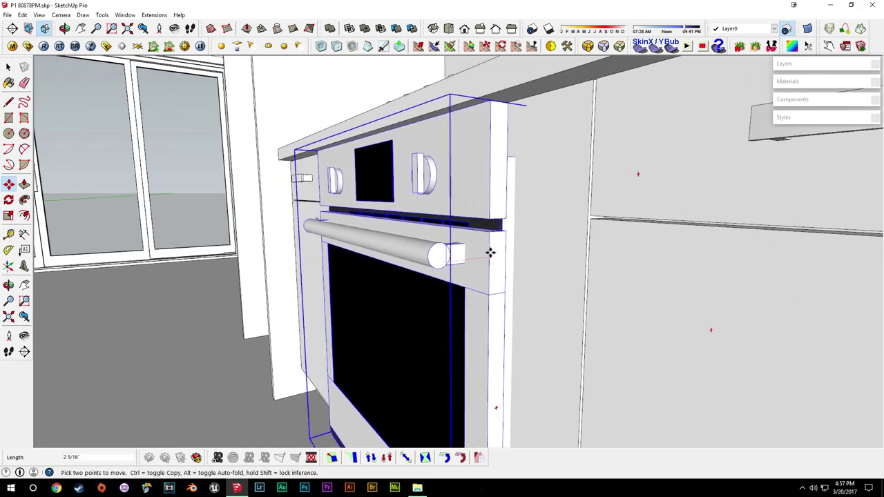
left_click(503, 250)
middle_click_drag(504, 250, 517, 207)
scroll(536, 338, "up", 1)
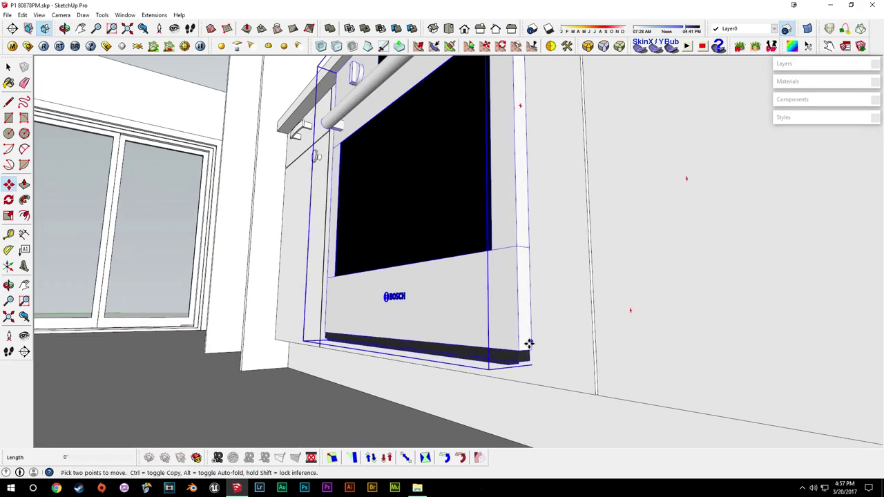
middle_click_drag(525, 347, 560, 340)
middle_click_drag(404, 351, 541, 349)
scroll(542, 349, "down", 3)
middle_click_drag(568, 251, 551, 323, "shift")
Open the oven's nested handle geometry for editing, try erasing an edge of the handle bracket, and undo the erasure
key("space")
mouse_move(432, 247)
middle_mouse_down()
mouse_move(472, 278)
mouse_move(427, 324)
mouse_move(463, 309)
mouse_move(449, 323)
middle_mouse_up()
double_click(456, 254)
left_click(427, 323)
scroll(427, 324, "up", 5)
key("e")
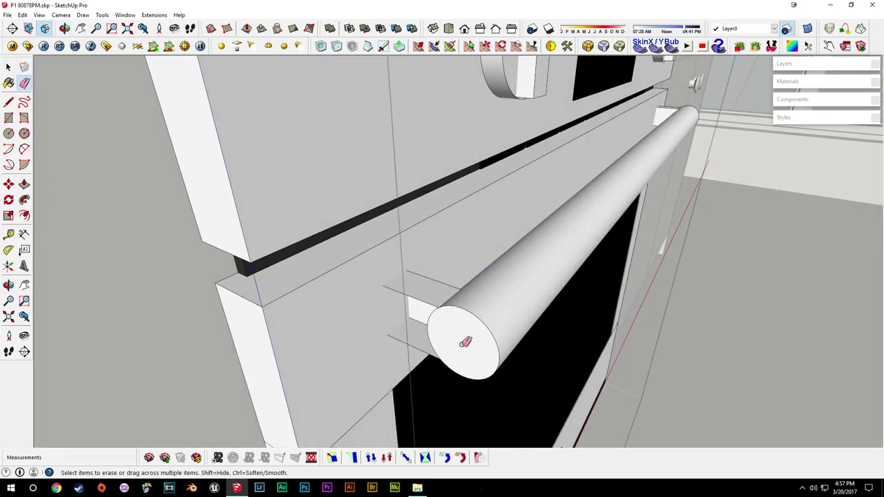
key("ctrl+z")
Extend the end of the oven door's round handle bar past its mounting bracket with Push/Pull
key("p")
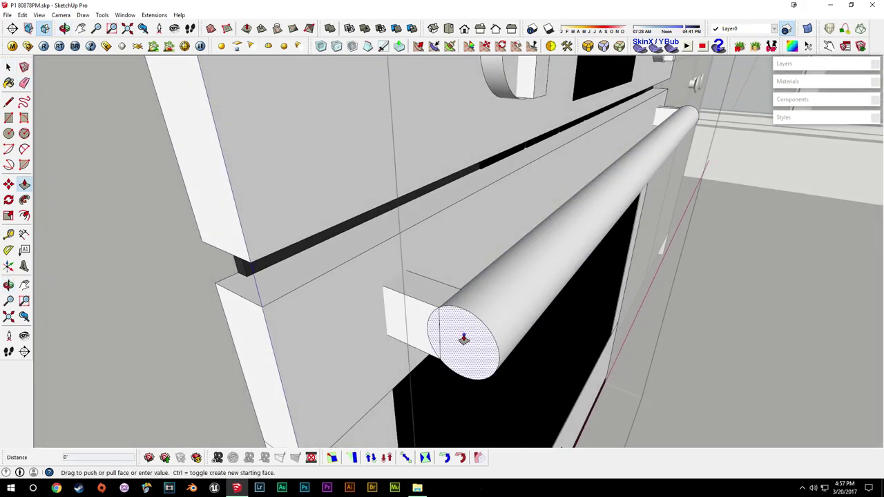
left_click(460, 346)
key("Return")
key("space")
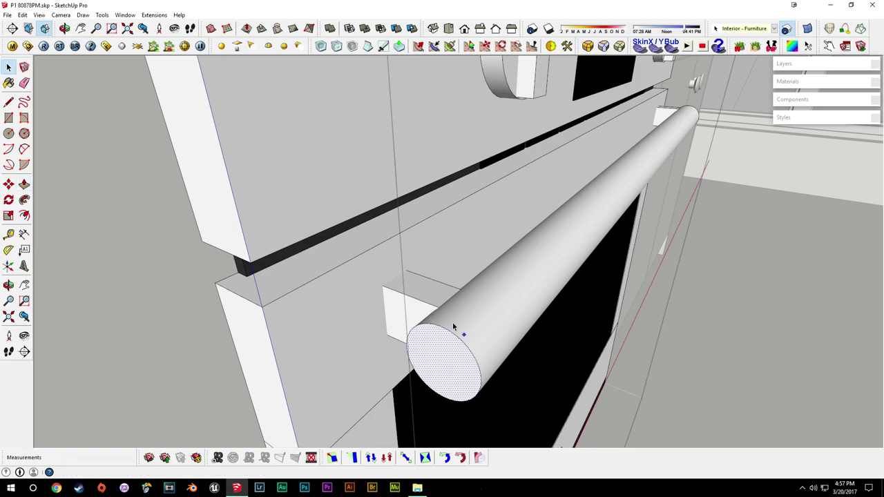
middle_click_drag(503, 284, 548, 305)
key("p")
left_click(429, 378)
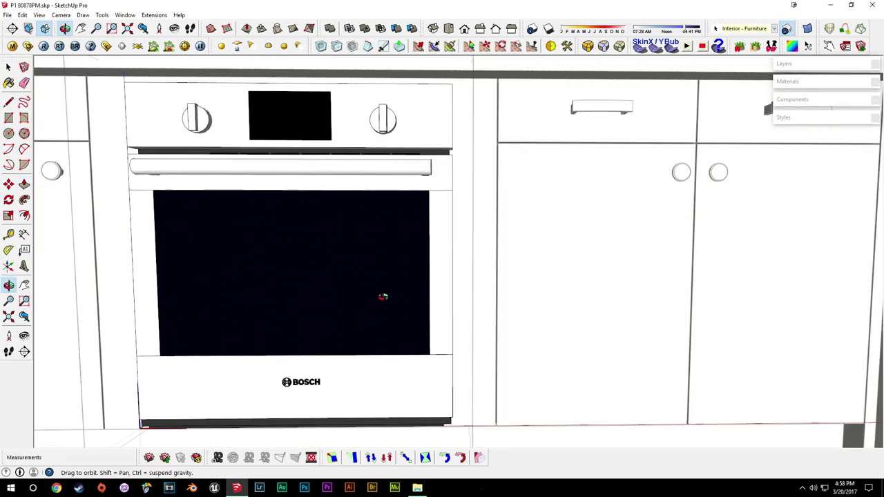
Select all the connected oven door and handle geometry and paint it white with Color_000
middle_click_drag(380, 296, 413, 329)
left_click(443, 324)
triple_click(443, 324)
middle_click_drag(405, 187, 381, 269)
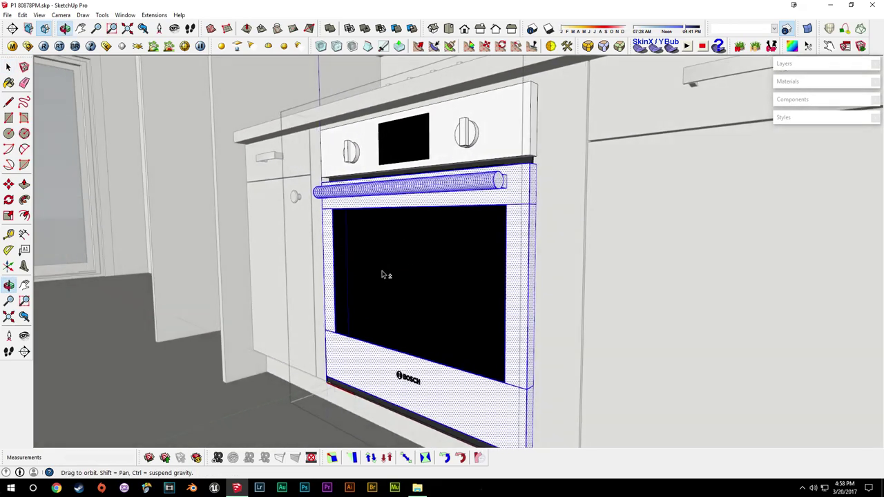
key("b")
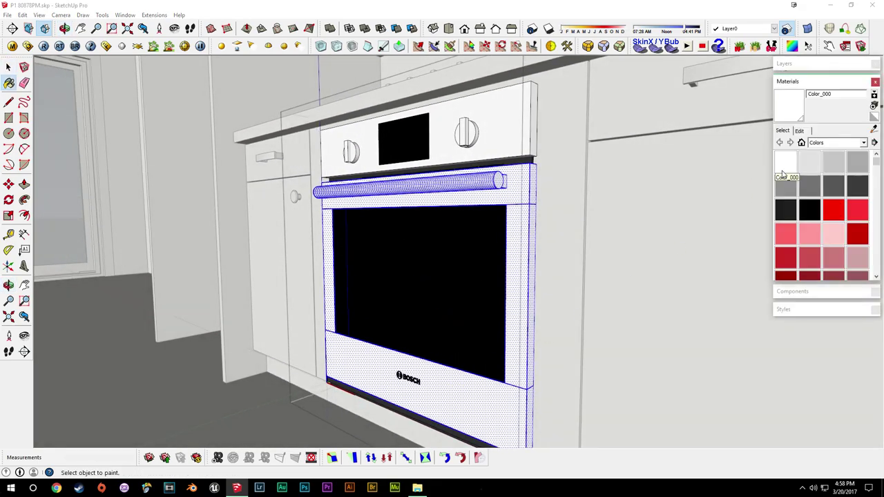
left_click(442, 322)
Paint the BOSCH logo on the oven door's lower panel white
mouse_move(432, 361)
middle_mouse_down()
mouse_move(367, 288)
mouse_move(333, 181)
middle_mouse_up()
key("space")
scroll(363, 361, "up", 4)
left_click(362, 360)
scroll(357, 357, "up", 4)
double_click(350, 346)
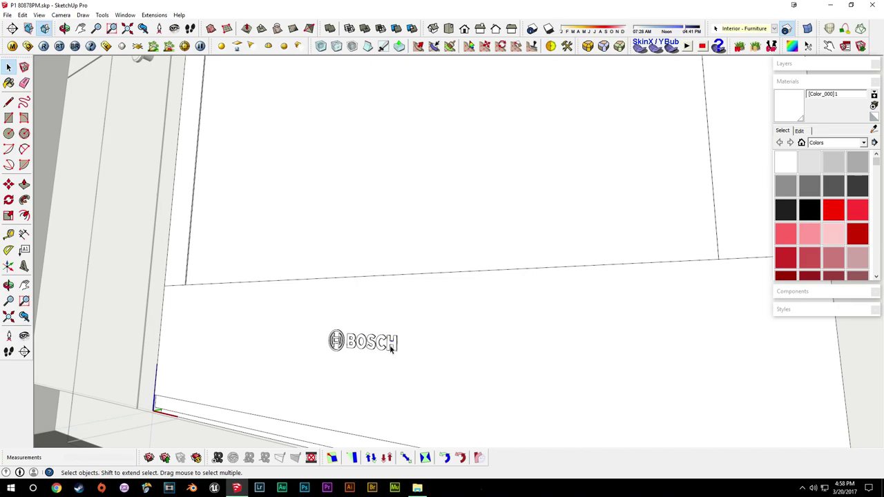
Push the raised vent slots below the oven's control panel flush with the strip behind them
scroll(396, 347, "up", 4)
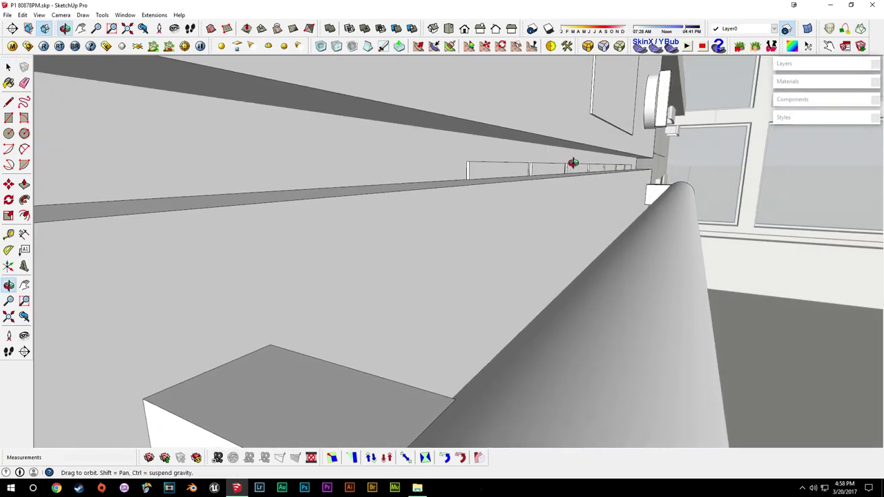
middle_click_drag(573, 164, 429, 239)
scroll(545, 173, "up", 2)
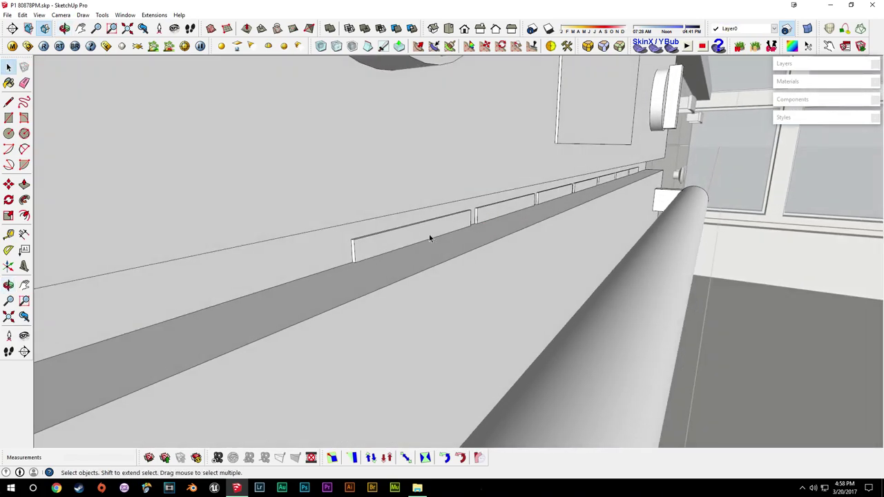
key("p")
left_click(402, 243)
middle_click_drag(394, 245, 375, 251)
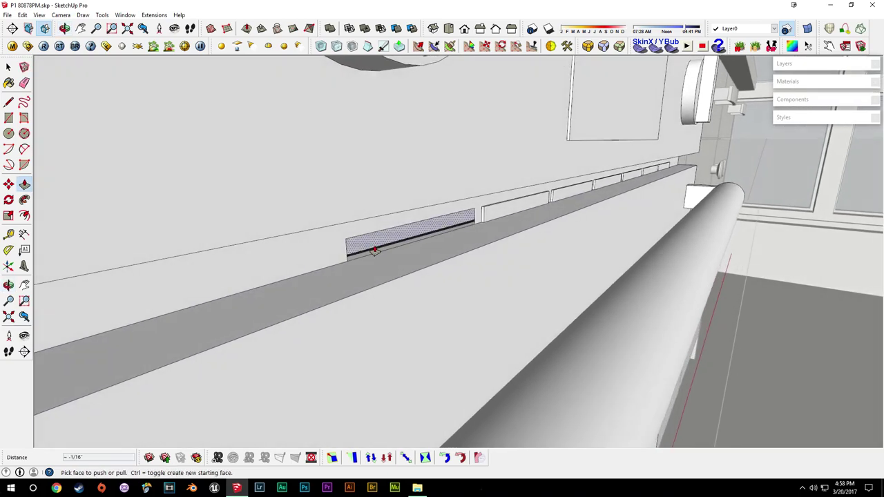
double_click(606, 213)
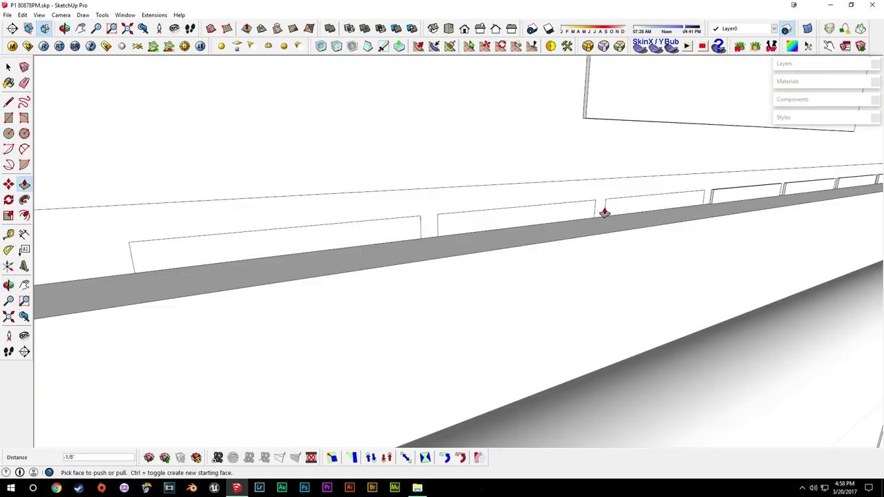
scroll(556, 255, "down", 4)
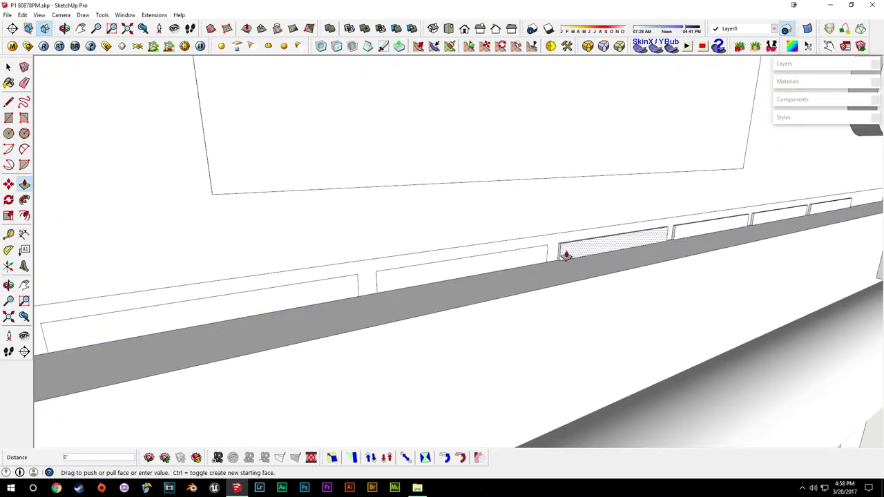
left_click(681, 240)
left_click(674, 239)
Pull the strip face surrounding the vent slots out by 1/16" so the slots sit recessed
middle_click_drag(673, 239, 528, 283)
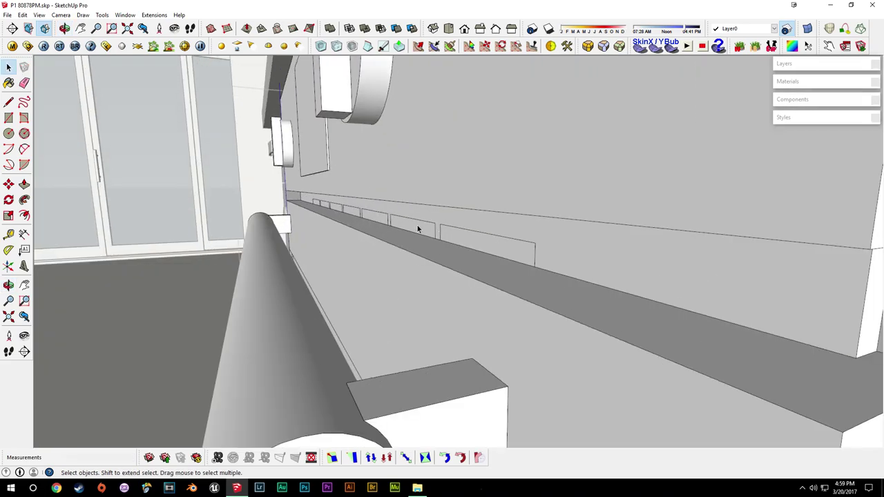
scroll(442, 227, "up", 3)
left_click(514, 249)
middle_click_drag(502, 257, 534, 270)
key("p")
left_click(563, 256)
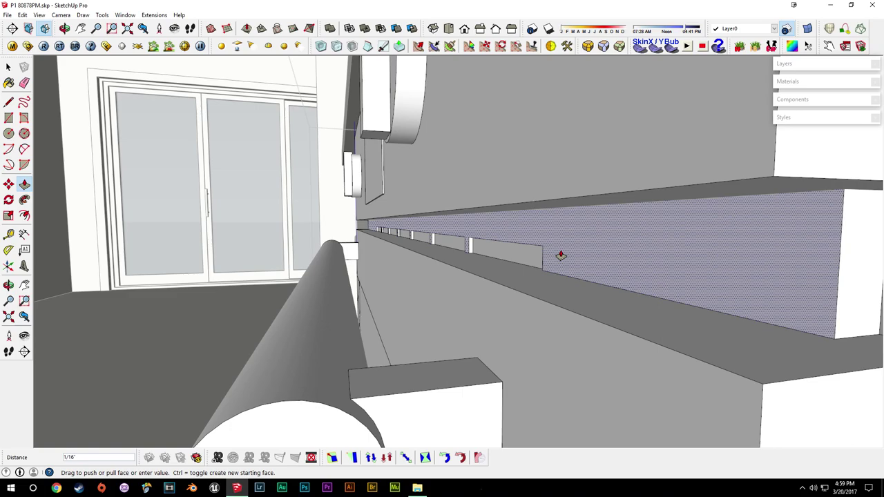
left_click(561, 256)
middle_click_drag(546, 259, 460, 185)
key("space")
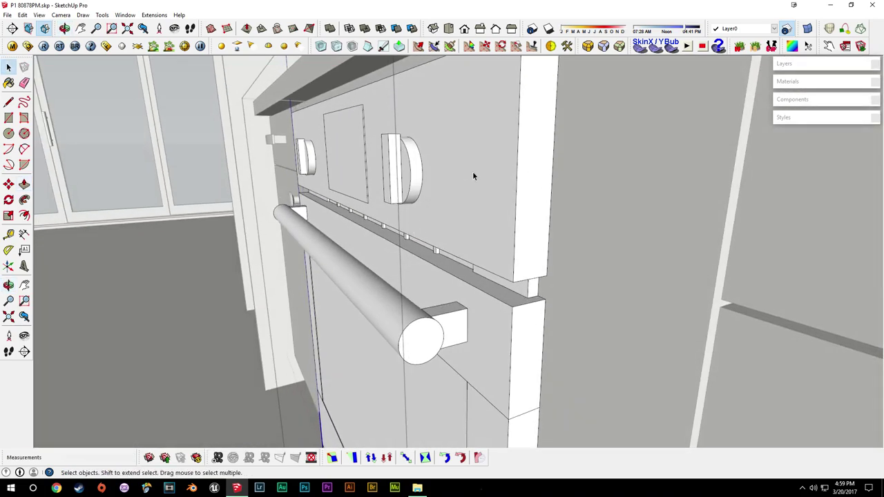
Push the front face of the oven's control panel back by 1/4"
key("p")
left_click(468, 209)
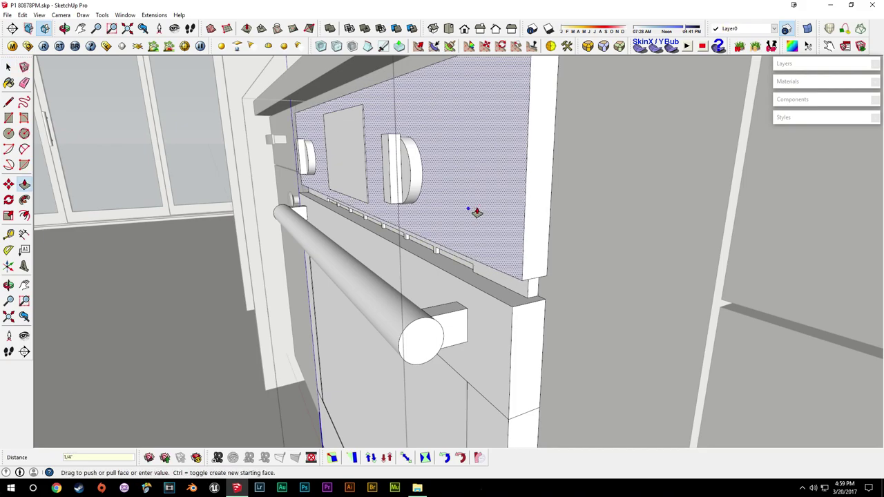
key("space")
Push the front faces of the oven door frame and lower panel back by 1/4"
left_click(499, 327)
middle_click_drag(501, 333, 510, 83)
key("p")
key("Escape")
middle_click_drag(514, 367, 511, 248, "shift")
middle_click_drag(466, 369, 467, 284, "shift")
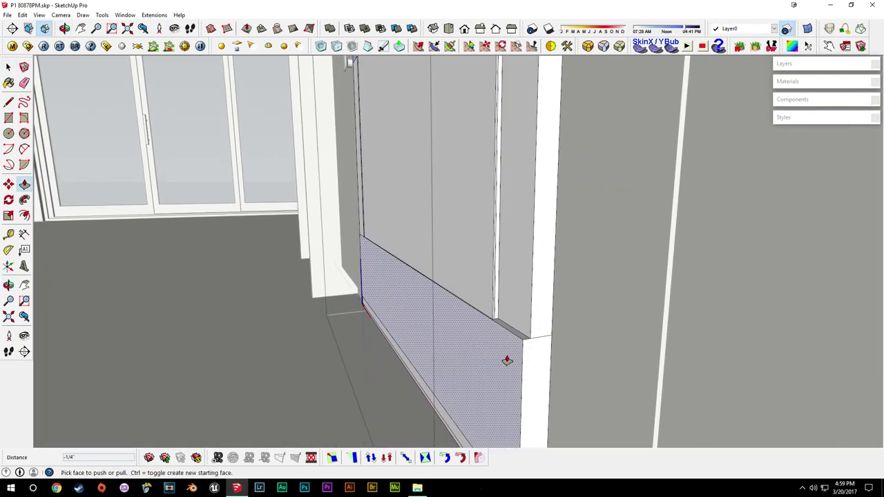
left_click(513, 340)
left_click(515, 334)
key("ctrl+z")
left_click(511, 337)
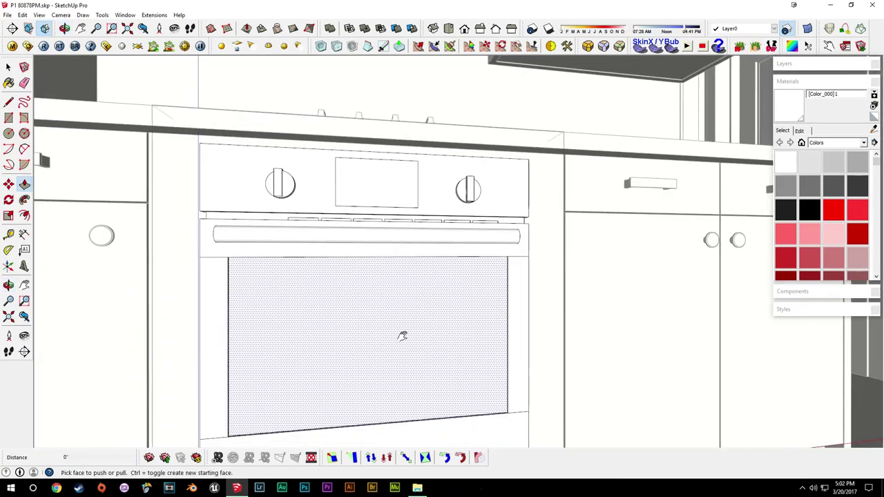
Push the left inner side of the door's window recess 1/2" inward to narrow the window
scroll(402, 337, "down", 5)
middle_click_drag(366, 306, 318, 297)
scroll(415, 310, "up", 5)
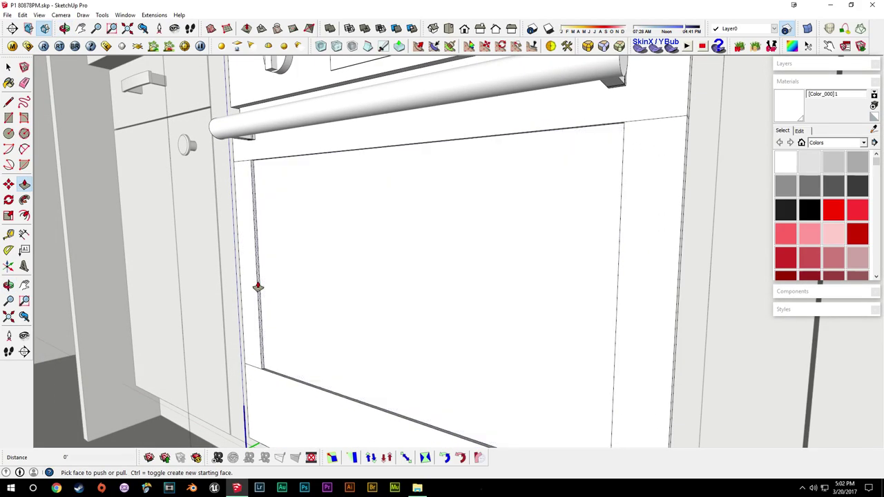
left_click(258, 289)
left_click(265, 286)
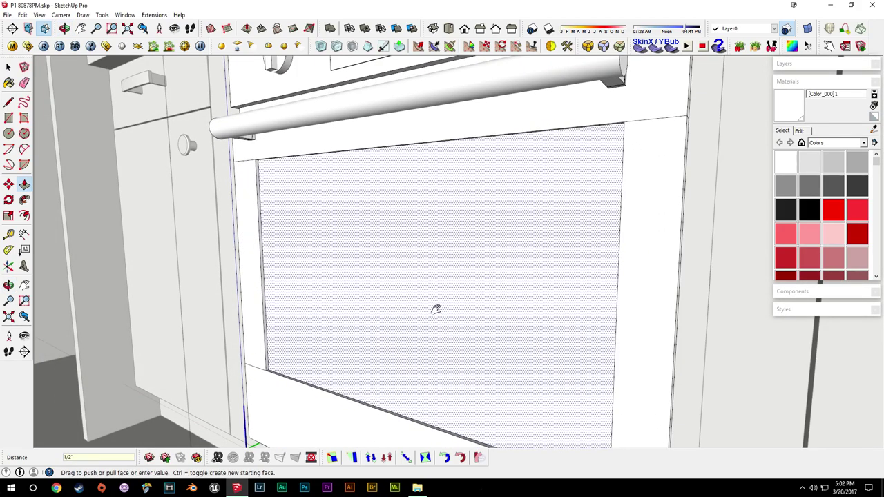
Measure the width of the door frame beside the window
middle_click_drag(438, 311, 664, 302)
key("t")
left_click(401, 137)
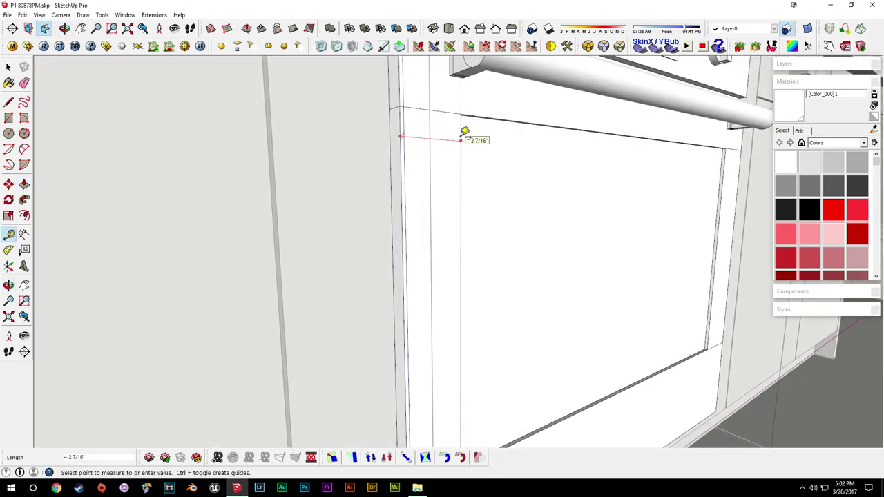
left_click(461, 139)
Try to draw a horizontal dividing line along a guide across the lower door panel
middle_click_drag(461, 138, 537, 183)
left_click(541, 288)
key("space")
middle_click_drag(540, 320, 533, 398)
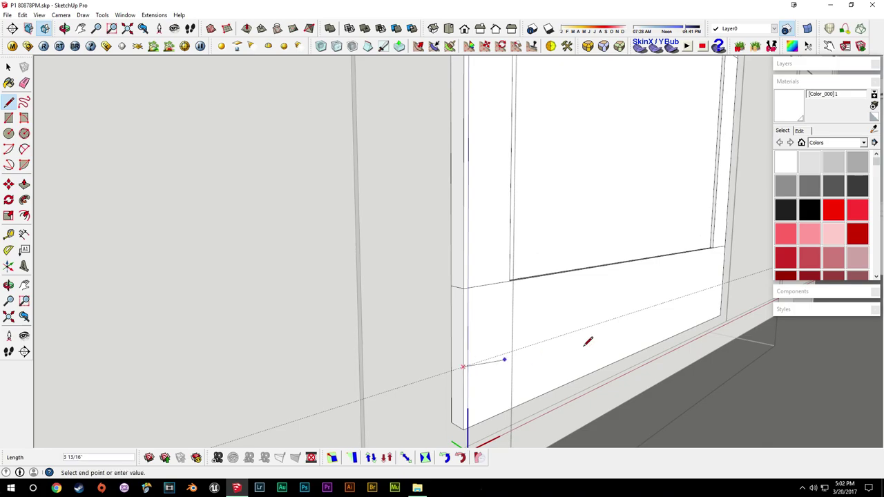
key("space")
middle_click_drag(727, 279, 532, 333)
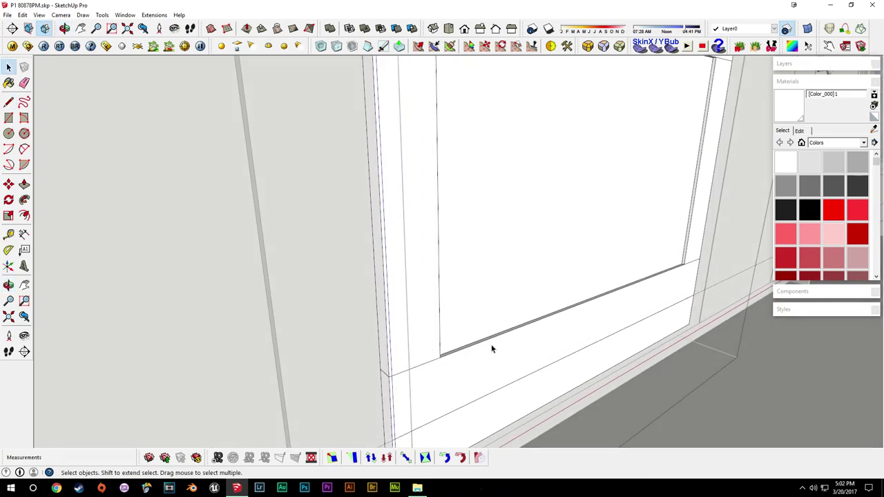
Raise the bottom side of the window recess and draw lines extending its new level to both door edges
key("p")
middle_click_drag(594, 304, 484, 314)
key("l")
left_click(489, 320)
left_click(563, 309)
middle_click_drag(562, 309, 371, 314)
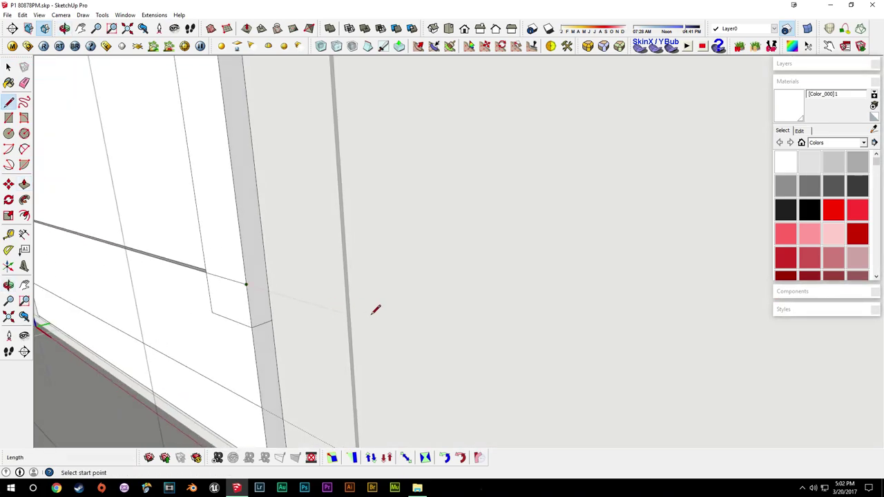
scroll(251, 276, "up", 2)
left_click(270, 272)
middle_click_drag(269, 271, 395, 336)
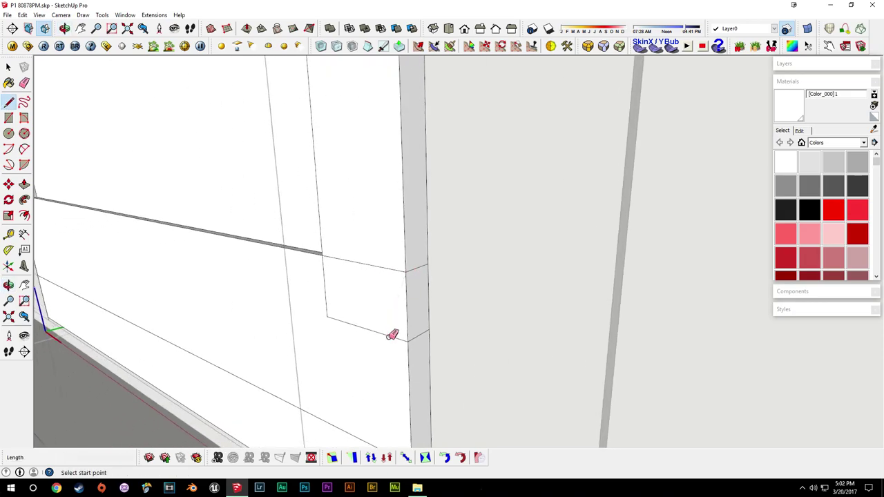
Erase the leftover frame divider edges below the window's raised lower corners
key("e")
left_click_drag(323, 313, 321, 312)
mouse_move(324, 313)
middle_mouse_down()
mouse_move(440, 320)
mouse_move(496, 351)
mouse_move(395, 285)
mouse_move(503, 305)
mouse_move(387, 304)
mouse_move(486, 257)
middle_mouse_up()
scroll(496, 351, "down", 3)
scroll(436, 374, "up", 1)
Place a horizontal guide below the window and draw a dividing line along it across the lower door panel
key("t")
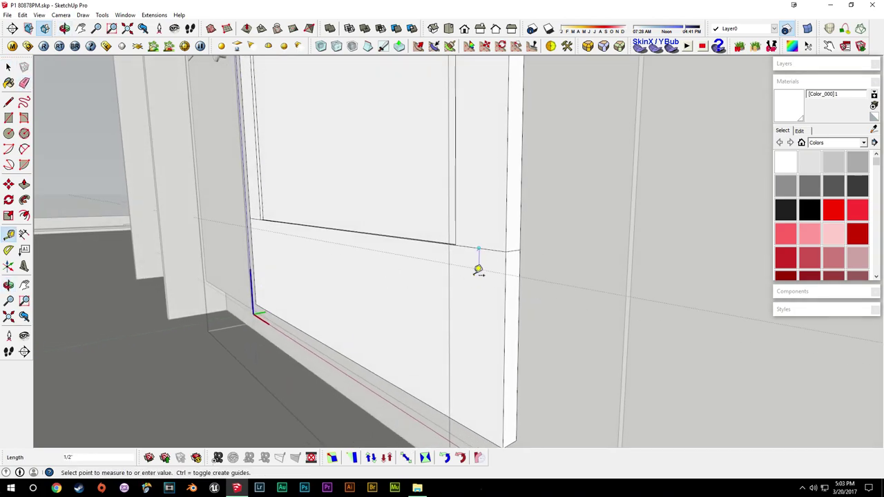
key("Return")
key("l")
left_click(505, 309)
middle_click_drag(290, 247, 577, 294)
scroll(421, 282, "up", 2)
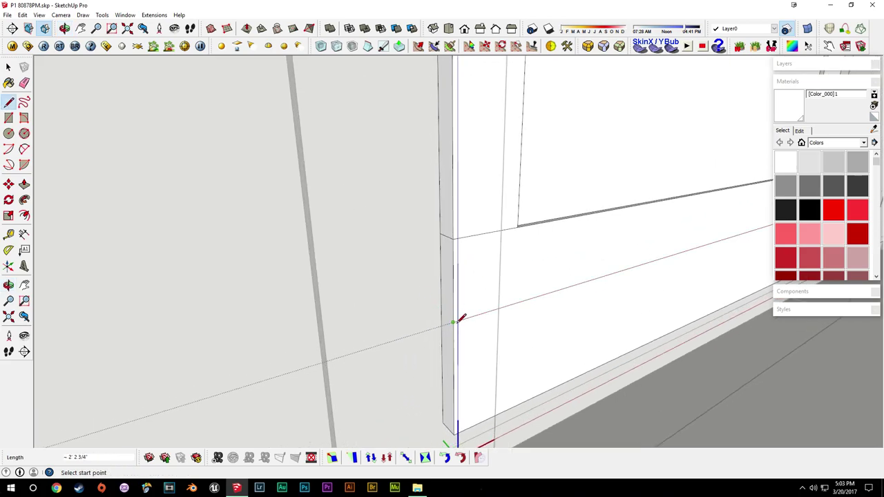
scroll(475, 308, "up", 2)
middle_click_drag(467, 310, 438, 316)
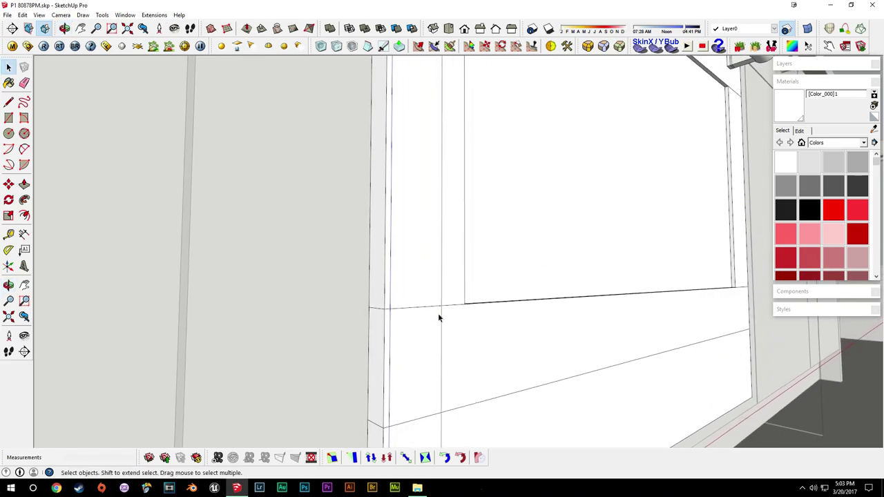
Place a guide 1/4" below the new dividing line and draw a second parallel line across the lower panel
key("t")
left_click(476, 301)
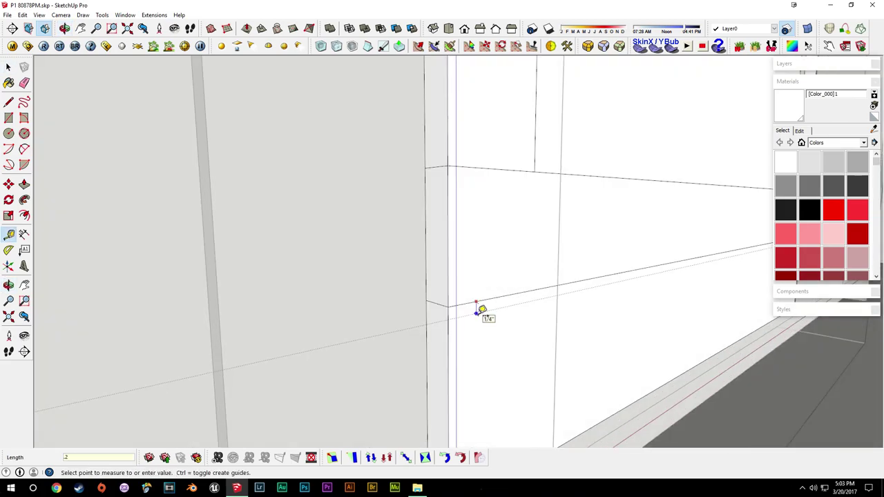
key("space")
key("l")
left_click(449, 319)
scroll(639, 267, "down", 2)
middle_click_drag(634, 270, 291, 298)
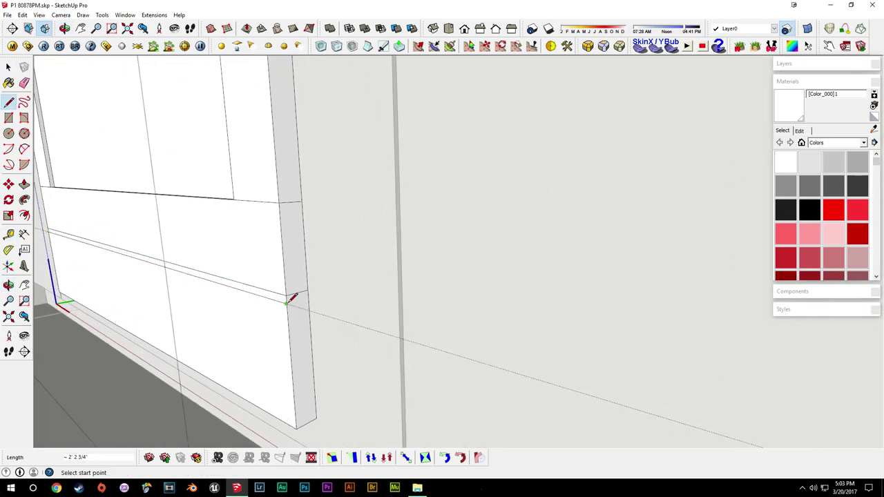
Push the narrow strip between the two parallel lines about 7/16" into the door to form a groove
left_click(343, 306)
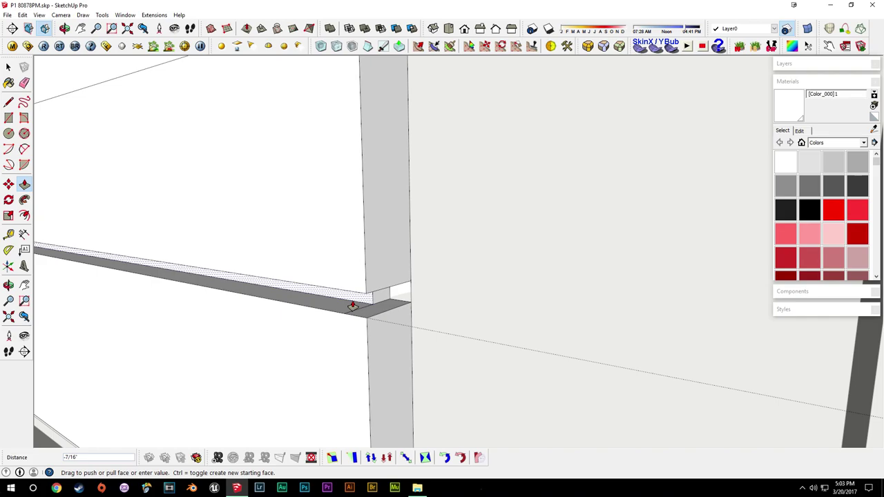
left_click(353, 306)
key("e")
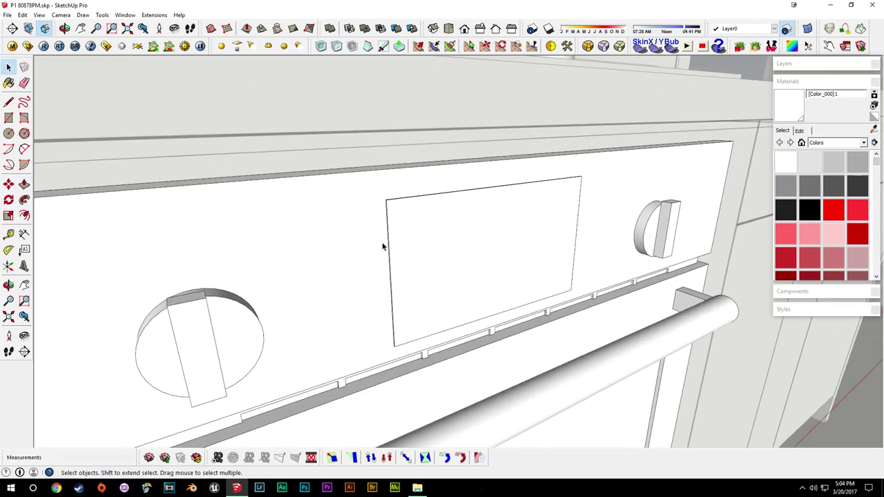
Push the rectangular display face on the control panel back toward the panel surface
scroll(408, 239, "up", 2)
middle_click_drag(408, 239, 447, 237)
key("p")
left_click(391, 234)
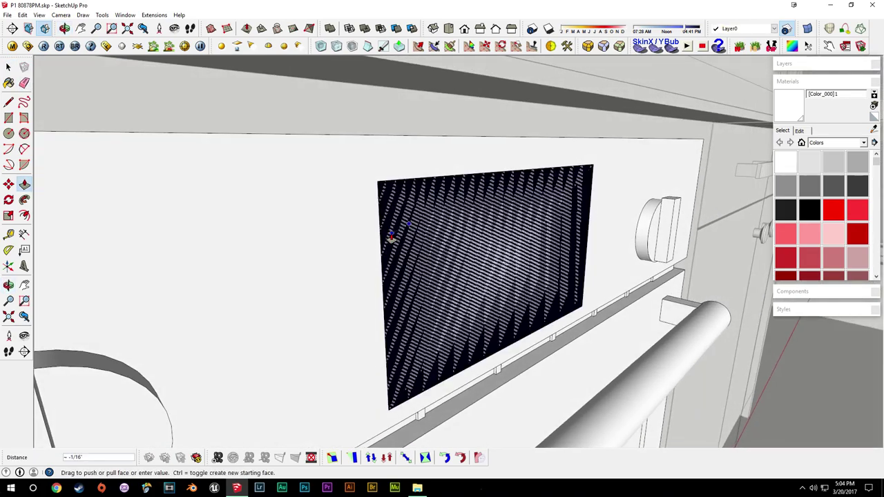
left_click(377, 246)
middle_click_drag(389, 247, 418, 270)
Erase the display's leftover depth edges and face, keeping only its rectangular outline
key("e")
left_click(379, 188)
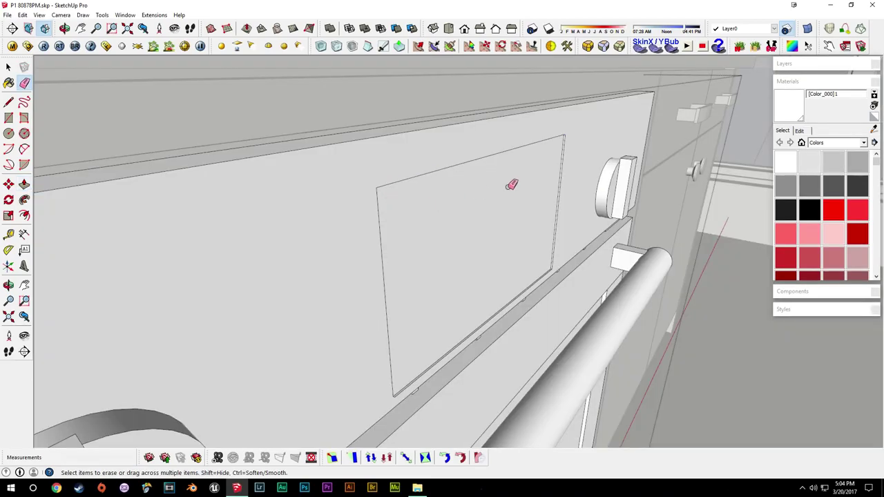
scroll(560, 147, "up", 3)
left_click(564, 130)
mouse_move(509, 270)
middle_mouse_down("shift")
mouse_move(521, 233)
mouse_move(561, 184)
middle_mouse_up("shift")
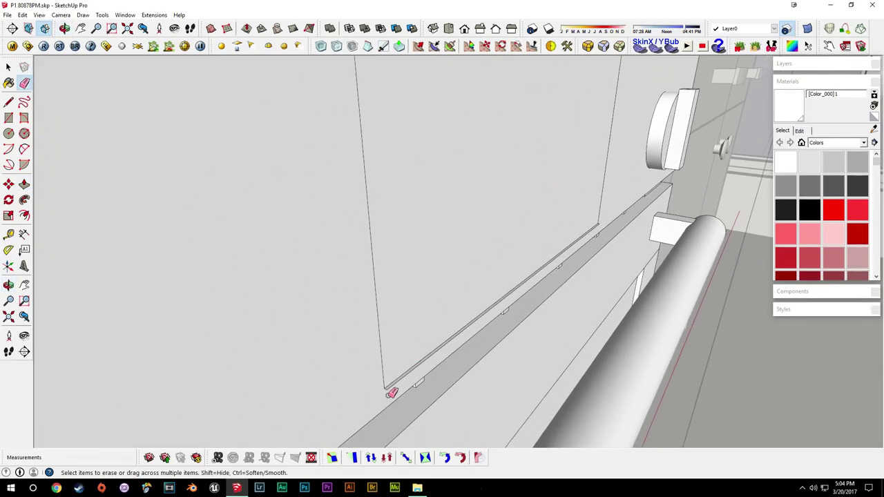
key("space")
left_click(439, 331)
mouse_move(439, 325)
middle_mouse_down()
mouse_move(481, 251)
mouse_move(442, 238)
middle_mouse_up()
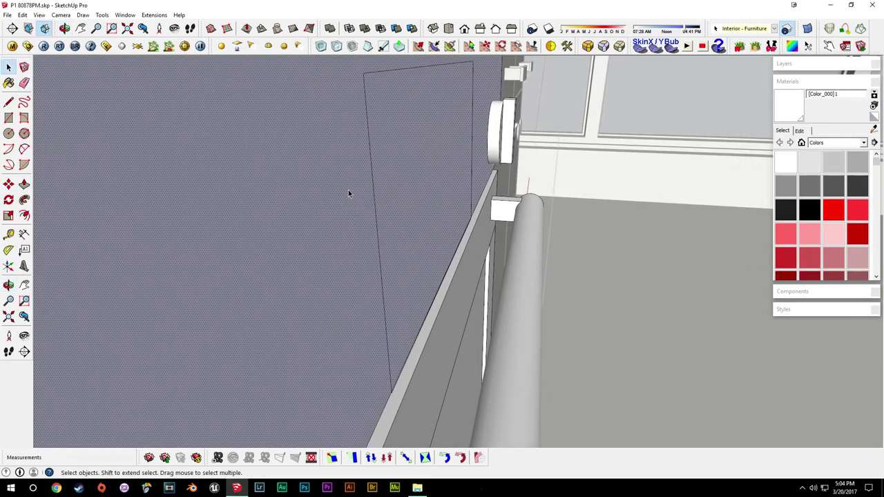
Select the display's rectangular outline and move it 1/4" back onto the control panel face
left_click(371, 180)
middle_click_drag(385, 192, 392, 174)
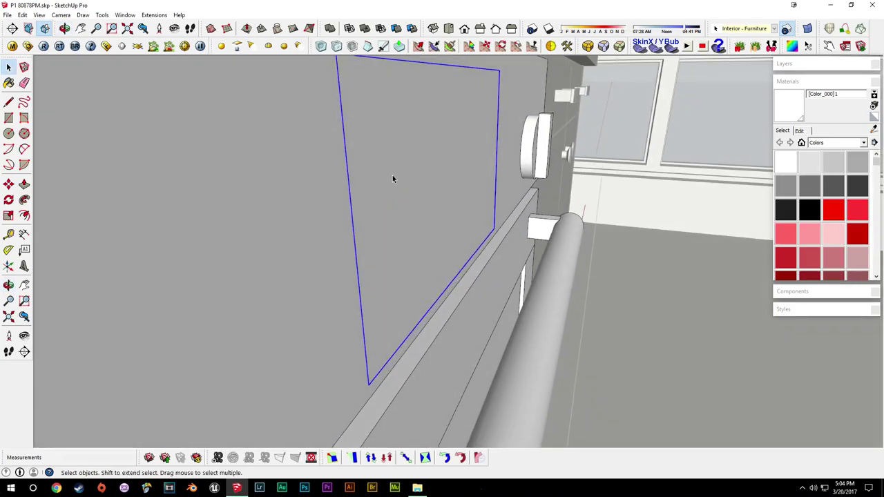
left_click(369, 384)
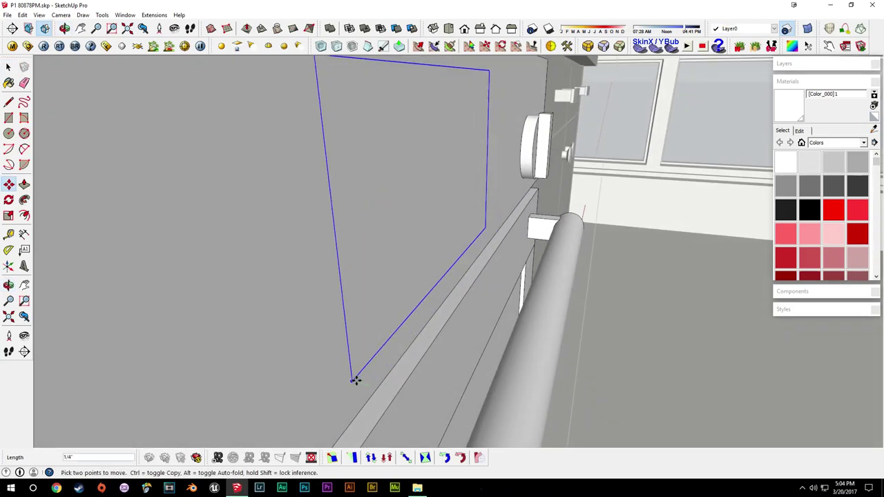
left_click_drag(351, 379, 355, 380)
Push the display face 1/16" into the control panel
key("space")
left_click(378, 315)
key("p")
left_click(381, 279)
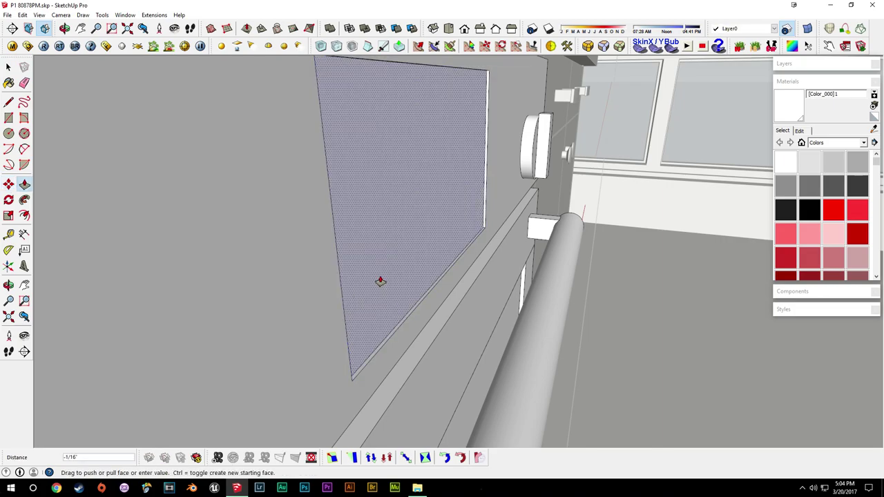
left_click(381, 282)
Select and delete both round knobs on the oven's control panel
middle_click_drag(452, 235, 295, 242)
key("space")
scroll(377, 246, "down", 5)
key("space")
left_click(294, 241)
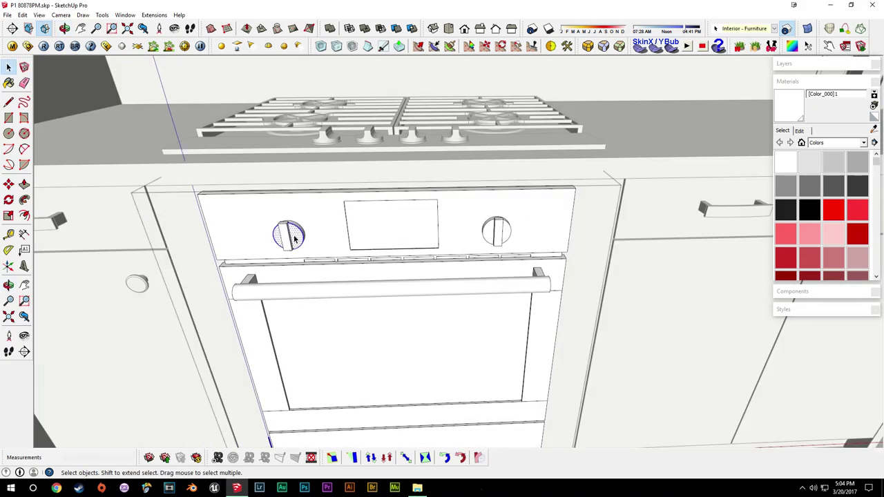
scroll(294, 239, "up", 5)
left_click_drag(341, 285, 341, 285)
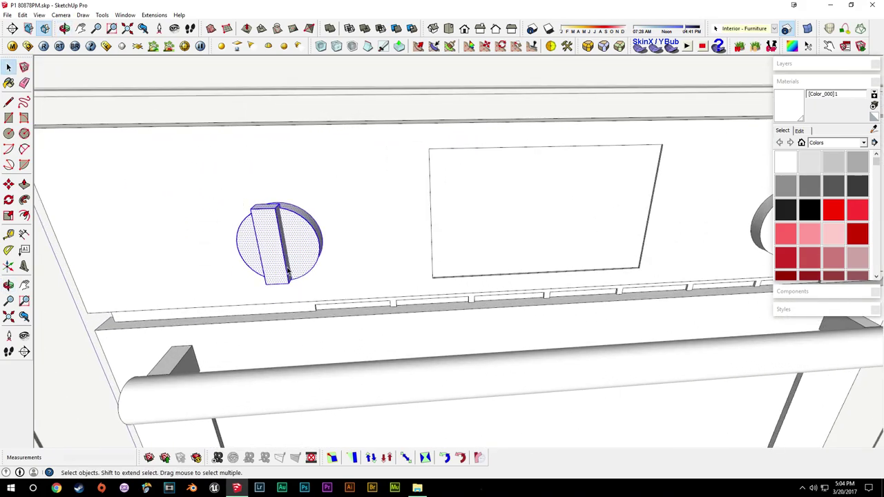
key("Delete")
scroll(342, 253, "down", 4)
middle_click_drag(631, 225, 550, 223, "shift")
left_click_drag(521, 192, 587, 272)
key("Delete")
scroll(552, 238, "down", 4)
middle_click_drag(476, 297, 529, 268)
scroll(387, 235, "up", 4)
key("p")
left_click(407, 272)
middle_click_drag(546, 196, 295, 298)
middle_click_drag(505, 226, 489, 277)
scroll(434, 311, "up", 3)
key("space")
scroll(489, 277, "down", 2)
middle_click_drag(445, 125, 433, 219)
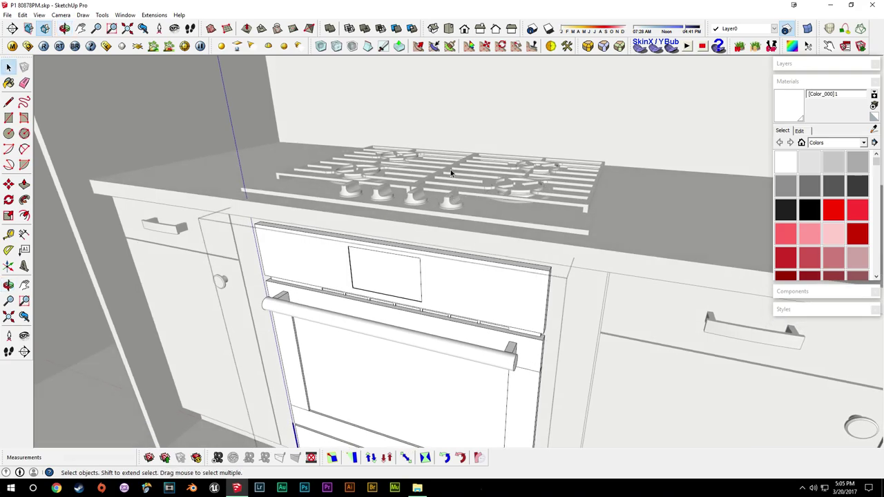
Place a guide 3/16" below the seam between the oven door's handle rail and its side frame
middle_click_drag(501, 335, 553, 232)
scroll(561, 315, "up", 5)
middle_click_drag(507, 207, 517, 163)
key("t")
left_click(483, 142)
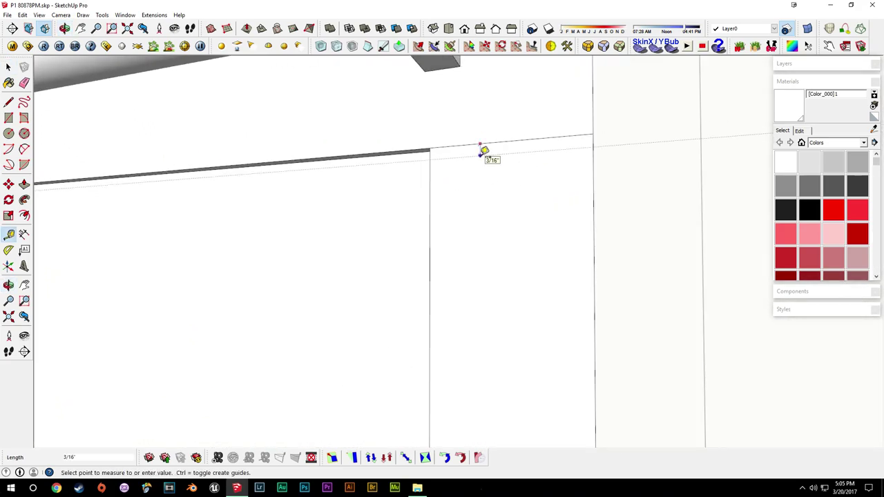
middle_click_drag(481, 151, 533, 364)
Push in the narrow strip beneath the door's side frame to form a recessed gap above the bottom rail
key("space")
left_click(581, 345)
key("space")
scroll(535, 363, "up", 1)
key("p")
left_click(555, 357)
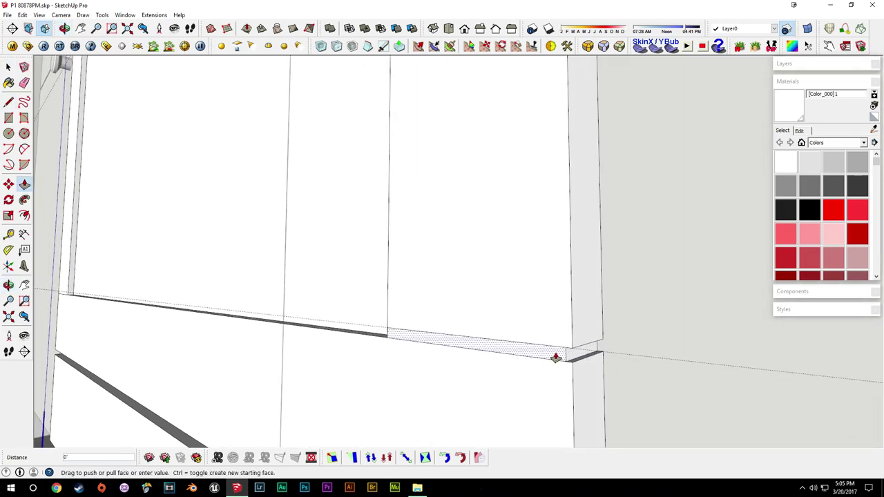
middle_click_drag(489, 352, 528, 201)
key("l")
scroll(468, 338, "down", 10)
scroll(546, 307, "up", 5)
scroll(541, 283, "up", 4)
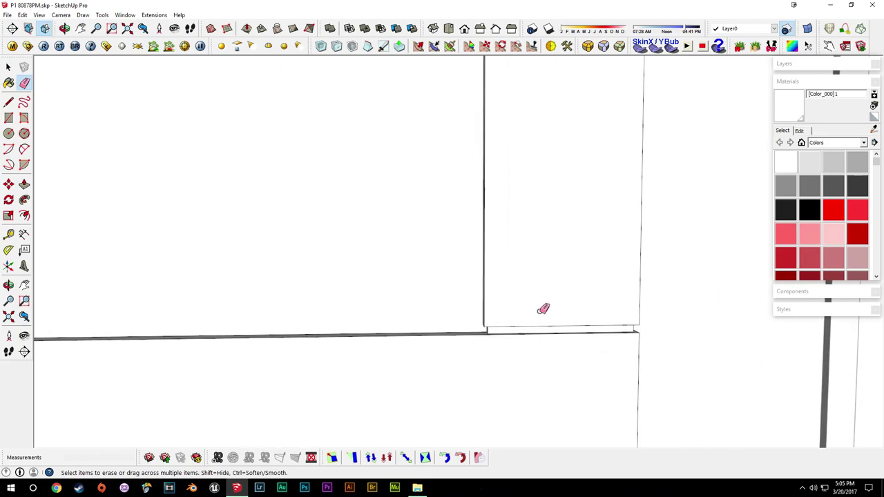
Clean up the recess beneath the door's side frame by erasing leftover corner edges and adjusting its face with Push/Pull
mouse_move(569, 300)
middle_mouse_down()
mouse_move(574, 237)
mouse_move(581, 301)
mouse_move(562, 299)
middle_mouse_up()
key("space")
key("p")
scroll(679, 297, "up", 2)
key("e")
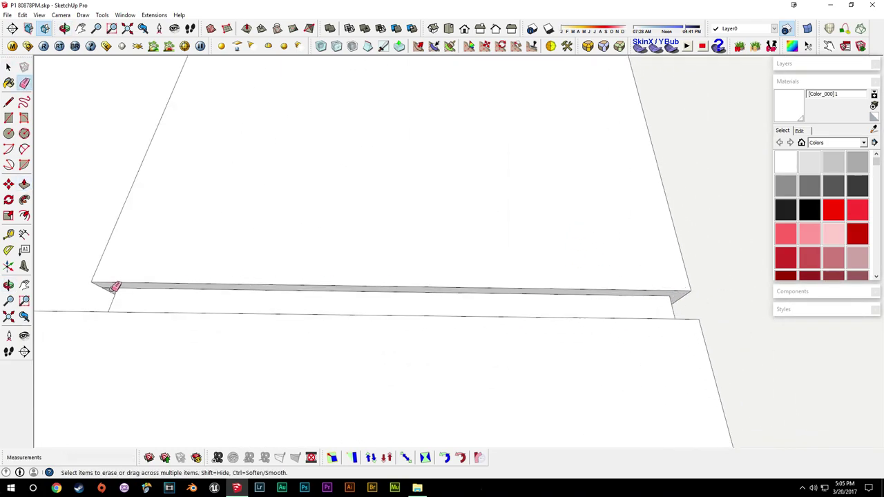
mouse_move(271, 298)
middle_mouse_down()
mouse_move(474, 281)
mouse_move(433, 315)
middle_mouse_up()
key("space")
key("p")
left_click_drag(635, 279, 633, 288)
key("space")
middle_click_drag(479, 186, 380, 299)
middle_click_drag(240, 273, 381, 267)
key("t")
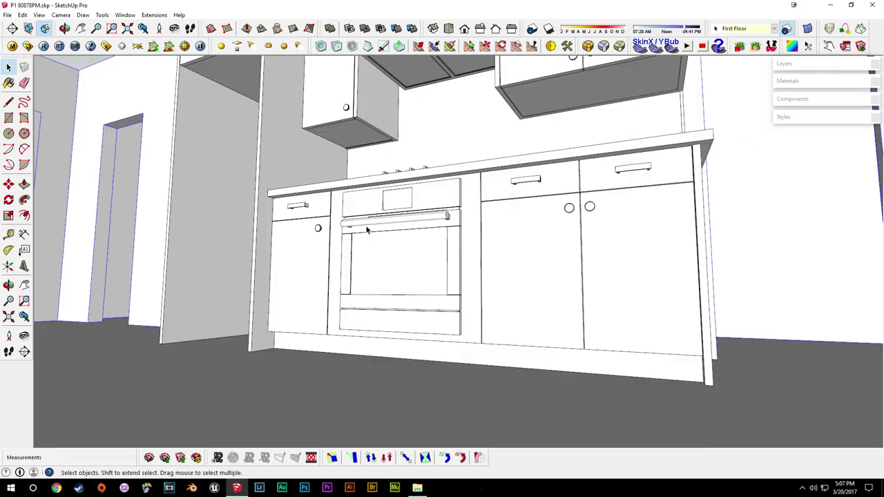
Open the cooktop group and copy one of its control knobs
middle_click_drag(415, 228, 488, 226)
scroll(401, 217, "up", 5)
left_click(468, 223)
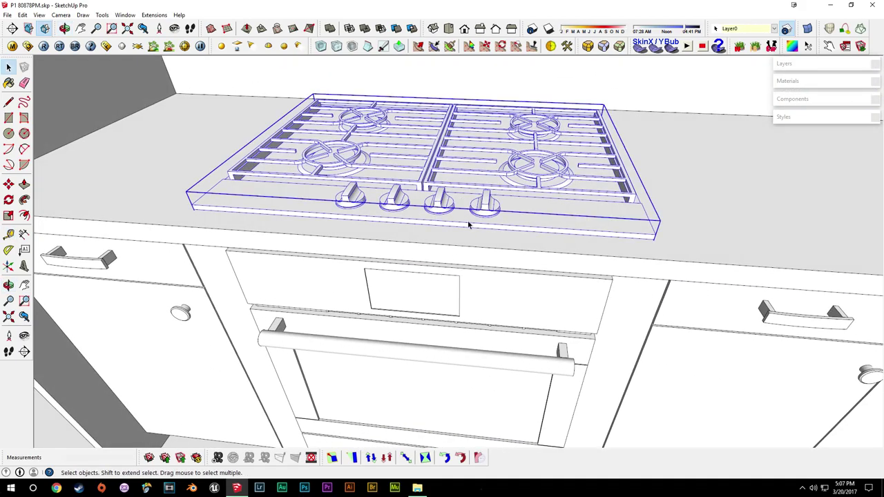
double_click(453, 219)
Place vertical guides 3" out from both sides of the oven display and a horizontal guide at its mid-height
mouse_move(505, 235)
middle_mouse_down()
mouse_move(513, 276)
mouse_move(505, 252)
middle_mouse_up()
middle_click_drag(557, 279, 554, 331)
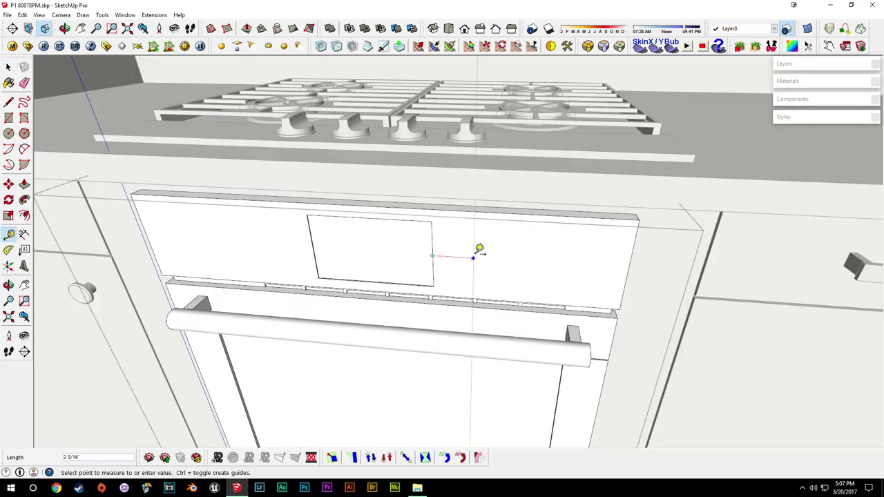
type("3")
key("Return")
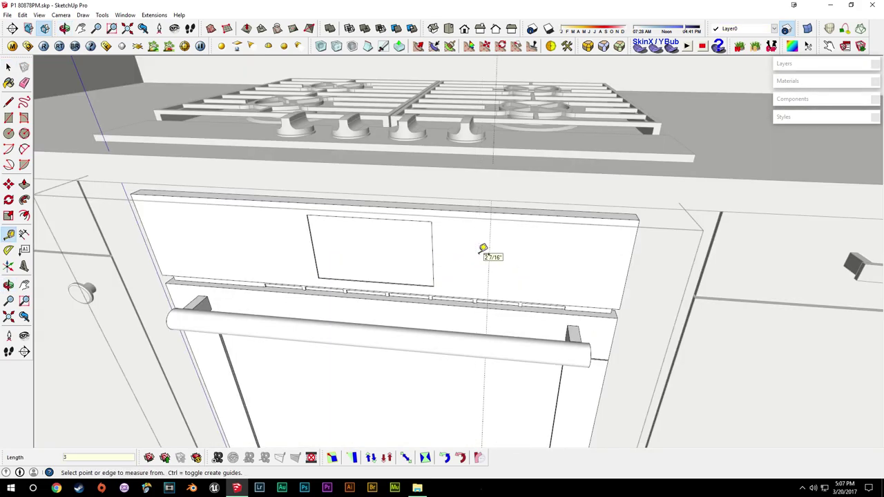
left_click(309, 229)
left_click(545, 215)
left_click(629, 266)
Paste the copied knob onto the oven's control panel and centre it on the guides beside the display
middle_click_drag(520, 262, 476, 253)
key("ctrl+v")
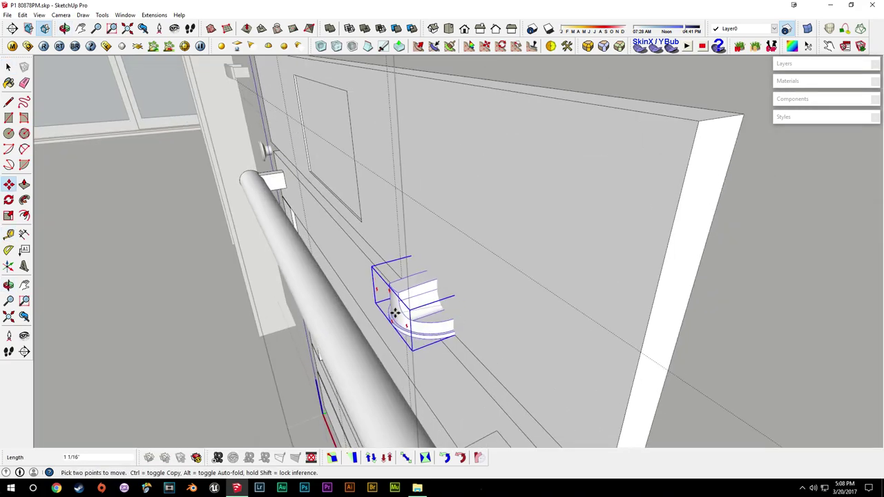
left_click(462, 320)
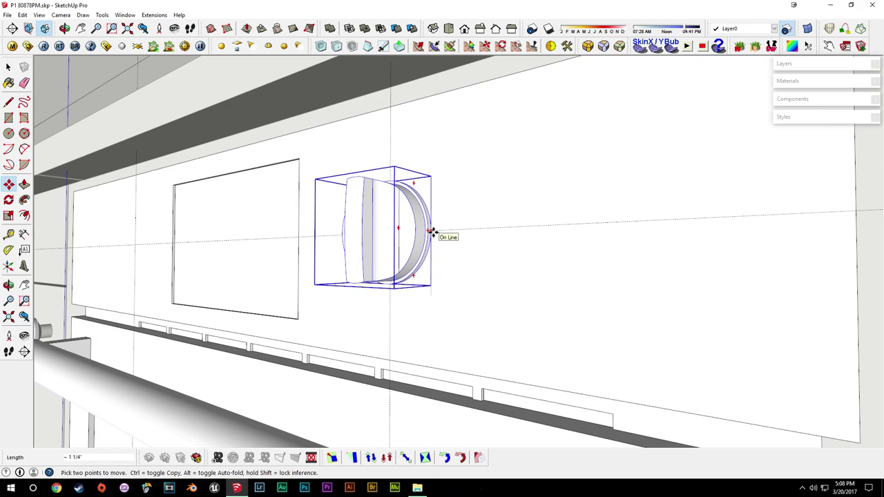
middle_click_drag(432, 232, 385, 297)
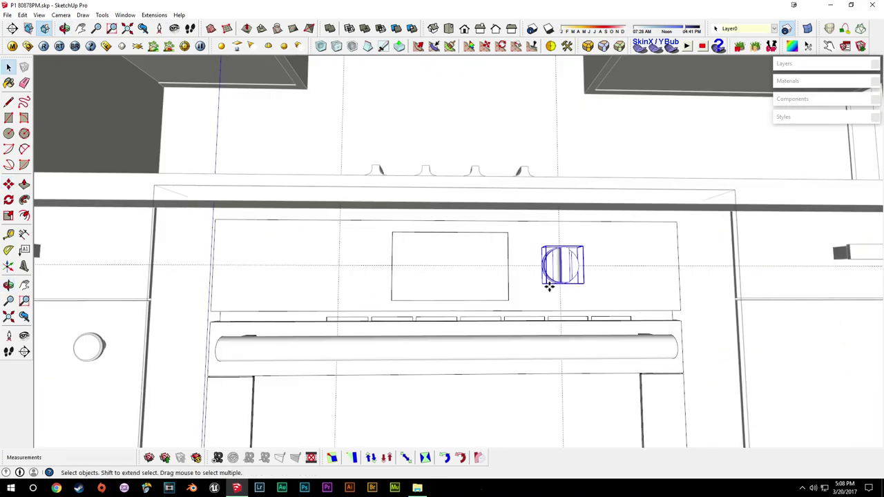
Copy the knob across the display to the opposite guide, about 1' 1" away
key("m")
key("ctrl")
left_click(553, 276)
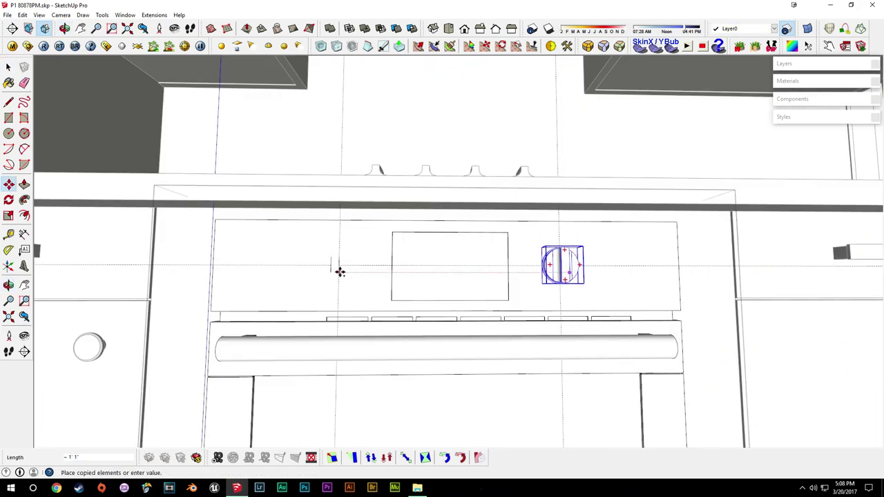
left_click(342, 269)
scroll(342, 269, "up", 5)
middle_click_drag(350, 321, 433, 215)
scroll(433, 215, "down", 10)
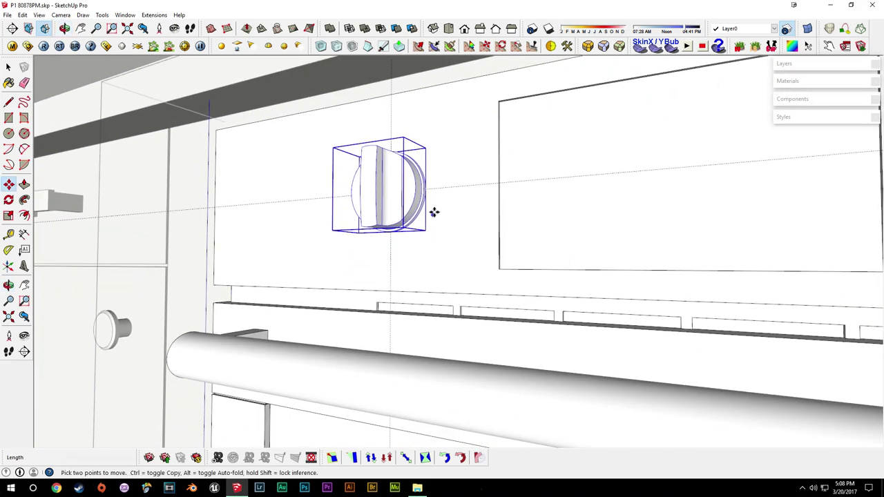
middle_click_drag(447, 268, 422, 342)
left_click(388, 366)
Measure the oven's overall width and the height of its door
scroll(452, 361, "down", 4)
middle_click_drag(480, 366, 638, 290)
scroll(637, 290, "up", 3)
middle_click_drag(490, 236, 415, 256)
key("t")
left_click(404, 261)
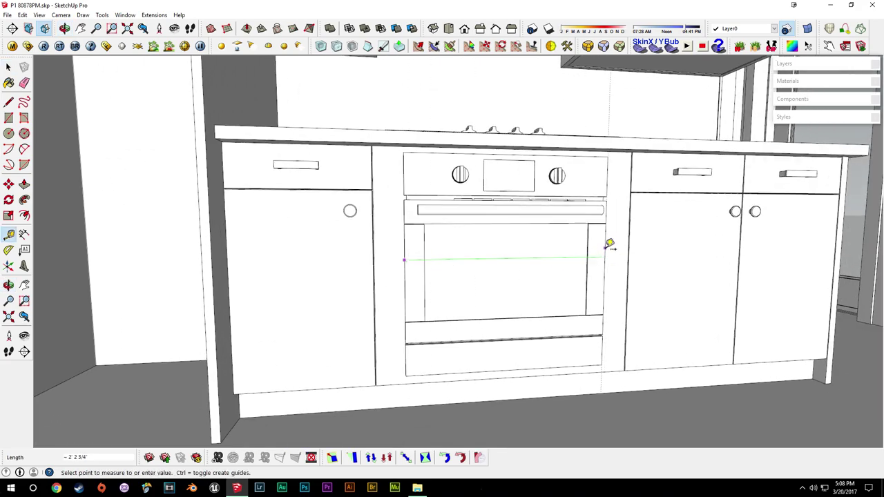
key("space")
middle_click_drag(452, 254, 520, 237)
key("t")
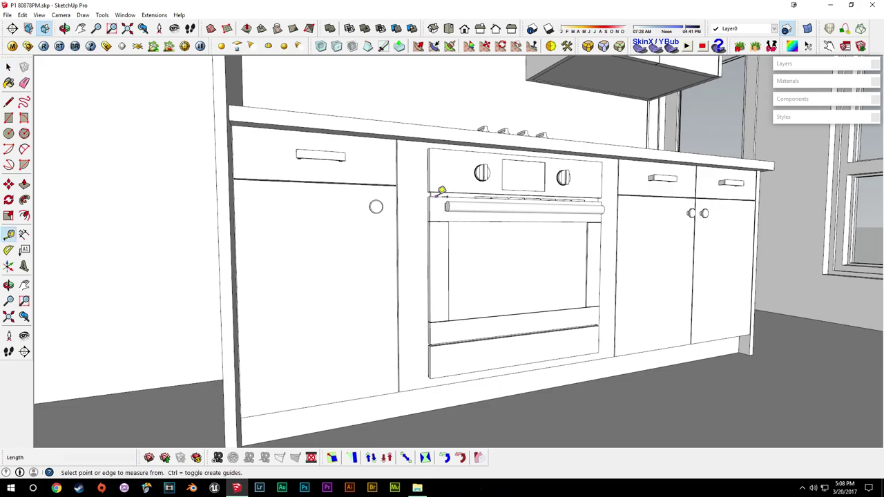
left_click(438, 197)
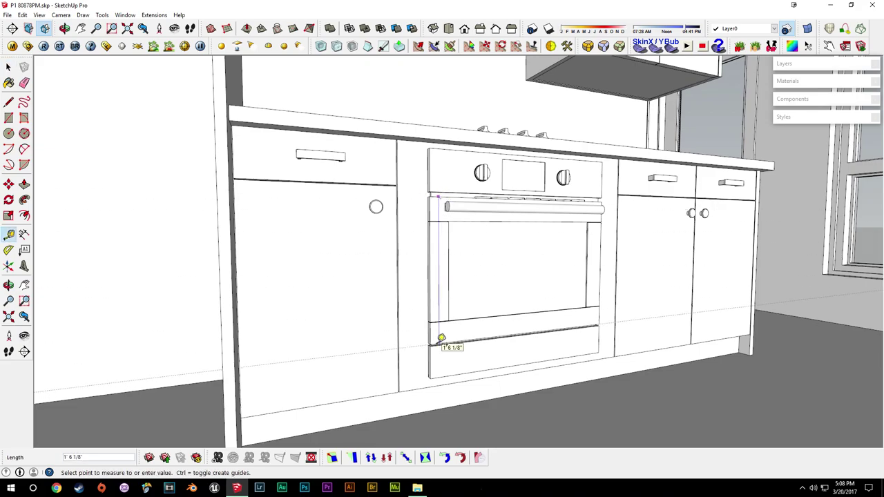
key("space")
middle_click_drag(448, 328, 521, 293)
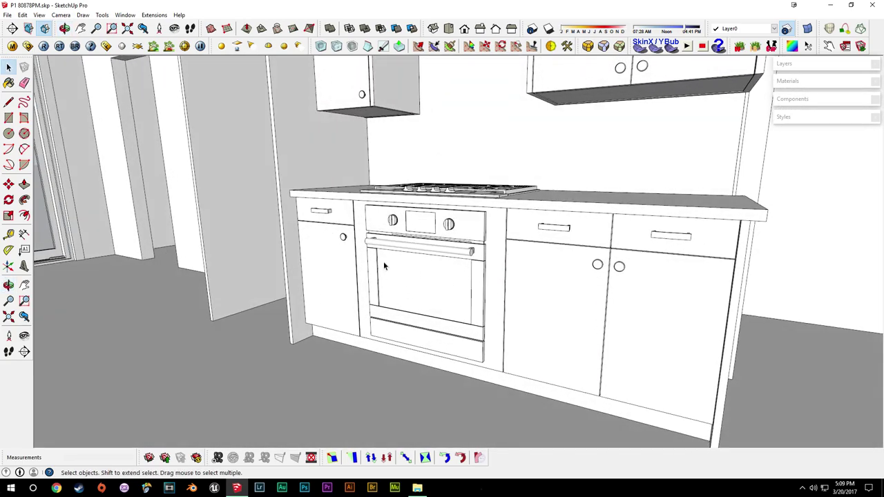
Examine the cooktop, oven and surrounding cabinets from several angles
middle_click_drag(465, 279, 390, 347)
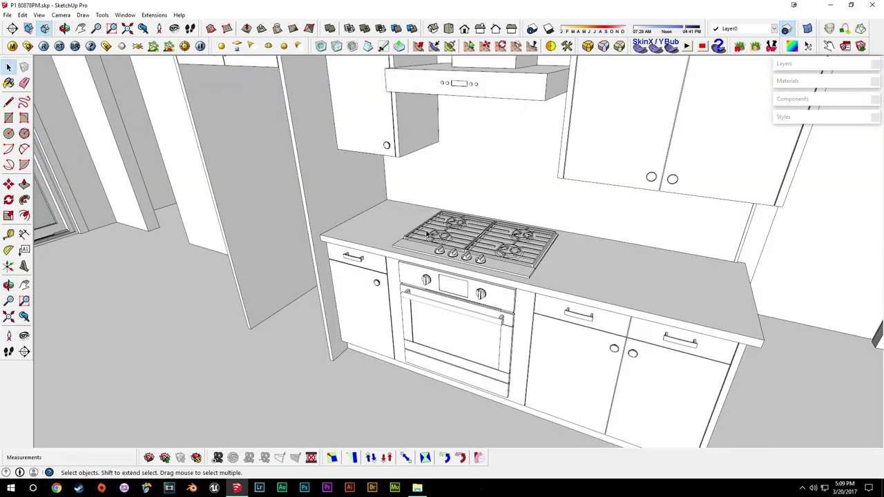
middle_click_drag(460, 340, 476, 259)
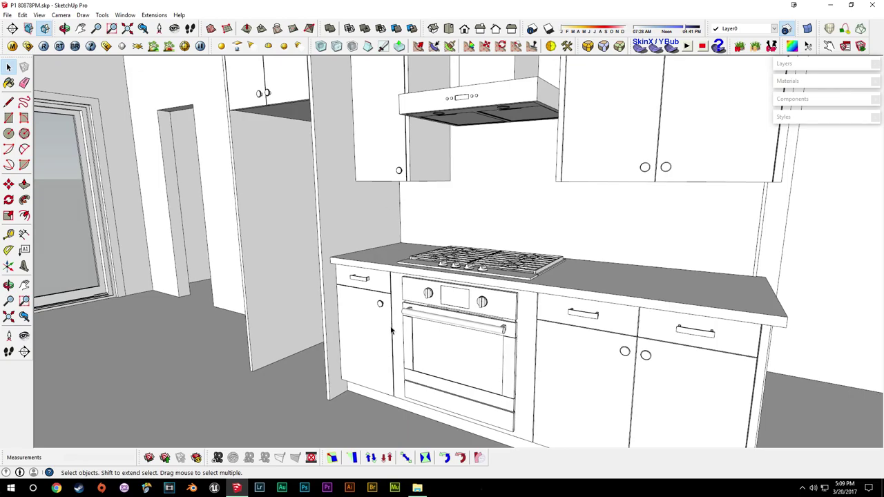
middle_click_drag(494, 102, 521, 253)
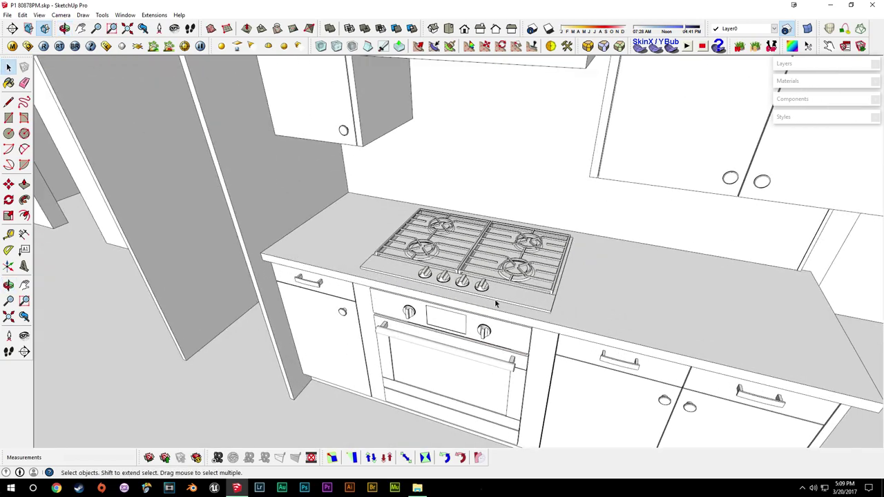
scroll(494, 299, "up", 1)
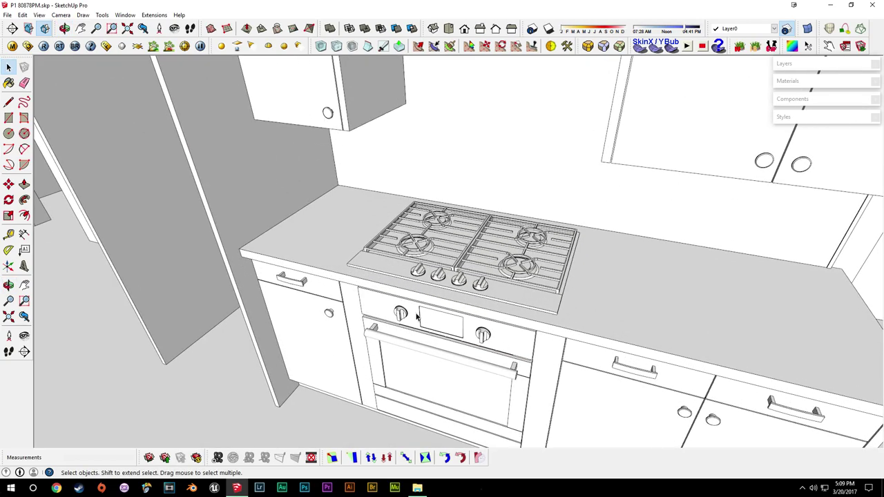
middle_click_drag(397, 351, 512, 319)
middle_click_drag(453, 326, 385, 171)
middle_click_drag(519, 326, 557, 353)
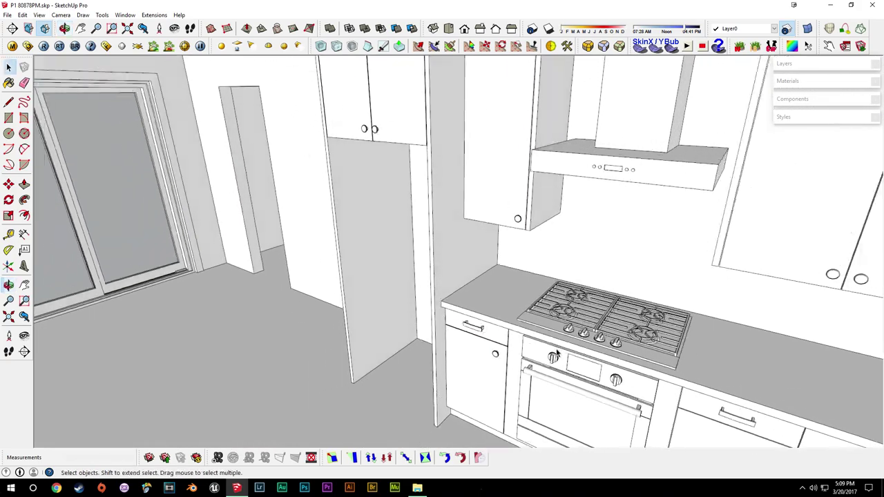
scroll(613, 375, "down", 3)
middle_click_drag(612, 375, 523, 236)
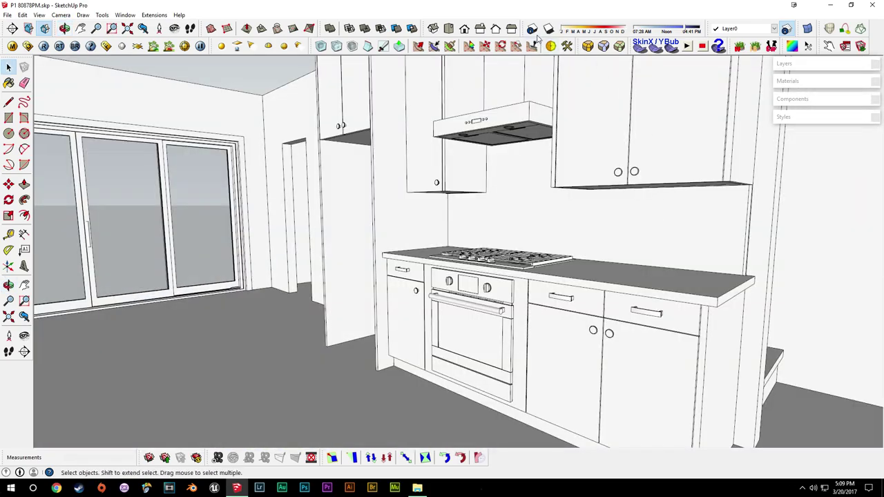
Turn on shadows for the kitchen model
left_click(549, 28)
middle_click_drag(518, 297, 525, 65)
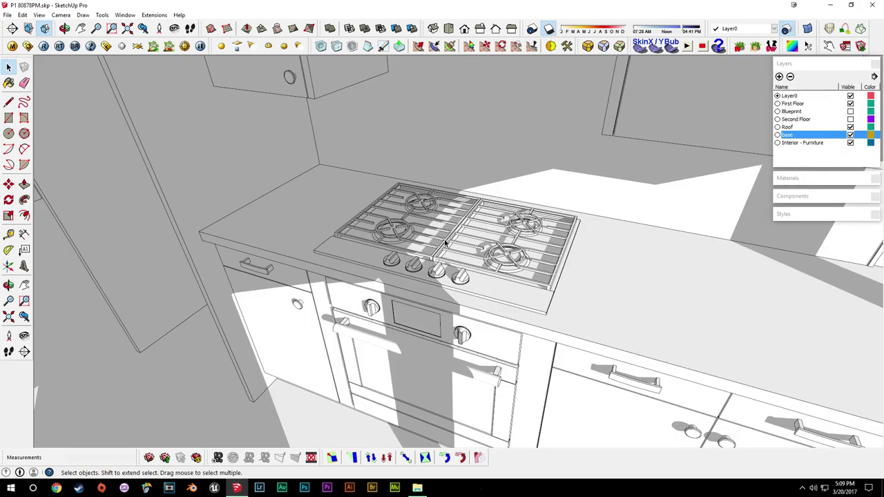
Select the cooktop and toggle the visibility of the base and Interior - Furniture layers to check their contents
left_click(512, 291)
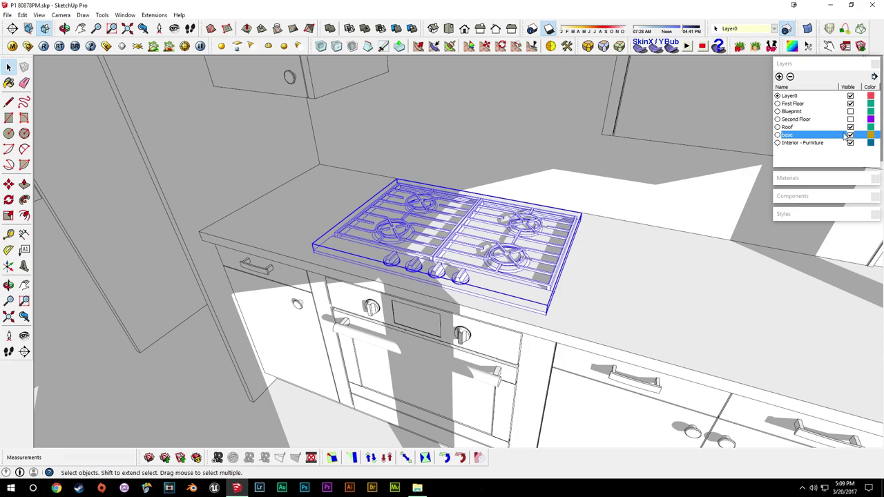
left_click(851, 135)
left_click(850, 135)
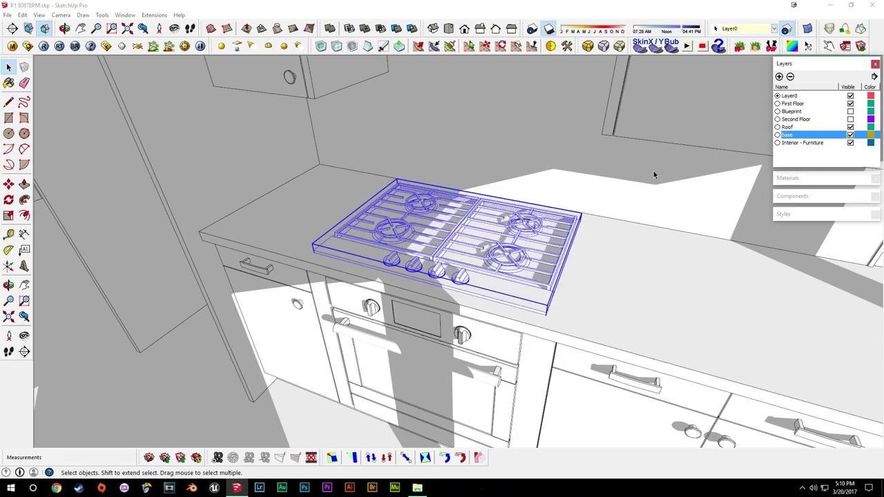
left_click(845, 143)
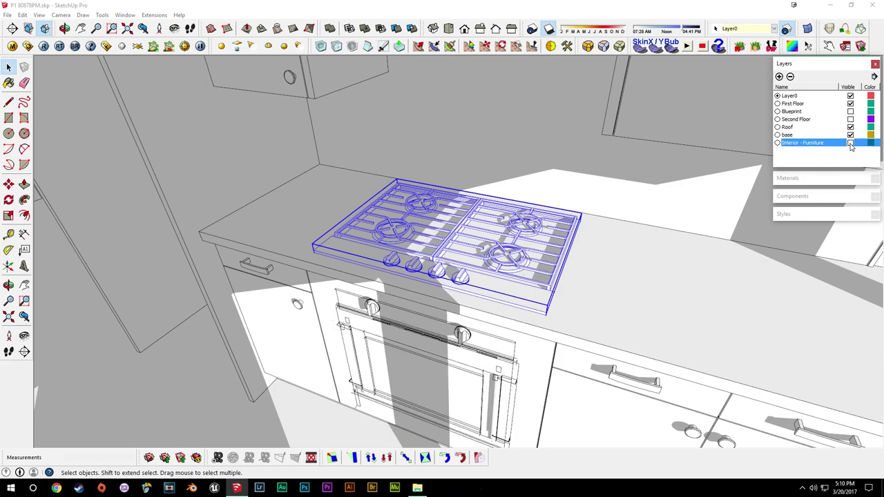
Assign the oven and the cooktop to the First Floor layer
middle_click_drag(557, 343, 550, 289)
left_click(506, 390)
middle_click_drag(514, 400, 517, 361)
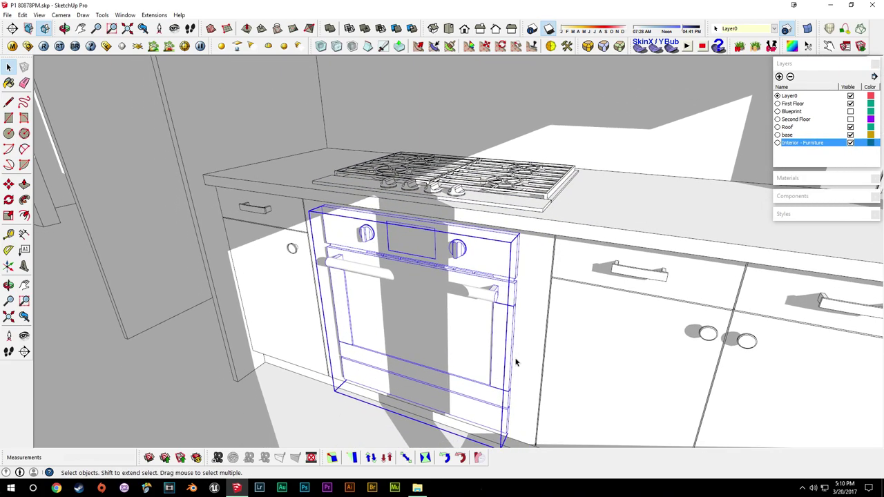
left_click(774, 29)
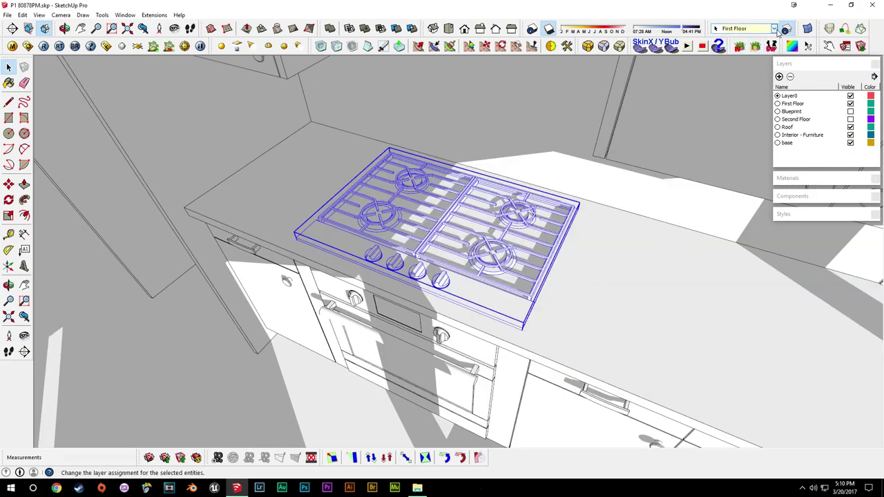
left_click(774, 29)
left_click(746, 61)
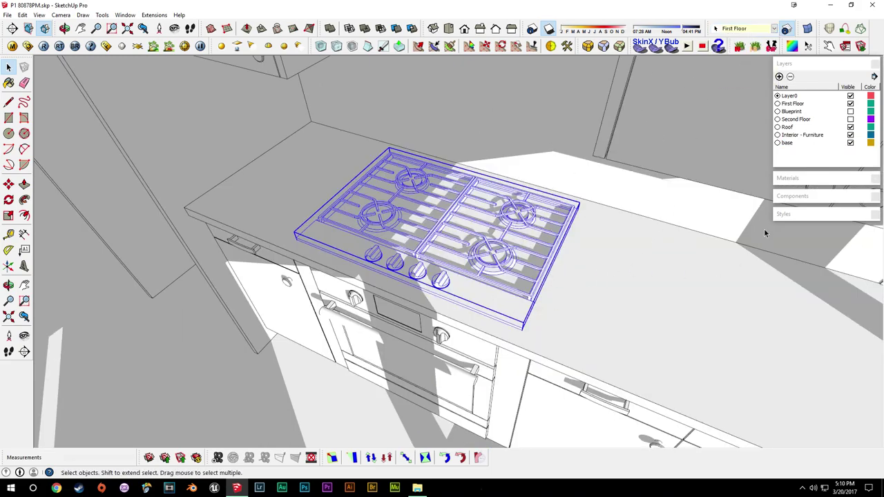
Delete the base layer, moving its contents to the default layer
left_click(802, 144)
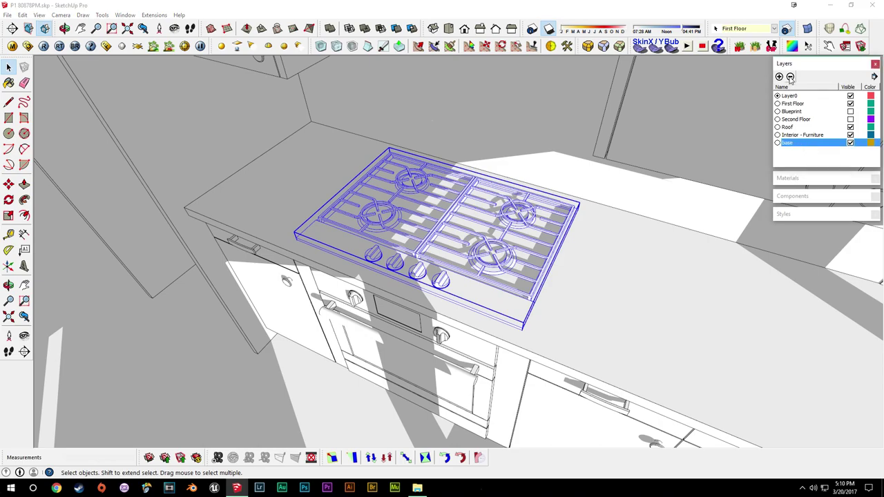
left_click(791, 78)
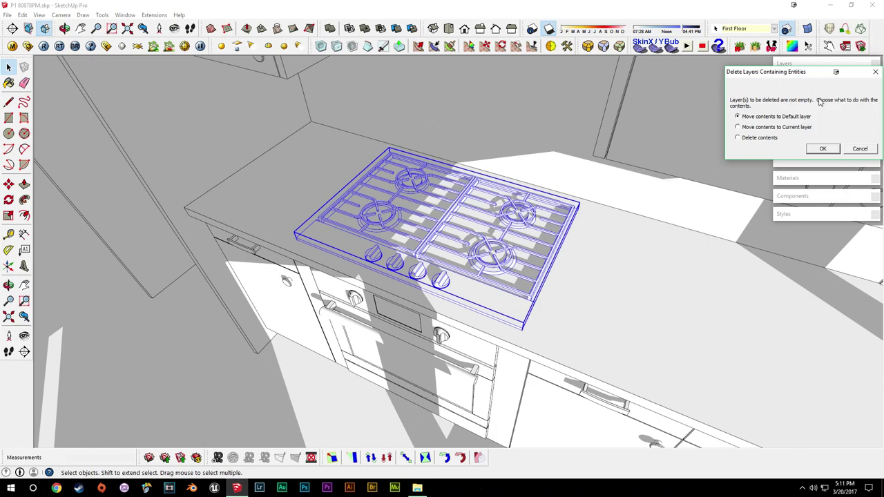
left_click(824, 150)
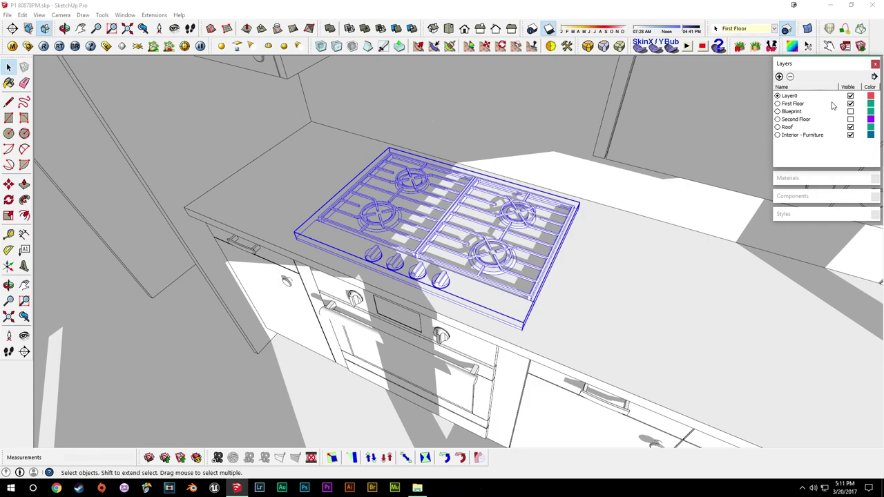
Toggle the First Floor layer's visibility and select the oven to check its layer assignment
left_click(851, 104)
left_click(851, 104)
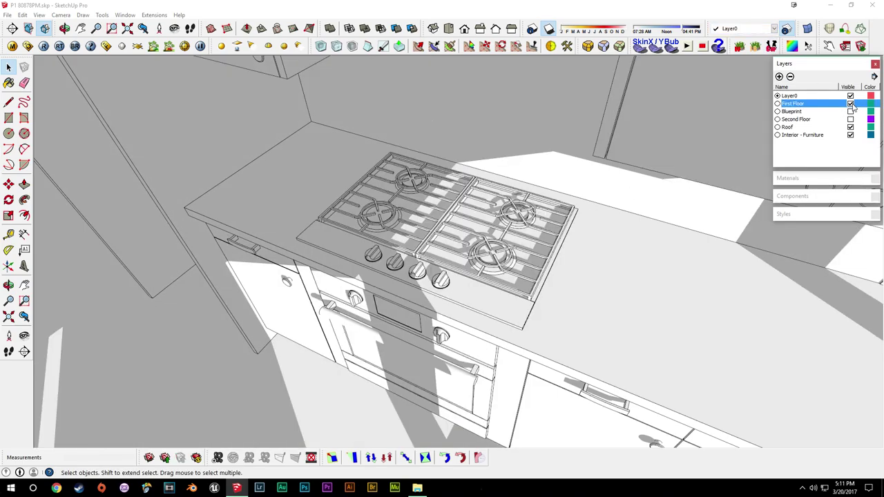
middle_click_drag(552, 302, 539, 255)
middle_click_drag(521, 355, 487, 241)
left_click(484, 318)
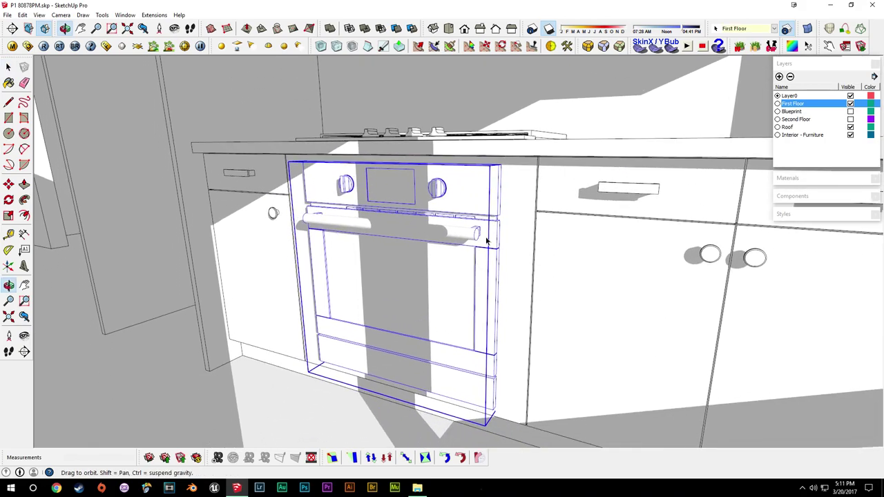
Keep the oven assigned to the First Floor layer and delete the Interior - Furniture layer, moving its contents to the default layer
left_click(774, 30)
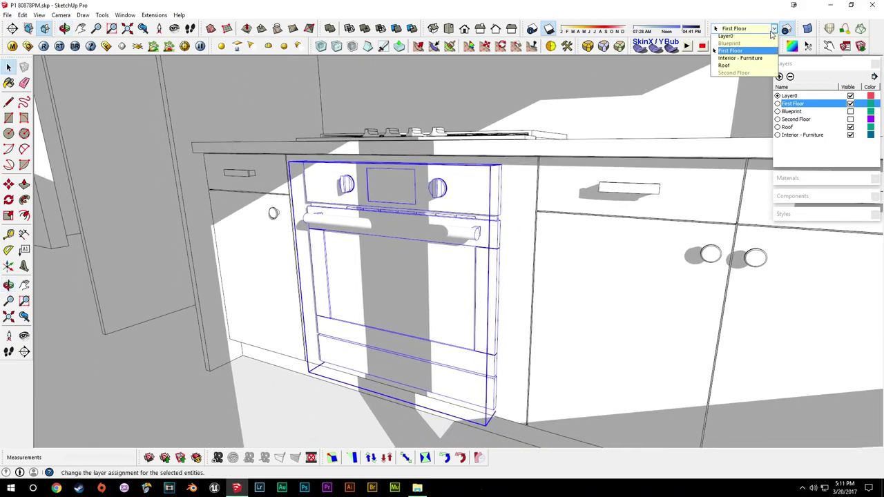
left_click(742, 52)
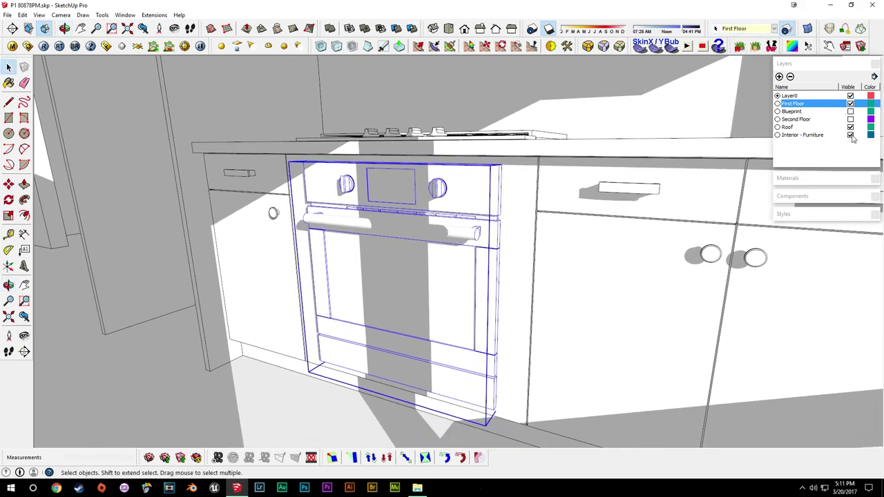
left_click(803, 136)
left_click(790, 77)
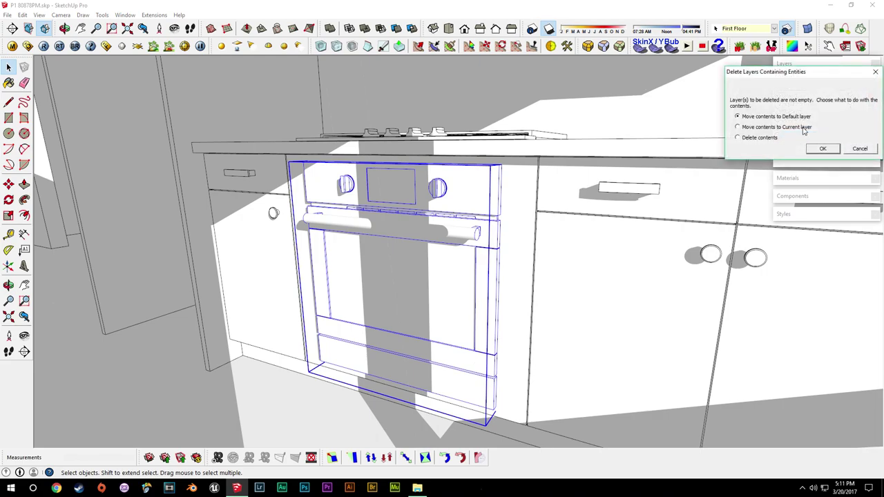
left_click(822, 150)
Examine the oven and cooktop within the surrounding kitchen cabinetry from several distances and angles
middle_click_drag(594, 290, 622, 248)
middle_click_drag(548, 275, 529, 258)
scroll(529, 258, "down", 2)
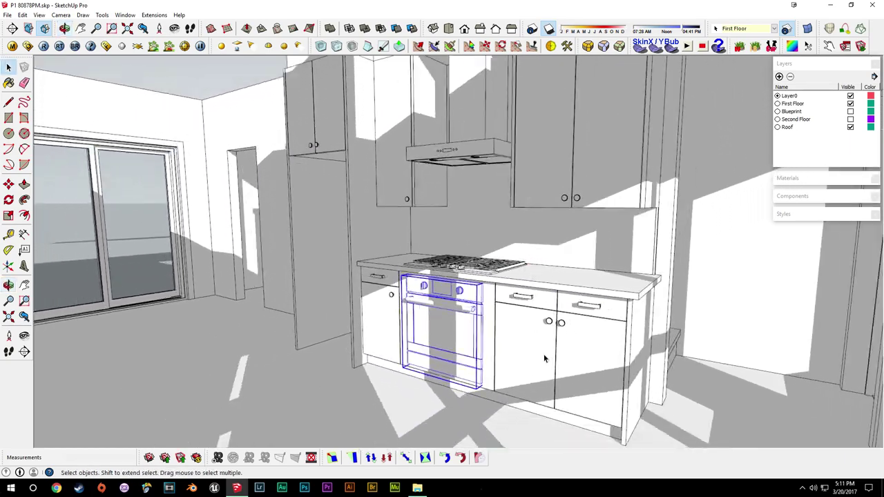
middle_click_drag(543, 351, 478, 331)
left_click(473, 328, "shift")
middle_click_drag(534, 366, 497, 362)
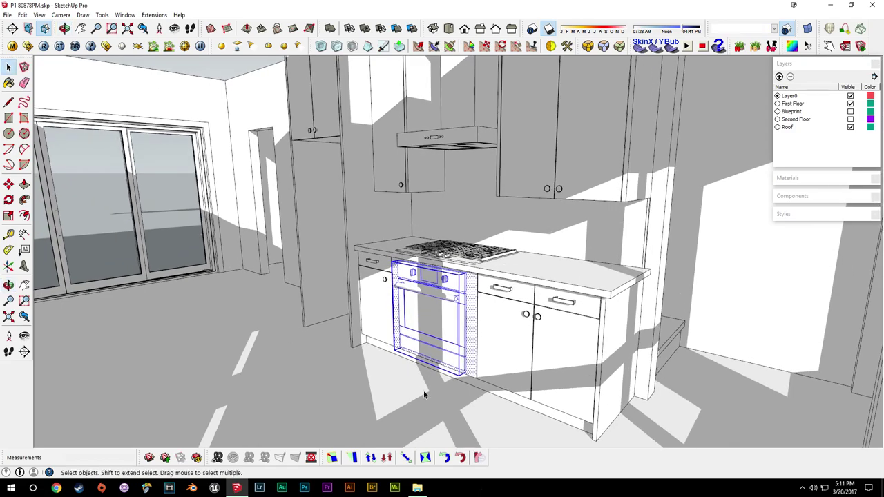
left_click(186, 151)
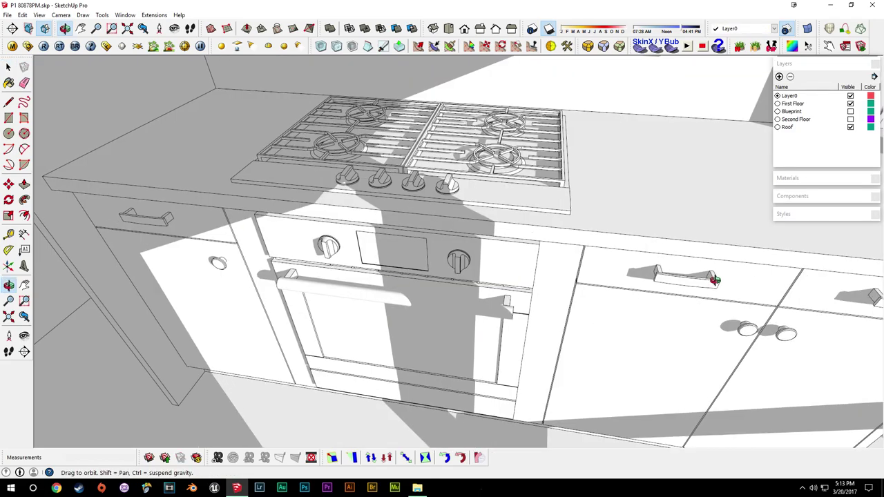
middle_click_drag(716, 277, 570, 281)
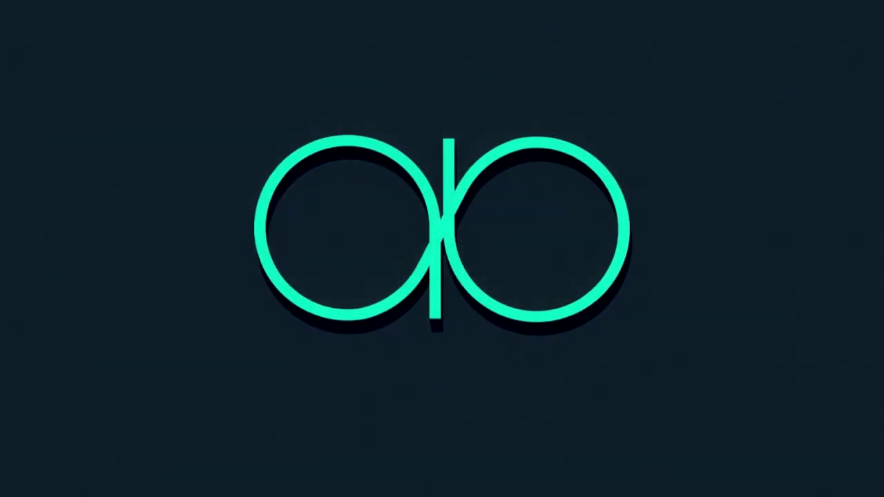